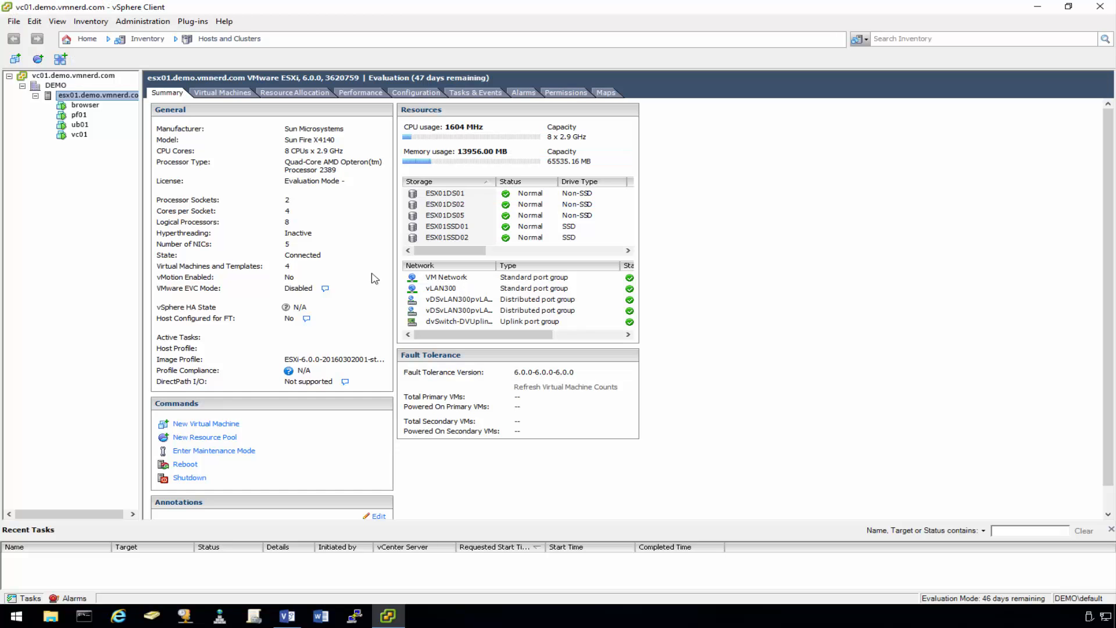
- Shut down pf01's guest OS and confirm, leaving pf01 powered off
{"action": "left_click", "coordinate": [74, 115]}
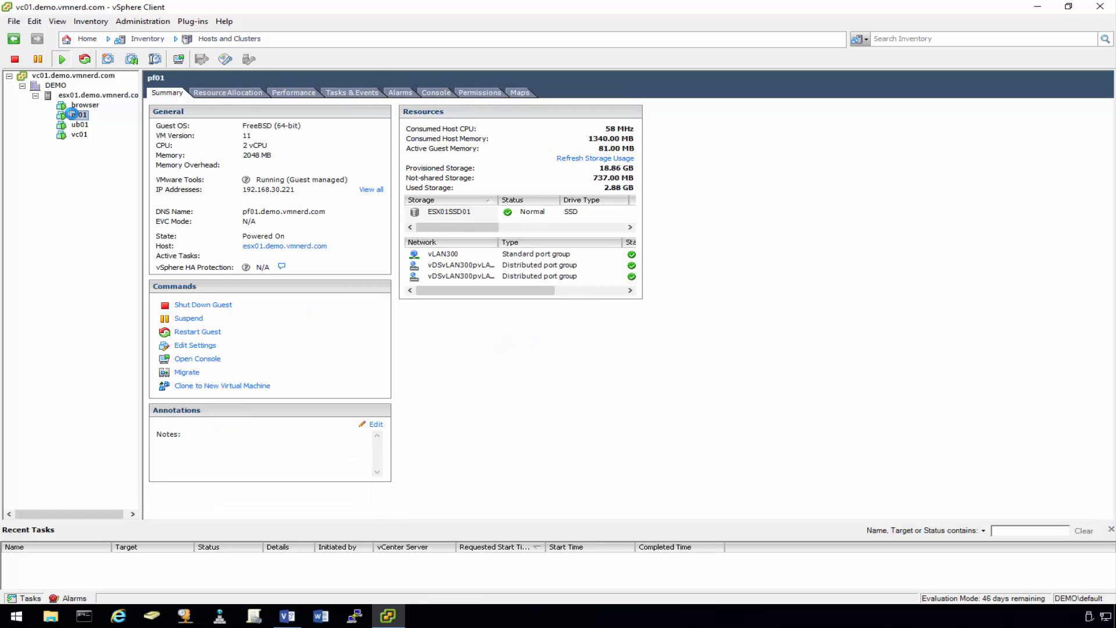
{"action": "right_click", "coordinate": [72, 114]}
{"action": "mouse_move", "coordinate": [166, 125]}
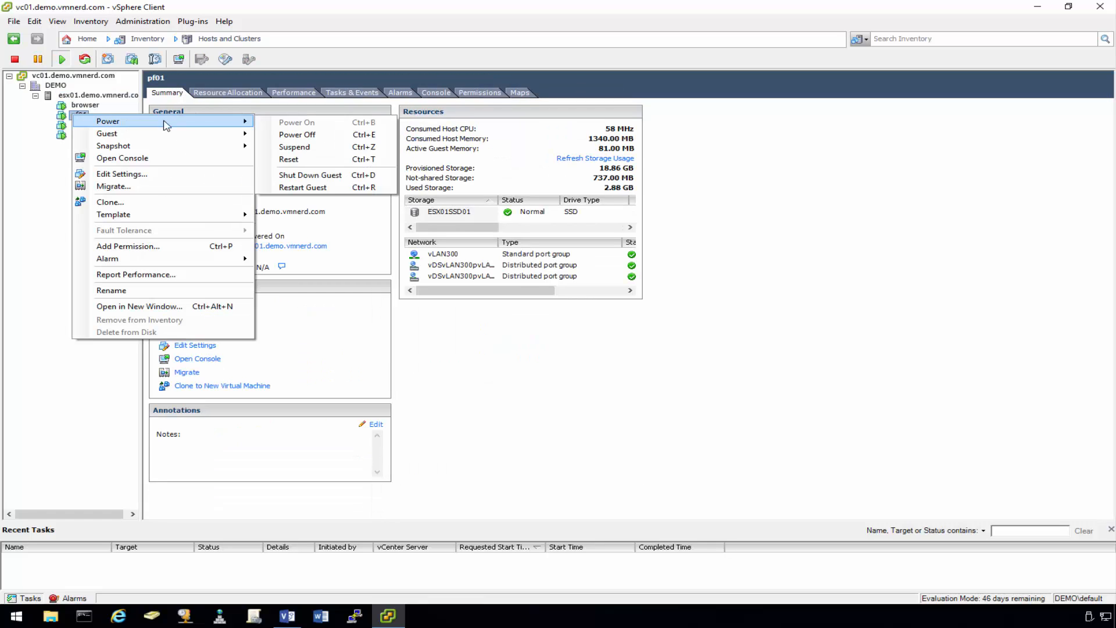
{"action": "left_click", "coordinate": [338, 176]}
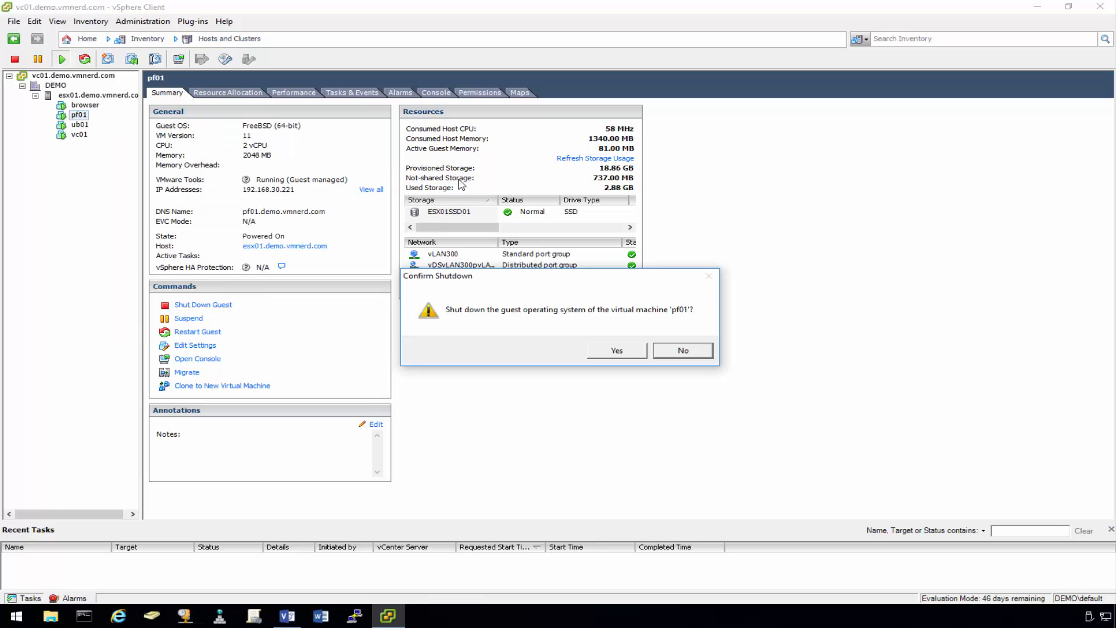
{"action": "left_click", "coordinate": [627, 352]}
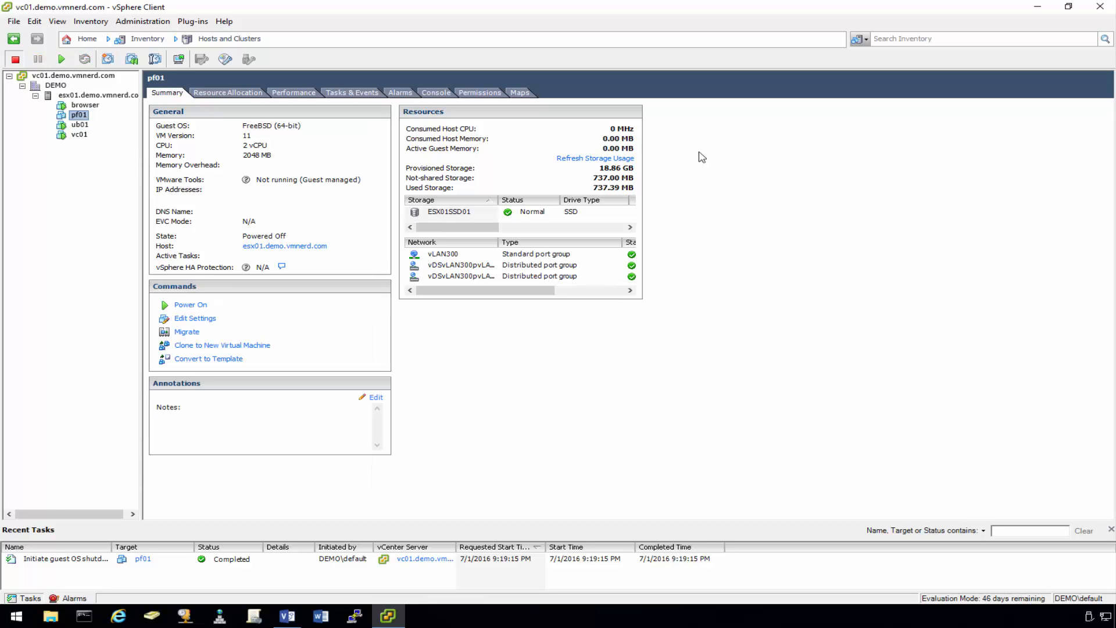
- Start cloning pf01 into a new VM named pf02 on host esx01
{"action": "right_click", "coordinate": [80, 117]}
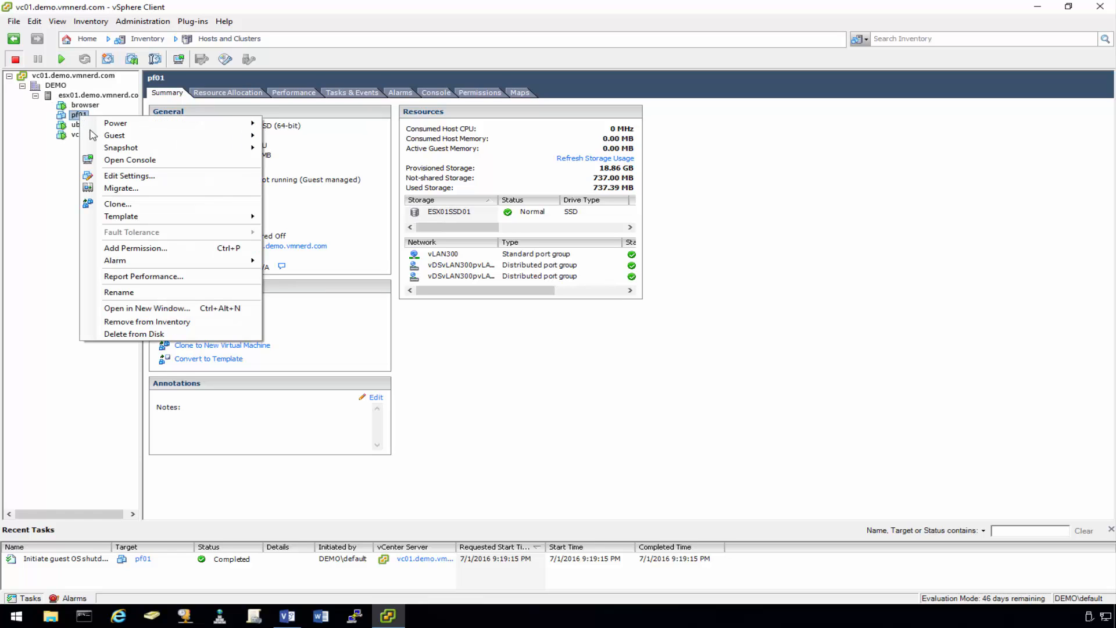
{"action": "left_click", "coordinate": [135, 201]}
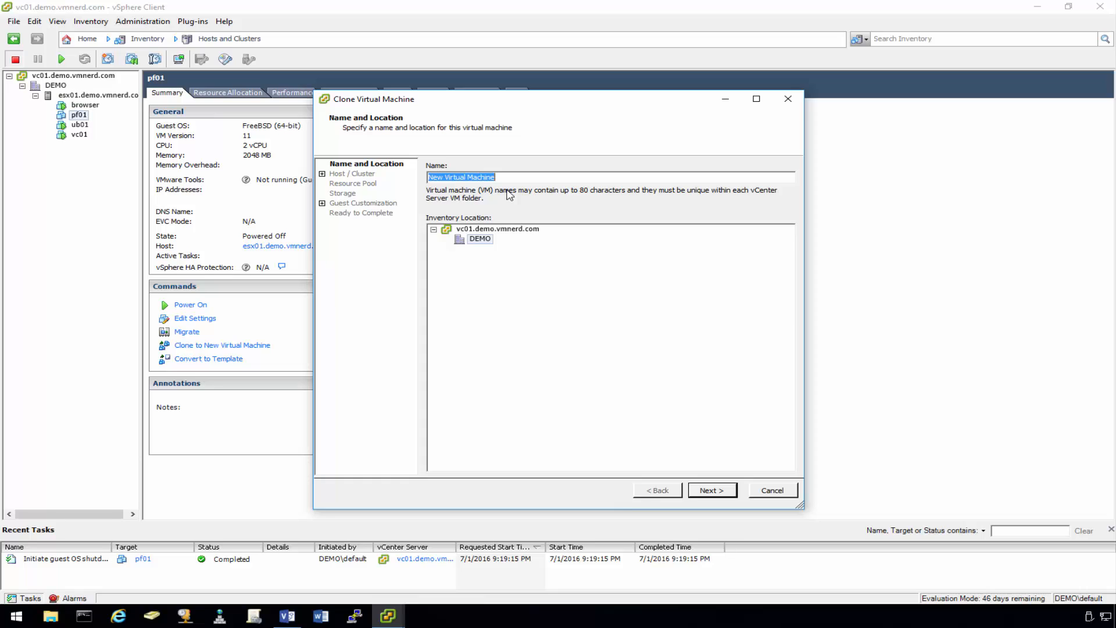
{"action": "type", "text": "pf02"}
{"action": "left_click", "coordinate": [713, 489]}
{"action": "left_click", "coordinate": [494, 176]}
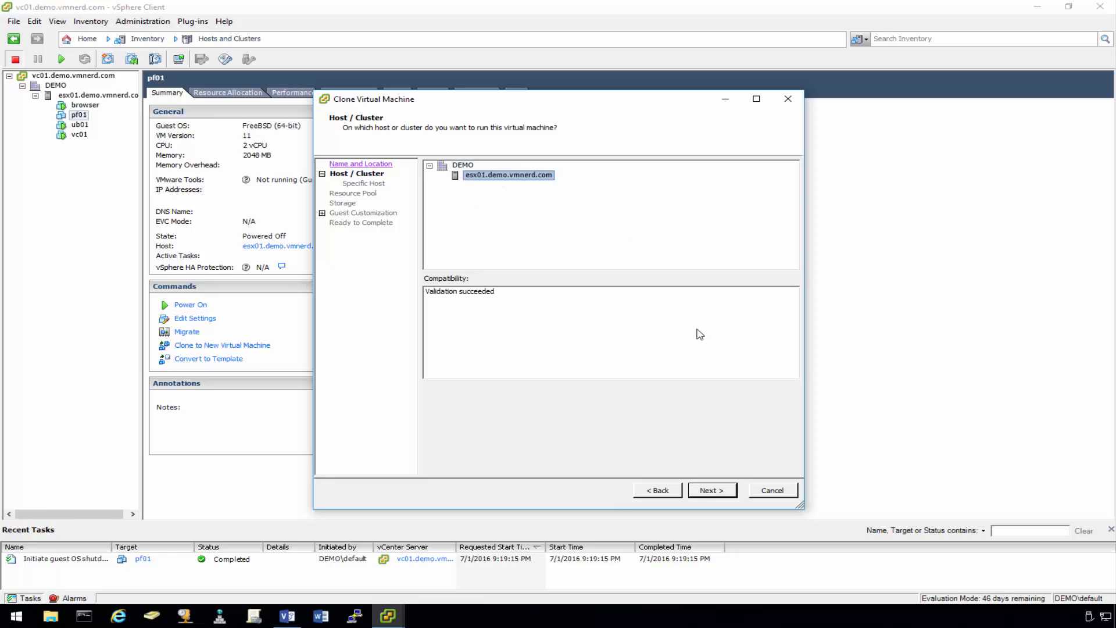
{"action": "left_click", "coordinate": [713, 489]}
- Put pf02 on datastore ESX01SSD02 with thin-provisioned disks and finish the clone
{"action": "scroll", "coordinate": [540, 254], "scroll_direction": "down", "scroll_amount": 1}
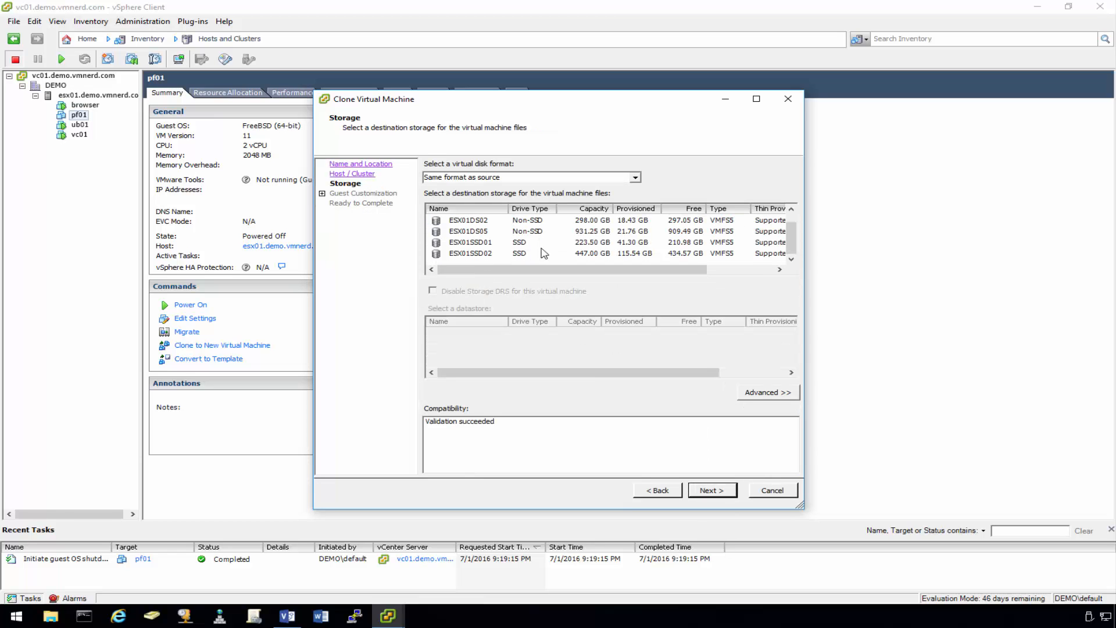
{"action": "left_click", "coordinate": [528, 254]}
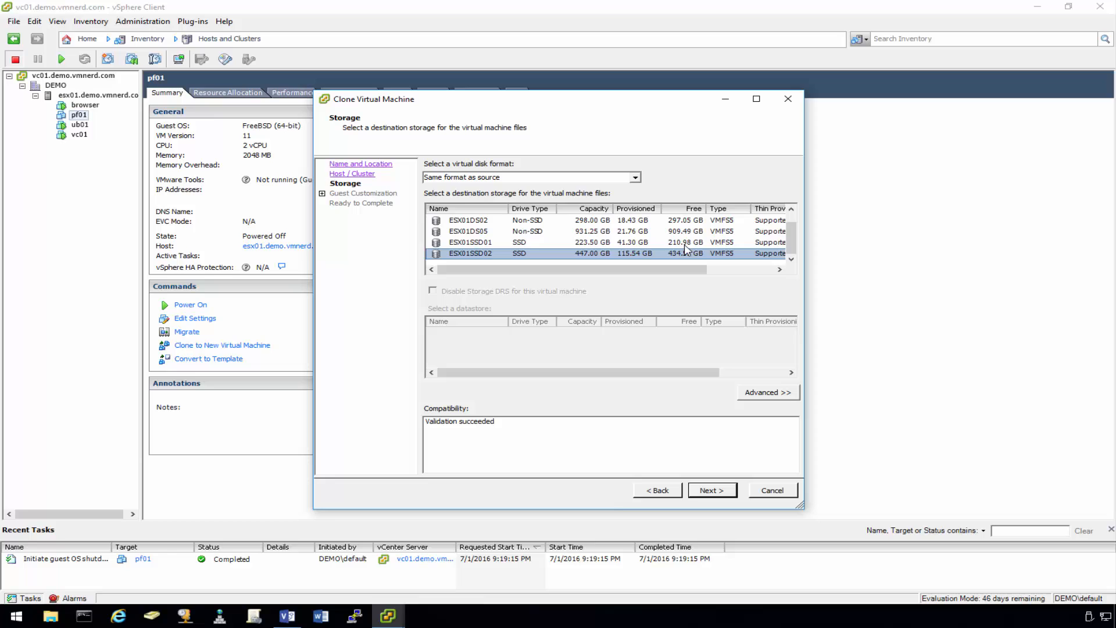
{"action": "left_click", "coordinate": [635, 177]}
{"action": "left_click", "coordinate": [524, 218]}
{"action": "left_click", "coordinate": [726, 494]}
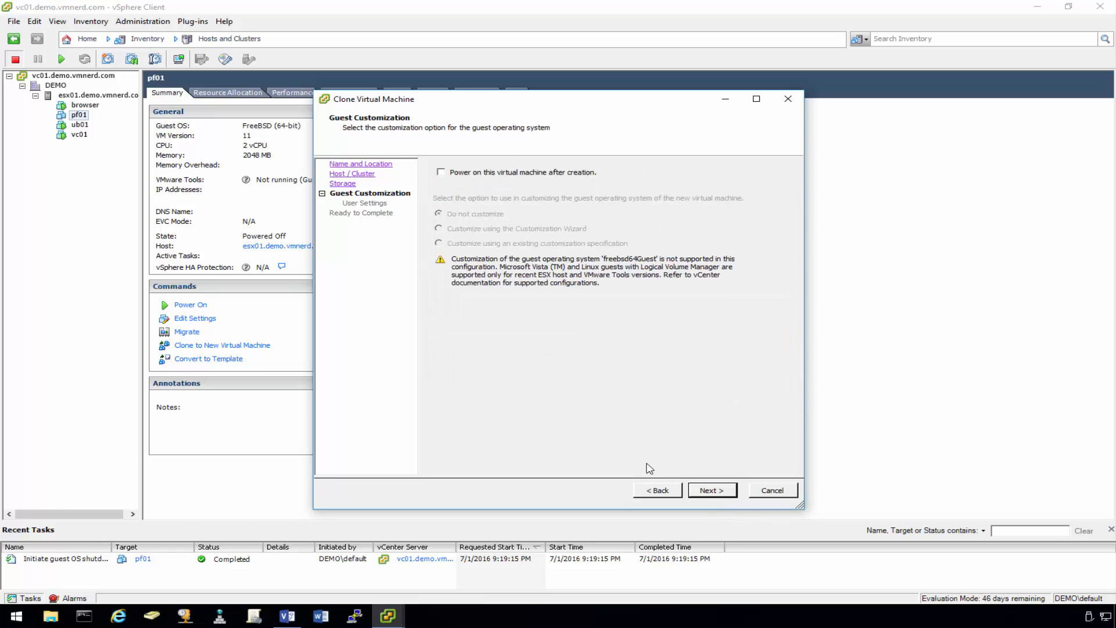
{"action": "left_click", "coordinate": [721, 494]}
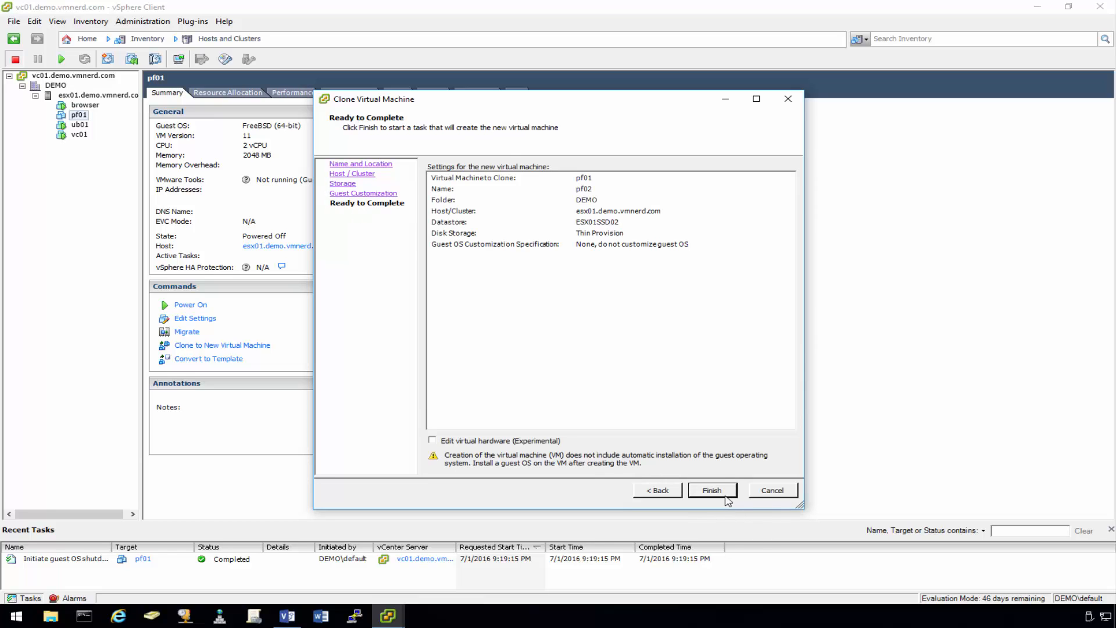
{"action": "left_click", "coordinate": [719, 494]}
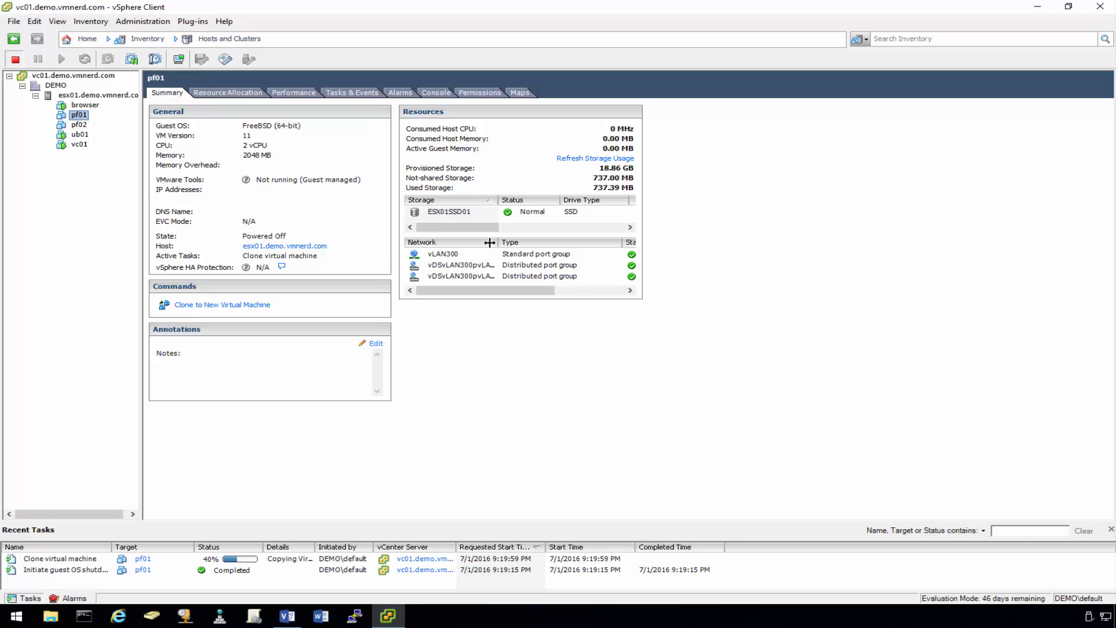
- Power on pf02 and open its console
{"action": "left_click", "coordinate": [81, 125]}
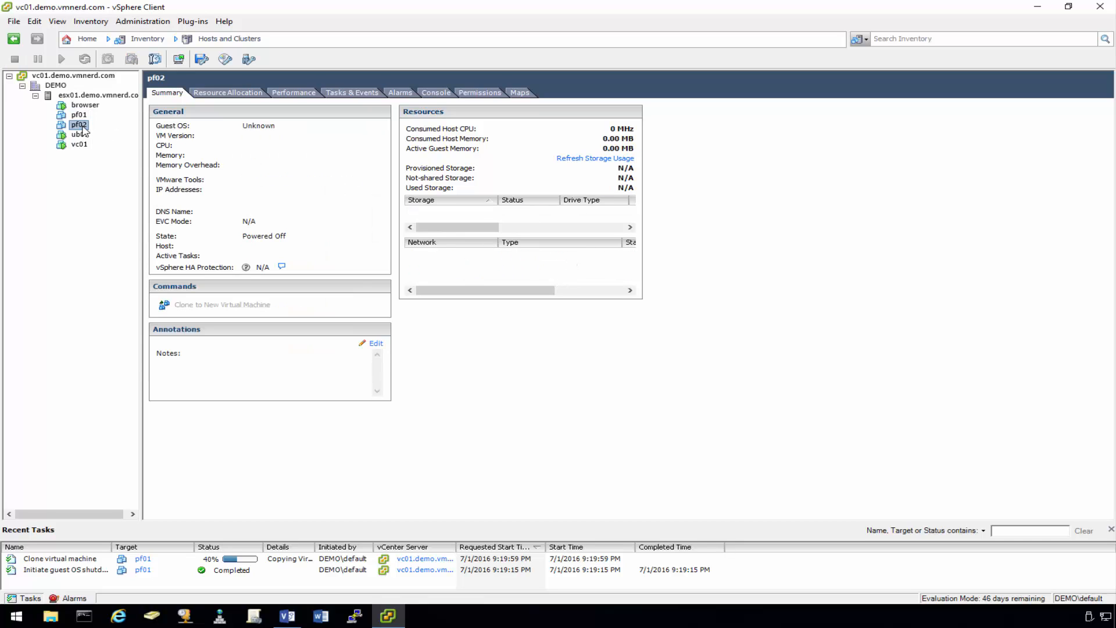
{"action": "right_click", "coordinate": [83, 129]}
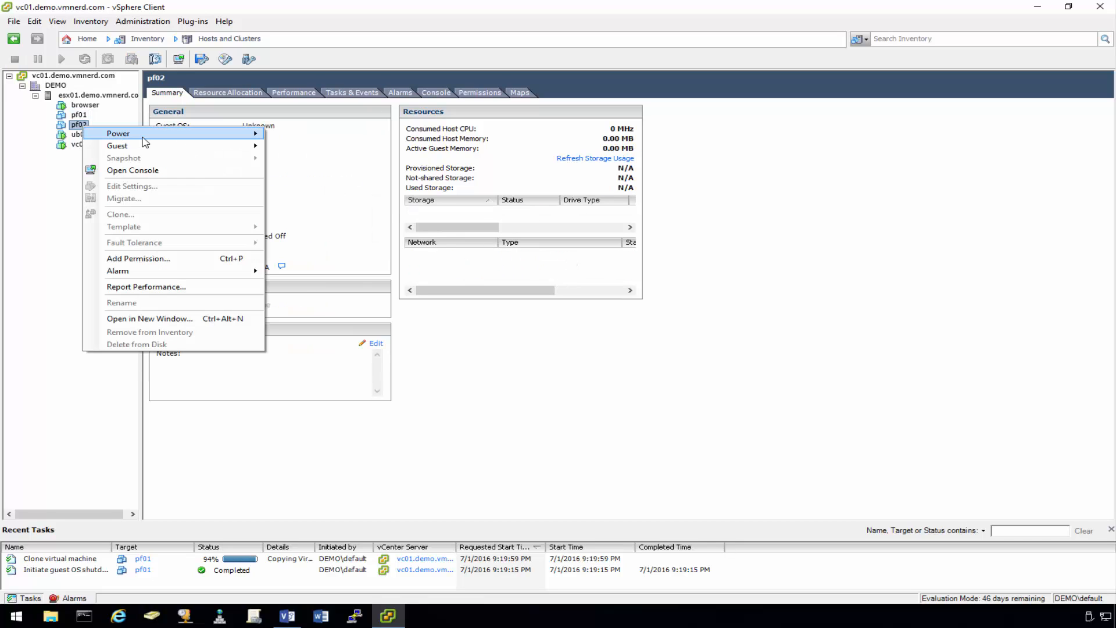
{"action": "right_click", "coordinate": [73, 128]}
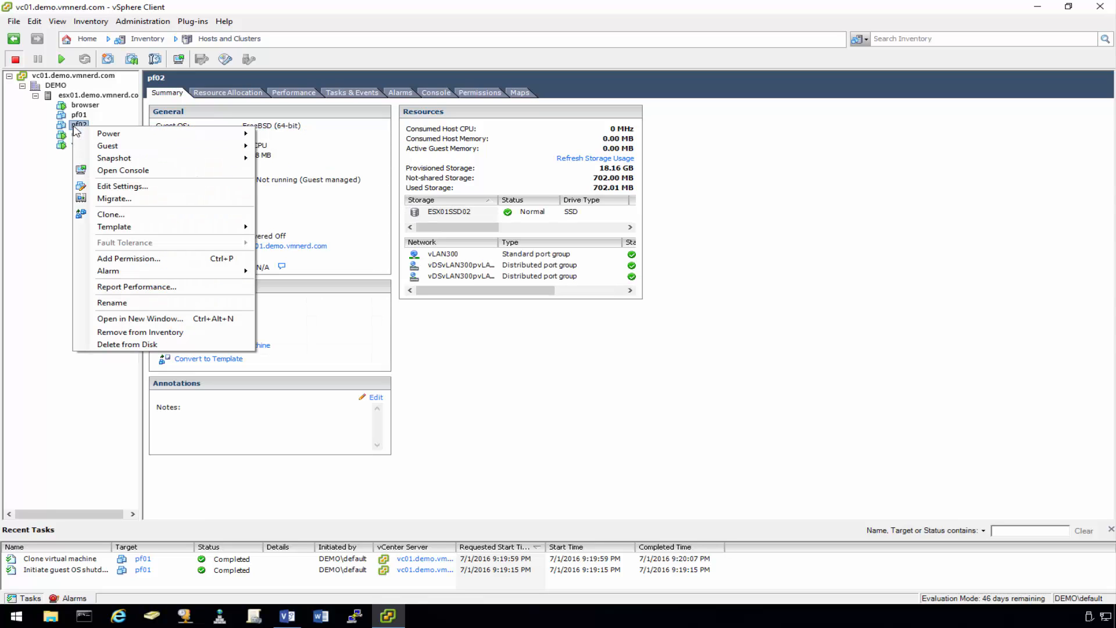
{"action": "mouse_move", "coordinate": [233, 134]}
{"action": "left_click", "coordinate": [284, 137]}
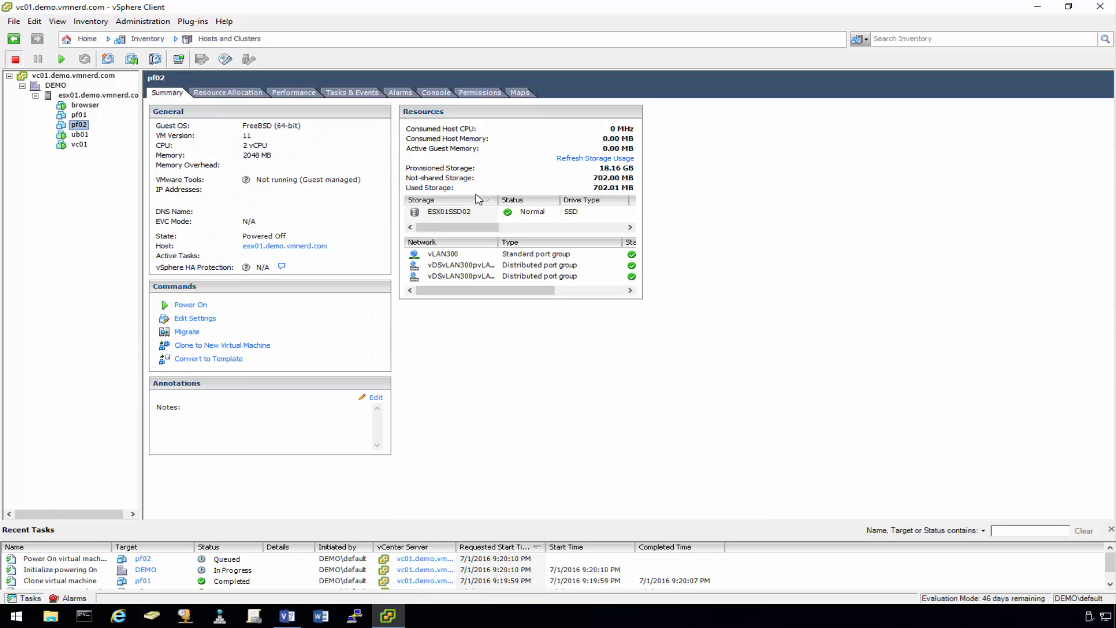
{"action": "right_click", "coordinate": [79, 126]}
{"action": "left_click", "coordinate": [131, 172]}
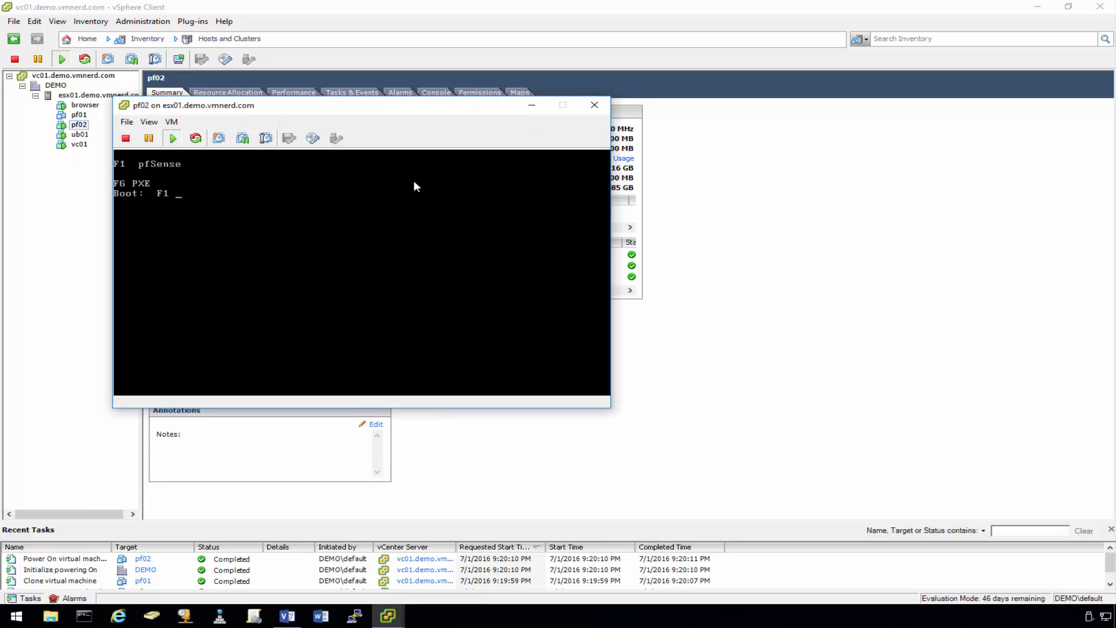
- Focus the pf02 console and boot pfSense without waiting for the countdown
{"action": "left_click", "coordinate": [414, 184]}
{"action": "key", "text": "ctrl+alt"}
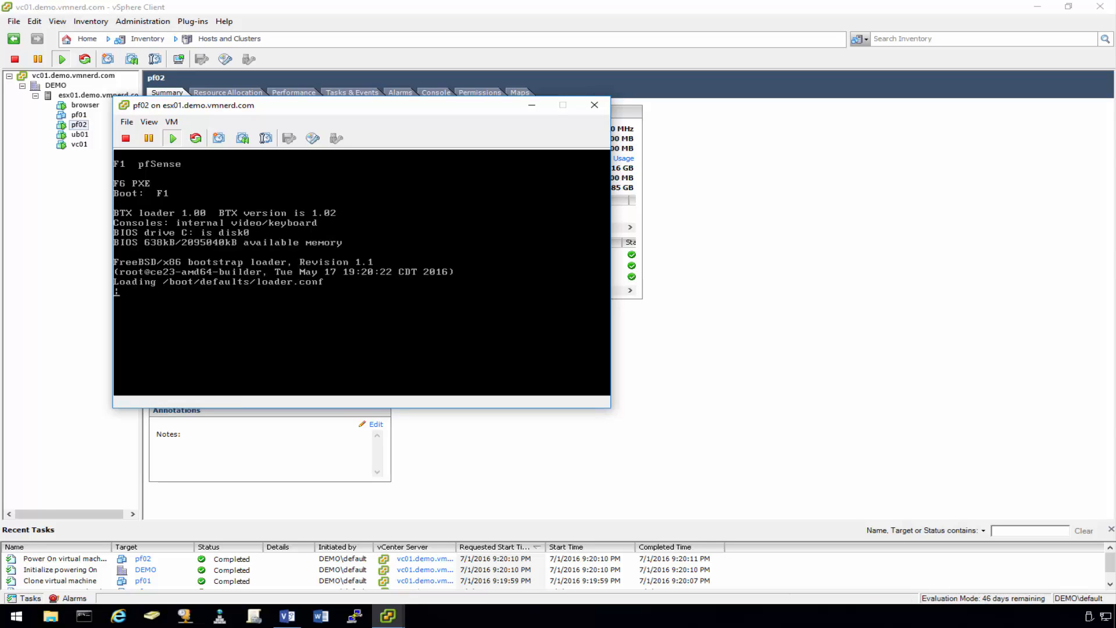
{"action": "left_click", "coordinate": [429, 274]}
{"action": "key", "text": "Return"}
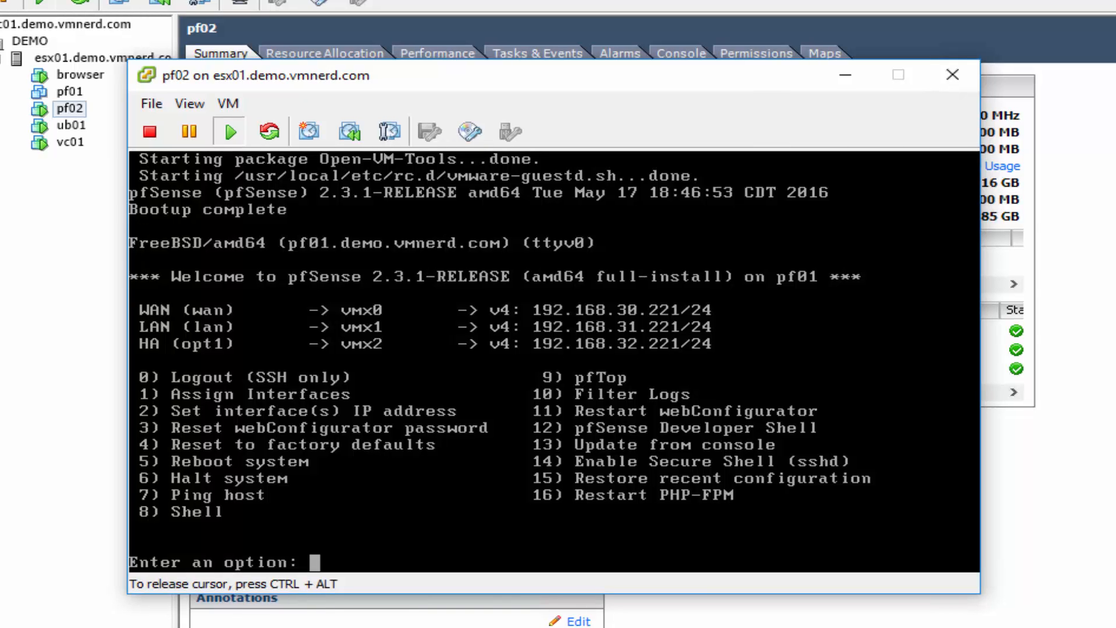
- Choose option 4 and answer y to reset pf02 to factory defaults
{"action": "key", "text": "ctrl+alt"}
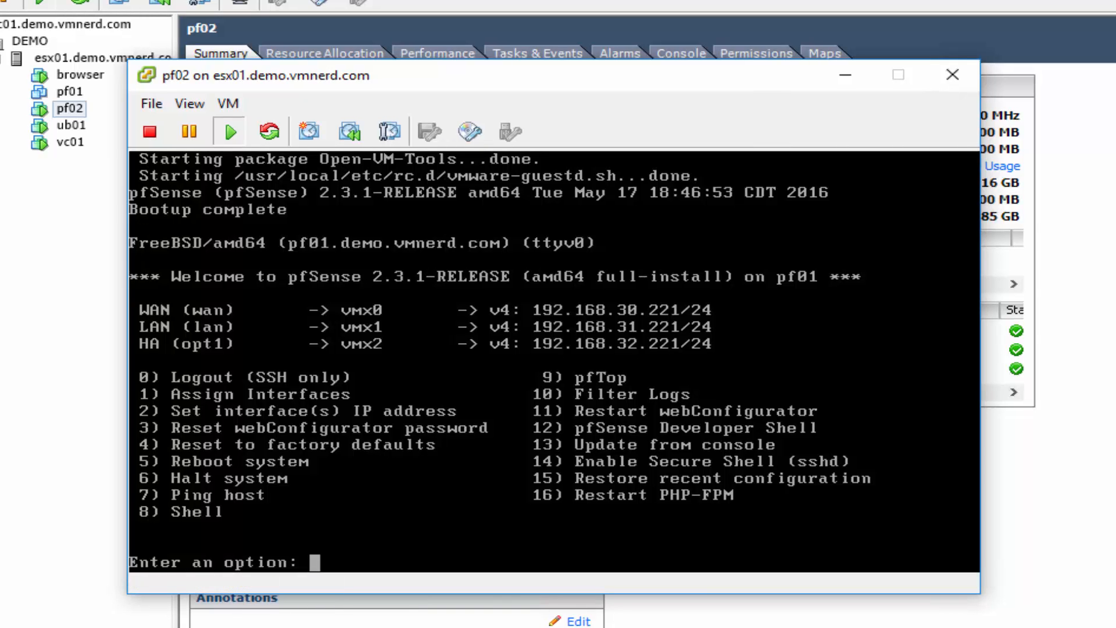
{"action": "left_click", "coordinate": [586, 330]}
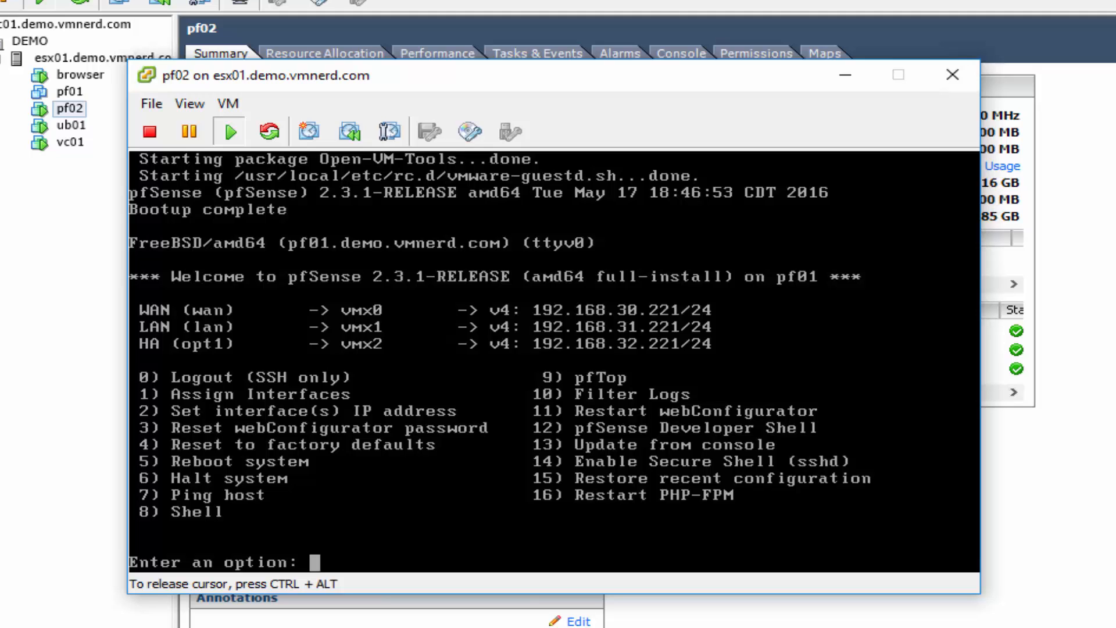
{"action": "type", "text": "4"}
{"action": "key", "text": "Return"}
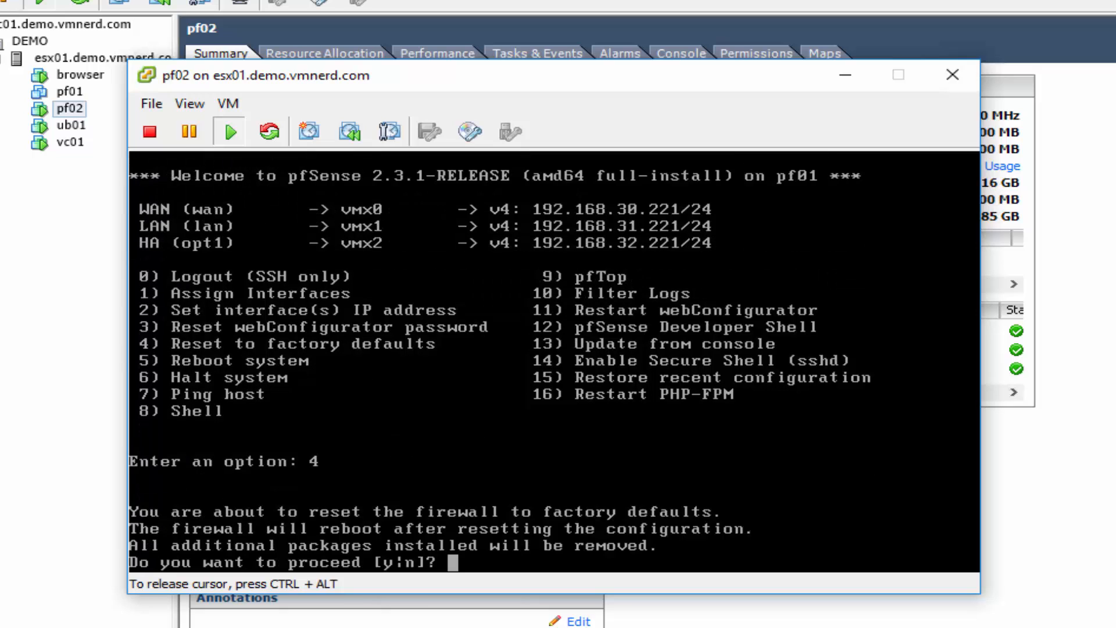
{"action": "type", "text": "y"}
{"action": "key", "text": "Return"}
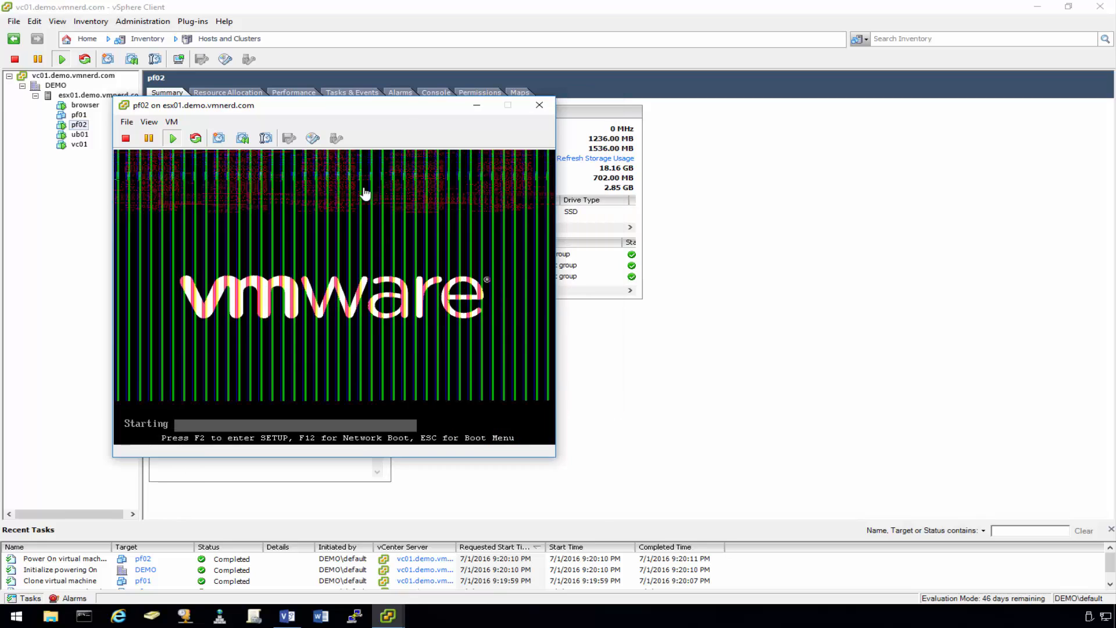
- Power pf01 back on, then bring pf02's console, now asking about VLANs, to the front
{"action": "left_click_drag", "start_coordinate": [399, 109], "coordinate": [409, 163]}
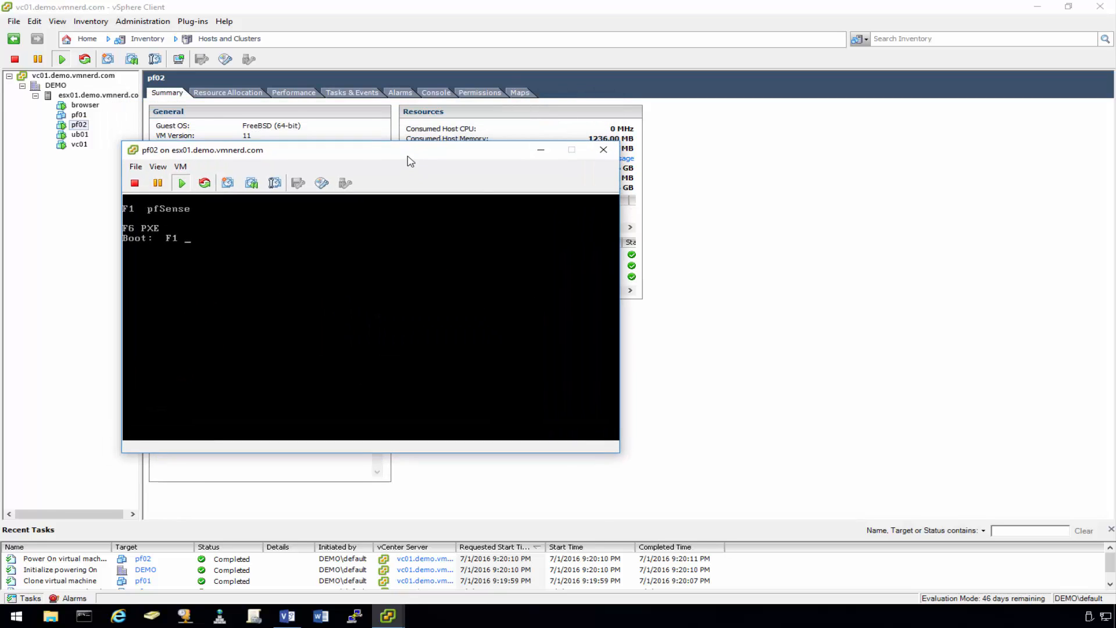
{"action": "left_click", "coordinate": [79, 123]}
{"action": "right_click", "coordinate": [79, 115]}
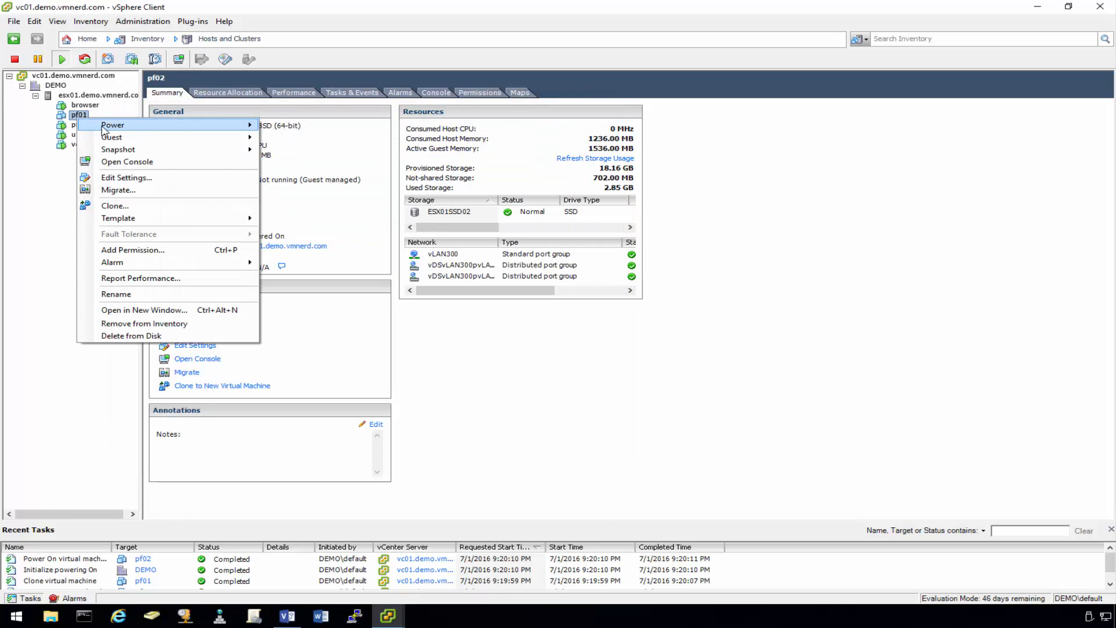
{"action": "mouse_move", "coordinate": [117, 122]}
{"action": "left_click", "coordinate": [287, 124]}
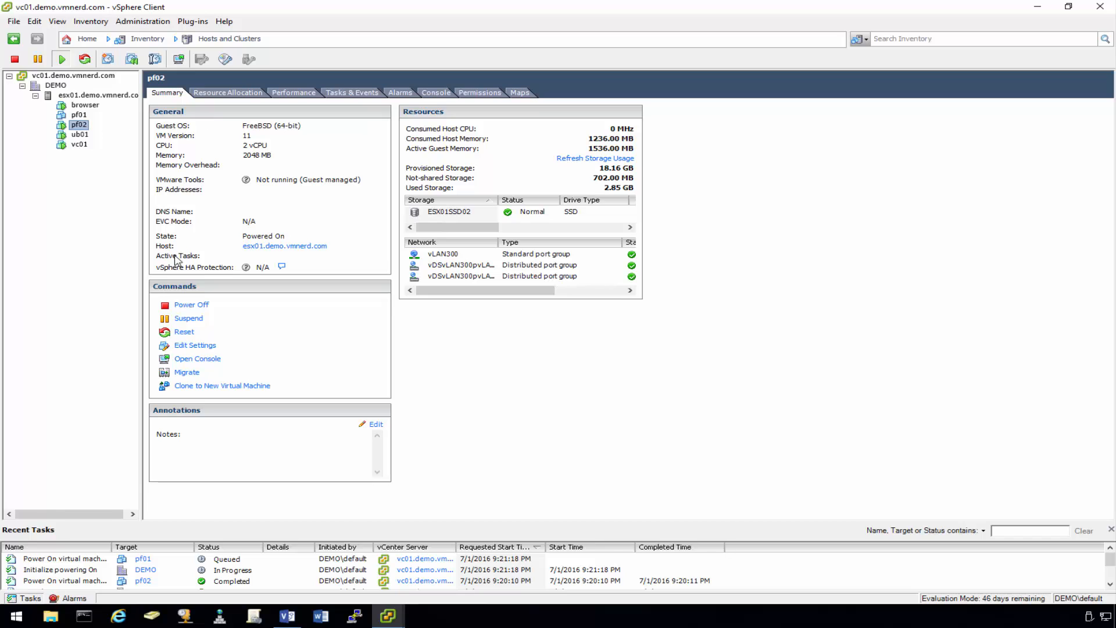
{"action": "left_click", "coordinate": [390, 616]}
{"action": "left_click", "coordinate": [463, 564]}
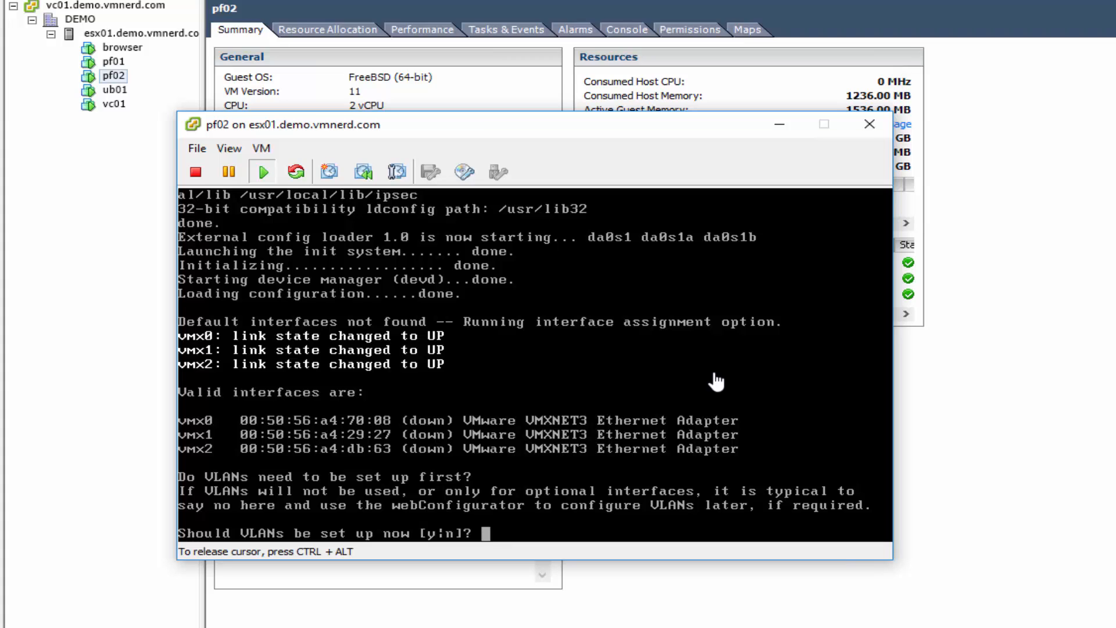
- Skip VLANs, assign vmx0 as WAN, vmx1 as LAN, vmx2 as OPT1, no Optional 2, and confirm
{"action": "type", "text": "n"}
{"action": "key", "text": "Return"}
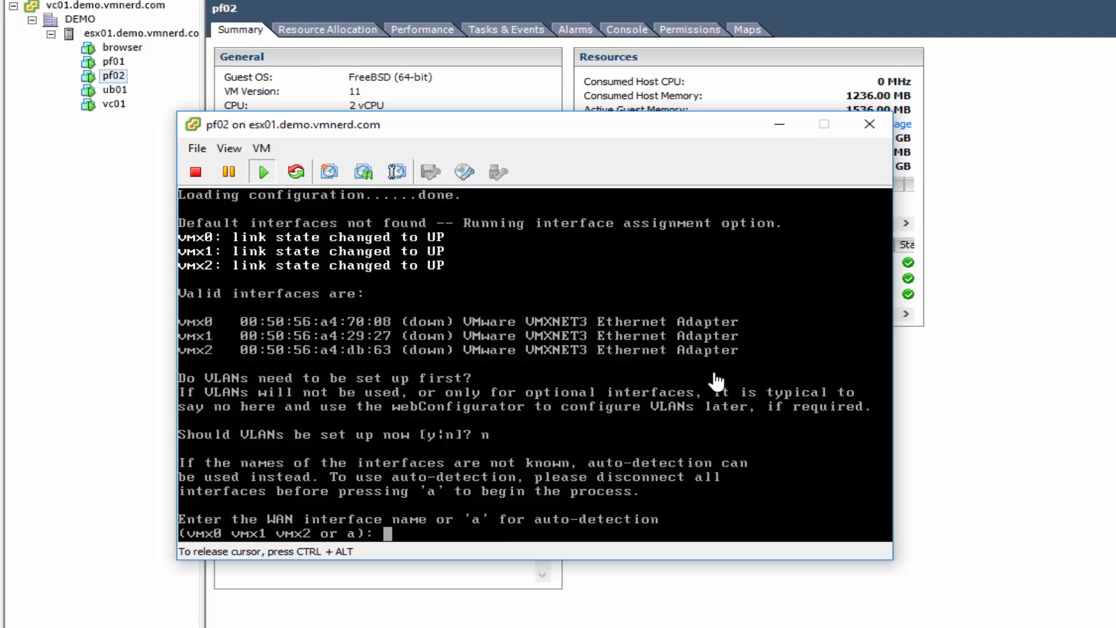
{"action": "type", "text": "vmx0"}
{"action": "key", "text": "Return"}
{"action": "type", "text": "vmx1"}
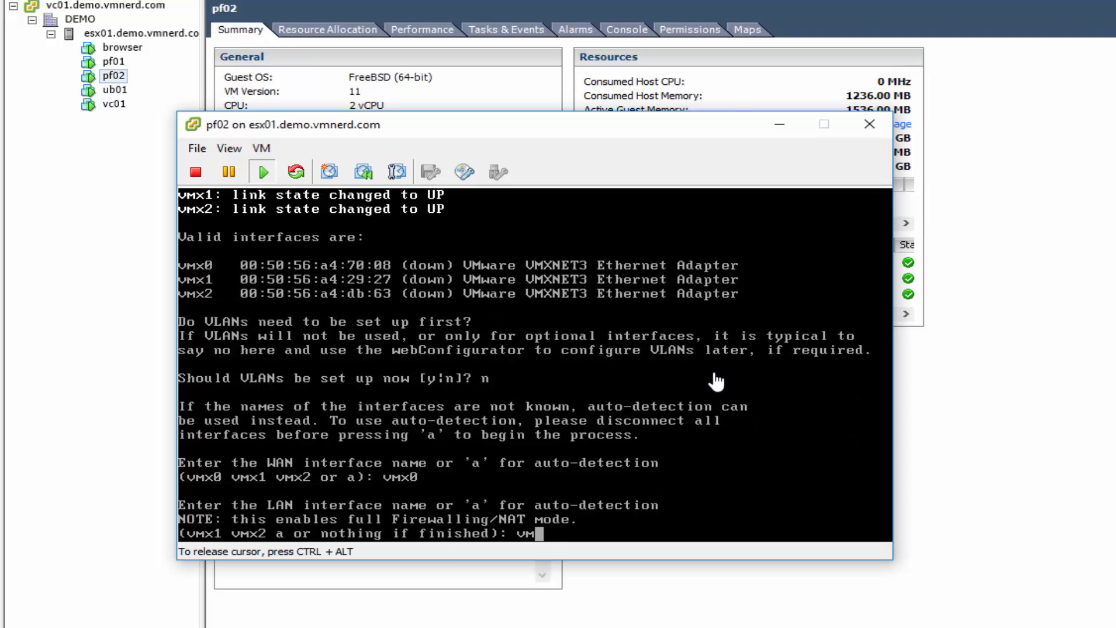
{"action": "key", "text": "Return"}
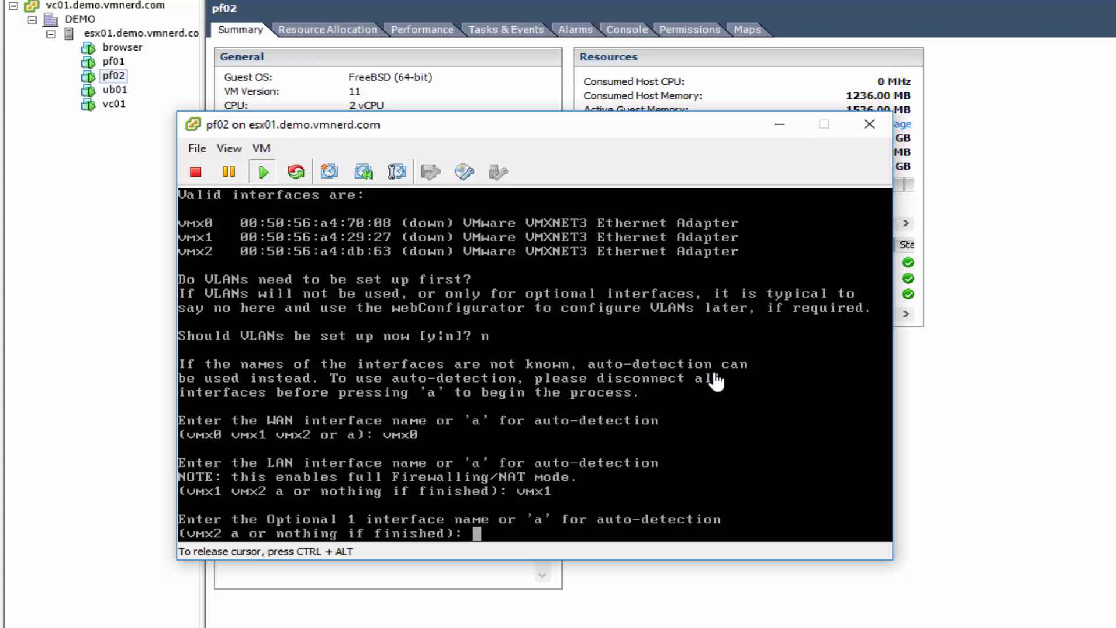
{"action": "type", "text": "vmx2"}
{"action": "key", "text": "Return"}
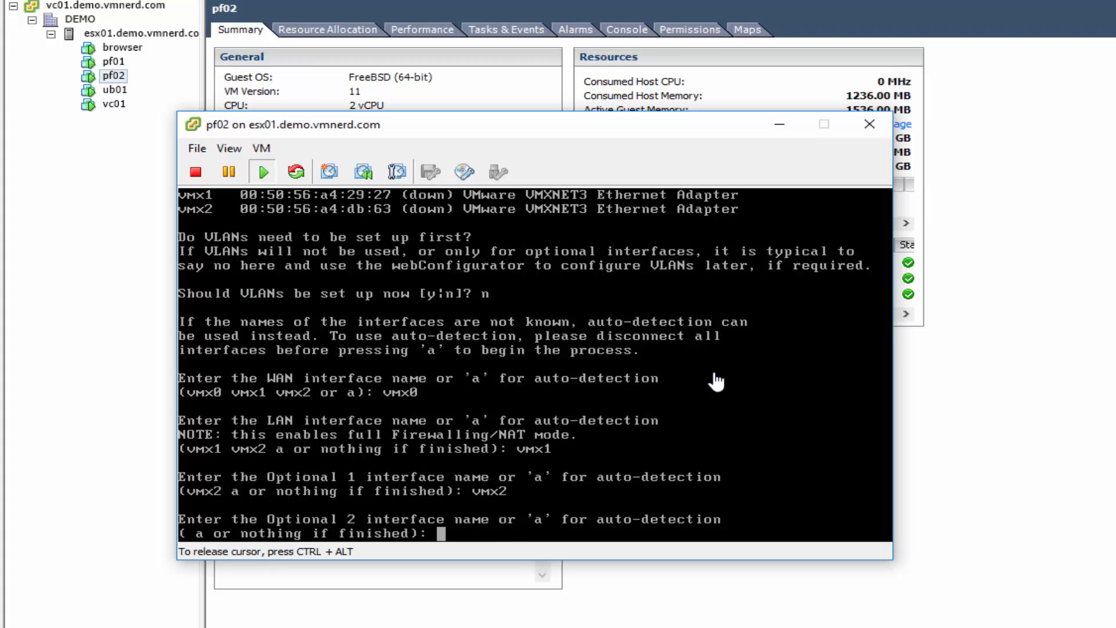
{"action": "key", "text": "Return"}
{"action": "type", "text": "y"}
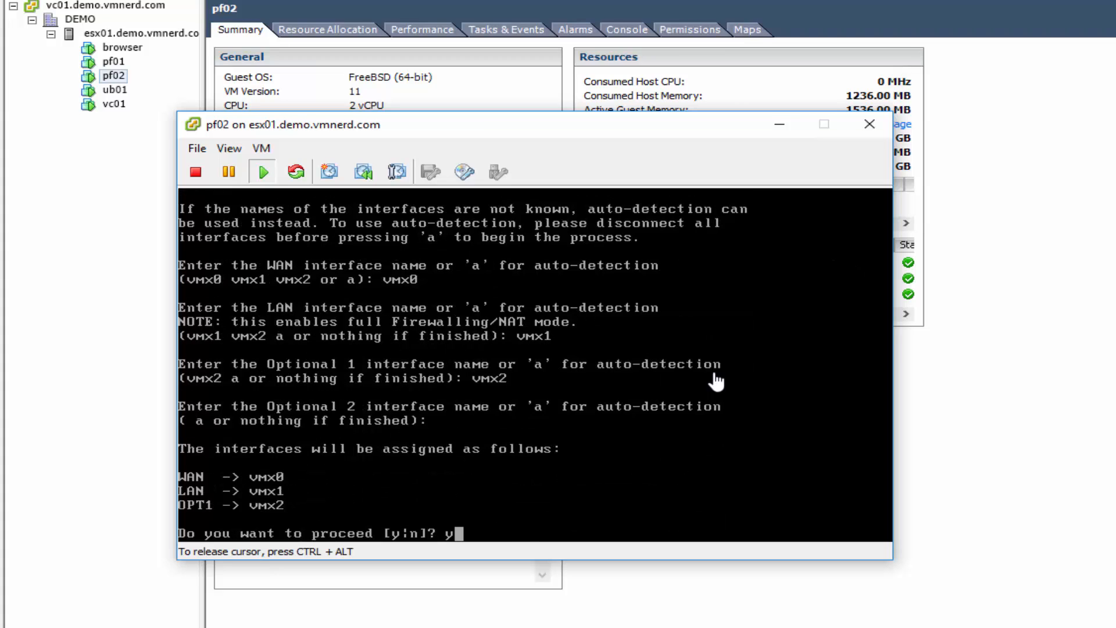
{"action": "key", "text": "Return"}
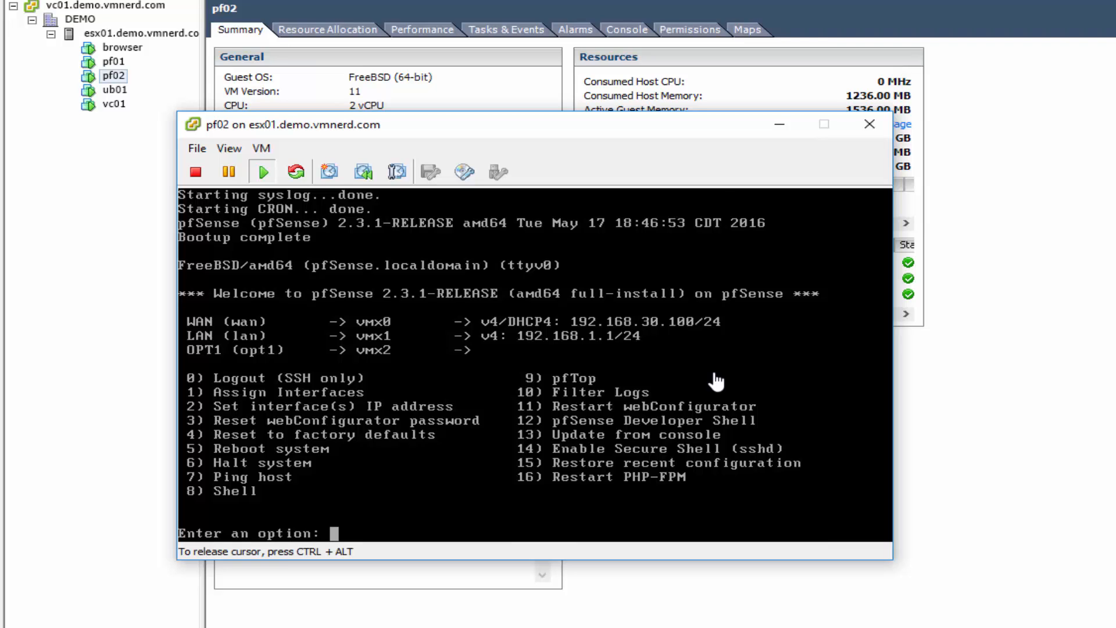
- Open the shell with option 8 and run pfctl -d to disable the packet filter
{"action": "type", "text": "8"}
{"action": "key", "text": "Return"}
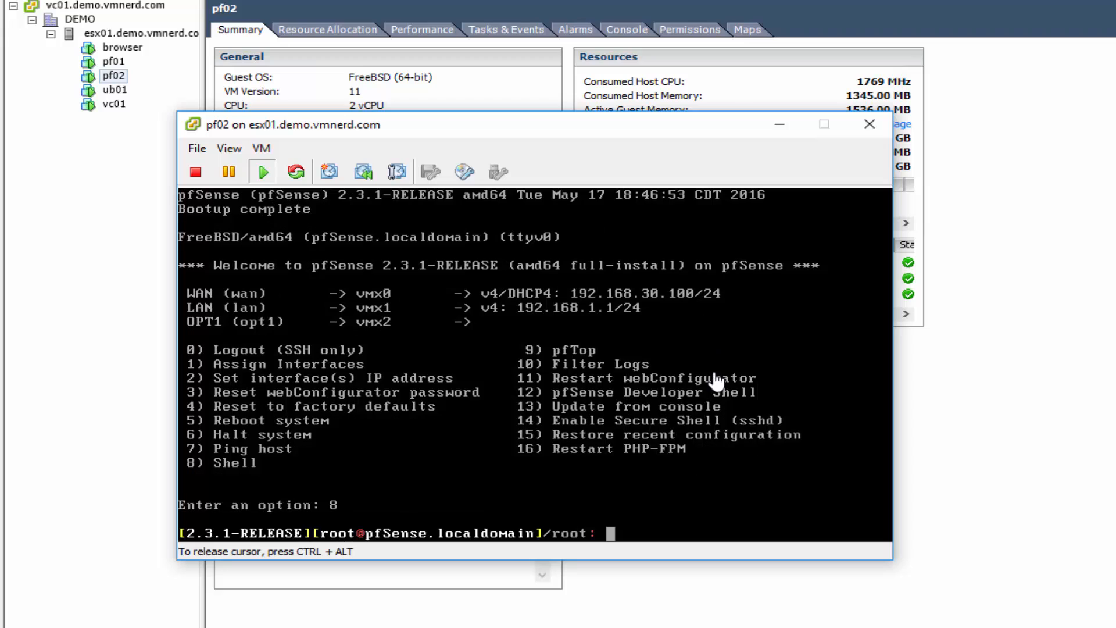
{"action": "type", "text": "pfctl   ---d"}
{"action": "key", "text": "BackSpace"}
{"action": "key", "text": "BackSpace"}
{"action": "key", "text": "BackSpace"}
{"action": "key", "text": "BackSpace"}
{"action": "key", "text": "BackSpace"}
{"action": "key", "text": "BackSpace"}
{"action": "type", "text": "-d"}
{"action": "key", "text": "Return"}
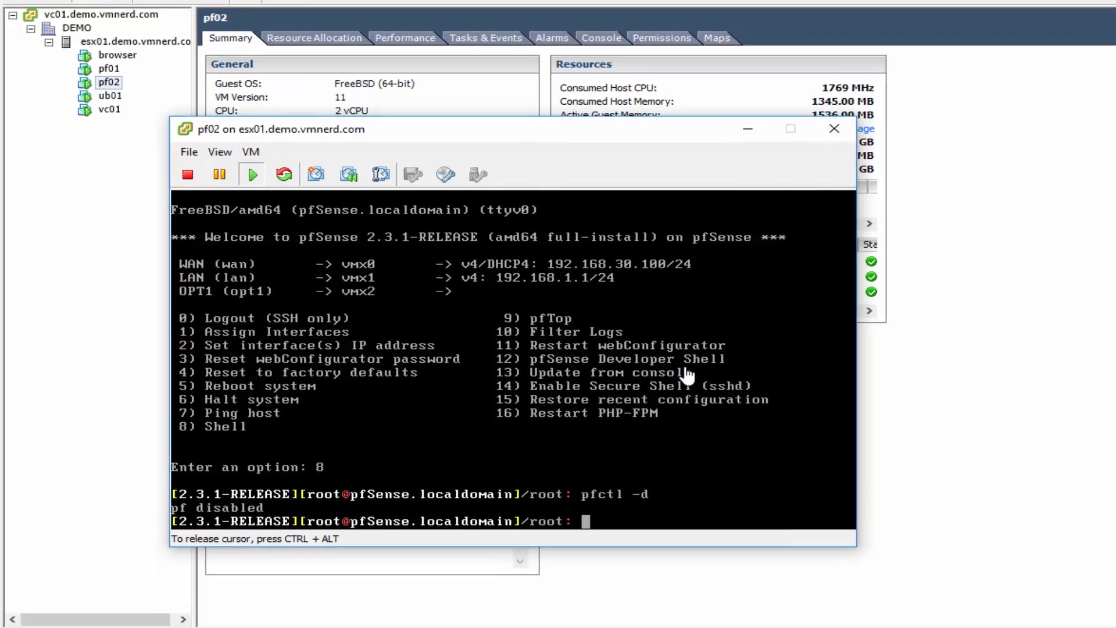
{"action": "key", "text": "ctrl+alt"}
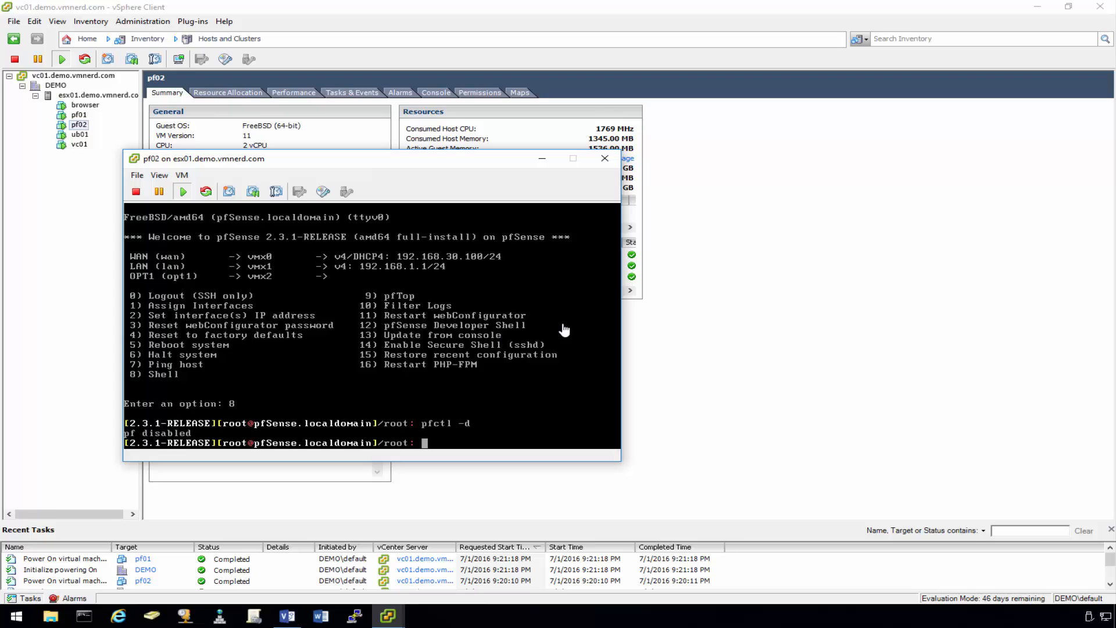
- Browse to 192.168.30.100 and continue past the certificate warning
{"action": "left_click", "coordinate": [119, 615]}
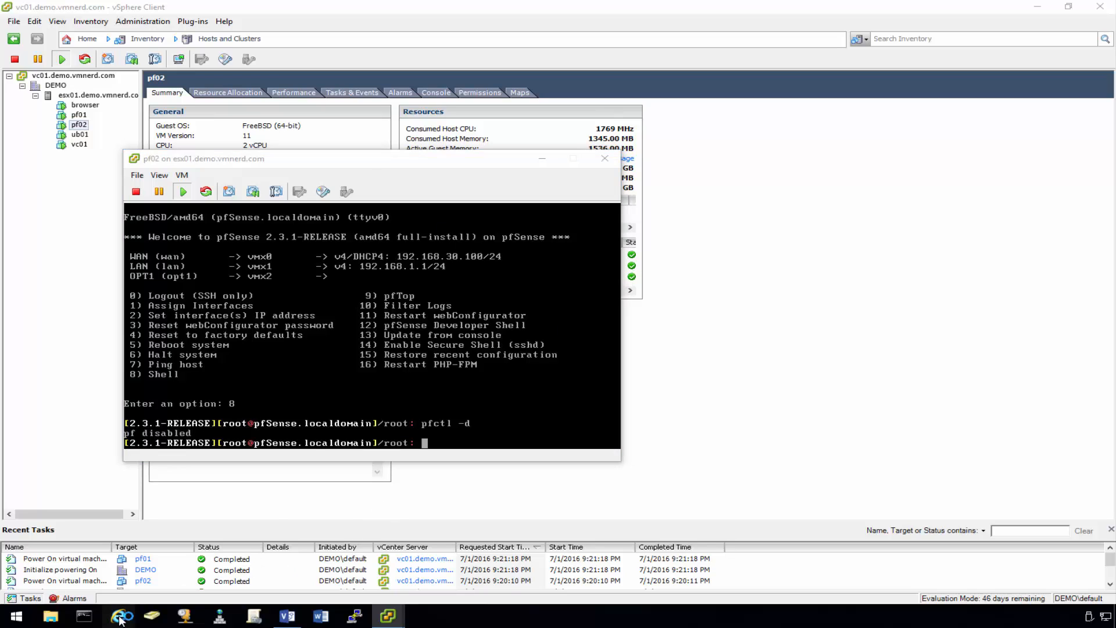
{"action": "left_click", "coordinate": [237, 26]}
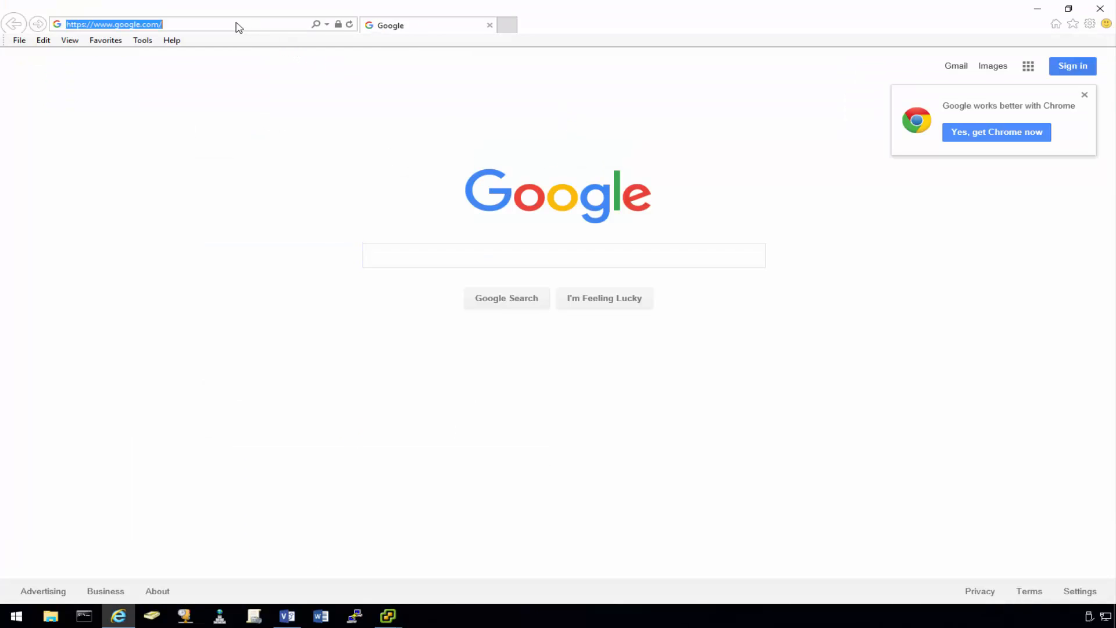
{"action": "type", "text": "192.1"}
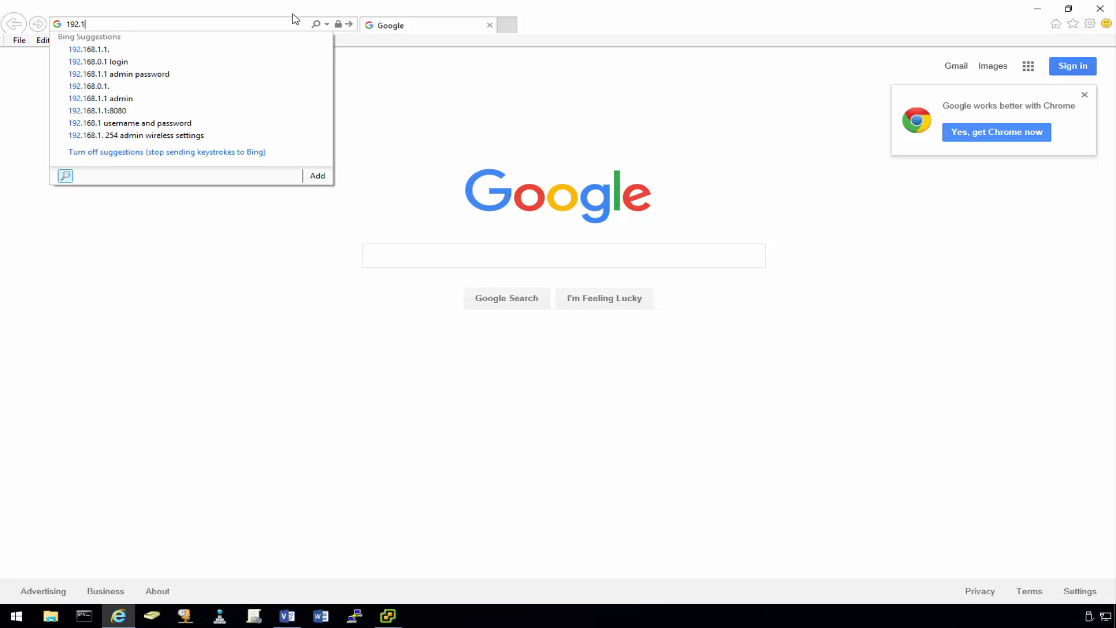
{"action": "type", "text": "68.30.100"}
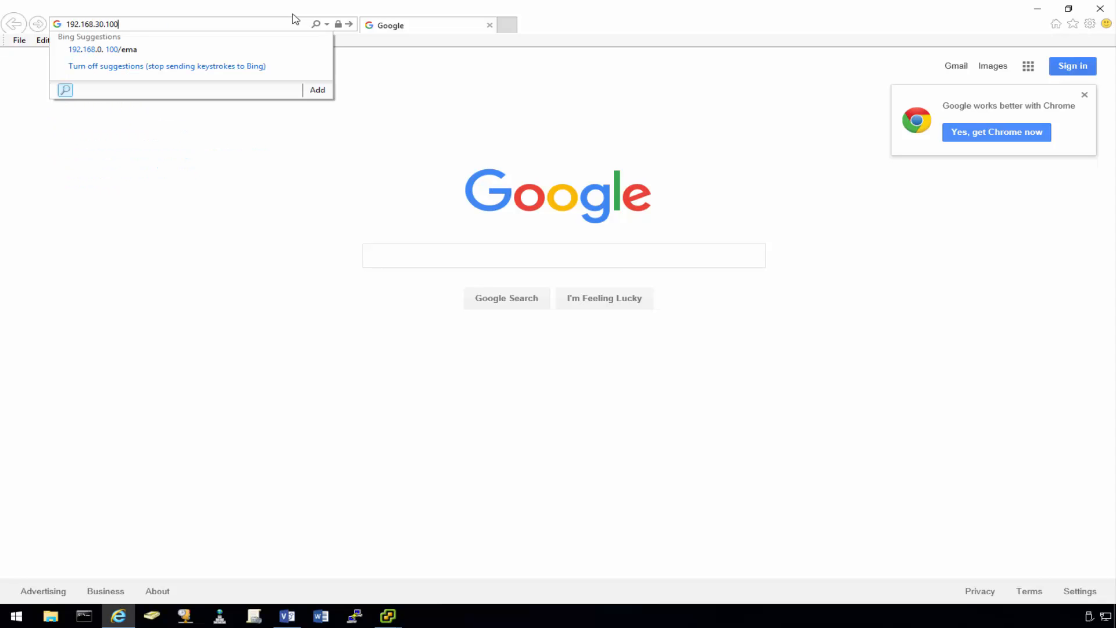
{"action": "key", "text": "Return"}
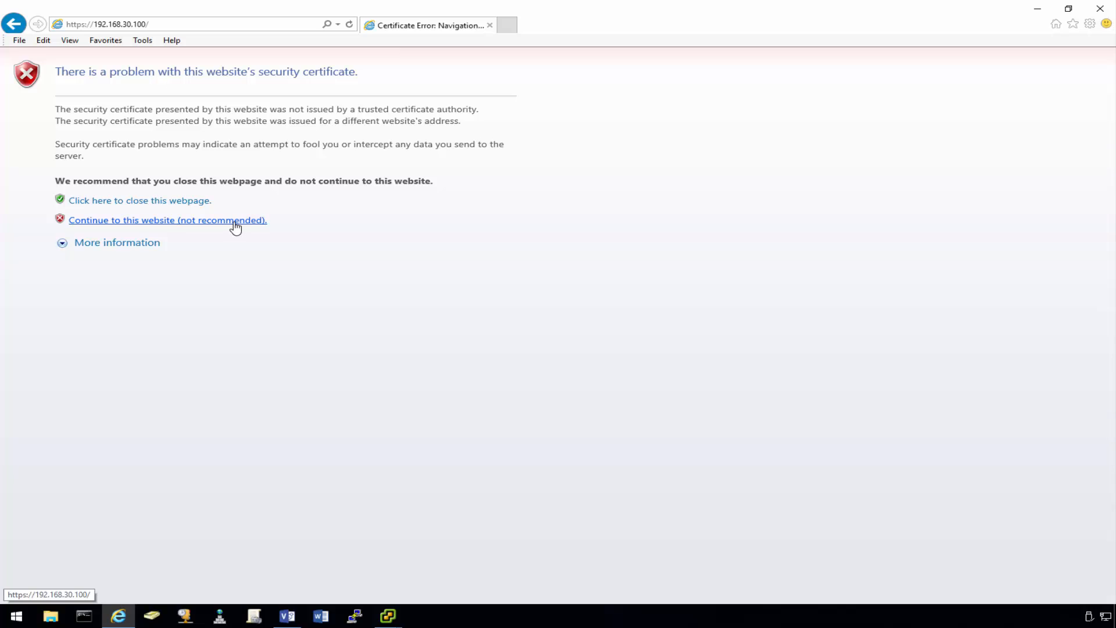
{"action": "left_click", "coordinate": [234, 224]}
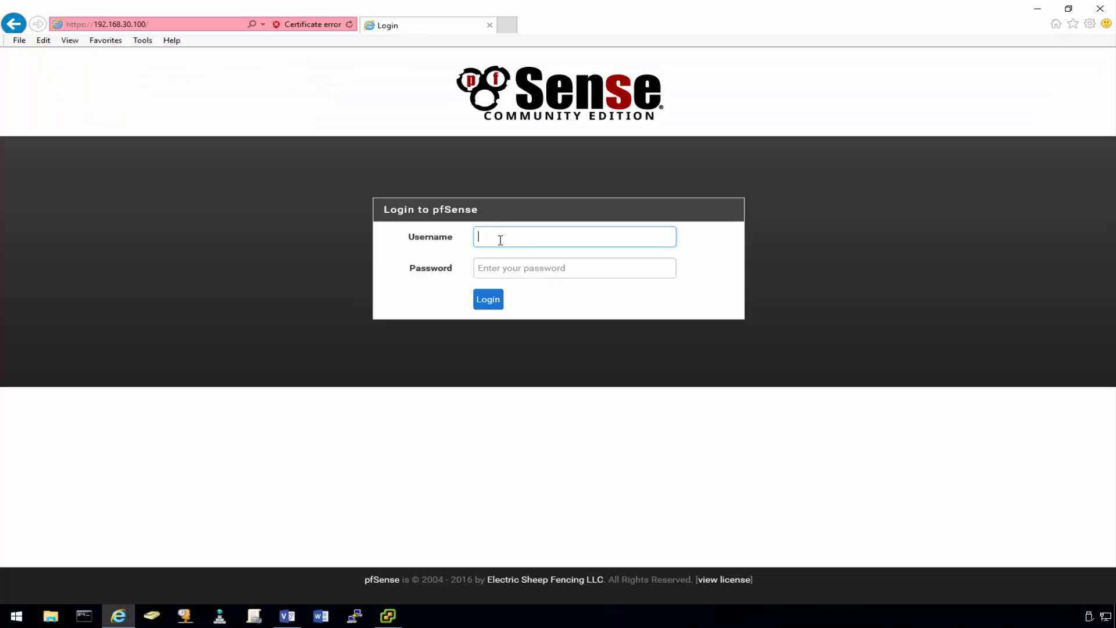
- Log in as admin with the account password and decline saving it for this site
{"action": "type", "text": "admin"}
{"action": "key", "text": "Tab"}
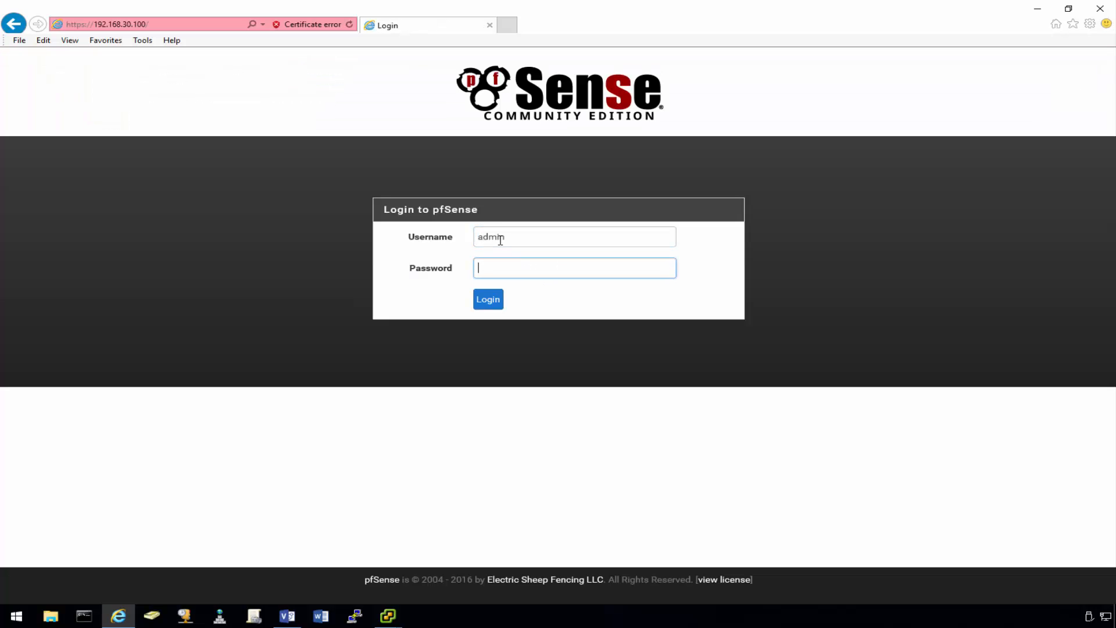
{"action": "type", "text": "••"}
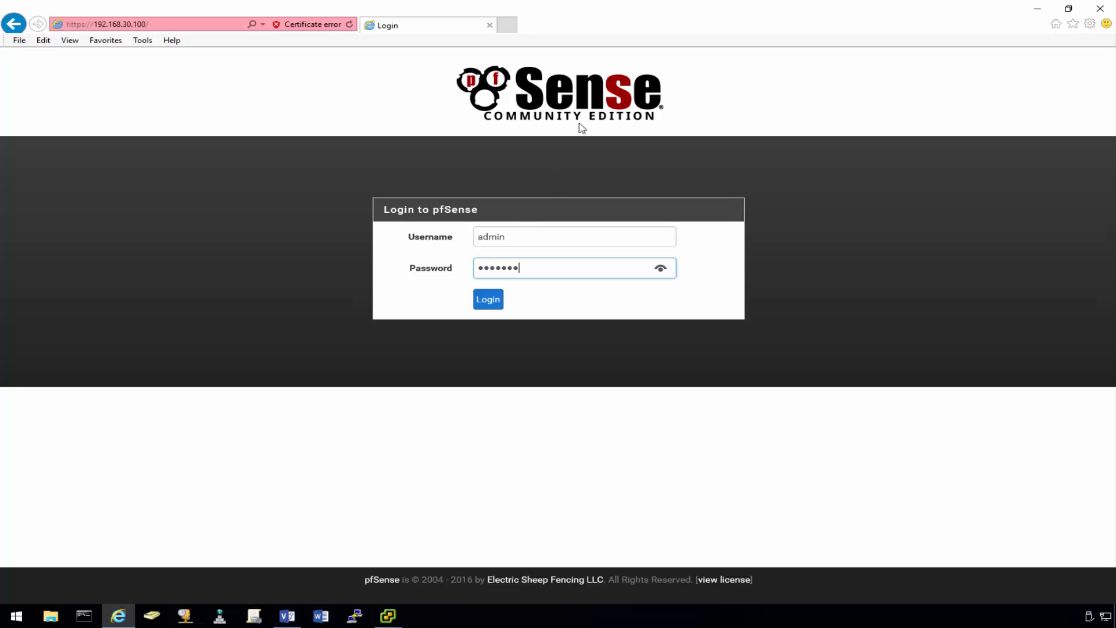
{"action": "left_click", "coordinate": [497, 301]}
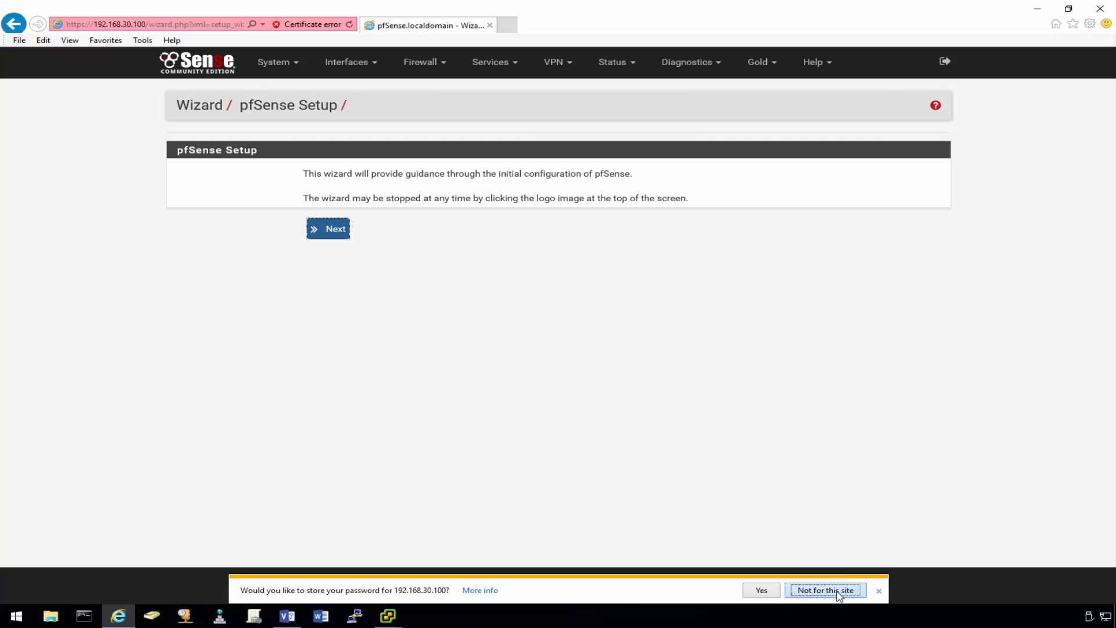
{"action": "left_click", "coordinate": [839, 591]}
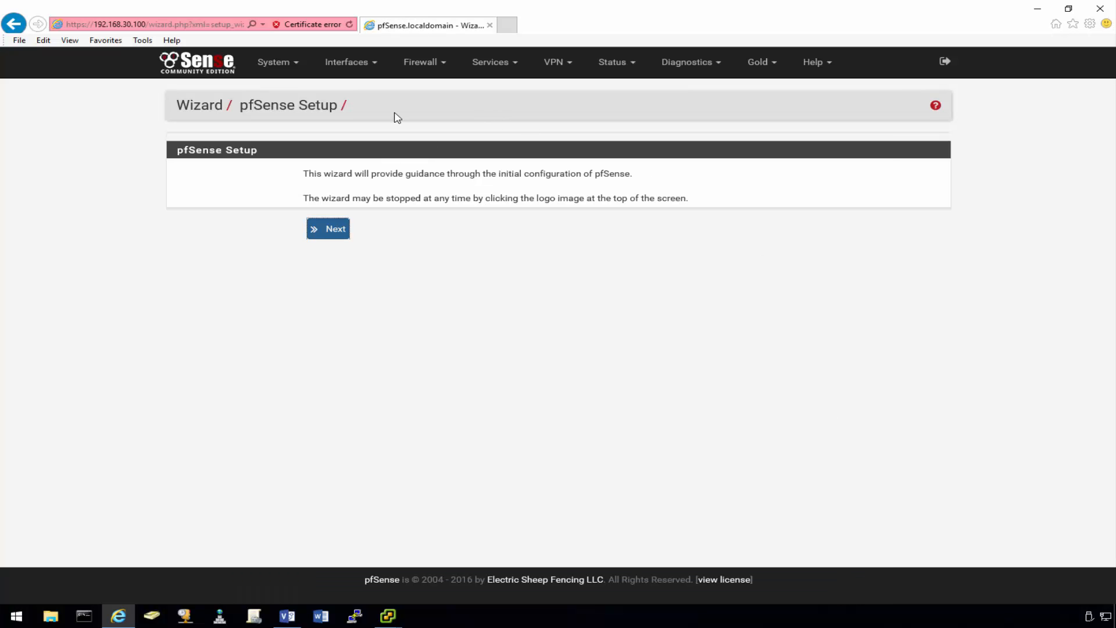
- On the WAN interface, uncheck Block private networks and Block bogon networks, then save
{"action": "left_click", "coordinate": [210, 67]}
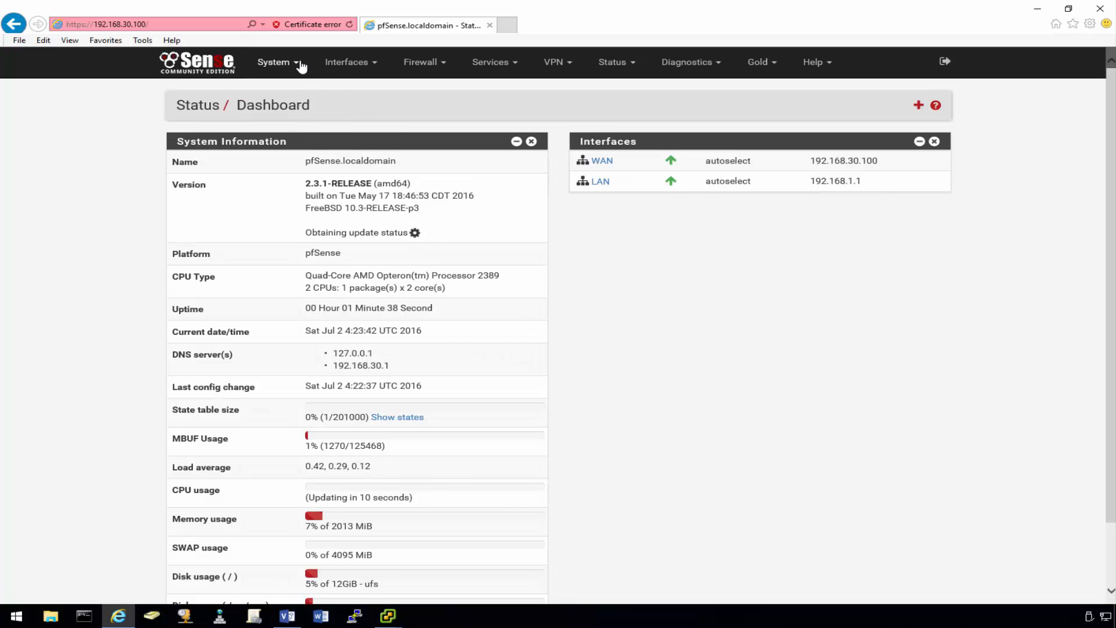
{"action": "left_click", "coordinate": [300, 66]}
{"action": "left_click", "coordinate": [346, 61]}
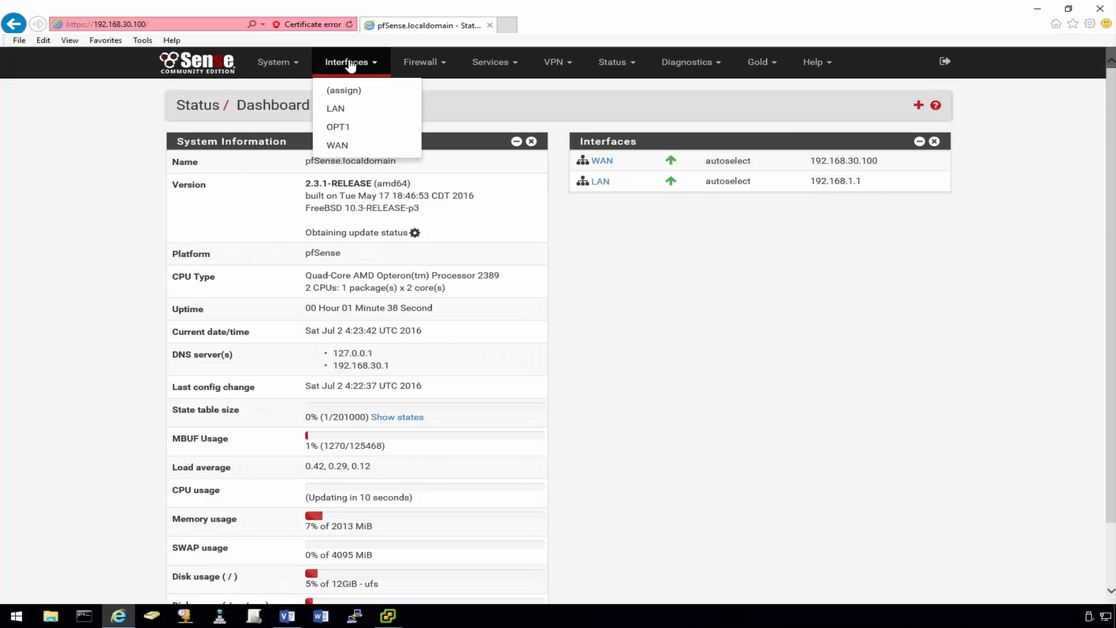
{"action": "left_click", "coordinate": [337, 141]}
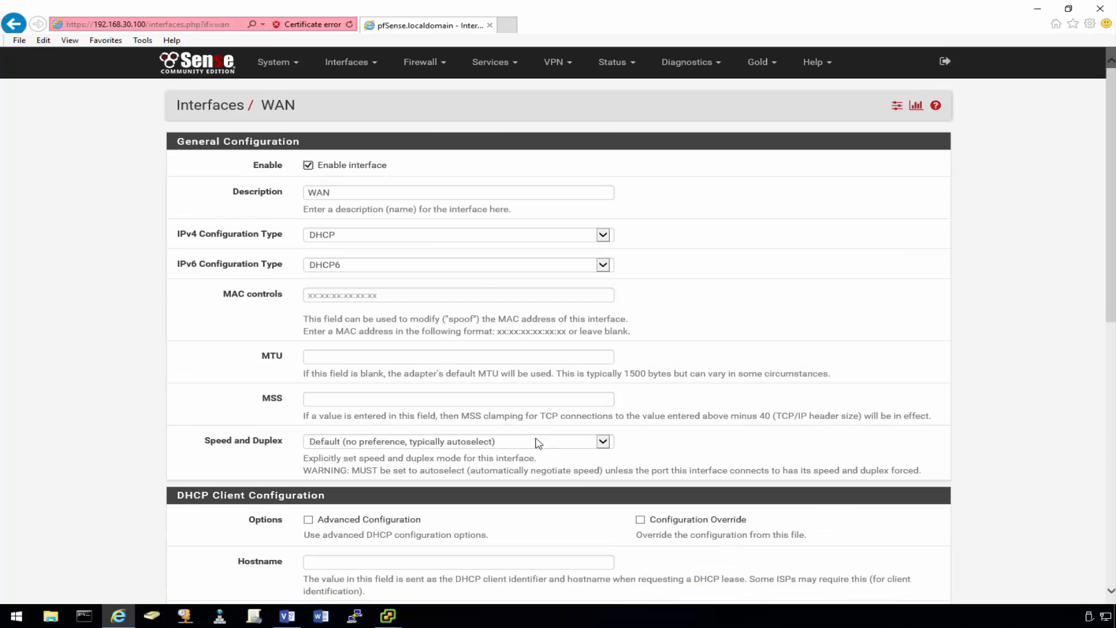
{"action": "scroll", "coordinate": [514, 439], "scroll_direction": "down", "scroll_amount": 10}
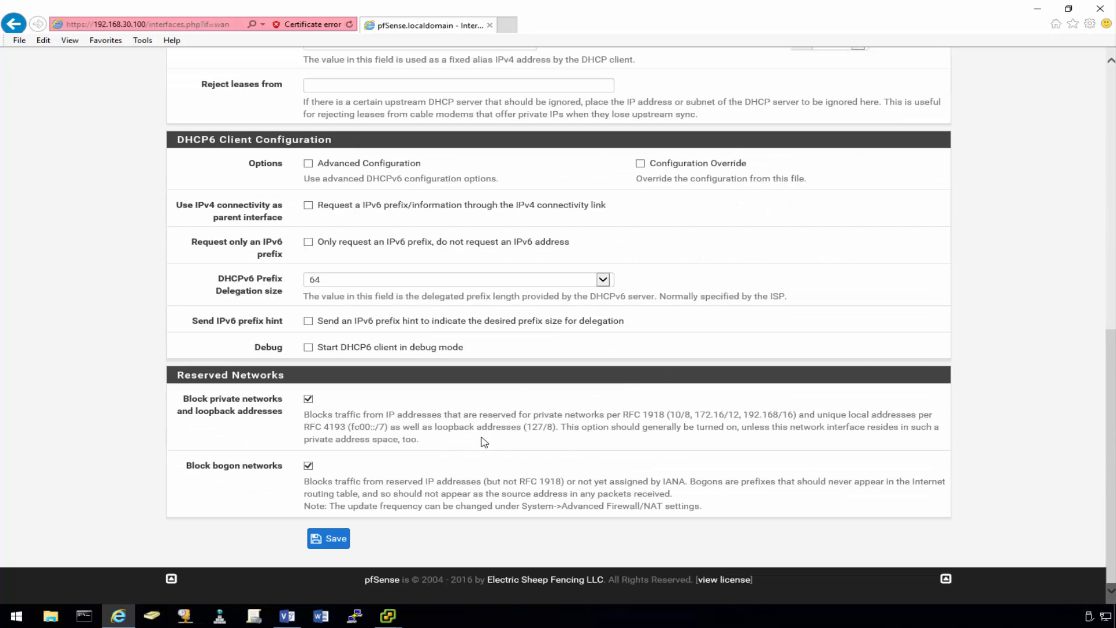
{"action": "left_click", "coordinate": [309, 399]}
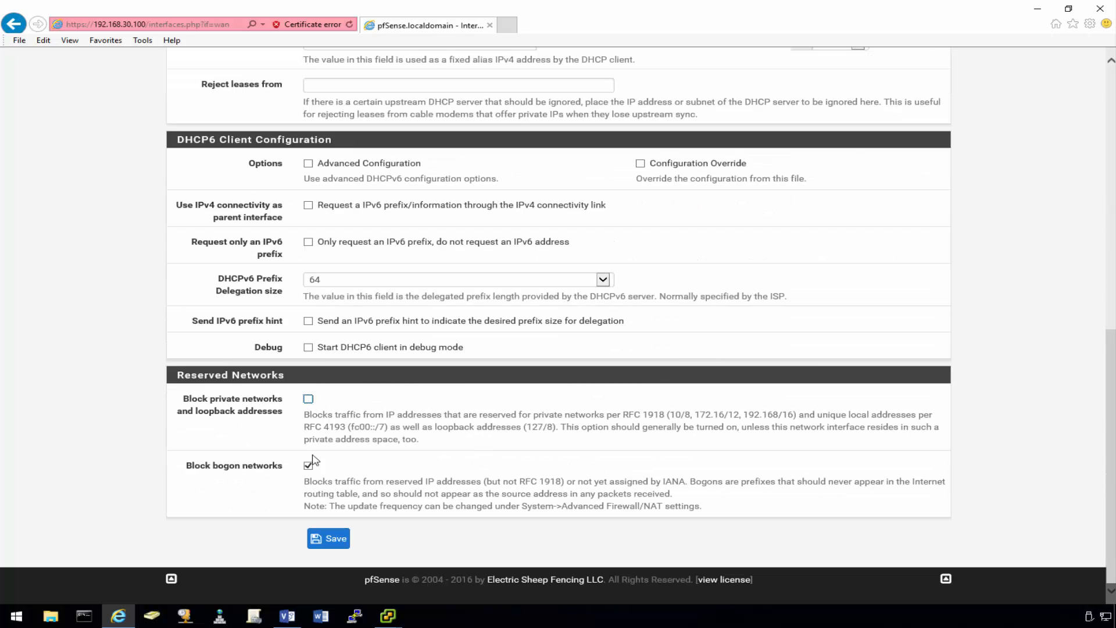
{"action": "left_click", "coordinate": [308, 465]}
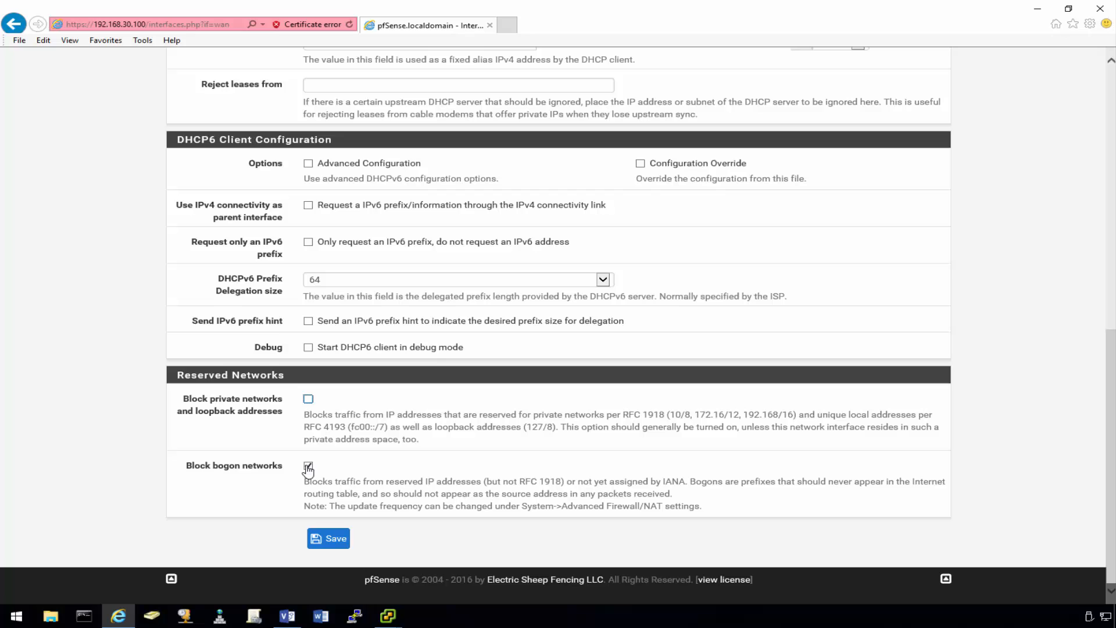
{"action": "left_click", "coordinate": [333, 540]}
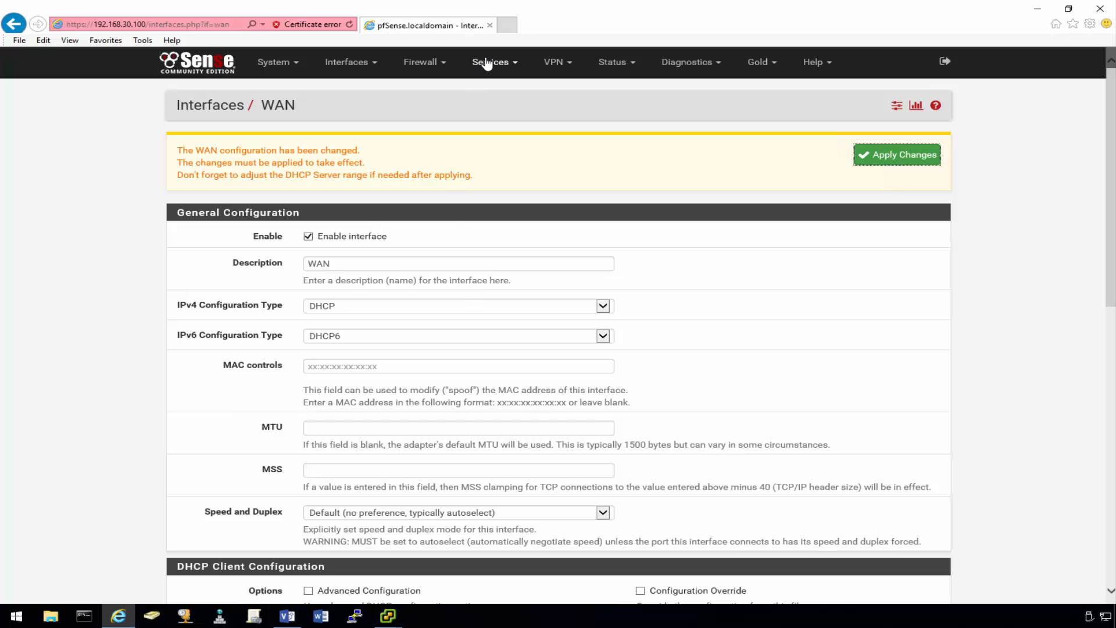
{"action": "left_click", "coordinate": [427, 64]}
- Add and save a WAN pass rule for TCP to This Firewall on port 443 (HTTPS)
{"action": "left_click", "coordinate": [419, 124]}
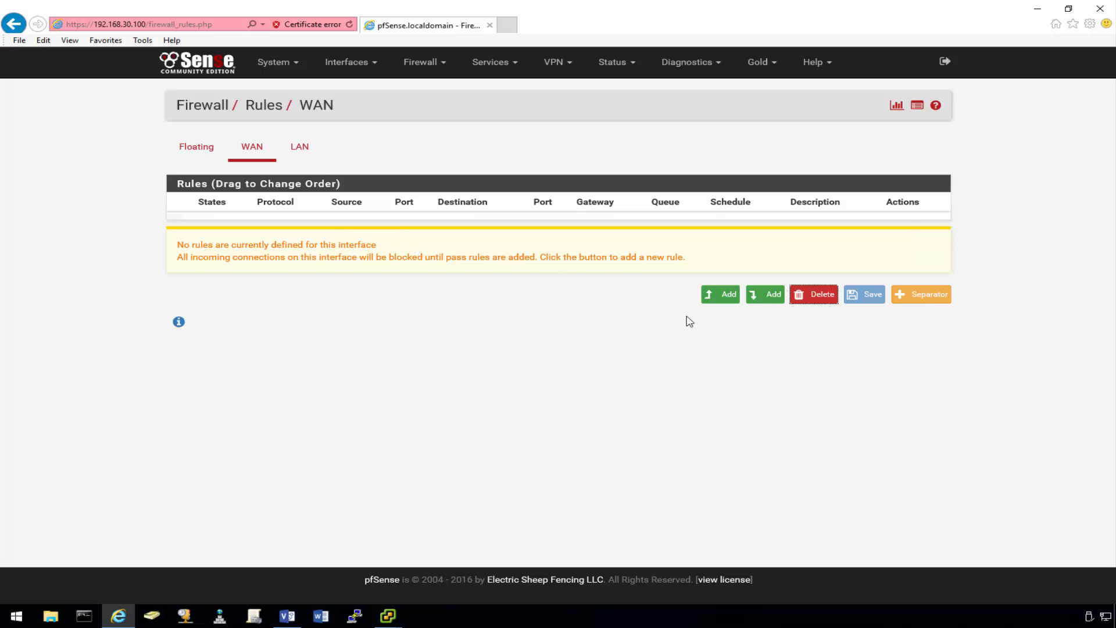
{"action": "left_click", "coordinate": [721, 294]}
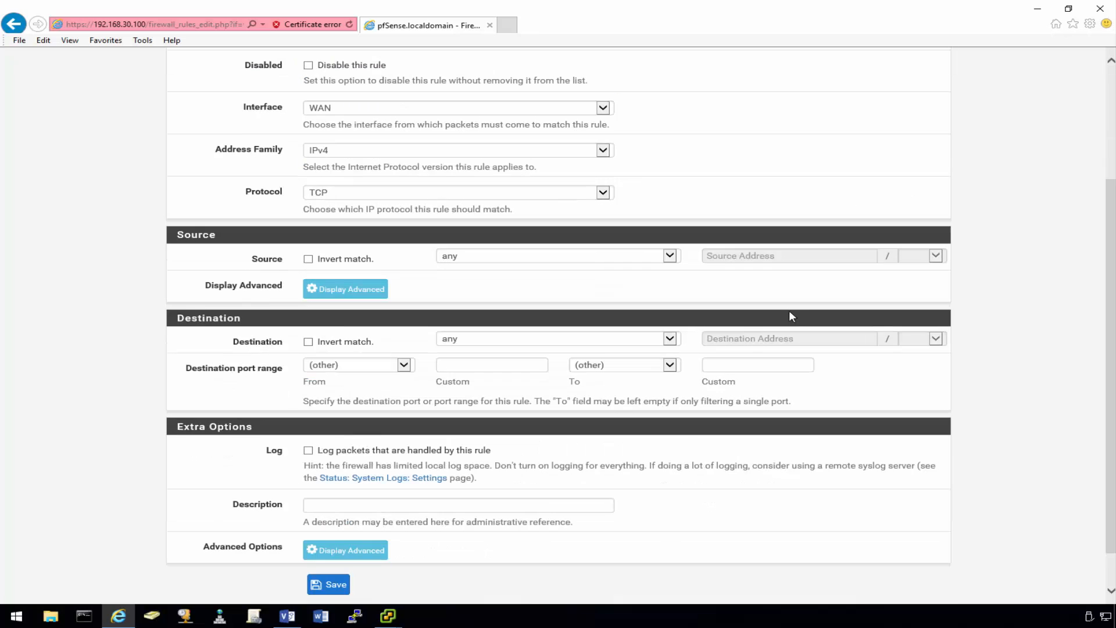
{"action": "scroll", "coordinate": [808, 329], "scroll_direction": "down", "scroll_amount": 3}
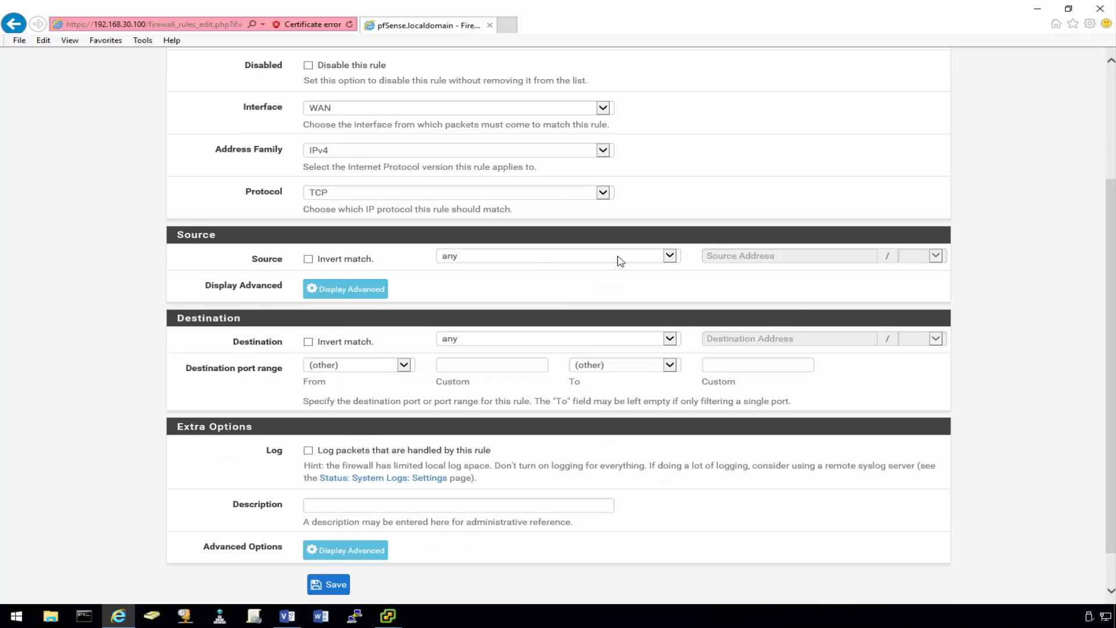
{"action": "left_click", "coordinate": [509, 340]}
{"action": "left_click", "coordinate": [480, 369]}
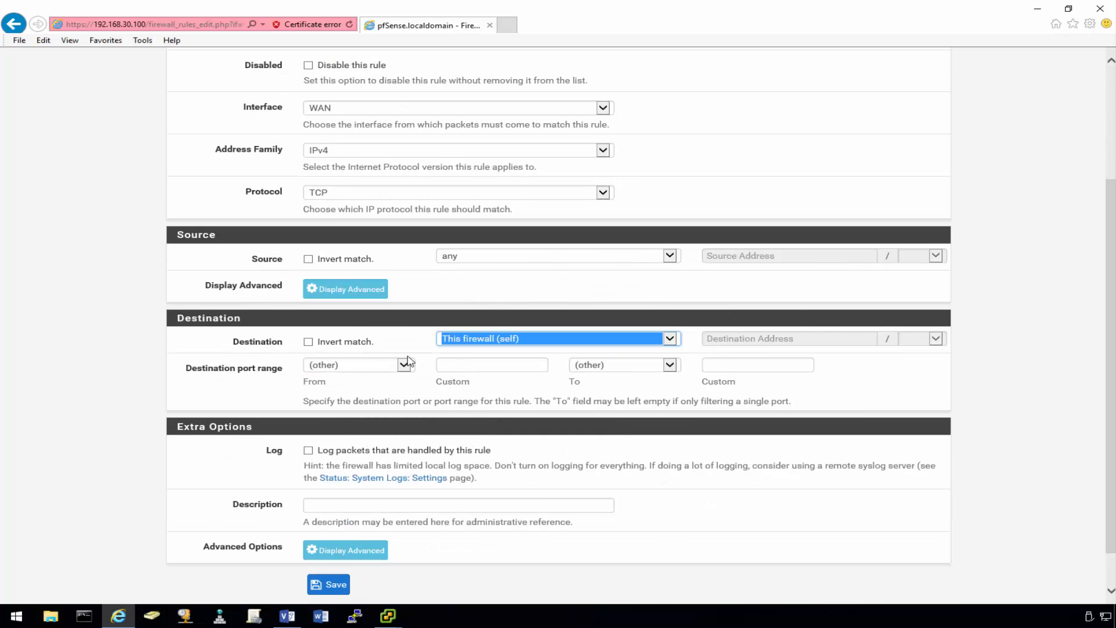
{"action": "left_click", "coordinate": [403, 365]}
{"action": "left_click", "coordinate": [361, 363]}
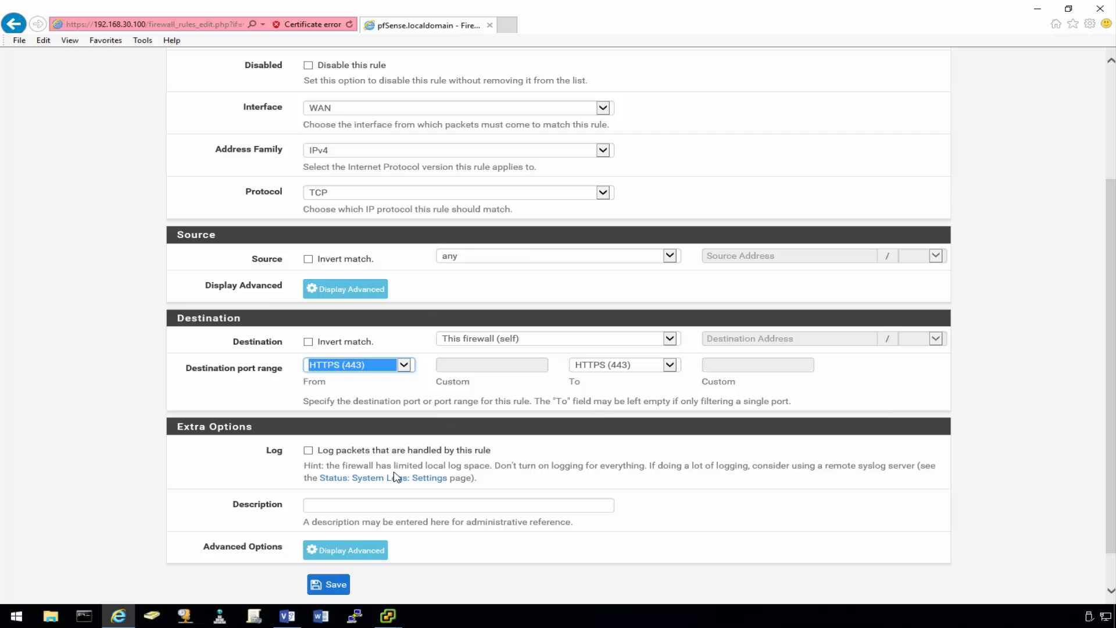
{"action": "left_click", "coordinate": [329, 585]}
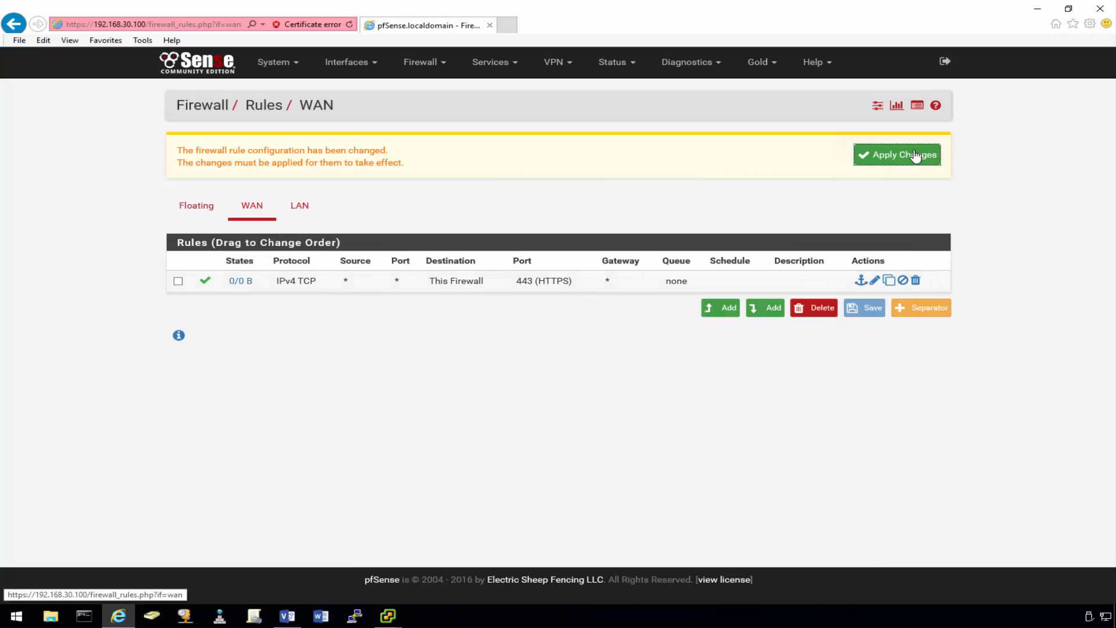
{"action": "left_click", "coordinate": [708, 65]}
- Reboot the firewall from Diagnostics > Reboot and confirm
{"action": "left_click", "coordinate": [677, 348]}
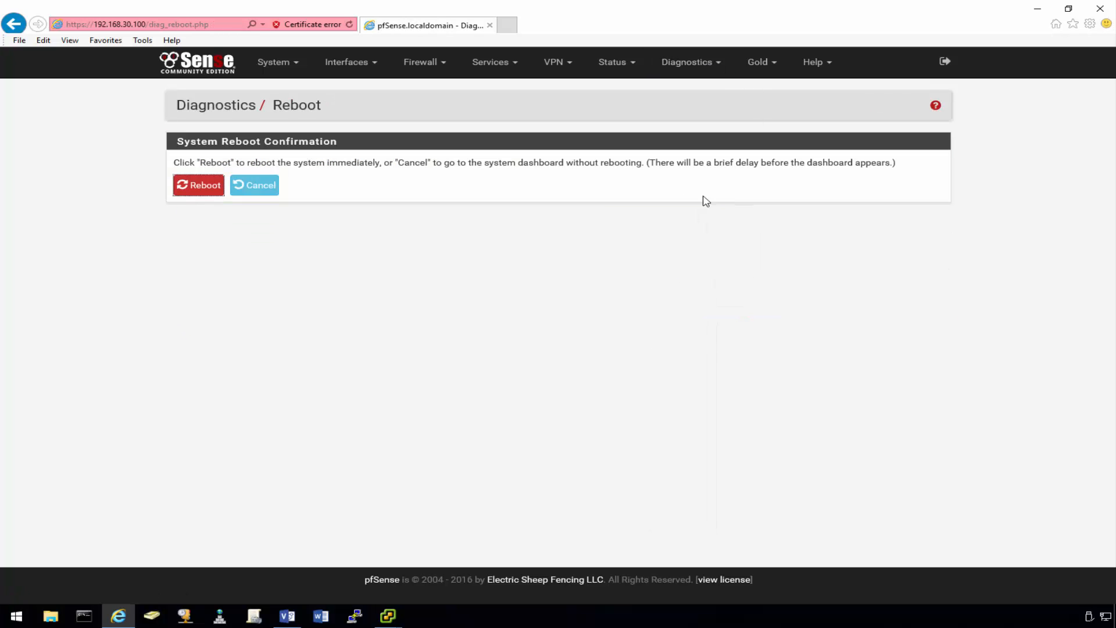
{"action": "left_click", "coordinate": [213, 190]}
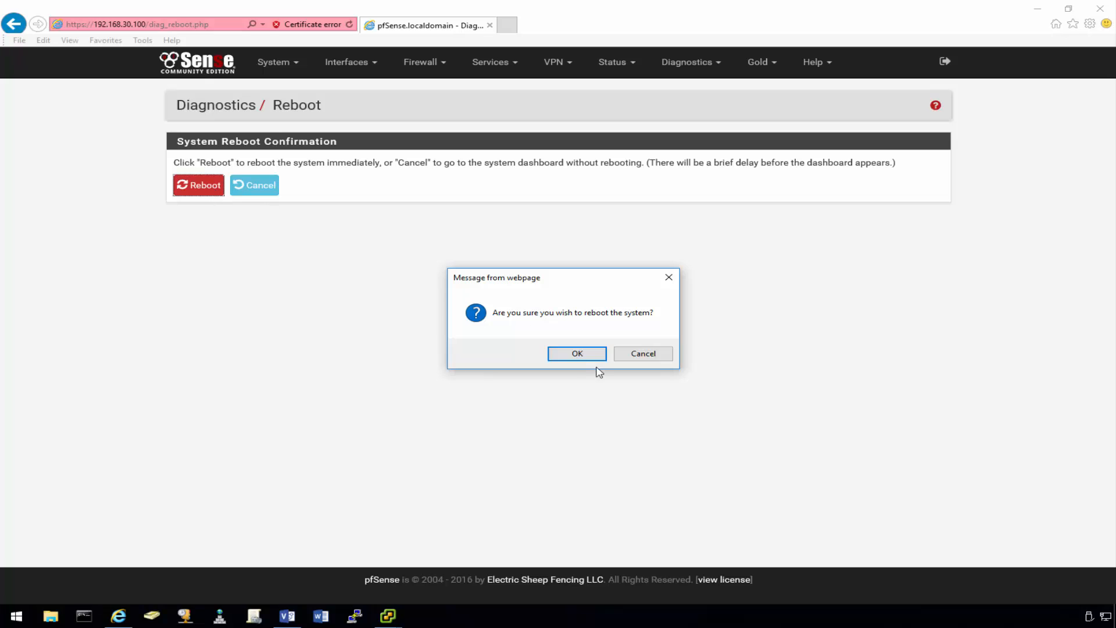
{"action": "left_click", "coordinate": [570, 355]}
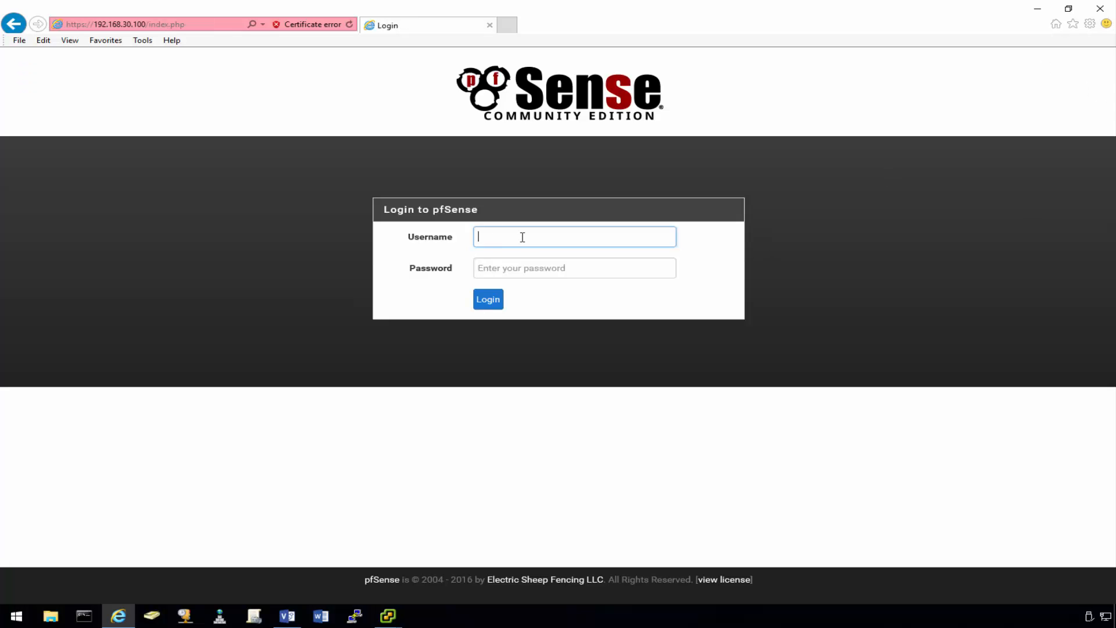
- Sign back in as admin with the account password to reach the Status Dashboard
{"action": "type", "text": "admin"}
{"action": "key", "text": "Tab"}
{"action": "type", "text": "••"}
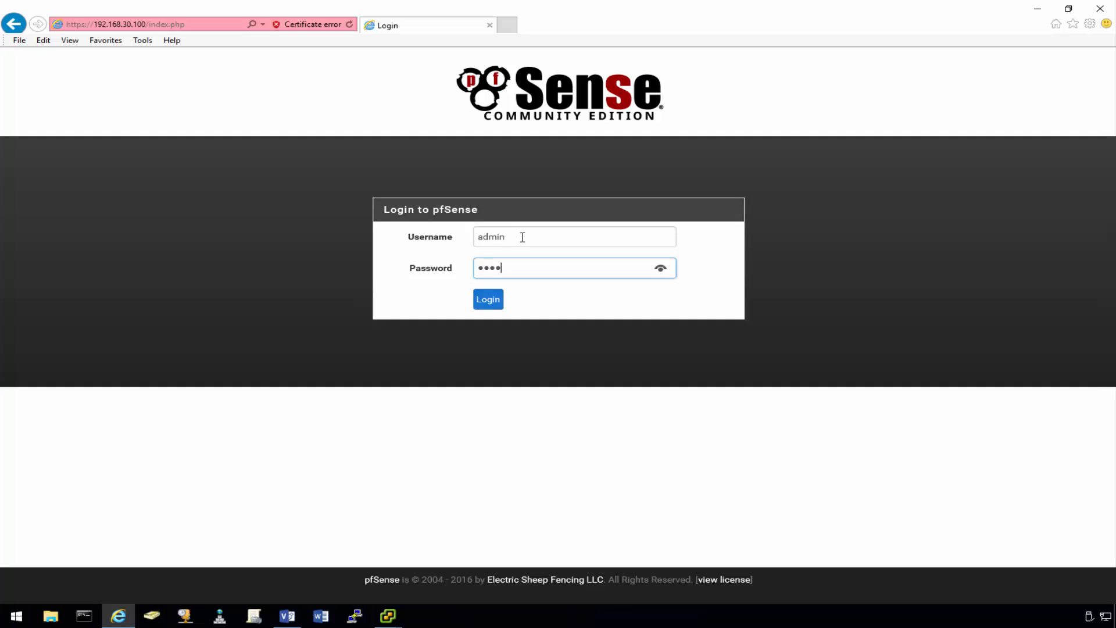
{"action": "type", "text": "•••••"}
{"action": "key", "text": "Return"}
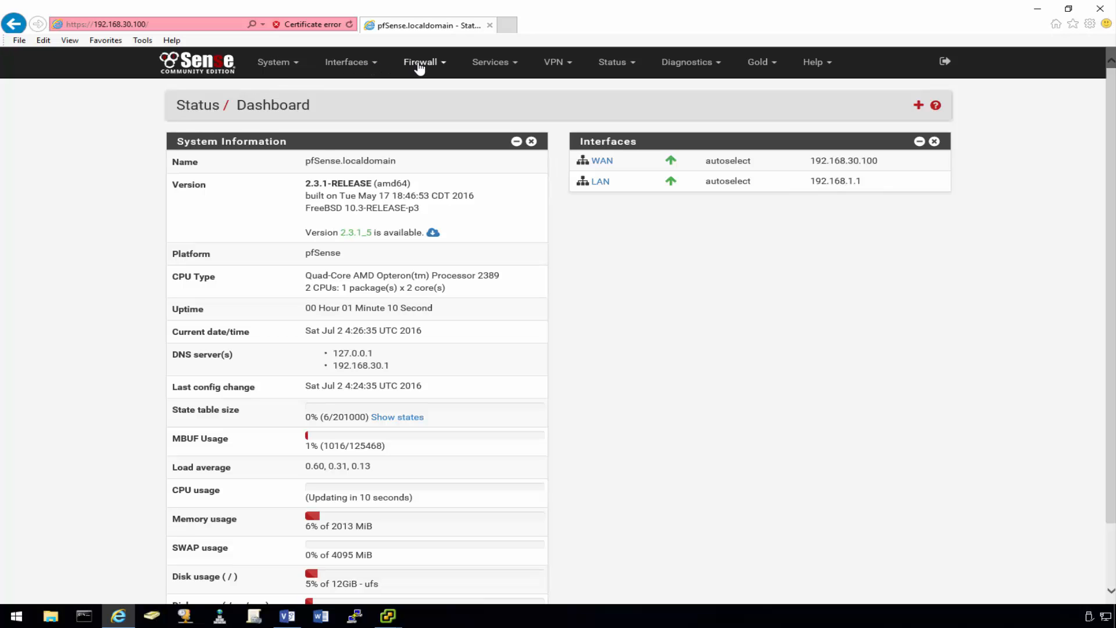
- On the WAN interface, set IPv6 configuration to None and IPv4 to Static
{"action": "left_click", "coordinate": [372, 64]}
{"action": "left_click", "coordinate": [351, 147]}
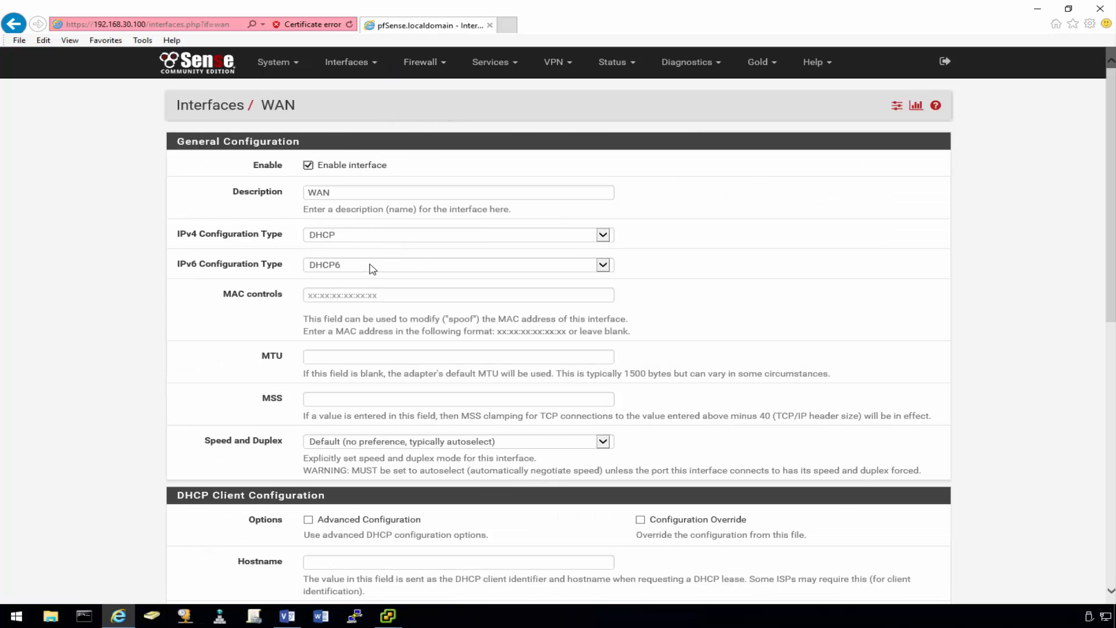
{"action": "left_click", "coordinate": [372, 267]}
{"action": "left_click", "coordinate": [405, 236]}
{"action": "left_click", "coordinate": [405, 236]}
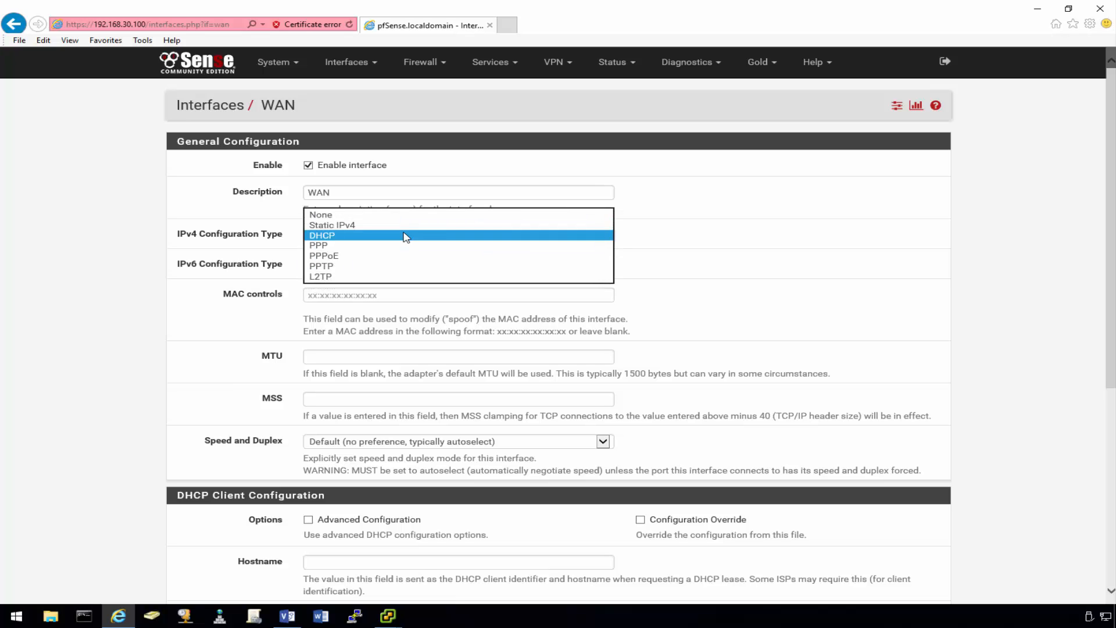
{"action": "left_click", "coordinate": [378, 222]}
{"action": "scroll", "coordinate": [240, 294], "scroll_direction": "down", "scroll_amount": 4}
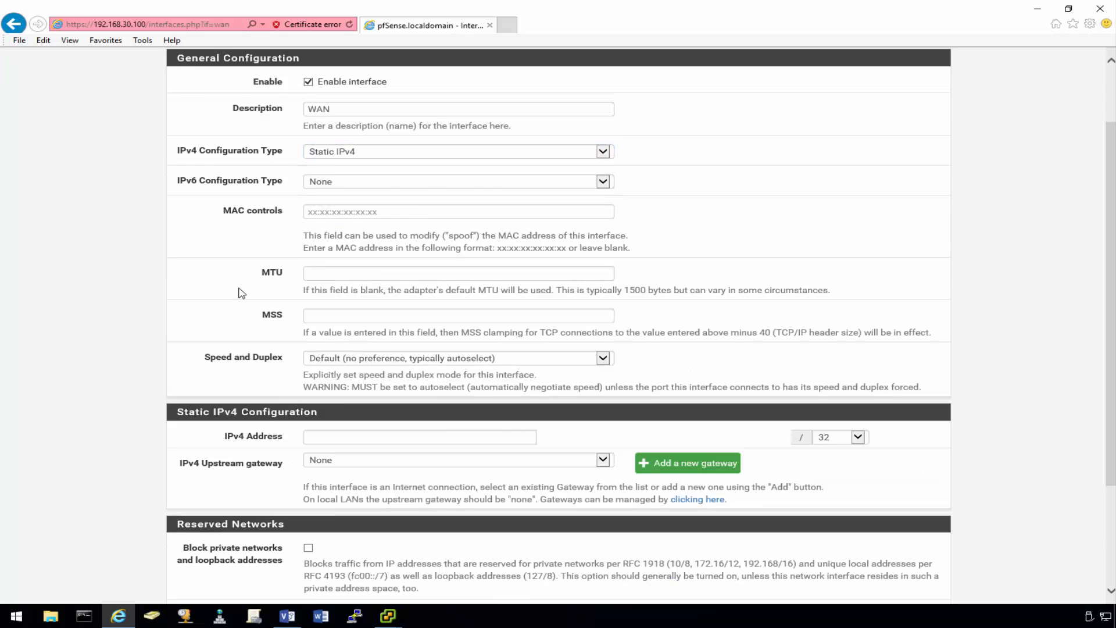
- Check the network diagram, then enter the WAN IPv4 address 192.168.30.222 with a /24 mask
{"action": "left_click", "coordinate": [385, 282]}
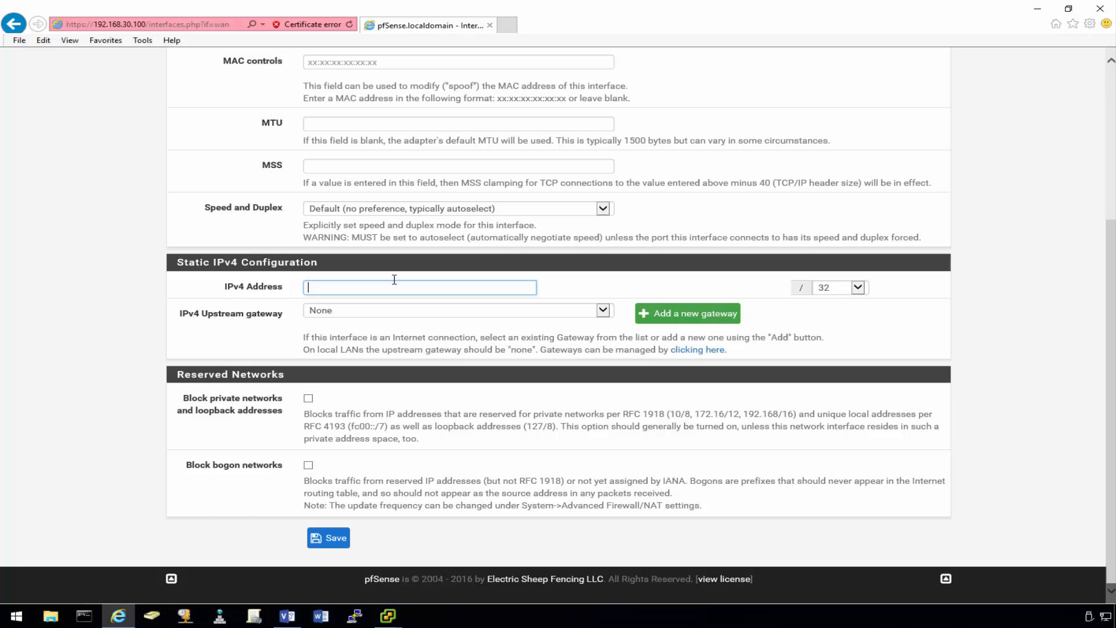
{"action": "left_click", "coordinate": [289, 616]}
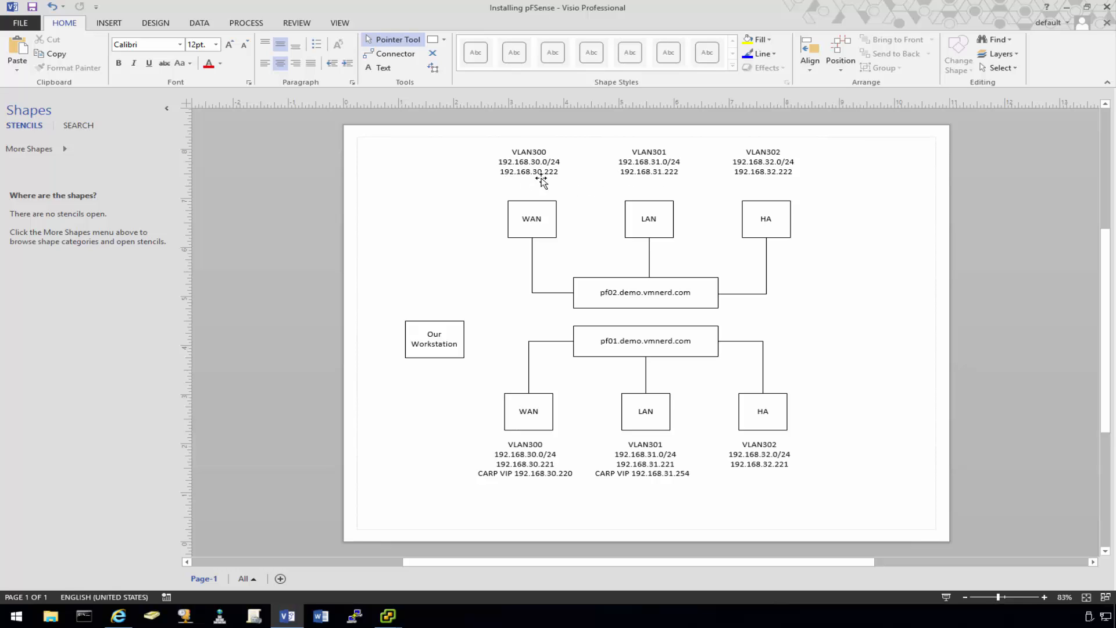
{"action": "left_click", "coordinate": [1067, 7]}
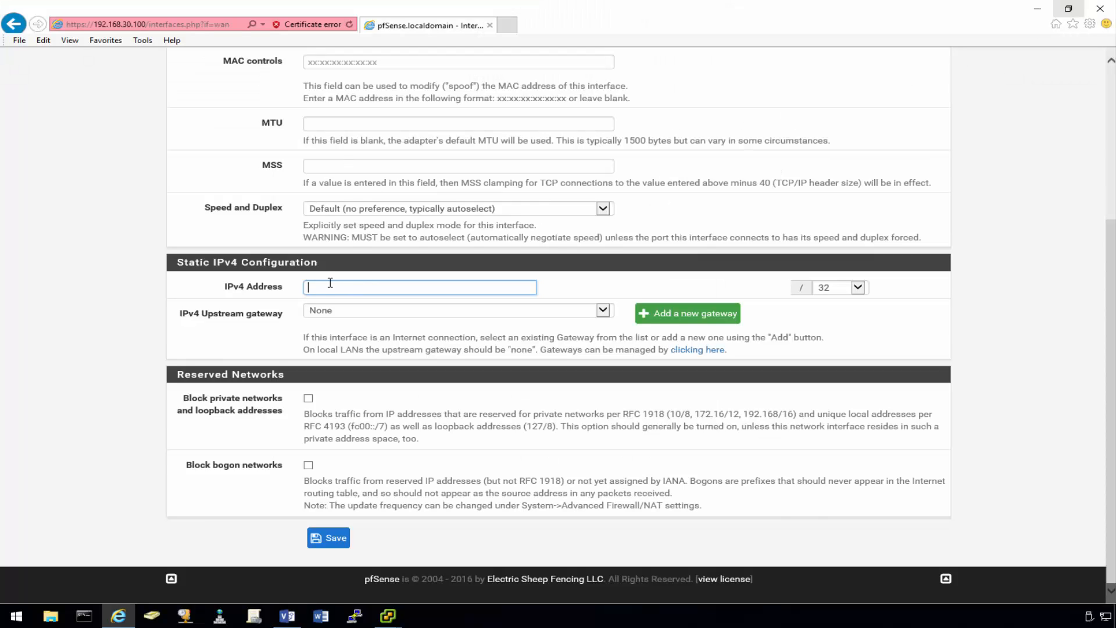
{"action": "type", "text": "192.168.30.222"}
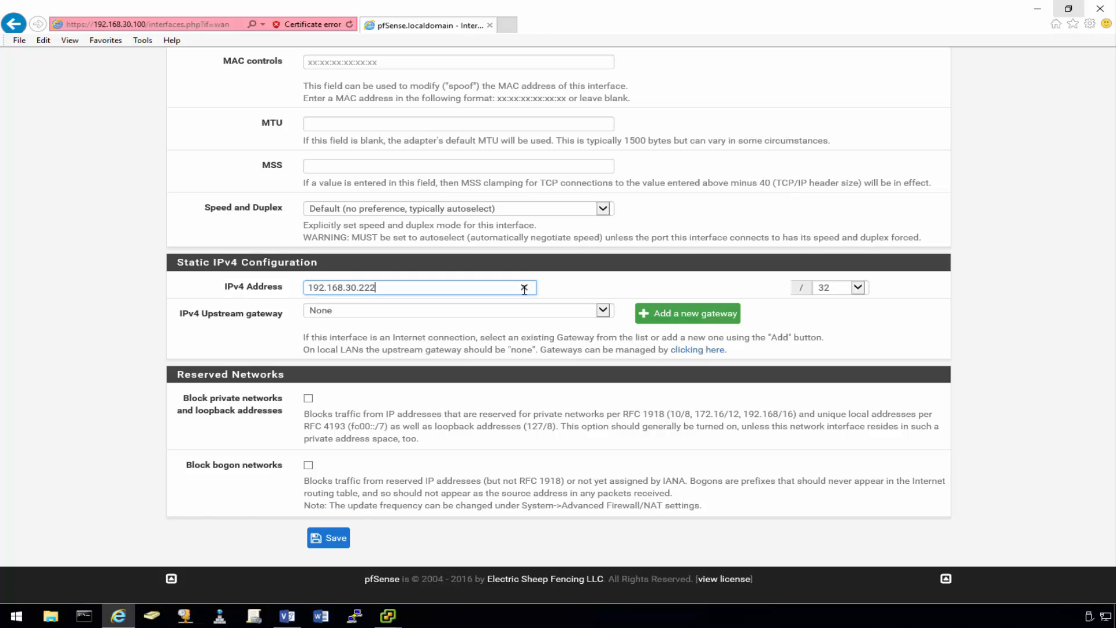
{"action": "left_click", "coordinate": [858, 287]}
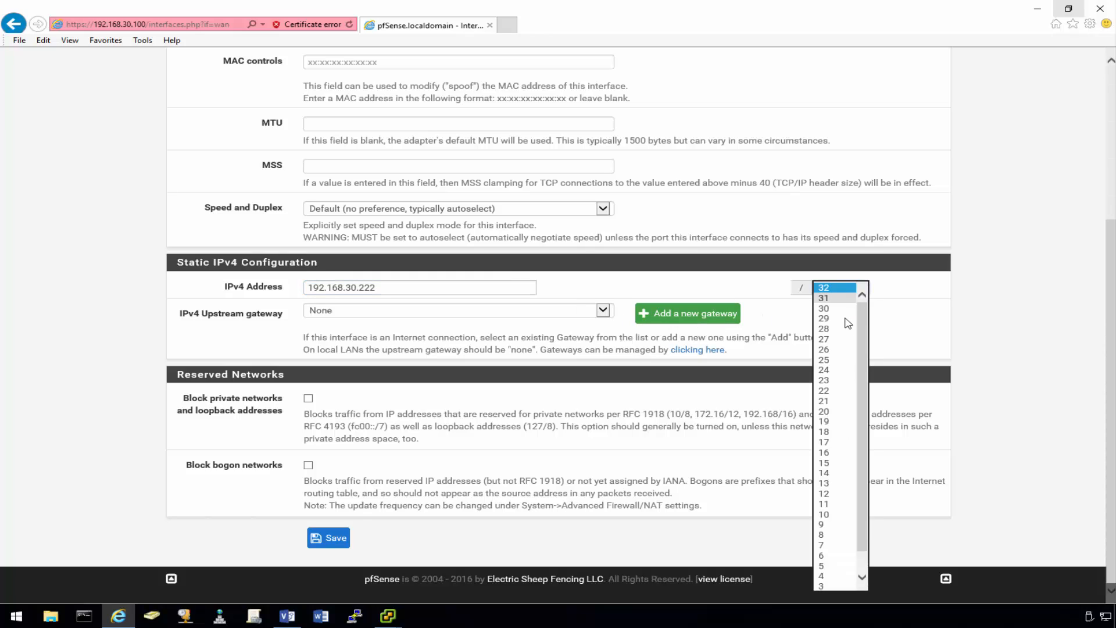
{"action": "left_click", "coordinate": [837, 370]}
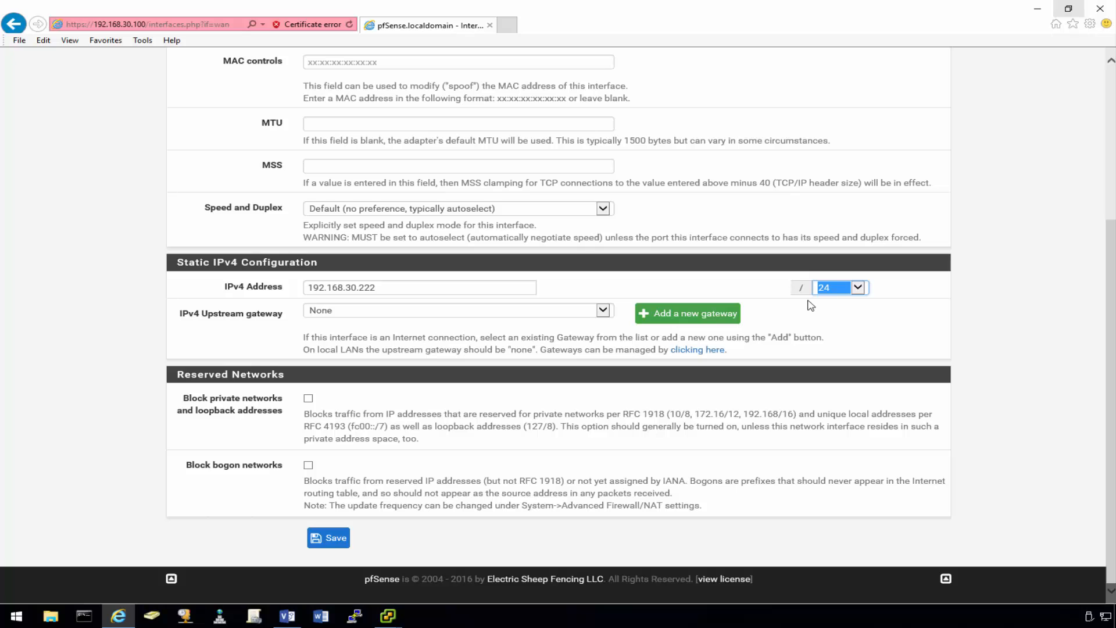
- Add the default gateway WANGW at 192.168.30.254 and save the WAN settings
{"action": "left_click", "coordinate": [666, 319]}
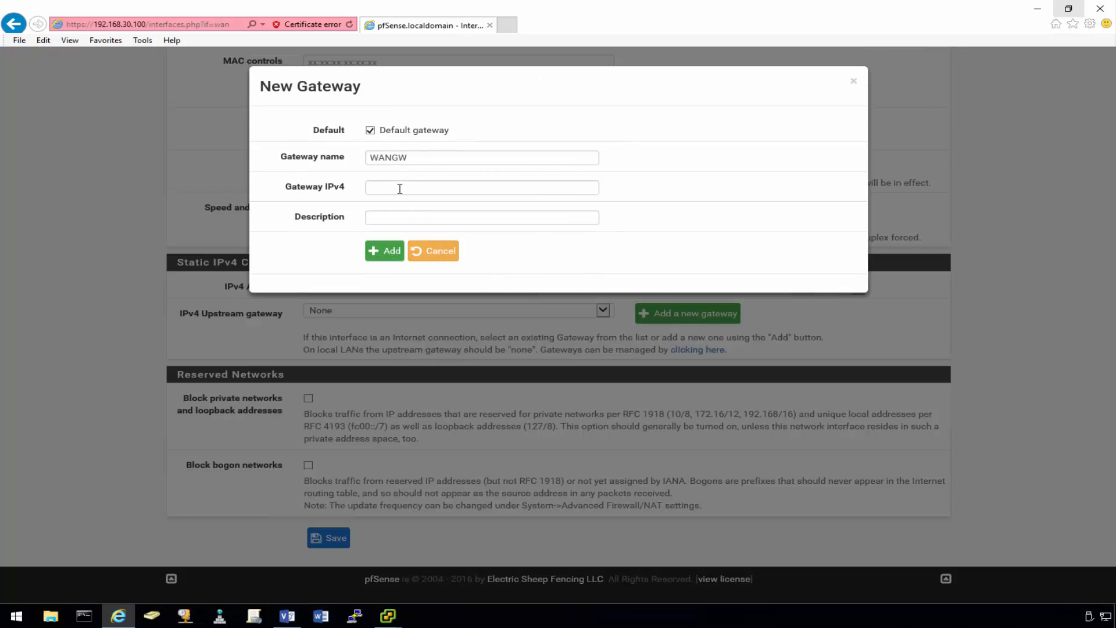
{"action": "left_click", "coordinate": [400, 189]}
{"action": "type", "text": "19"}
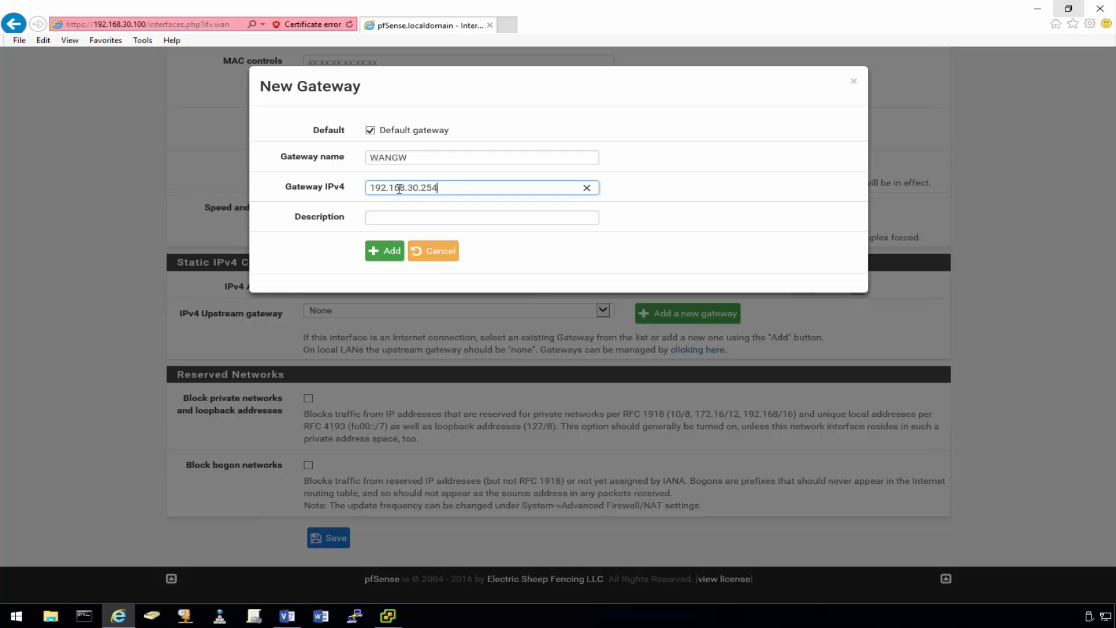
{"action": "type", "text": "2.168.30.254"}
{"action": "left_click", "coordinate": [389, 251]}
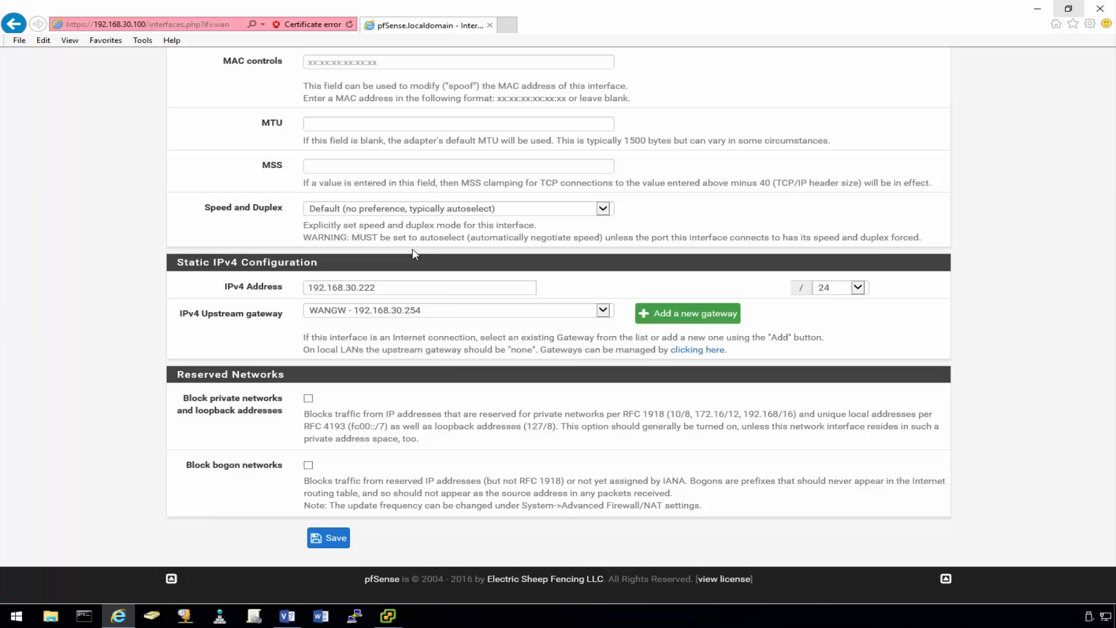
{"action": "left_click", "coordinate": [343, 539]}
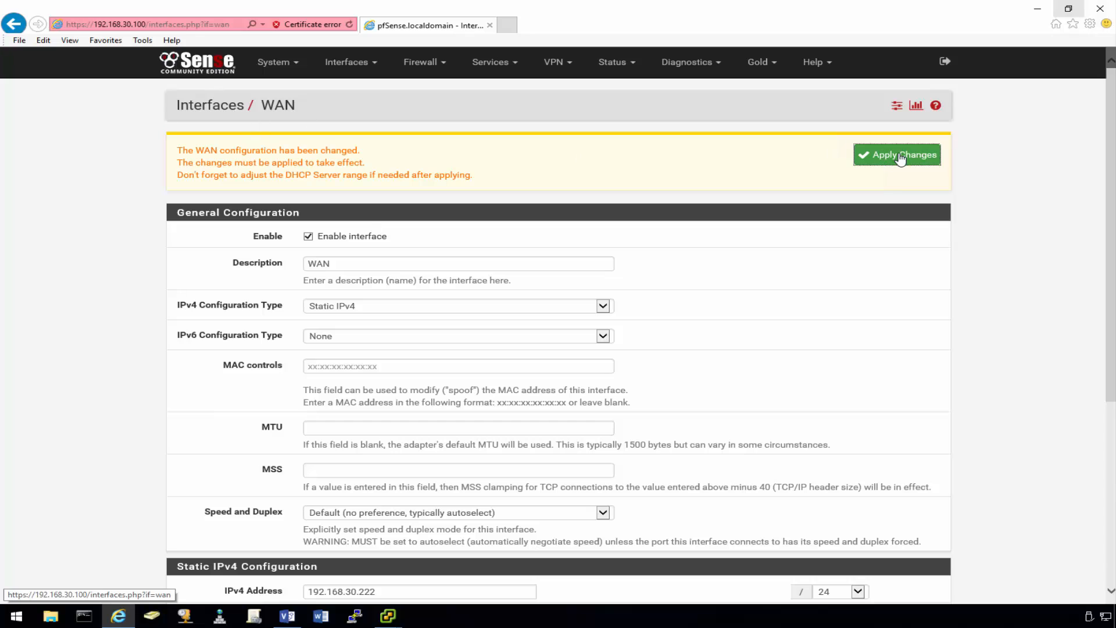
{"action": "left_click", "coordinate": [902, 158]}
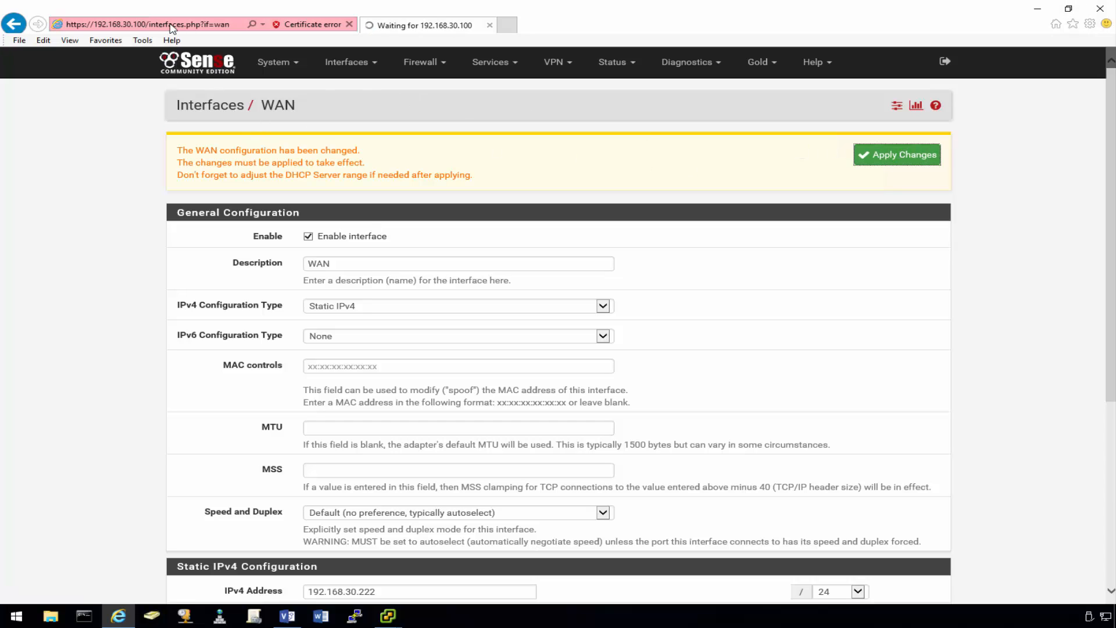
{"action": "left_click", "coordinate": [142, 24]}
{"action": "left_click", "coordinate": [139, 24]}
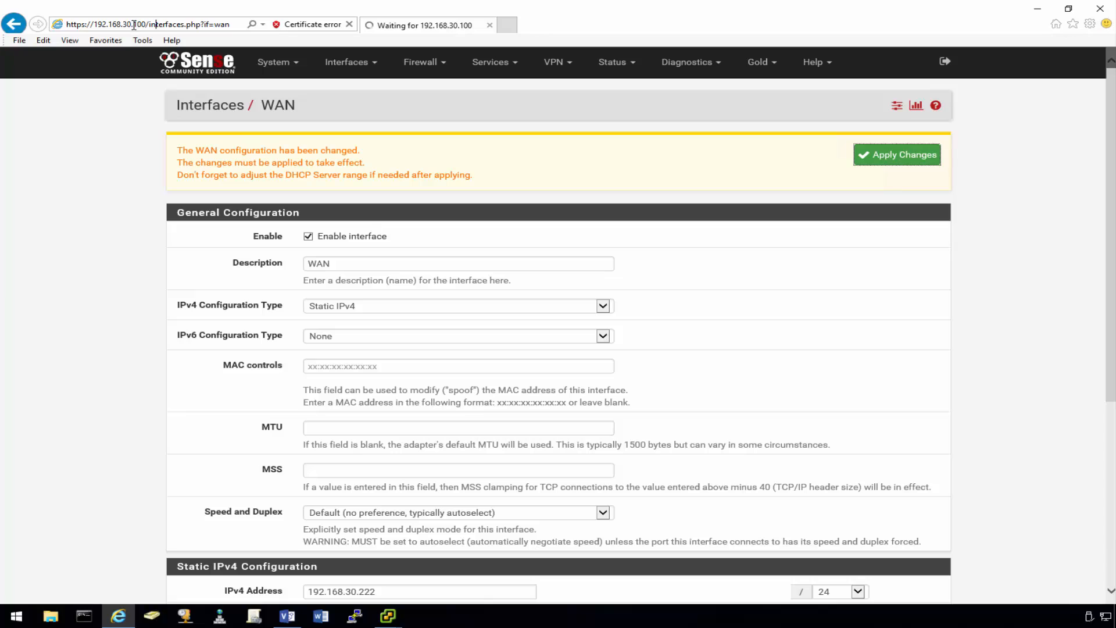
{"action": "left_click_drag", "start_coordinate": [134, 24], "coordinate": [234, 25]}
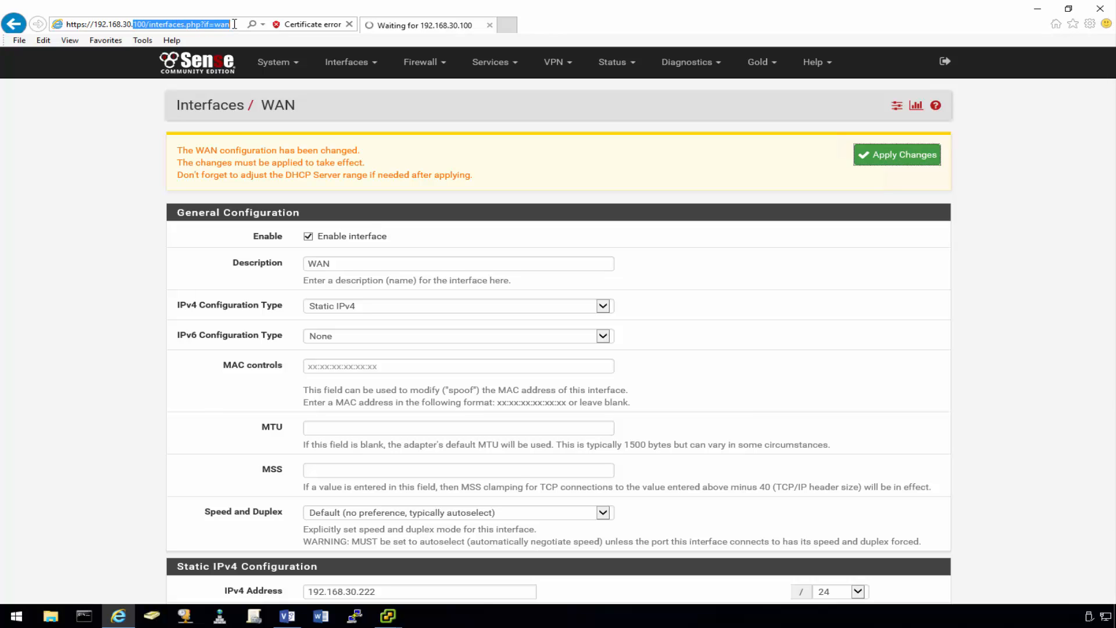
{"action": "type", "text": "2.168.30.222"}
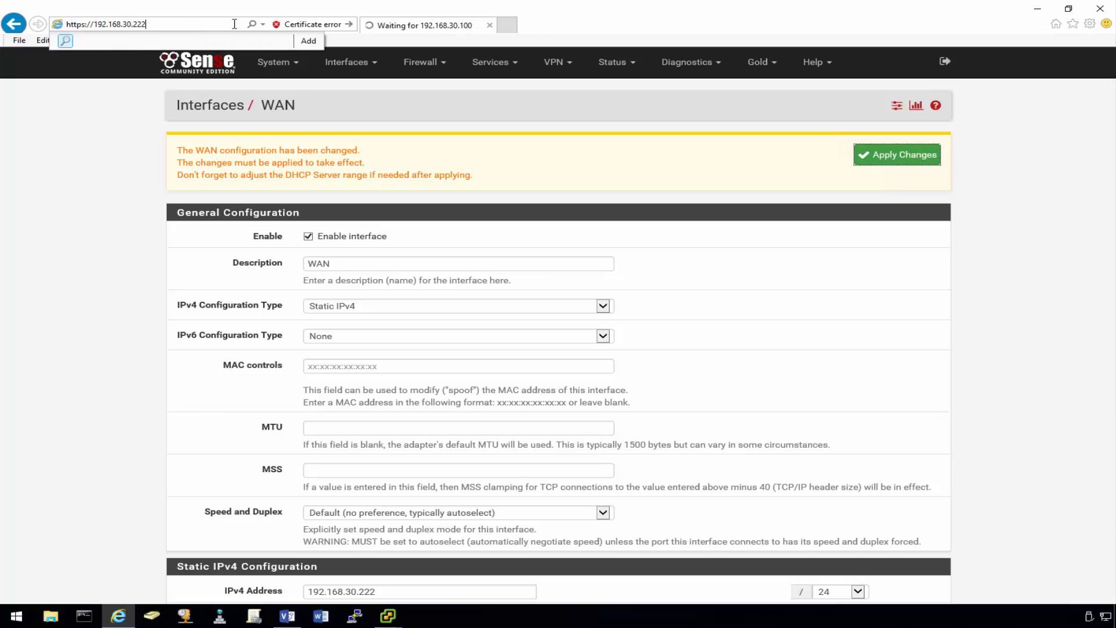
{"action": "key", "text": "Return"}
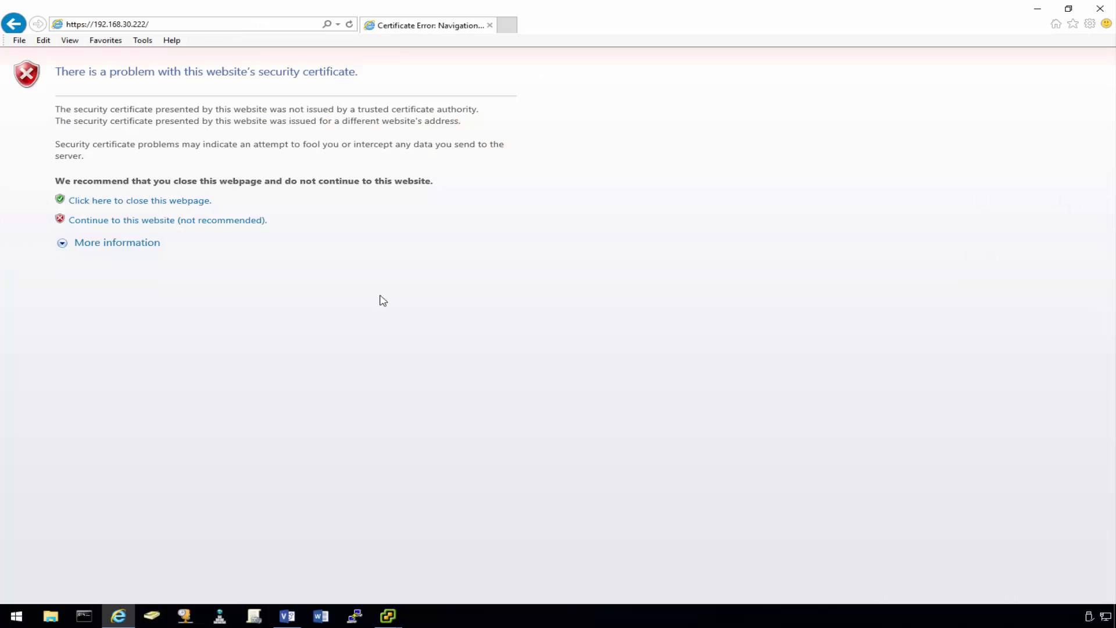
{"action": "left_click", "coordinate": [247, 224]}
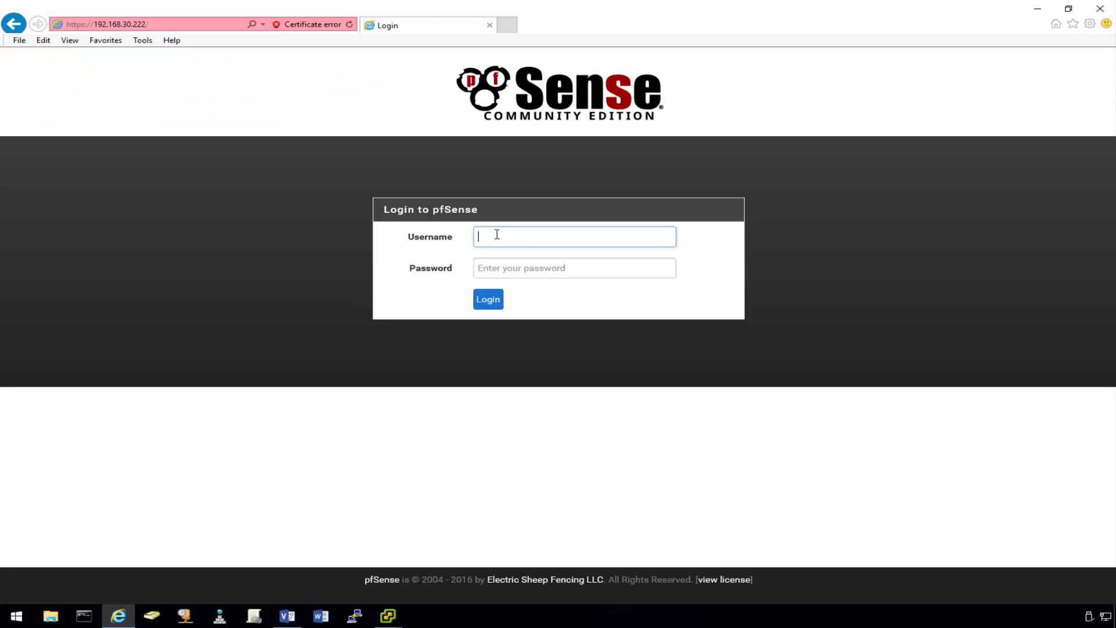
- Log in as admin and decline saving the password
{"action": "type", "text": "admin"}
{"action": "key", "text": "Tab"}
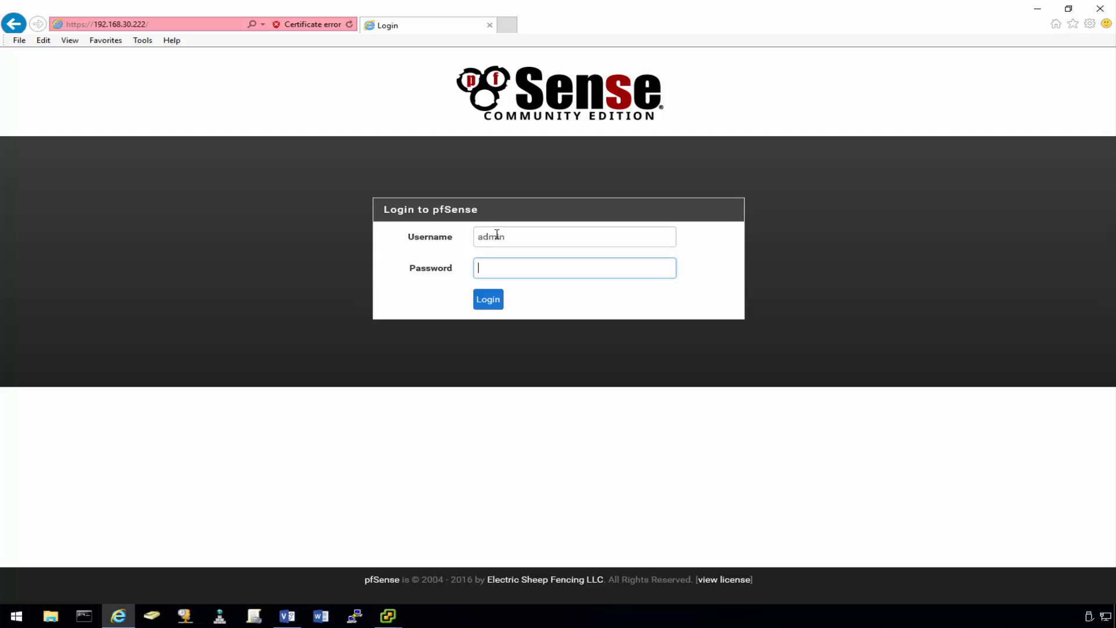
{"action": "type", "text": "••"}
{"action": "key", "text": "Return"}
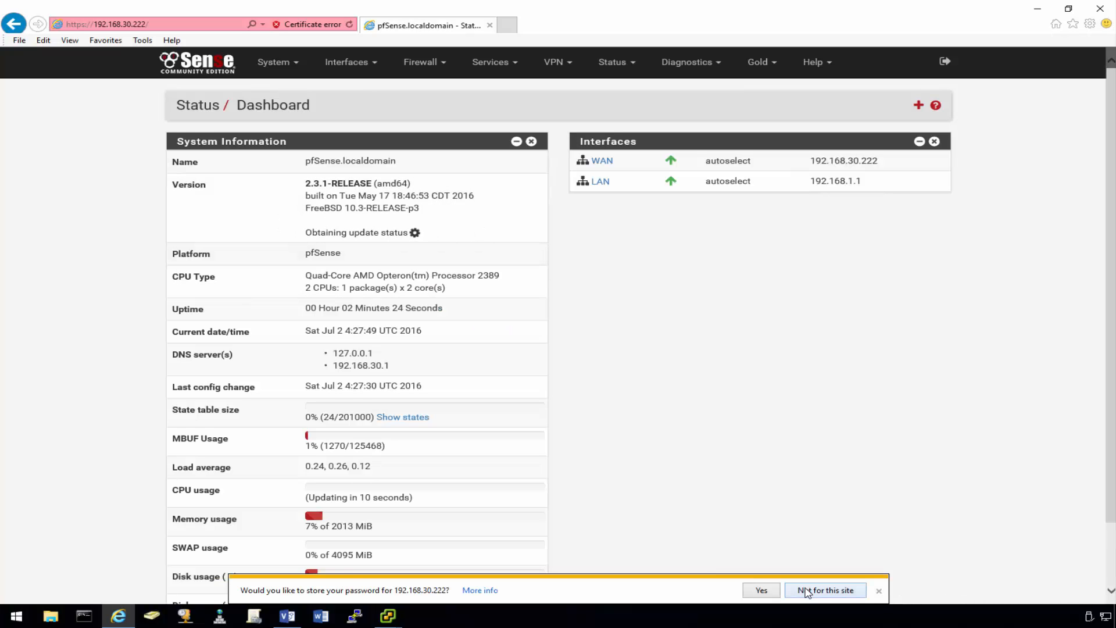
{"action": "left_click", "coordinate": [806, 592]}
- Set LAN IPv6 configuration to None and change its address to 192.168.31.222
{"action": "left_click", "coordinate": [367, 69]}
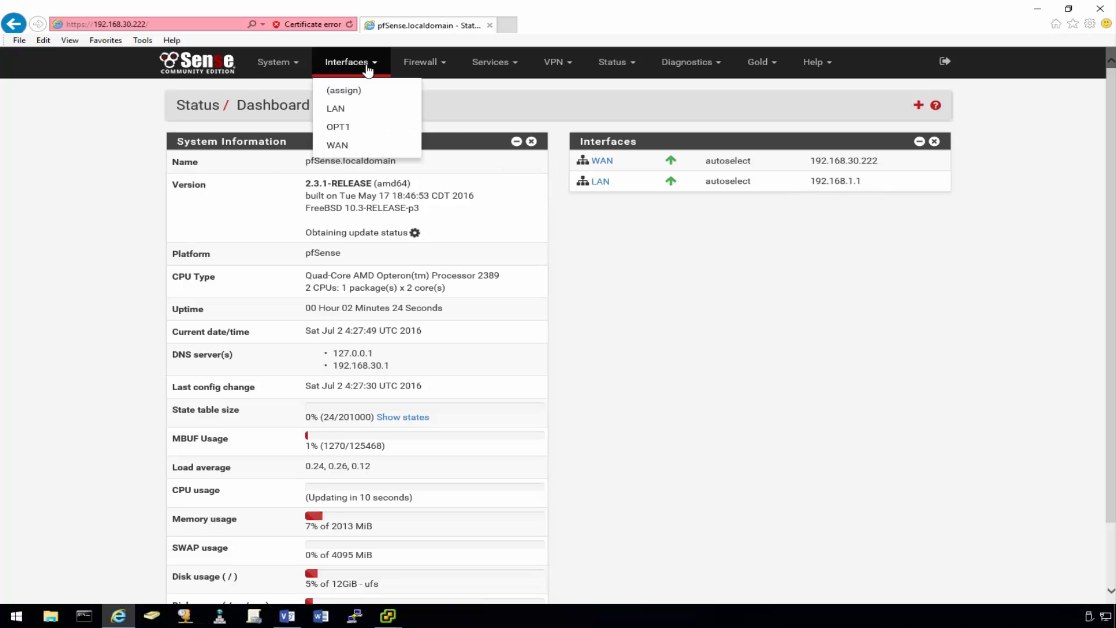
{"action": "left_click", "coordinate": [347, 111]}
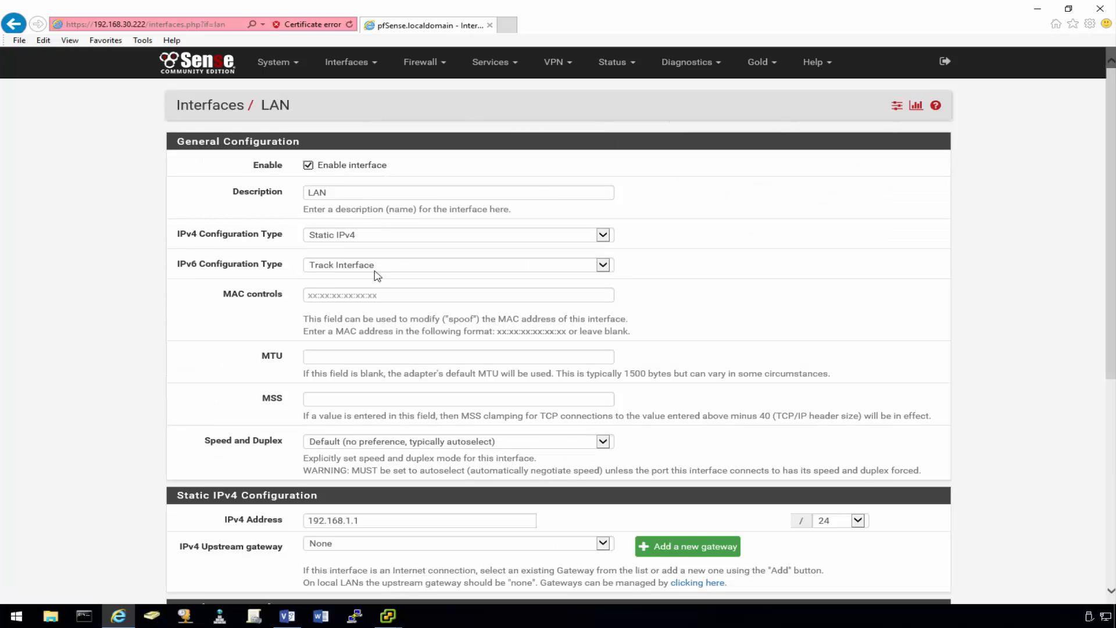
{"action": "left_click", "coordinate": [376, 265]}
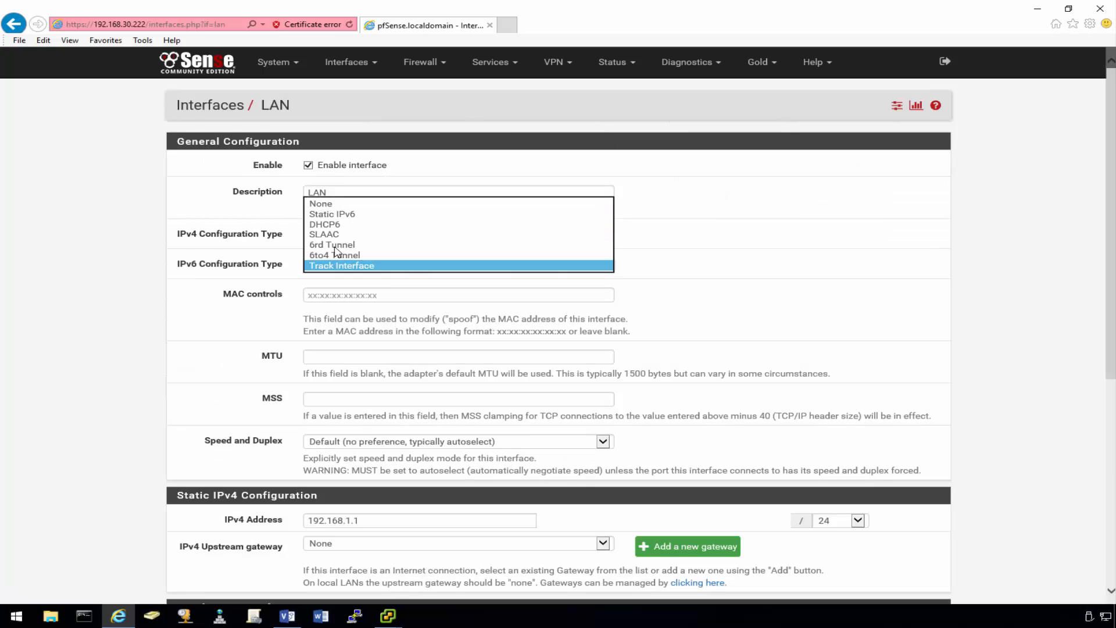
{"action": "left_click", "coordinate": [332, 205]}
{"action": "left_click", "coordinate": [178, 299]}
{"action": "scroll", "coordinate": [185, 297], "scroll_direction": "down", "scroll_amount": 4}
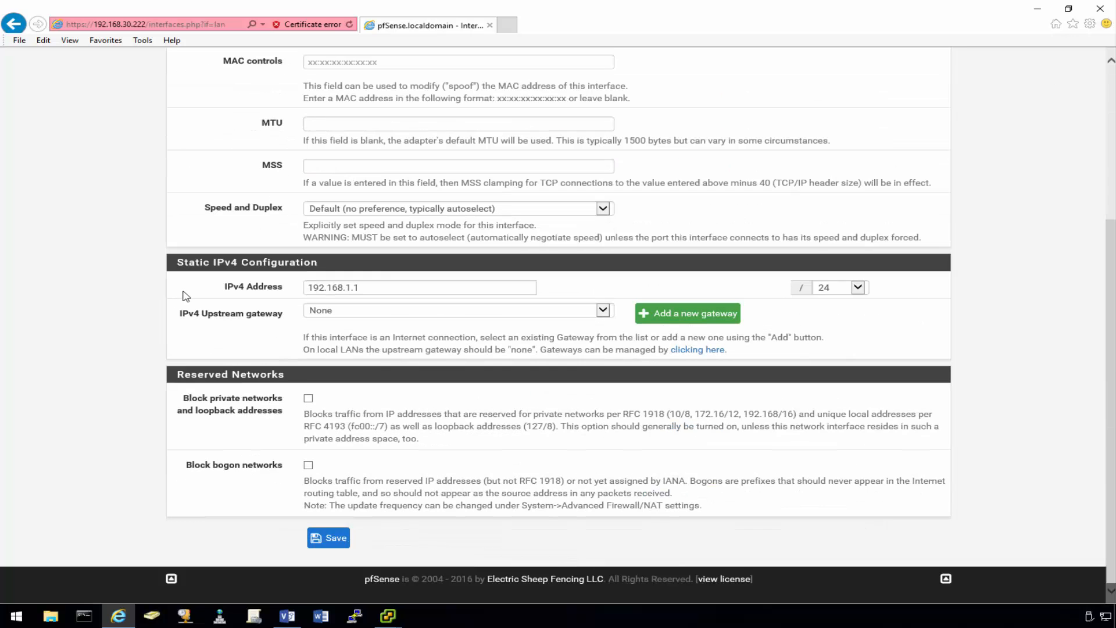
{"action": "left_click_drag", "start_coordinate": [347, 287], "coordinate": [431, 289]}
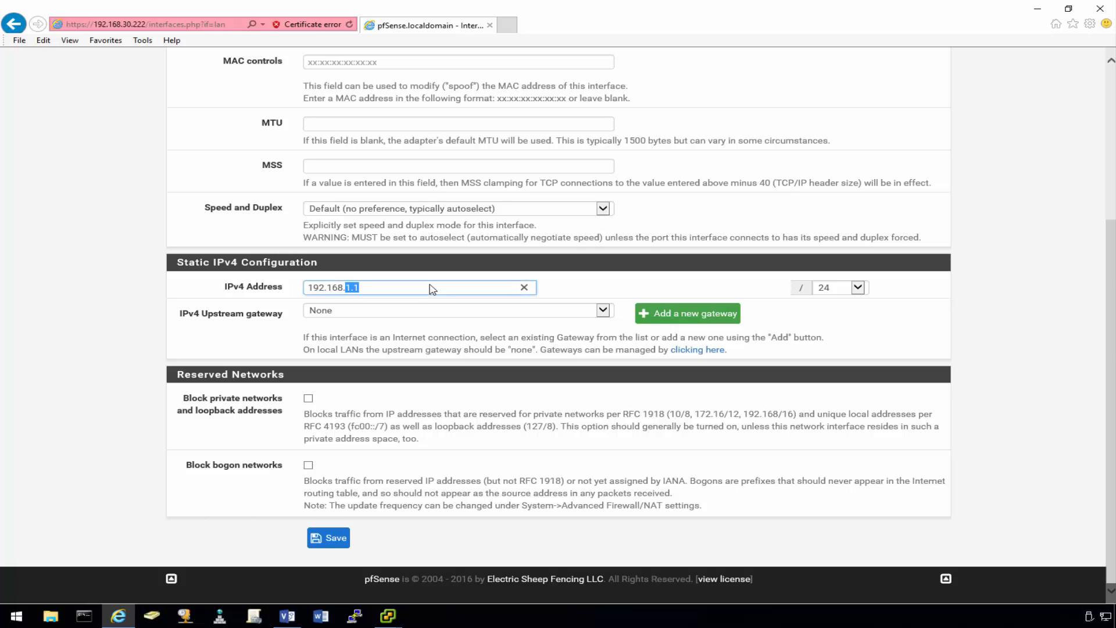
{"action": "type", "text": "31.222"}
- Save and apply the LAN change, then go to the DHCP Server settings
{"action": "left_click", "coordinate": [333, 540]}
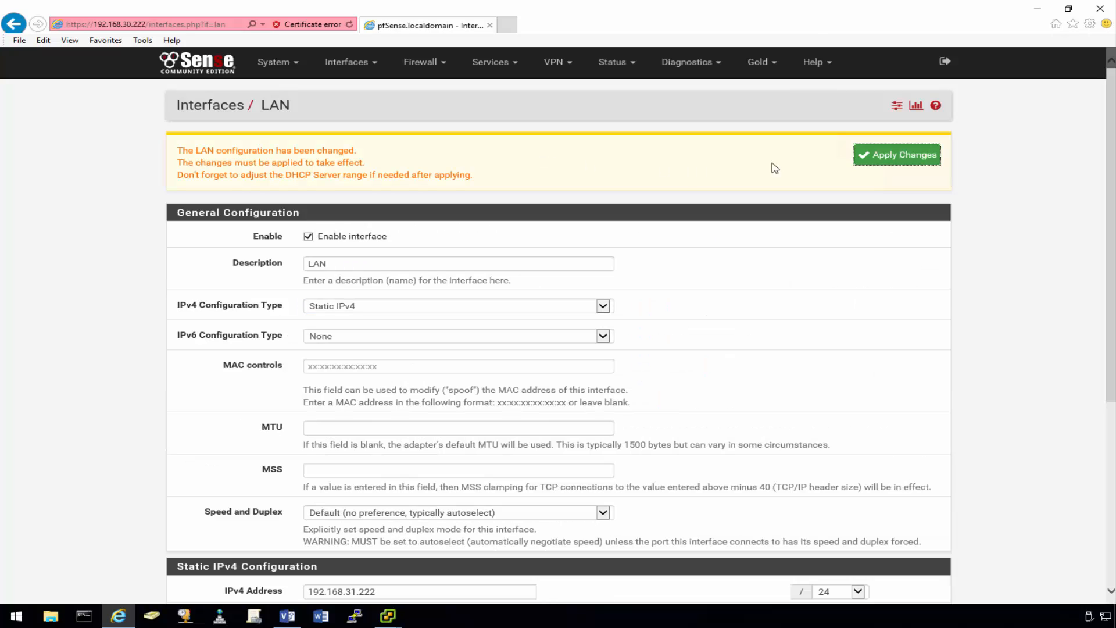
{"action": "left_click", "coordinate": [892, 158]}
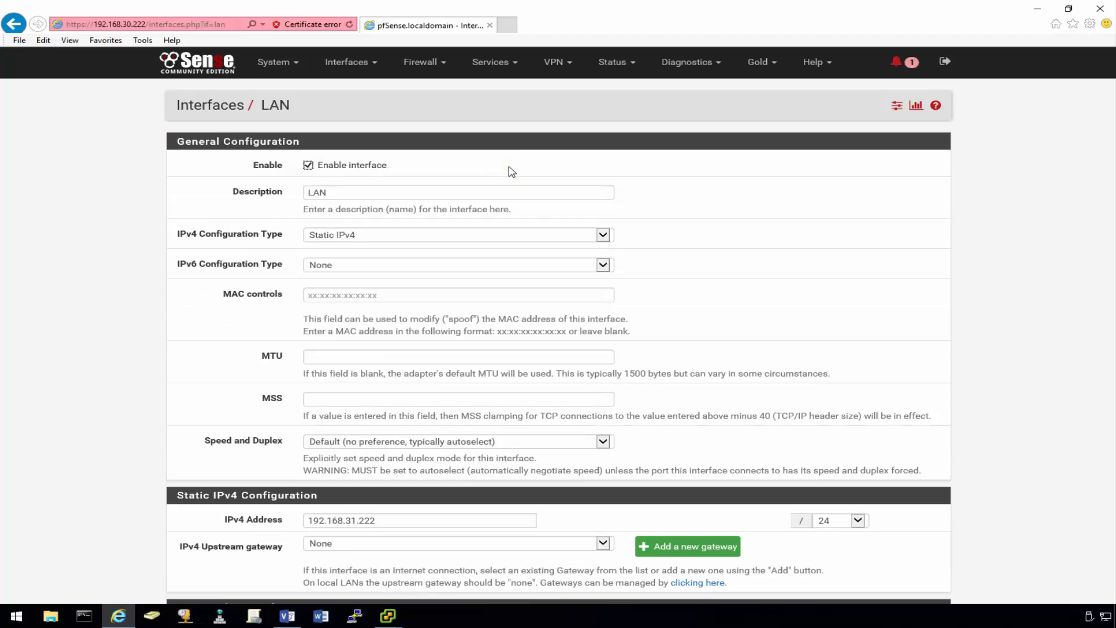
{"action": "left_click", "coordinate": [494, 63]}
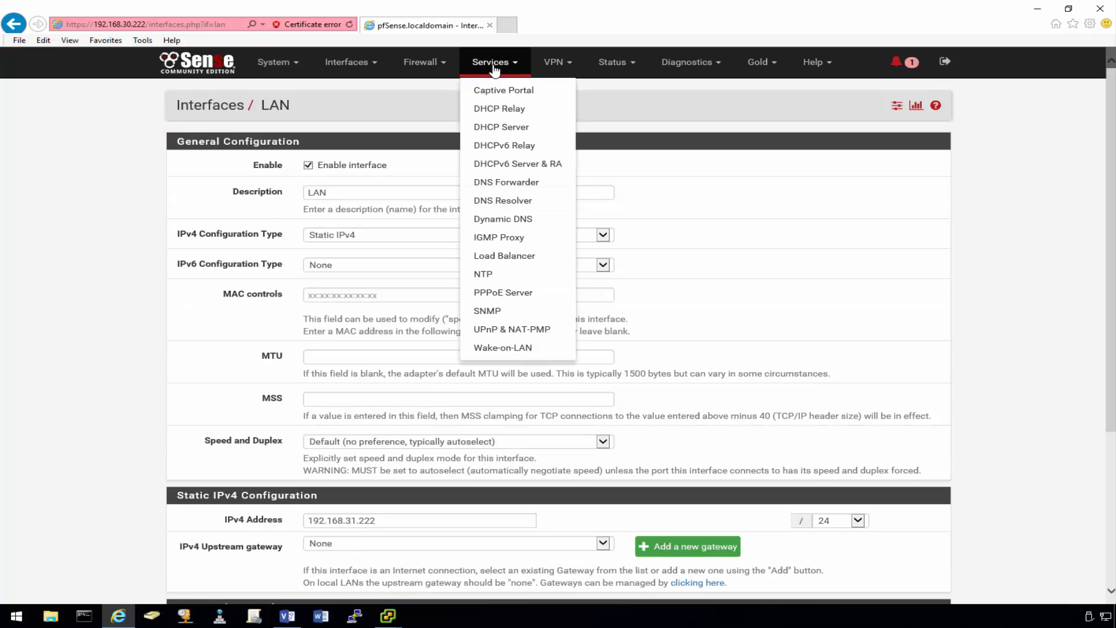
{"action": "left_click", "coordinate": [509, 127]}
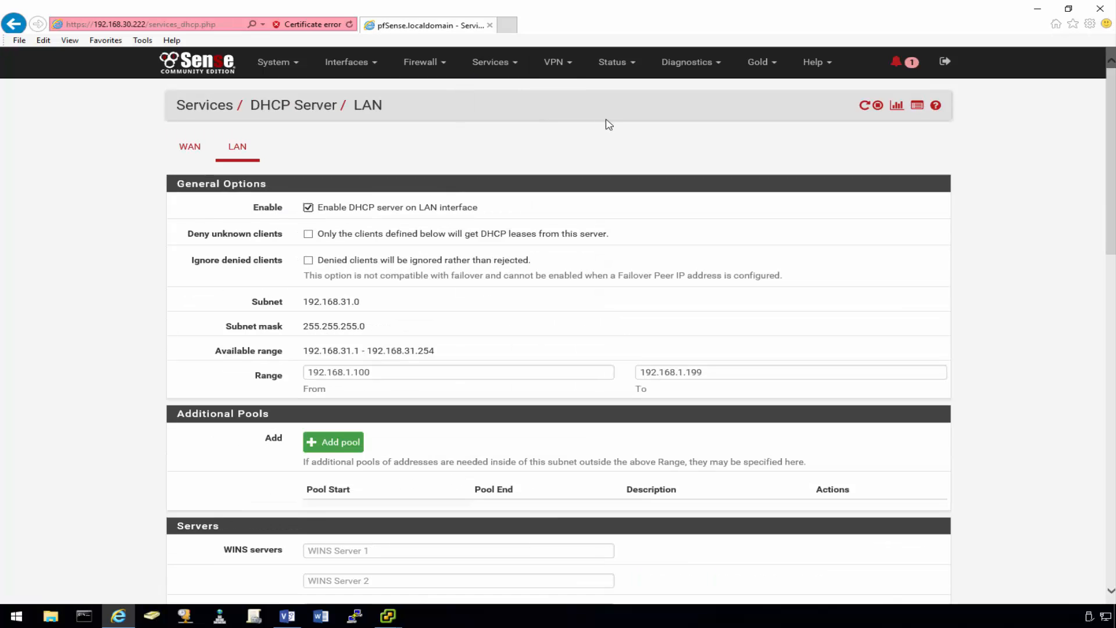
- Disable the DHCP server on LAN and save, dismissing the confirmation
{"action": "left_click", "coordinate": [308, 208]}
{"action": "scroll", "coordinate": [389, 216], "scroll_direction": "down", "scroll_amount": 15}
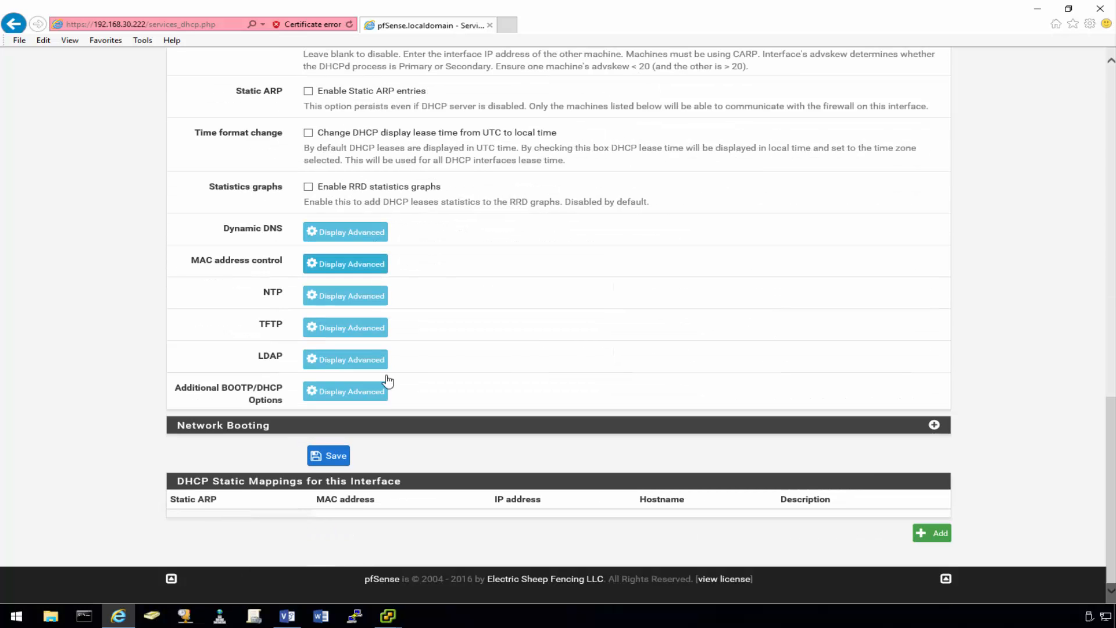
{"action": "left_click", "coordinate": [328, 455]}
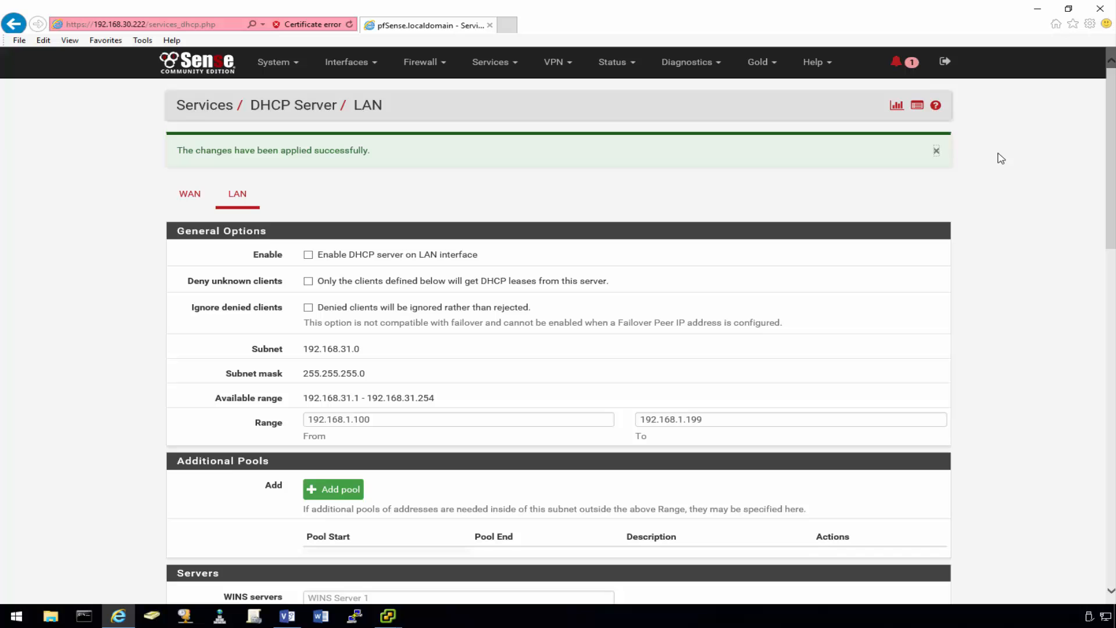
{"action": "left_click", "coordinate": [937, 151]}
- Mark the invalid DHCP pool notice as read
{"action": "left_click", "coordinate": [894, 61]}
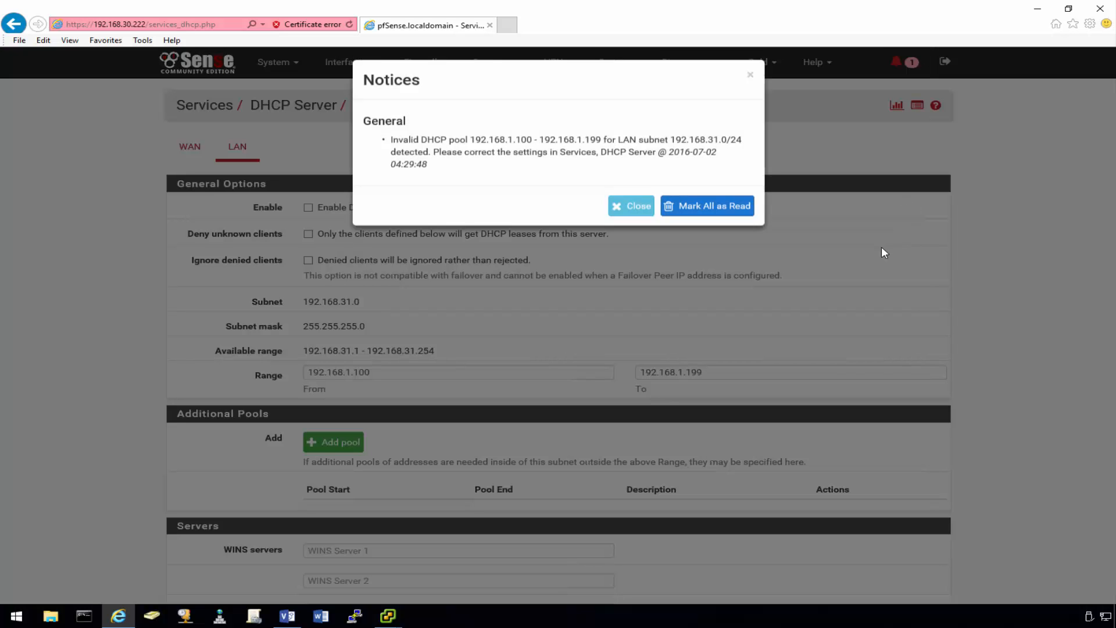
{"action": "left_click", "coordinate": [713, 223]}
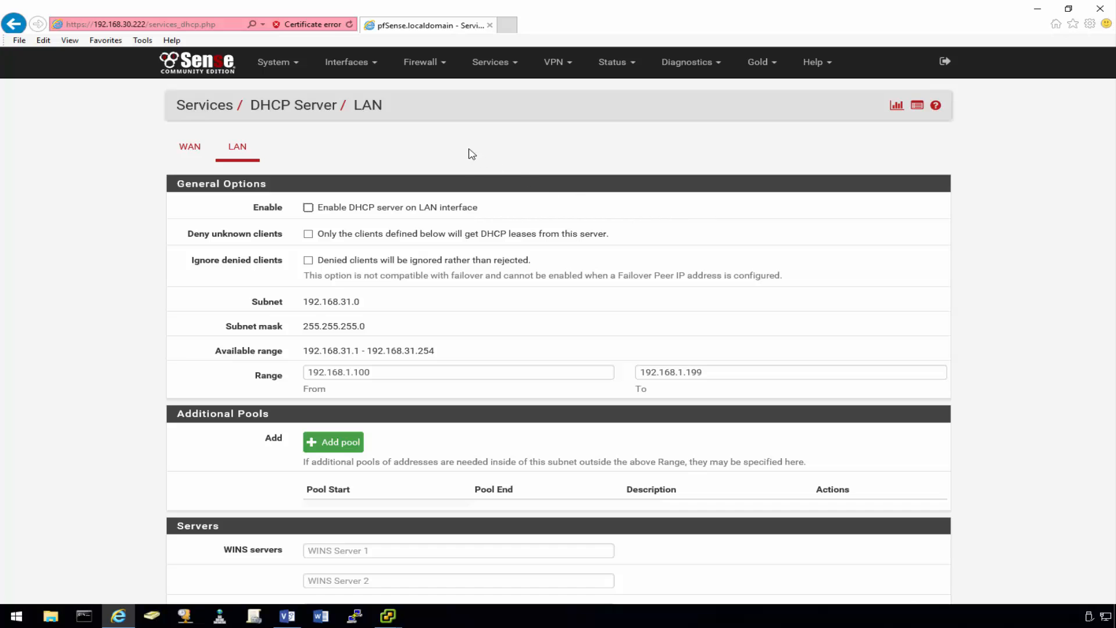
{"action": "left_click", "coordinate": [277, 62]}
- Uncheck Allow IPv6 in System > Advanced > Networking and save
{"action": "left_click", "coordinate": [262, 87]}
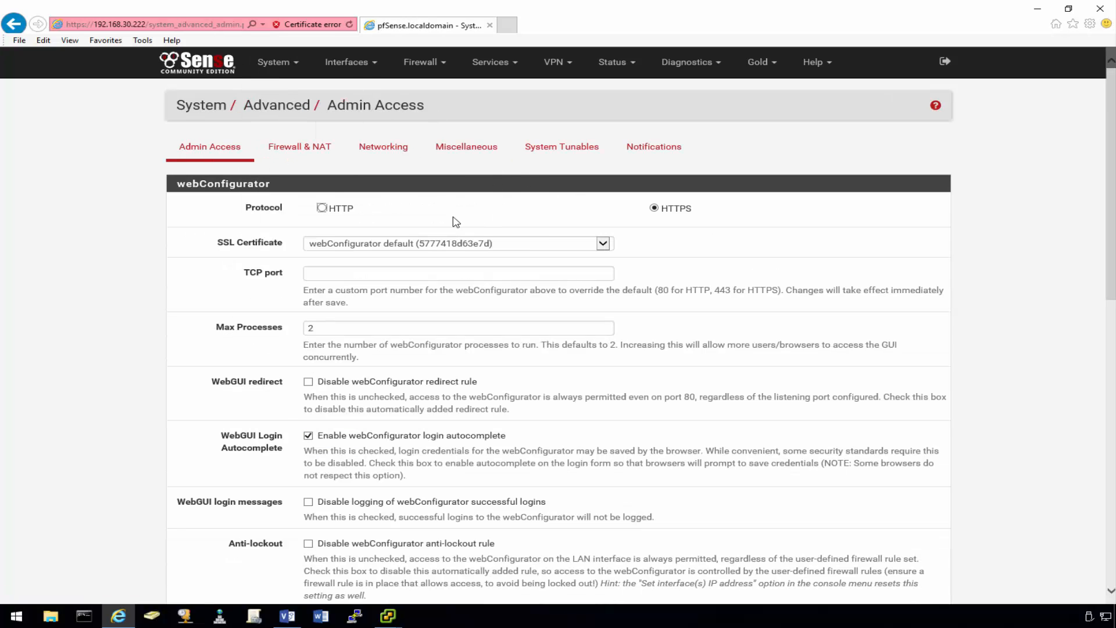
{"action": "left_click", "coordinate": [392, 155]}
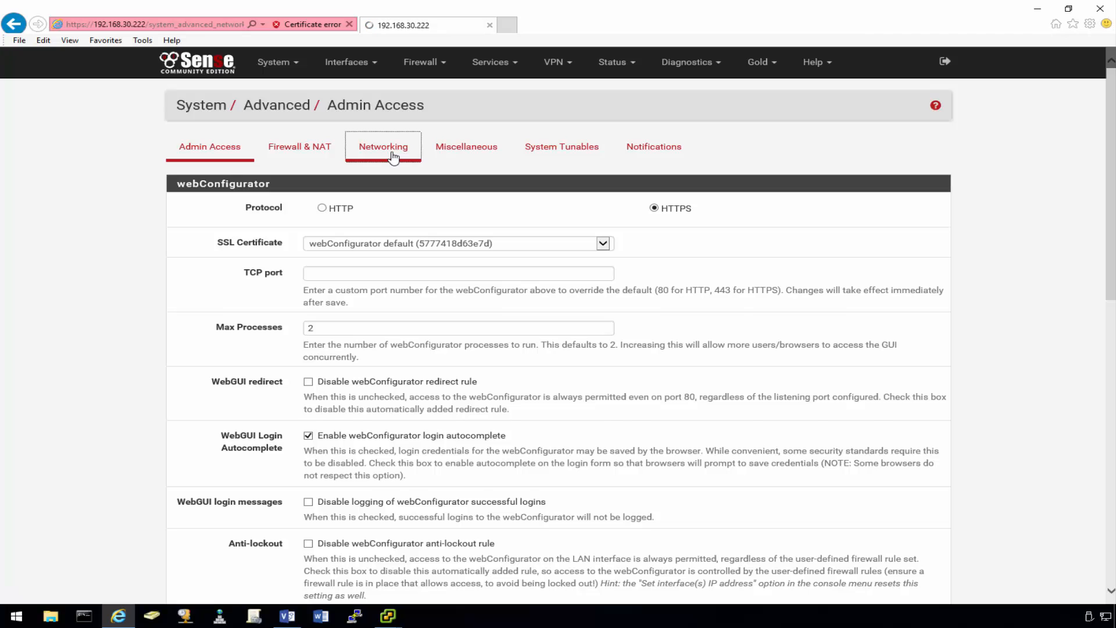
{"action": "left_click", "coordinate": [308, 208]}
{"action": "scroll", "coordinate": [241, 218], "scroll_direction": "down", "scroll_amount": 3}
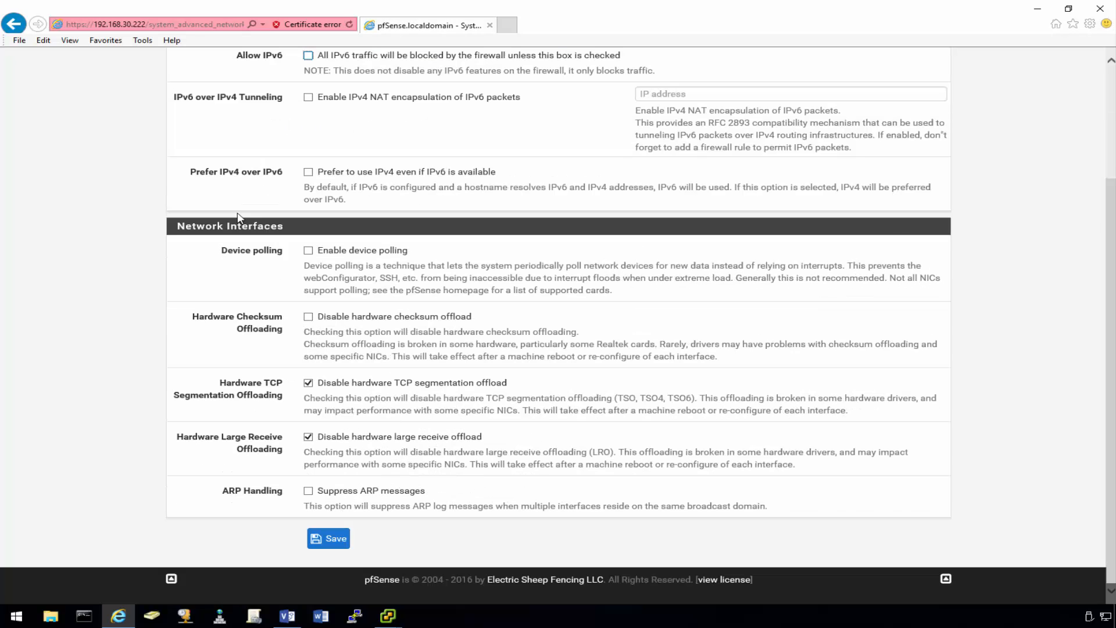
{"action": "left_click", "coordinate": [328, 538]}
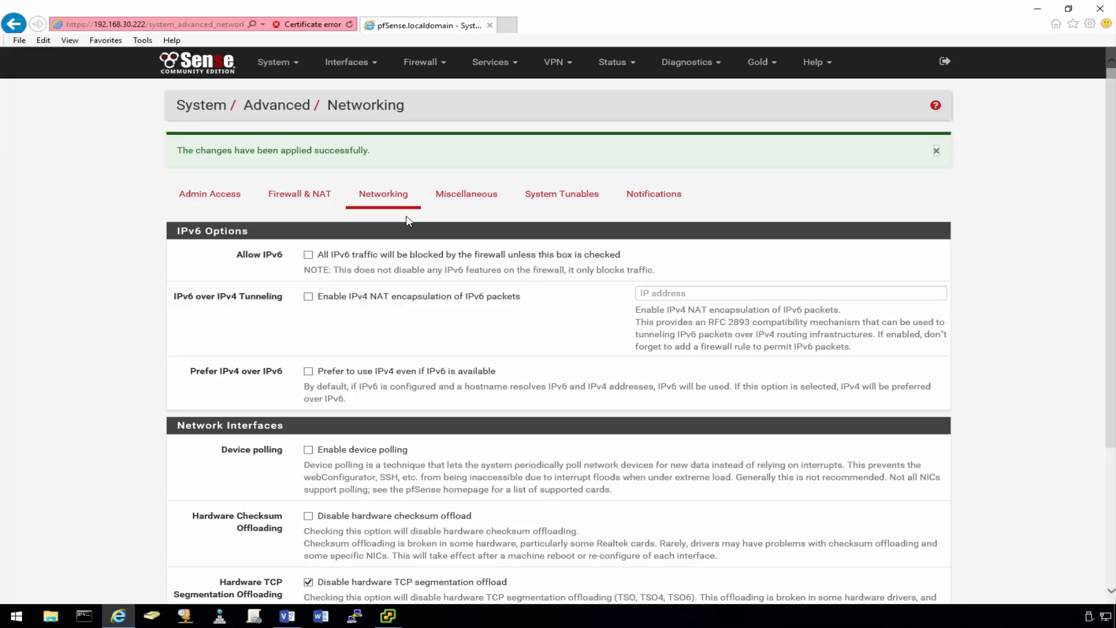
- Disable the webConfigurator anti-lockout rule under Admin Access and save
{"action": "left_click", "coordinate": [224, 199]}
{"action": "scroll", "coordinate": [242, 186], "scroll_direction": "down", "scroll_amount": 5}
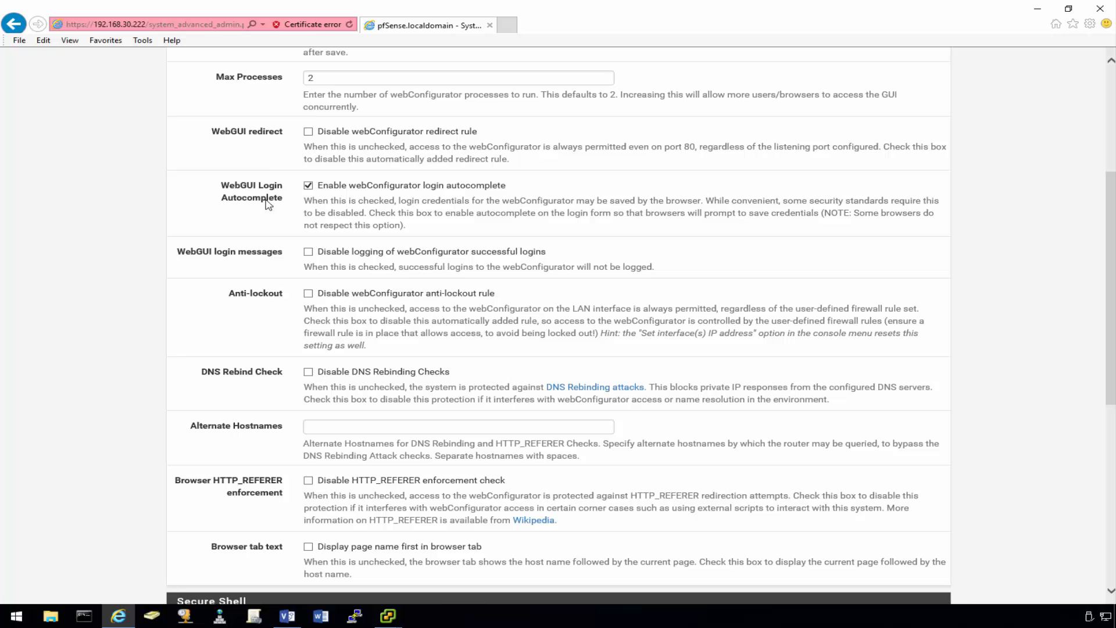
{"action": "left_click", "coordinate": [307, 295]}
{"action": "scroll", "coordinate": [272, 339], "scroll_direction": "down", "scroll_amount": 5}
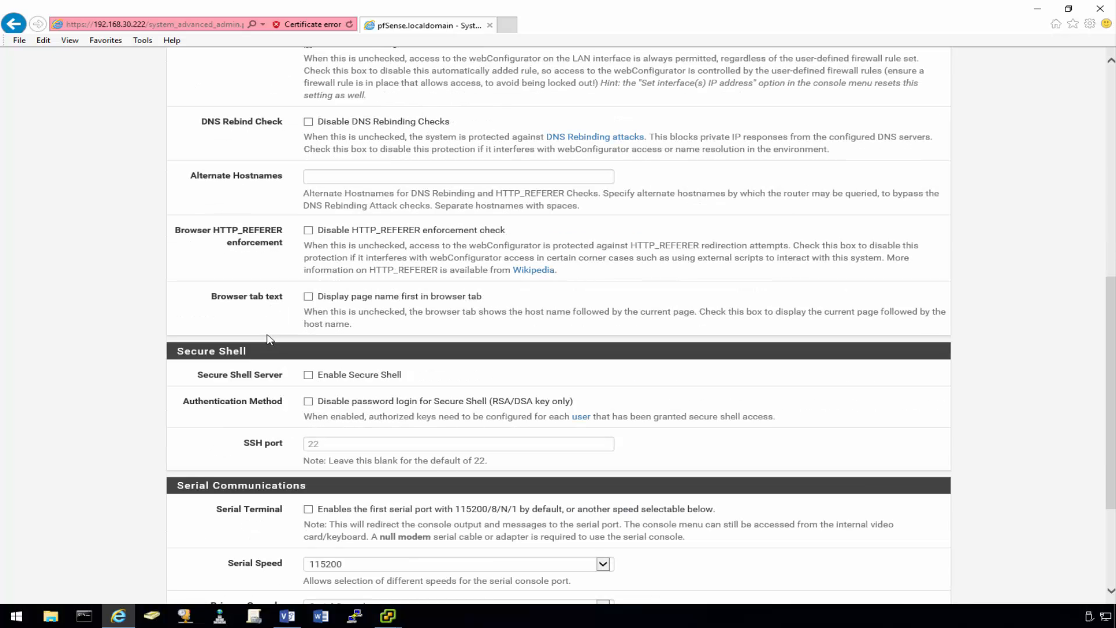
{"action": "scroll", "coordinate": [269, 338], "scroll_direction": "down", "scroll_amount": 4}
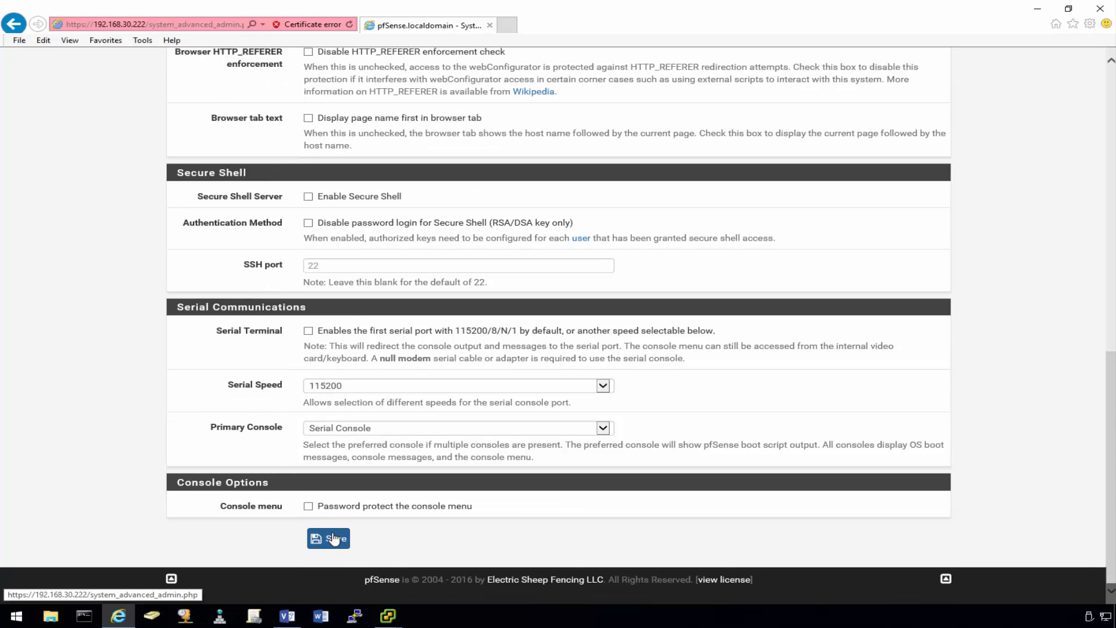
{"action": "left_click", "coordinate": [333, 539]}
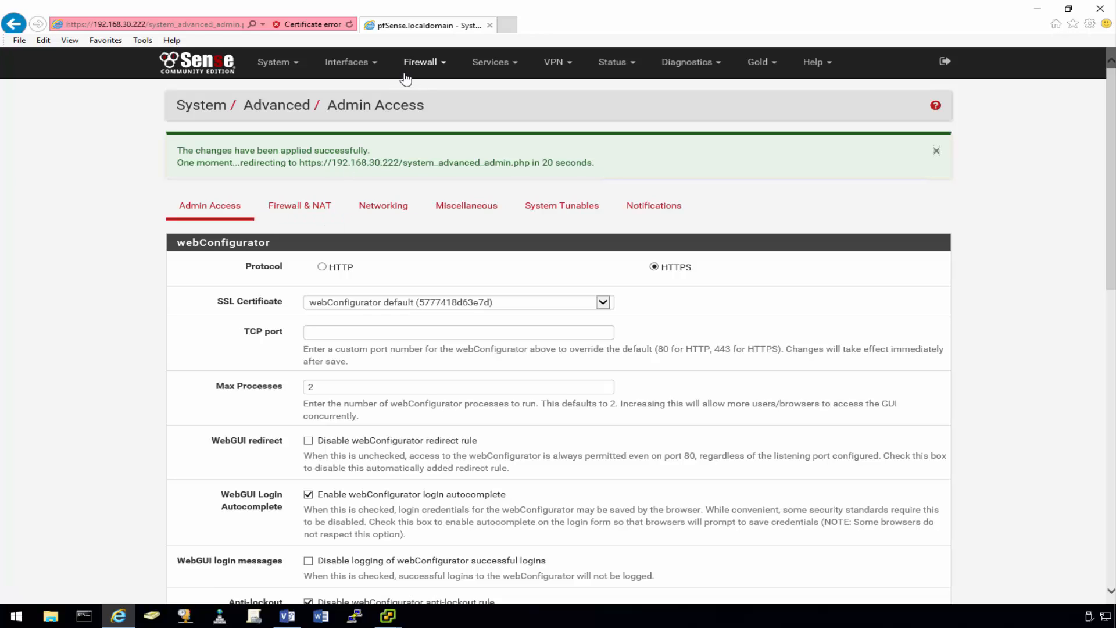
{"action": "left_click", "coordinate": [425, 69]}
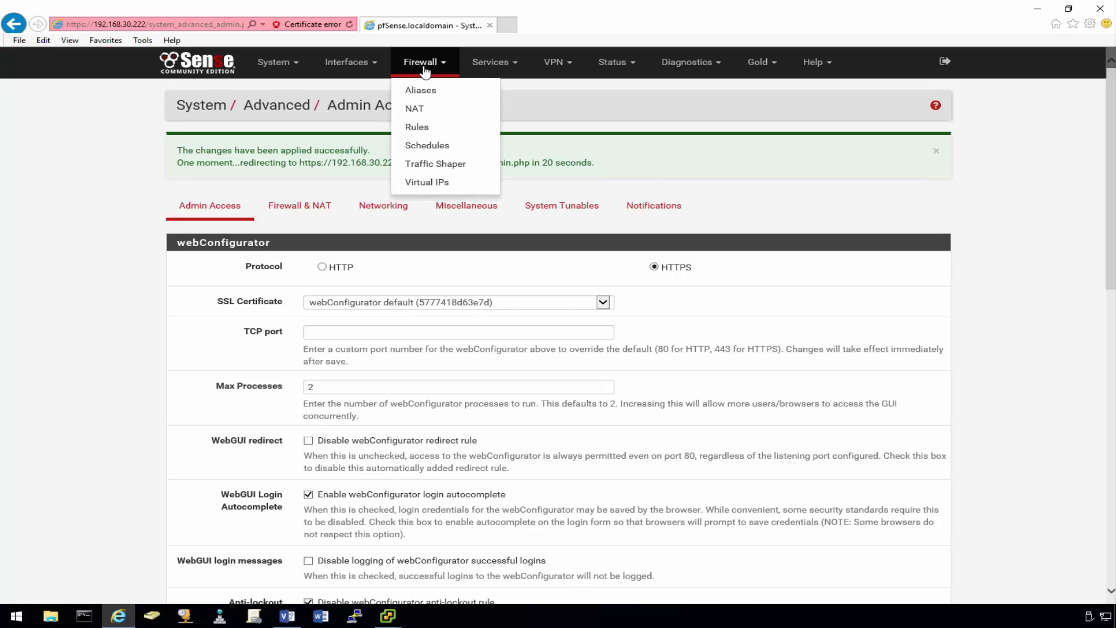
- In General Setup, set hostname pf02 and domain demo.vmnerd.com
{"action": "left_click", "coordinate": [272, 63]}
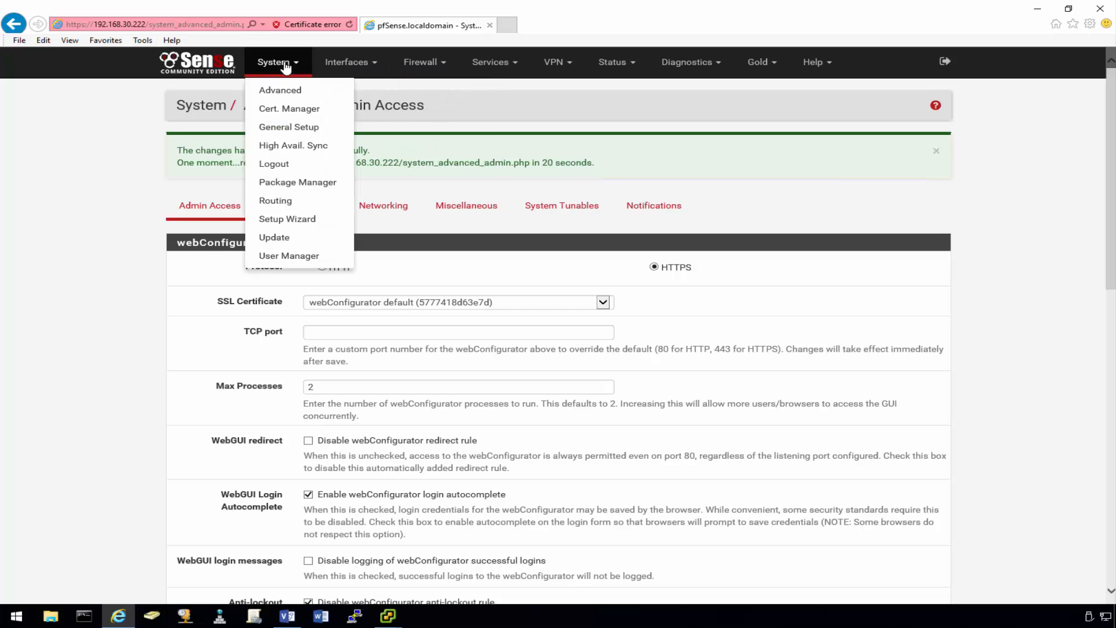
{"action": "left_click", "coordinate": [284, 126]}
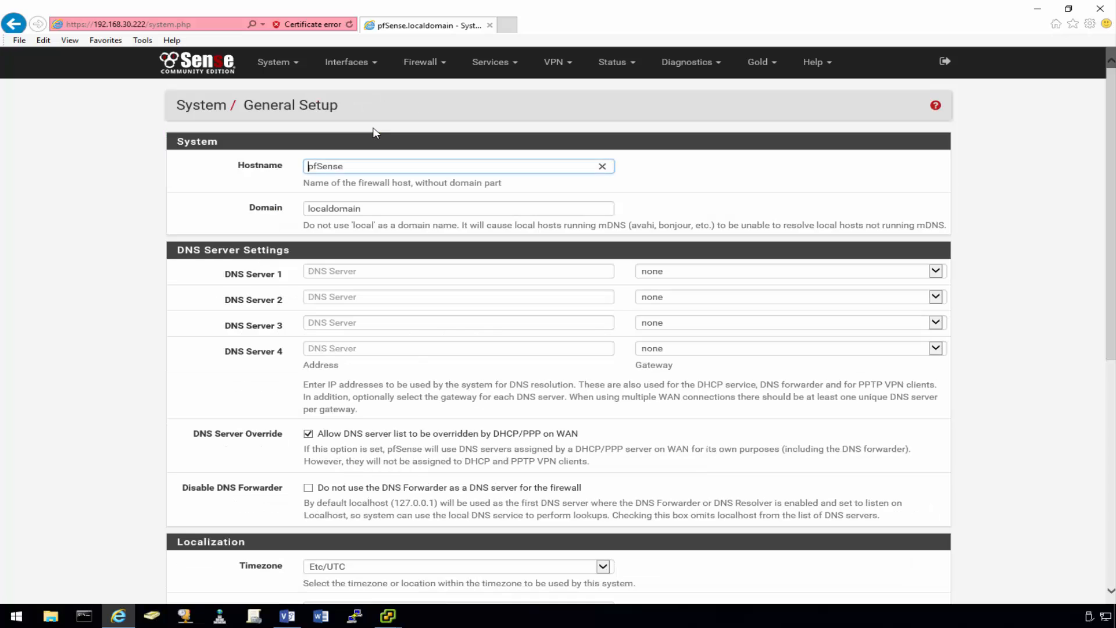
{"action": "double_click", "coordinate": [337, 167]}
{"action": "type", "text": "pf02"}
{"action": "key", "text": "Tab"}
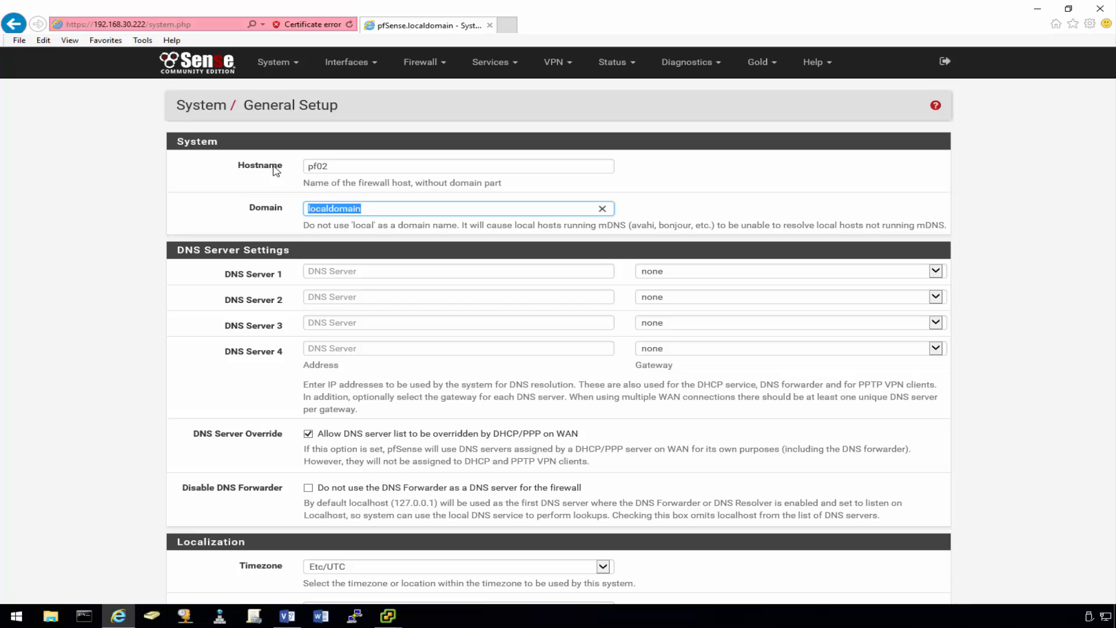
{"action": "type", "text": "demo.vmnerd.com"}
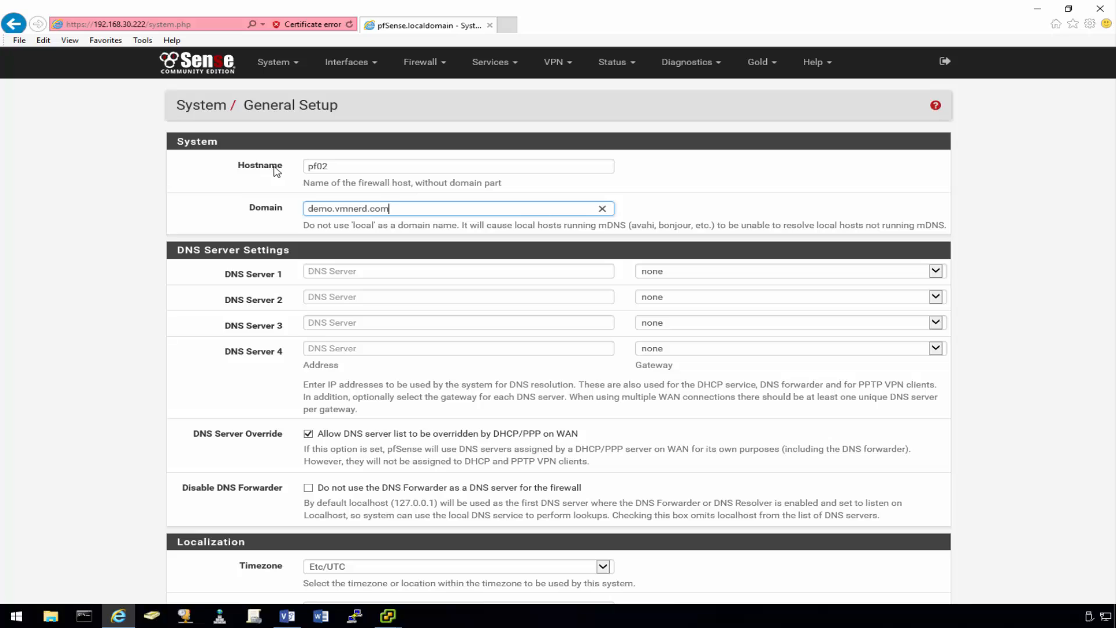
- Enter DNS server 192.168.30.1 and save the general setup
{"action": "left_click", "coordinate": [384, 267]}
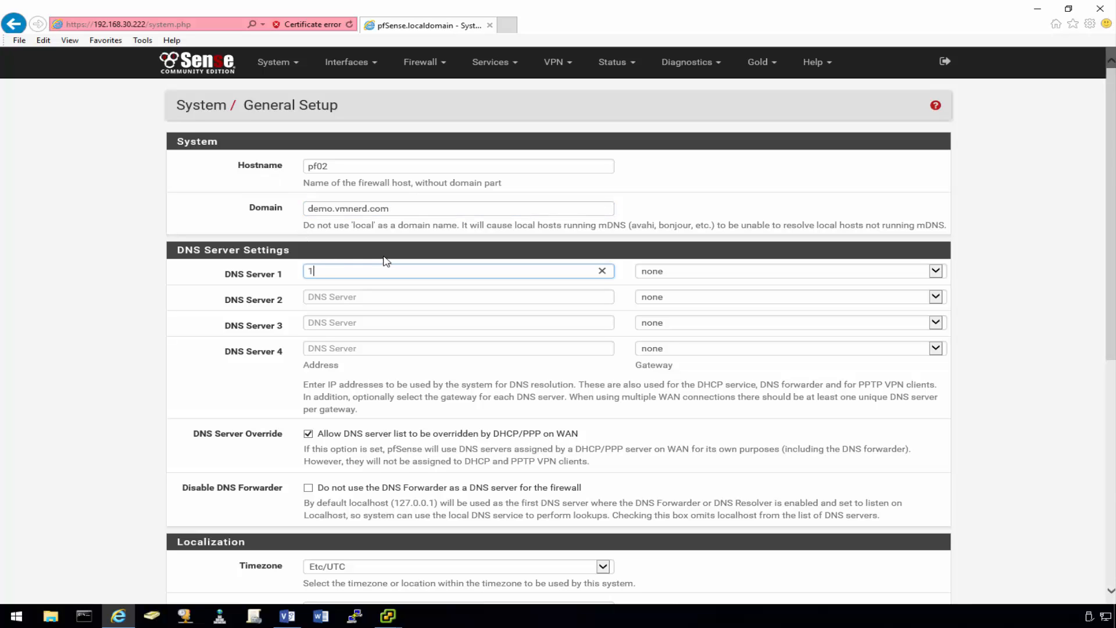
{"action": "type", "text": "192.168.30.1"}
{"action": "scroll", "coordinate": [374, 340], "scroll_direction": "down", "scroll_amount": 4}
{"action": "scroll", "coordinate": [354, 467], "scroll_direction": "down", "scroll_amount": 1}
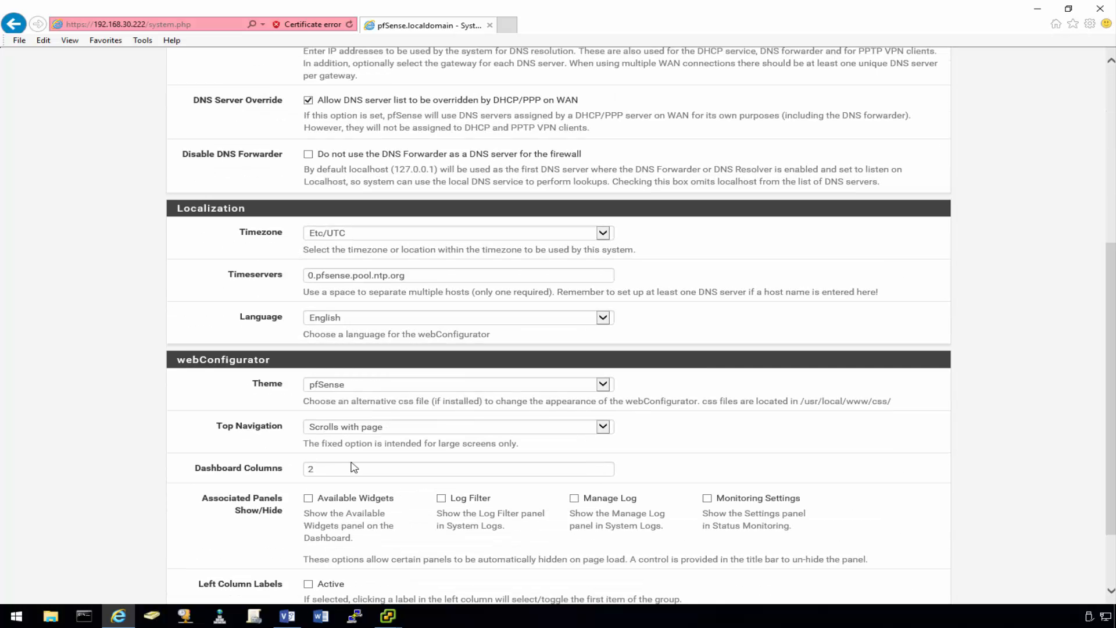
{"action": "scroll", "coordinate": [272, 410], "scroll_direction": "down", "scroll_amount": 1}
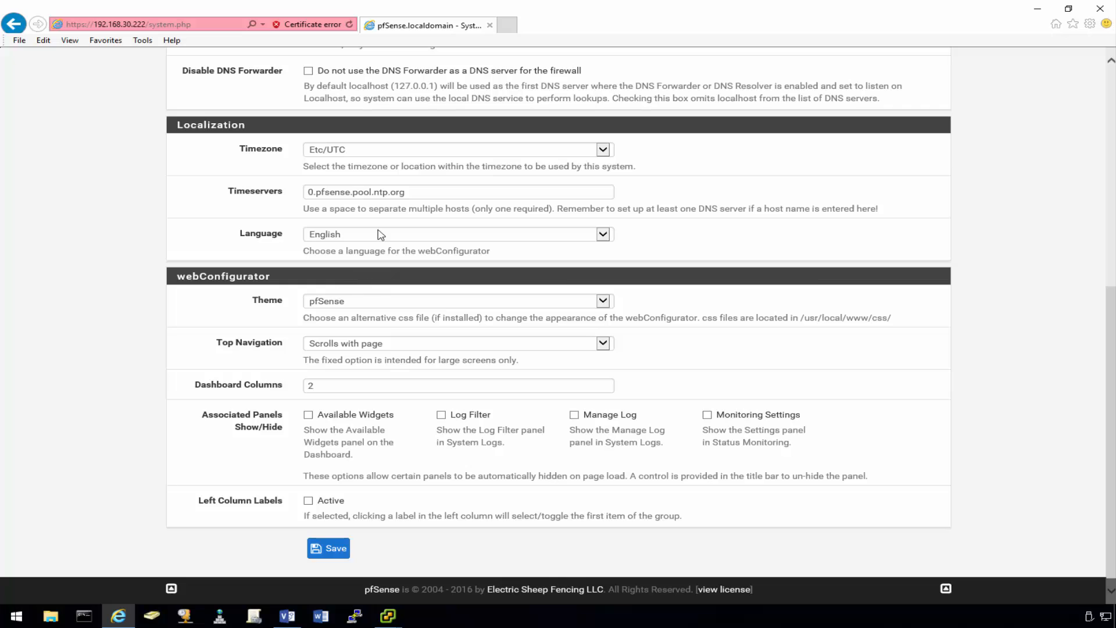
{"action": "left_click", "coordinate": [335, 552]}
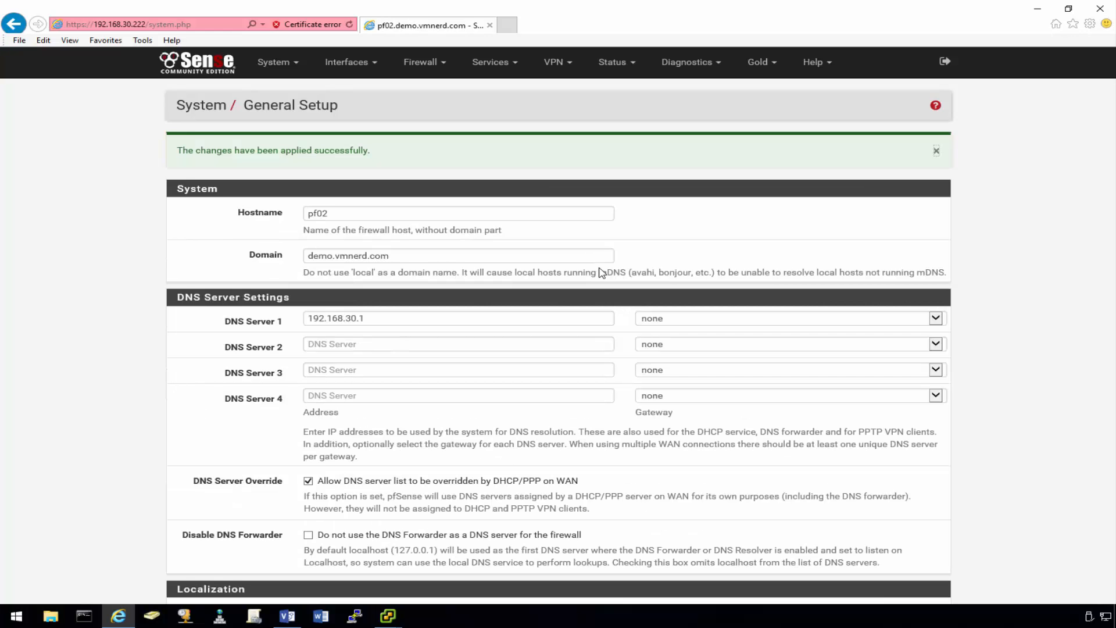
{"action": "left_click", "coordinate": [937, 150]}
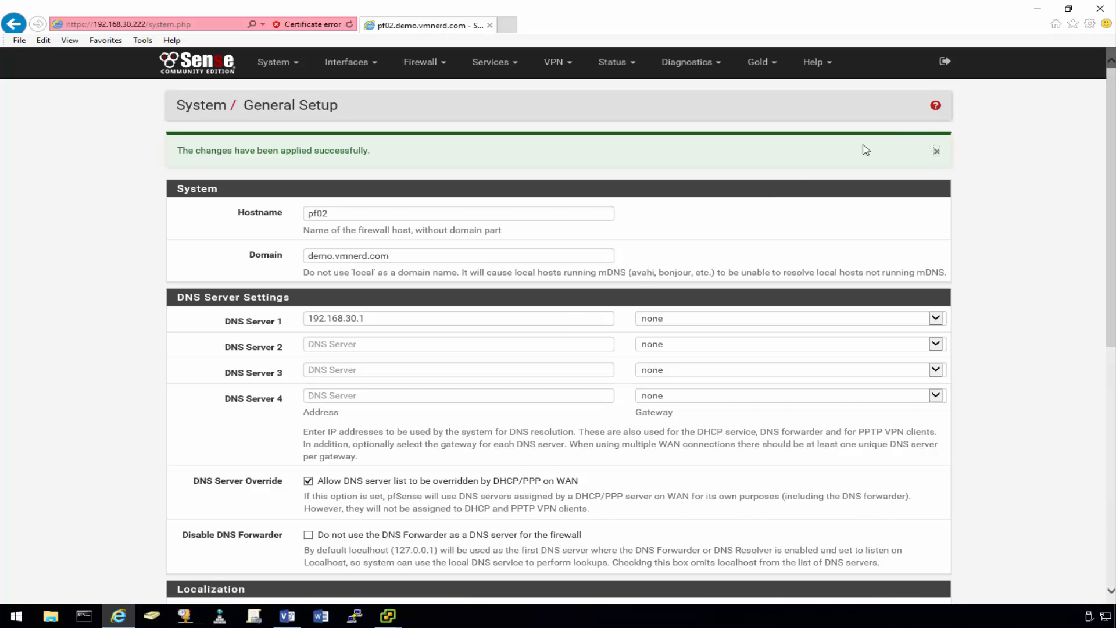
{"action": "left_click", "coordinate": [348, 63]}
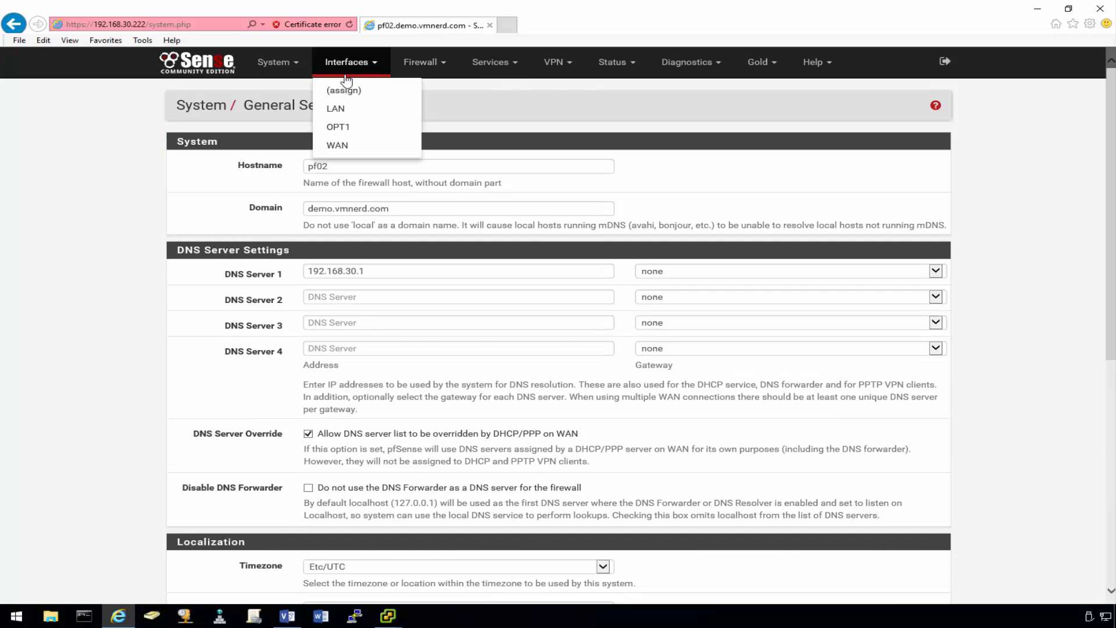
- Enable the OPT1 interface, rename it HA, and set IPv4 to Static
{"action": "left_click", "coordinate": [344, 129]}
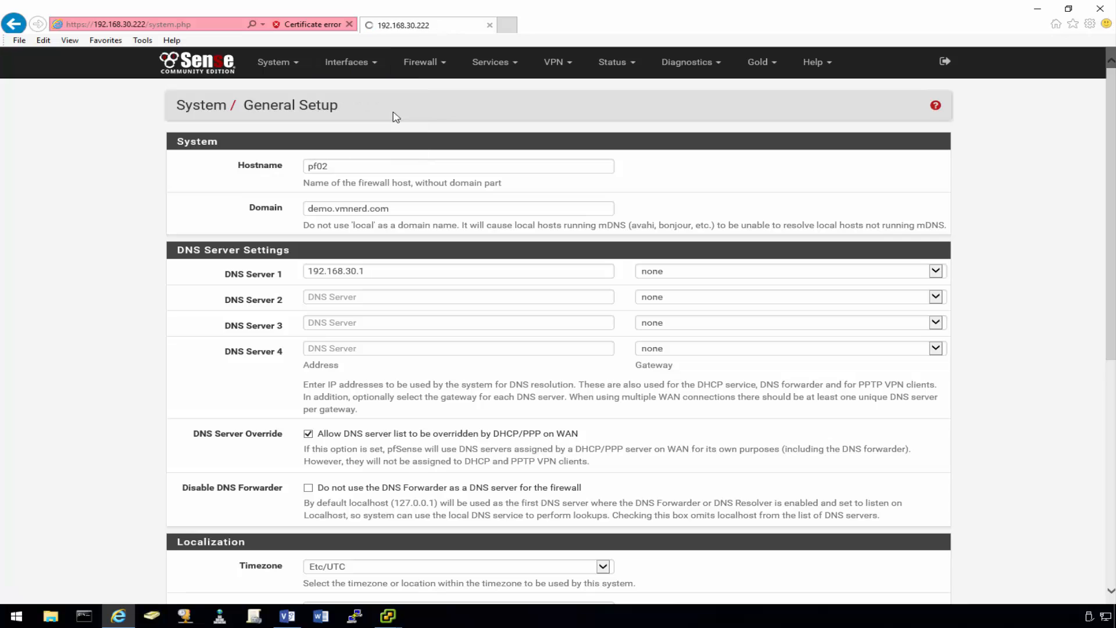
{"action": "left_click", "coordinate": [331, 168]}
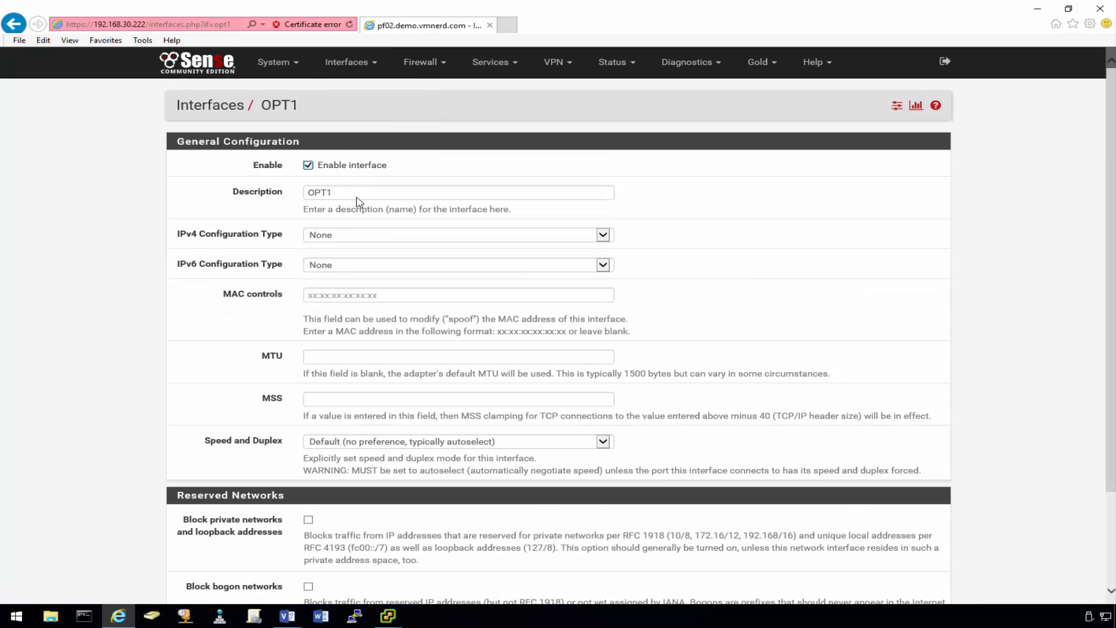
{"action": "left_click_drag", "start_coordinate": [356, 192], "coordinate": [260, 192]}
{"action": "type", "text": "HA"}
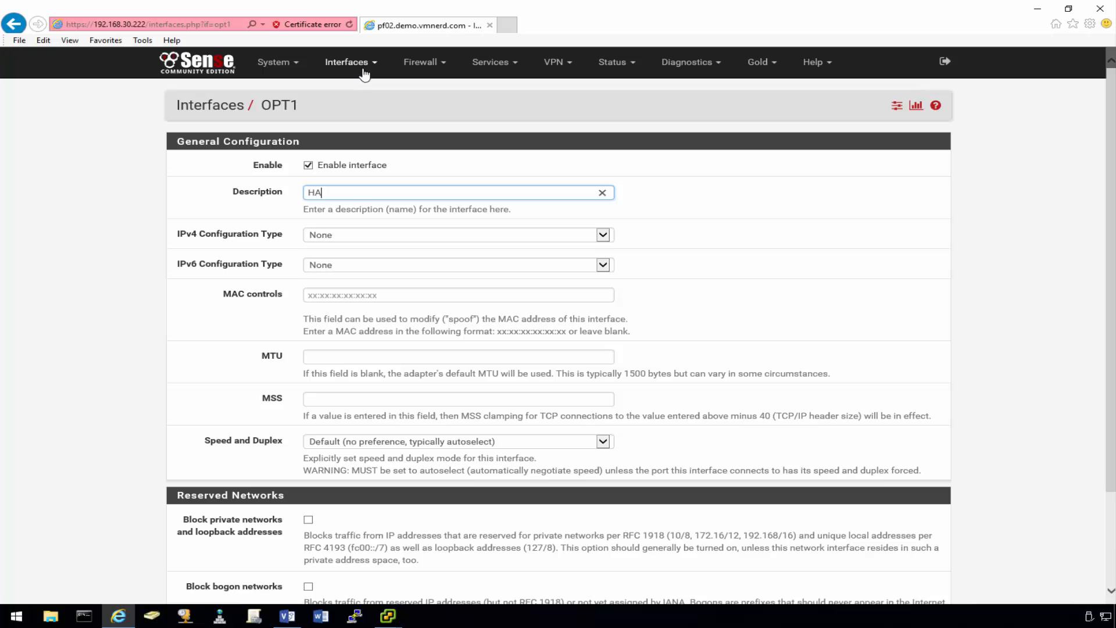
{"action": "left_click", "coordinate": [351, 244]}
{"action": "left_click", "coordinate": [351, 248]}
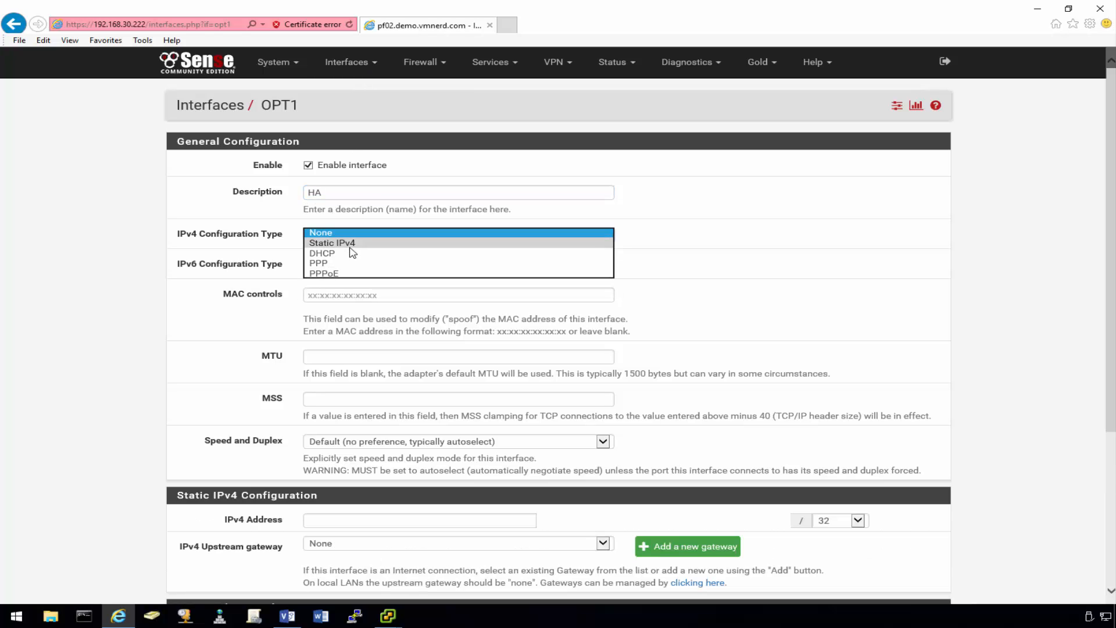
{"action": "left_click", "coordinate": [221, 324]}
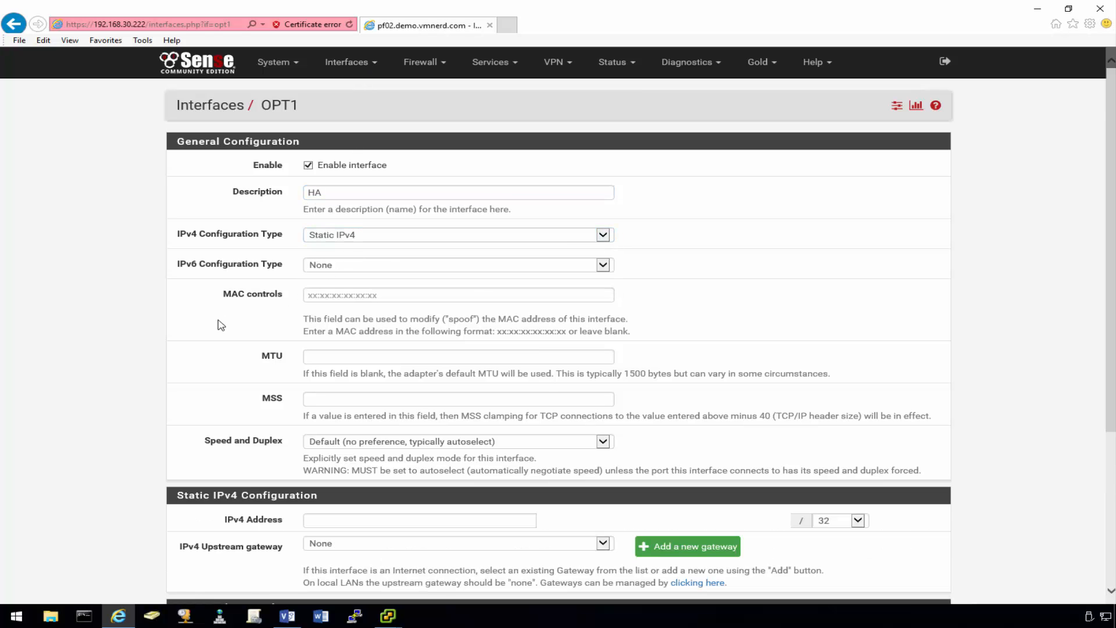
- Check the network diagram for HA addressing before entering the IPv4 address
{"action": "scroll", "coordinate": [219, 324], "scroll_direction": "down", "scroll_amount": 3}
{"action": "left_click", "coordinate": [341, 355]}
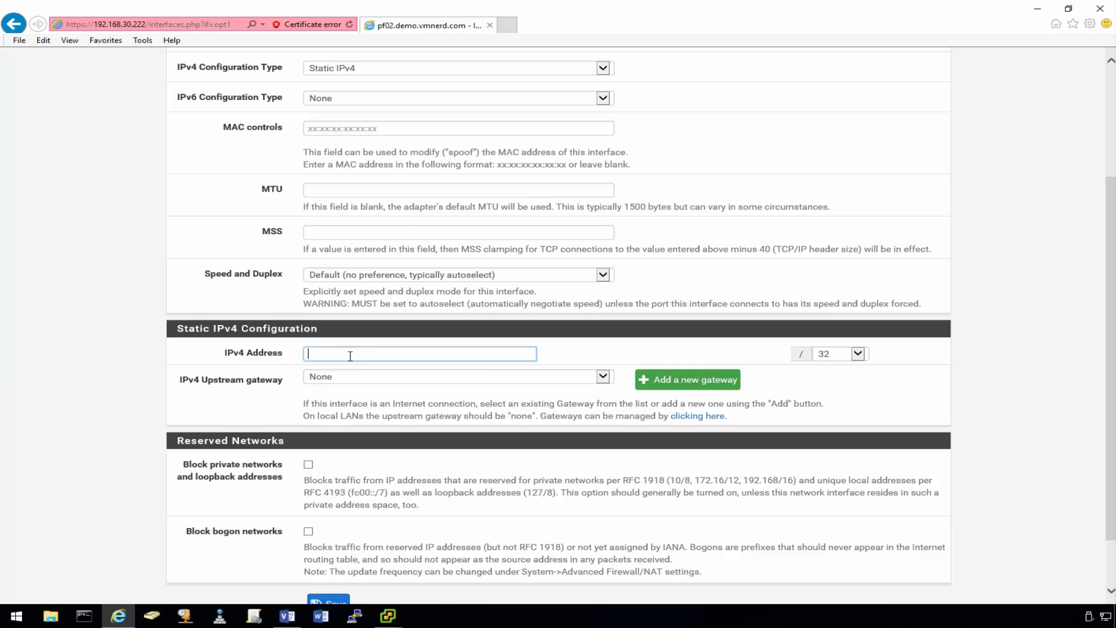
{"action": "left_click", "coordinate": [287, 616]}
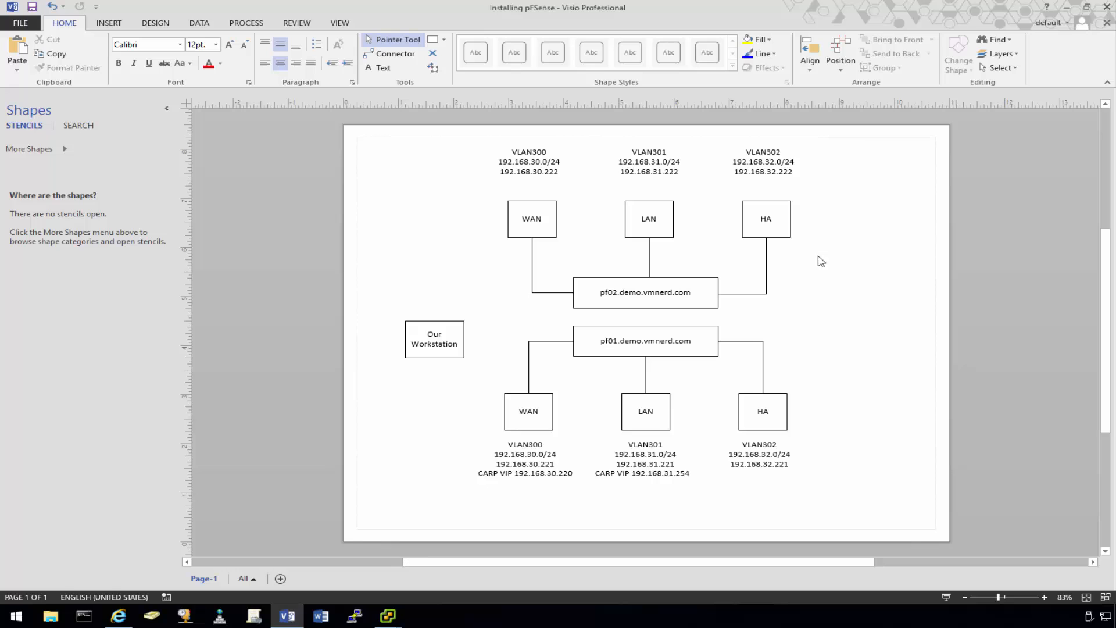
{"action": "left_click", "coordinate": [1066, 7]}
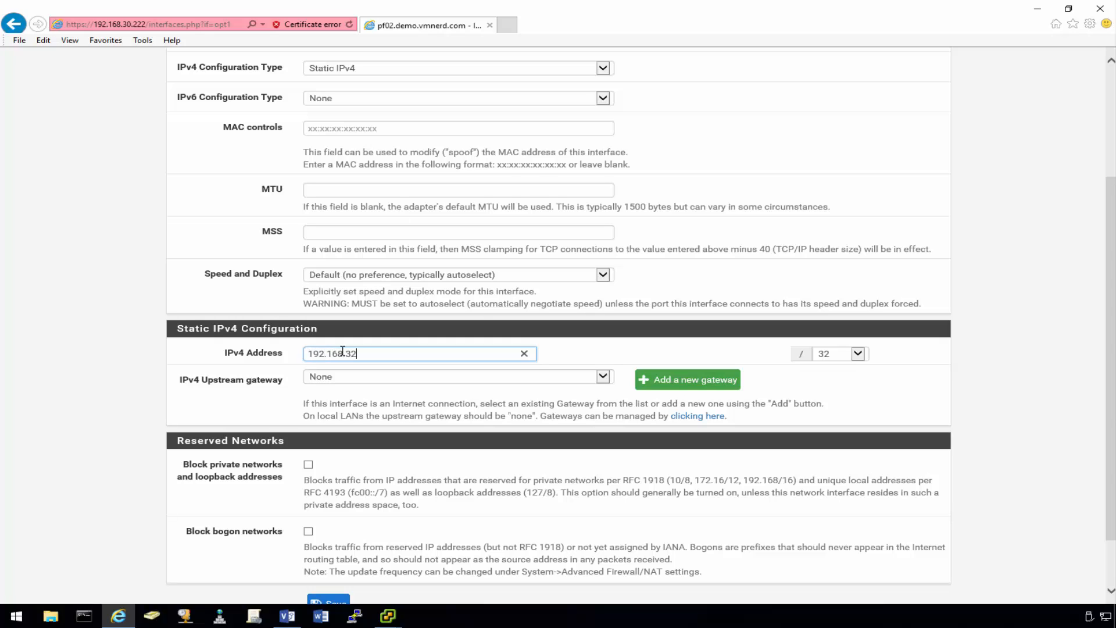
- Complete the HA address as 192.168.32.222/24, then save and apply
{"action": "type", "text": "222"}
{"action": "left_click", "coordinate": [857, 354]}
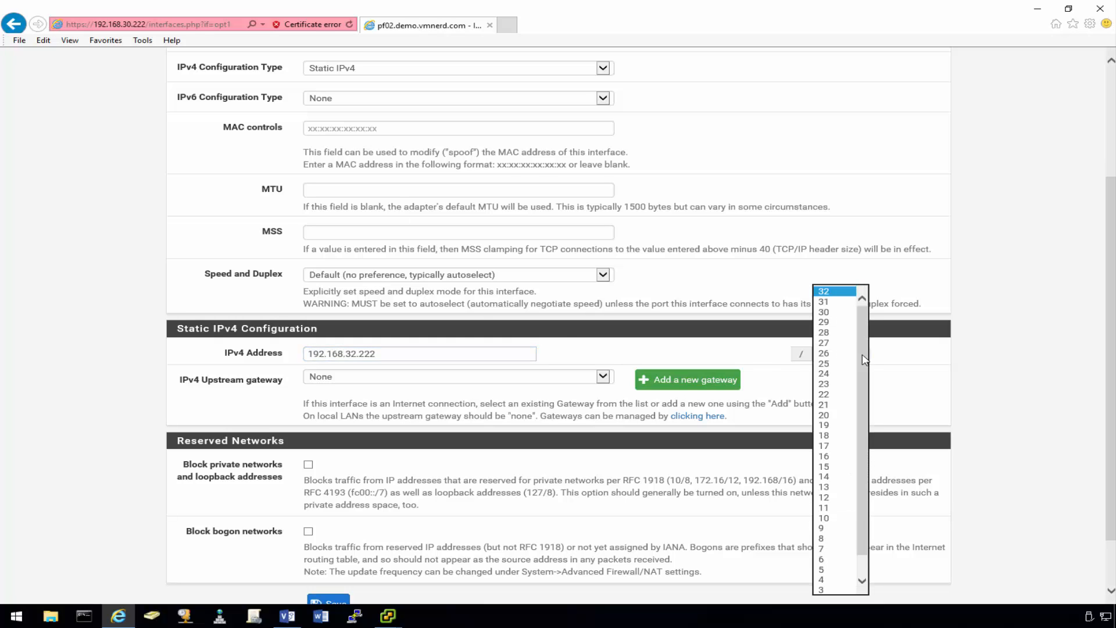
{"action": "left_click", "coordinate": [840, 375]}
{"action": "scroll", "coordinate": [921, 378], "scroll_direction": "down", "scroll_amount": 2}
{"action": "left_click", "coordinate": [328, 537]}
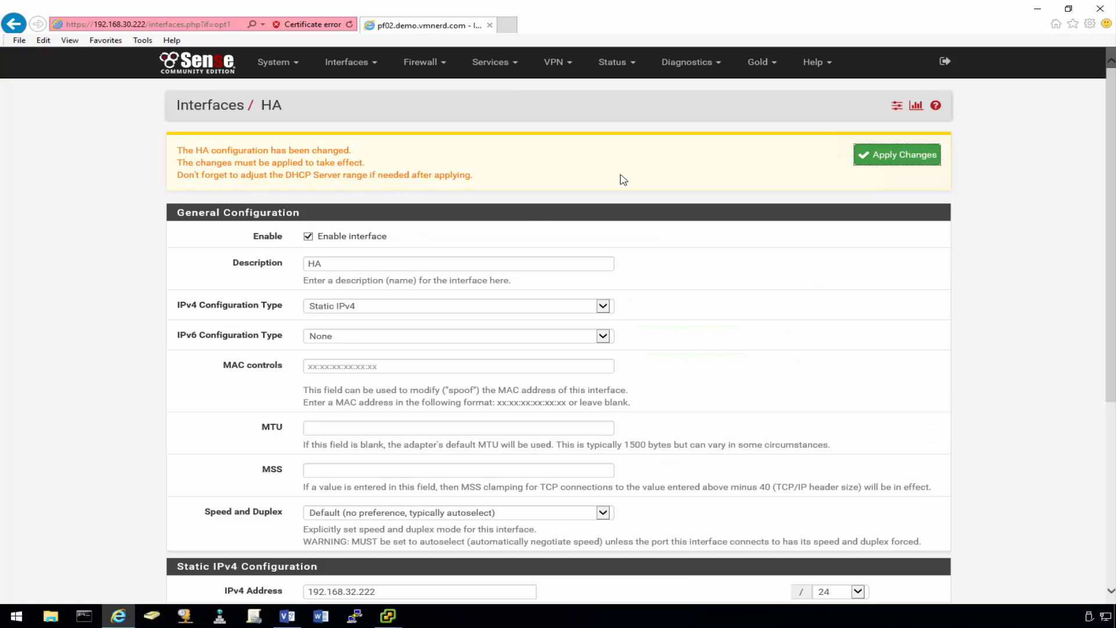
{"action": "left_click", "coordinate": [888, 155]}
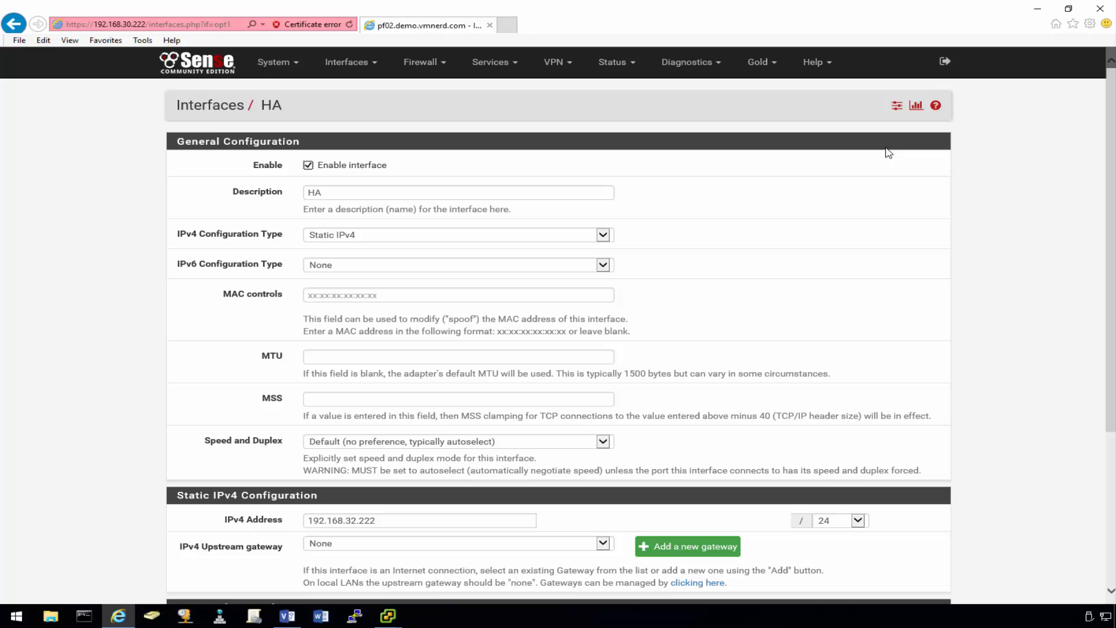
{"action": "left_click", "coordinate": [420, 62]}
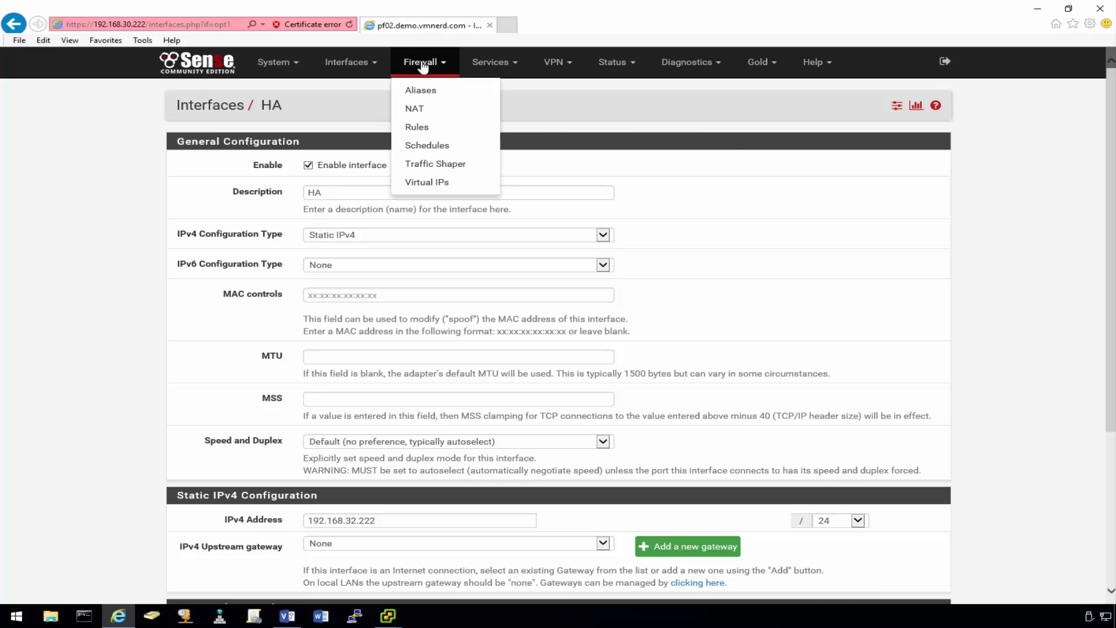
- Start a new firewall rule on the HA tab matching any protocol
{"action": "left_click", "coordinate": [419, 127]}
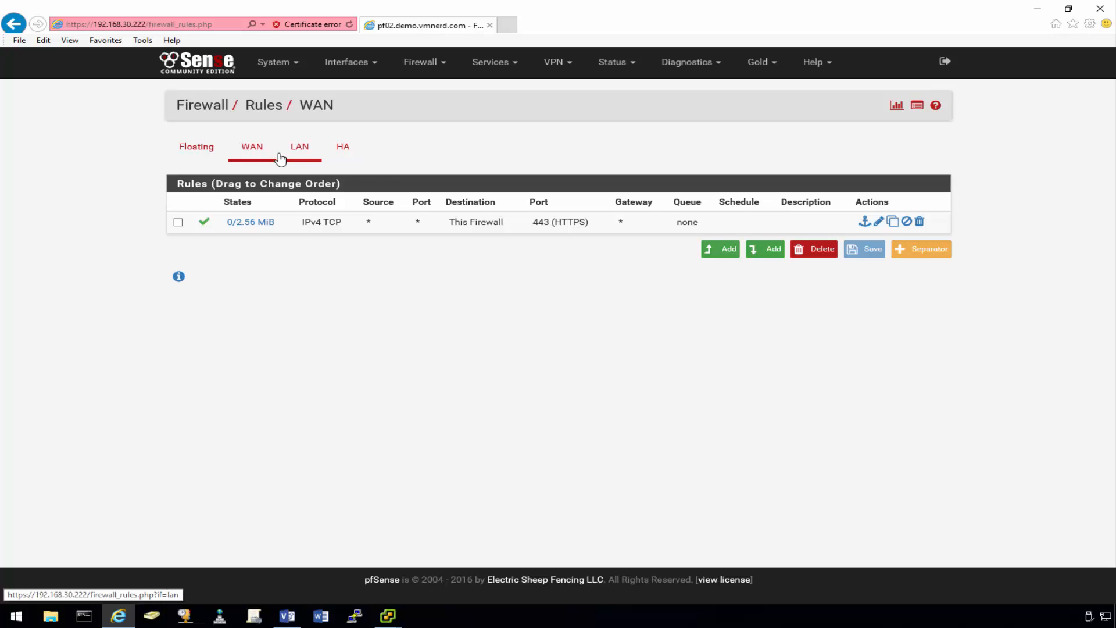
{"action": "left_click", "coordinate": [343, 151]}
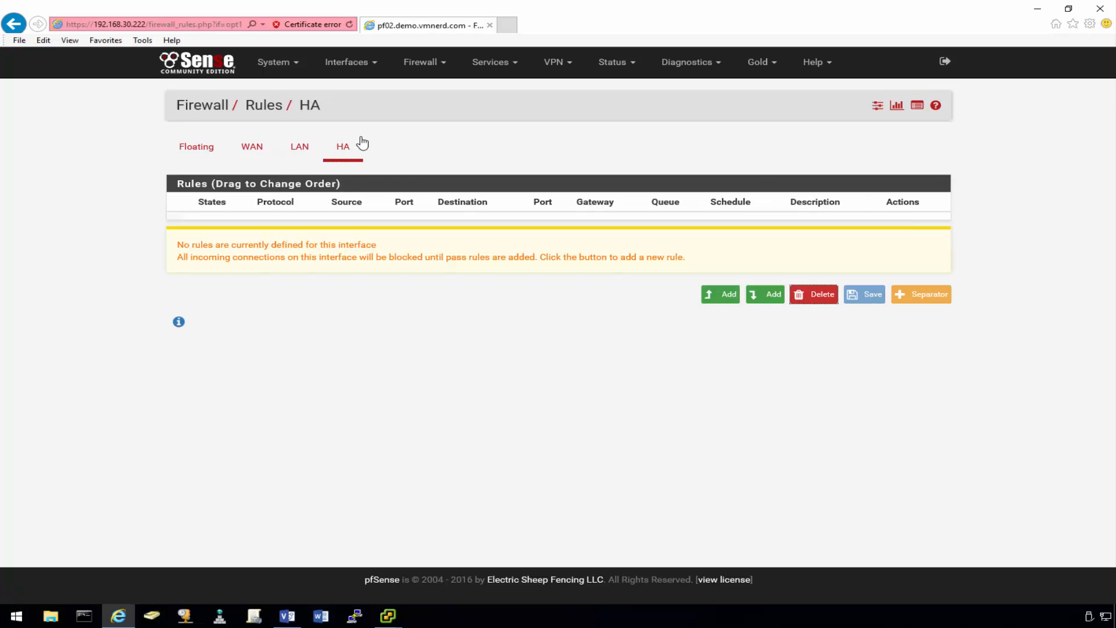
{"action": "left_click", "coordinate": [710, 296]}
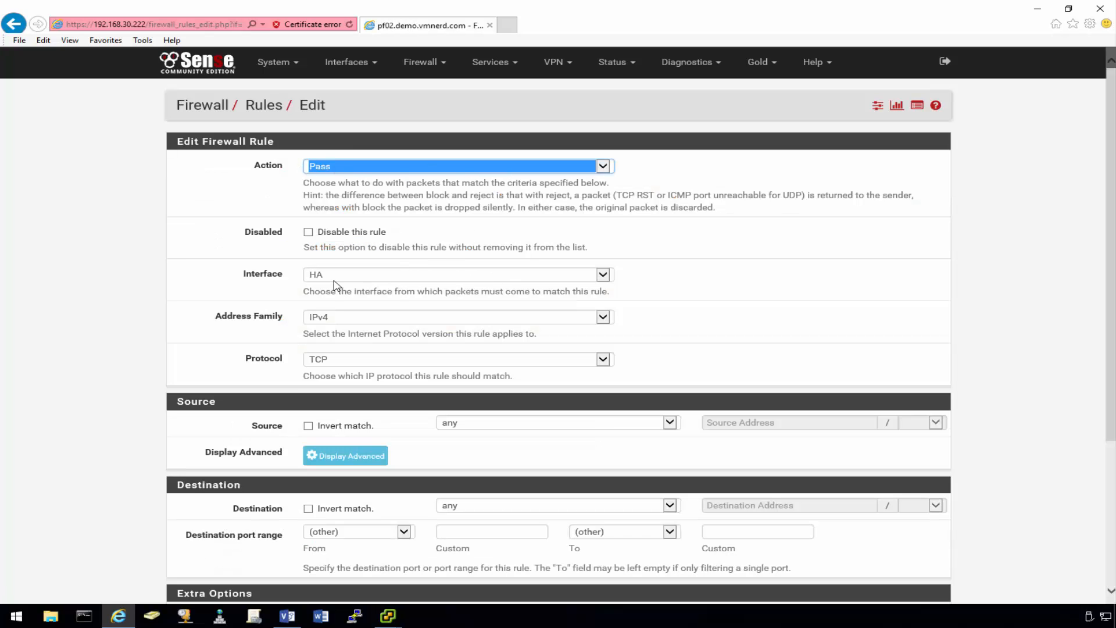
{"action": "left_click", "coordinate": [369, 365]}
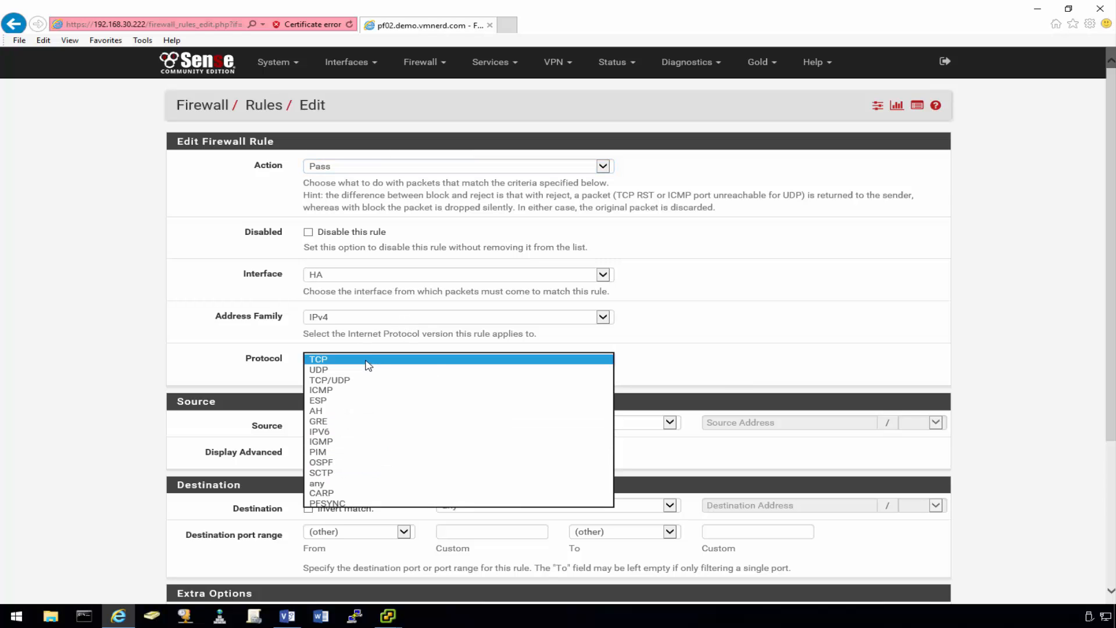
{"action": "left_click", "coordinate": [341, 487]}
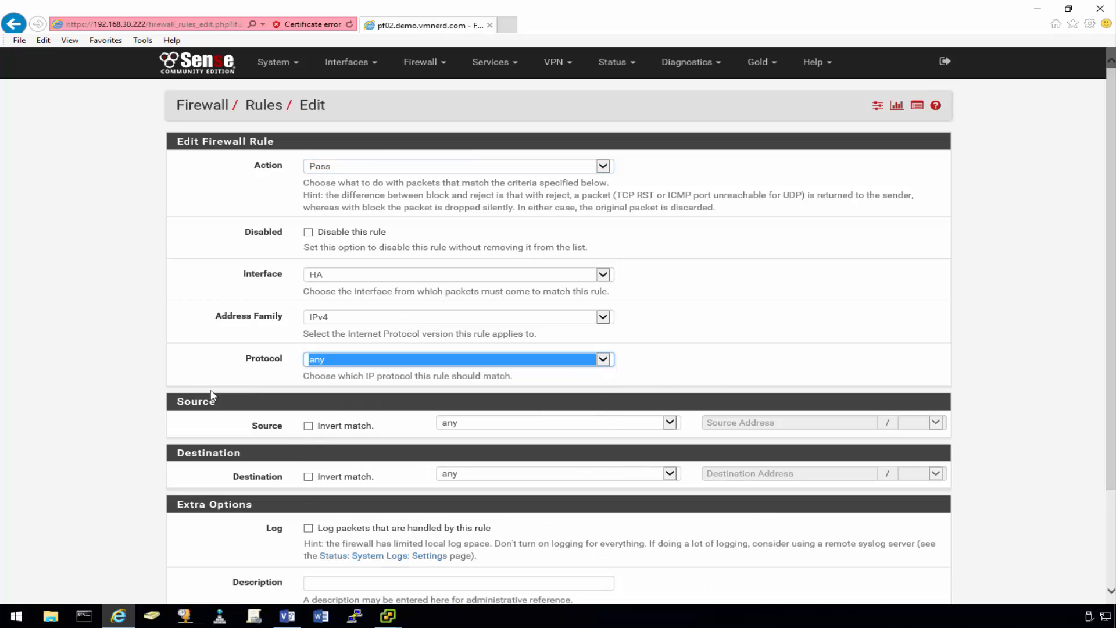
- Set source and destination to HA net, then save and apply the rule
{"action": "scroll", "coordinate": [212, 349], "scroll_direction": "down", "scroll_amount": 2}
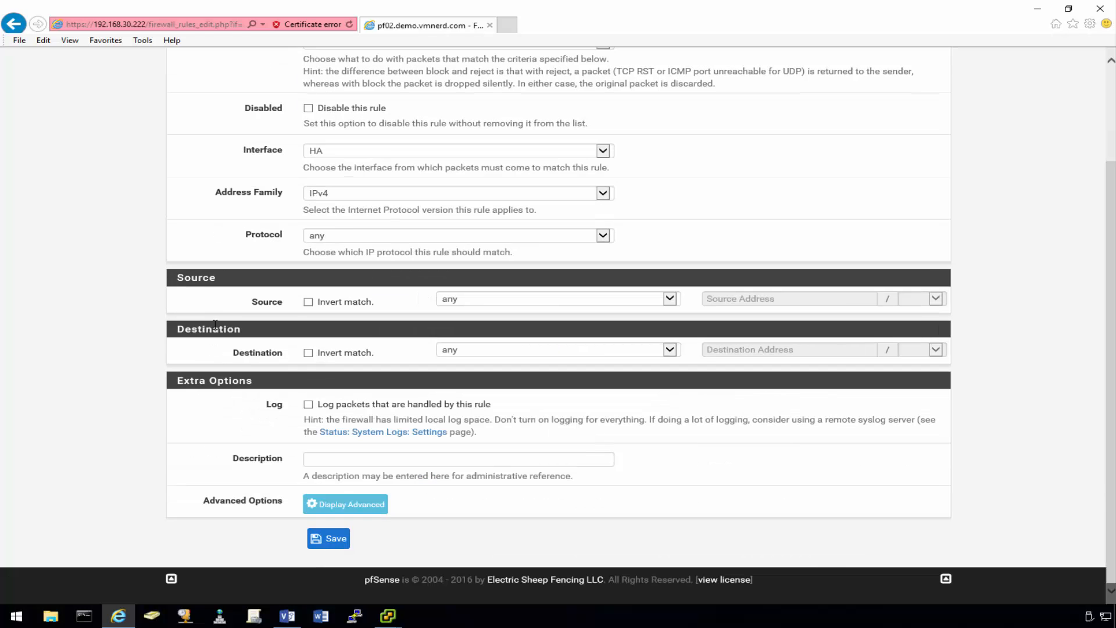
{"action": "left_click", "coordinate": [549, 301]}
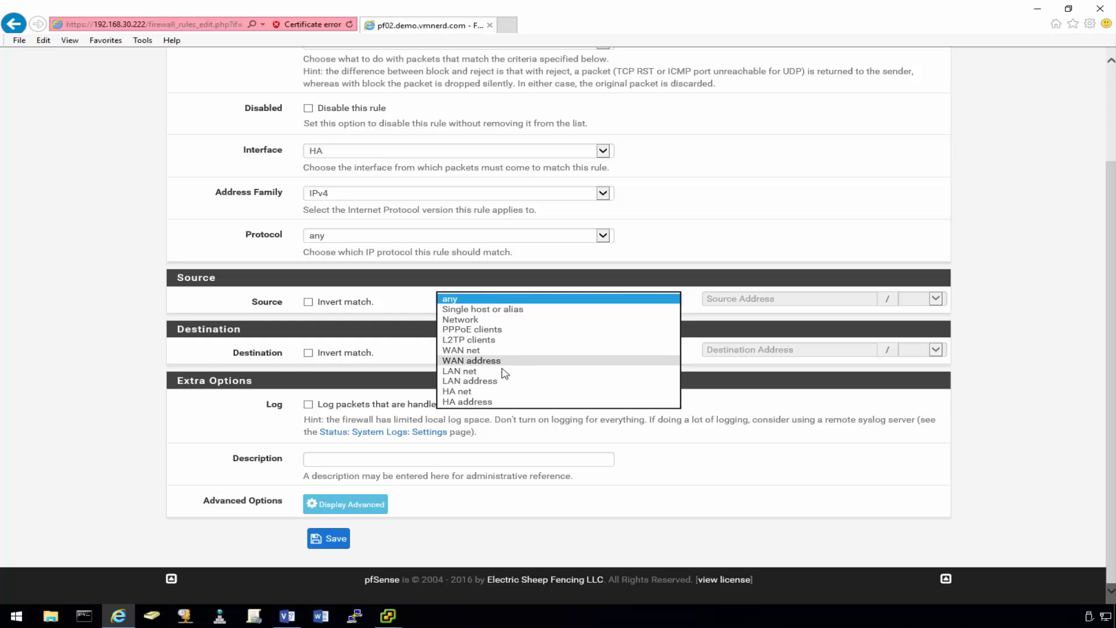
{"action": "left_click", "coordinate": [504, 390]}
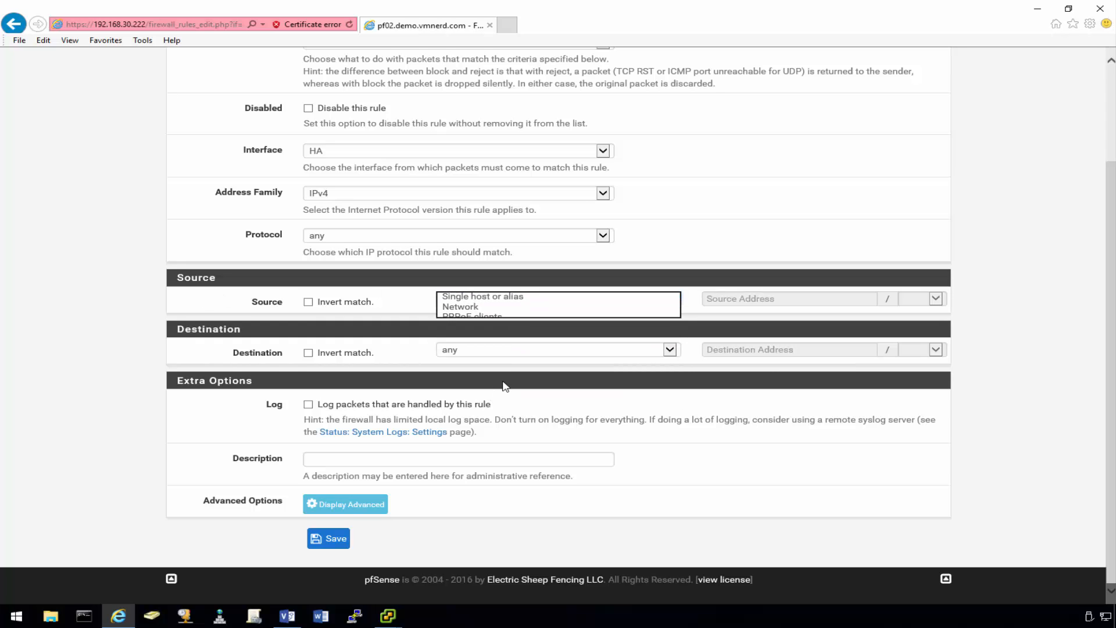
{"action": "left_click", "coordinate": [544, 353]}
{"action": "left_click", "coordinate": [502, 440]}
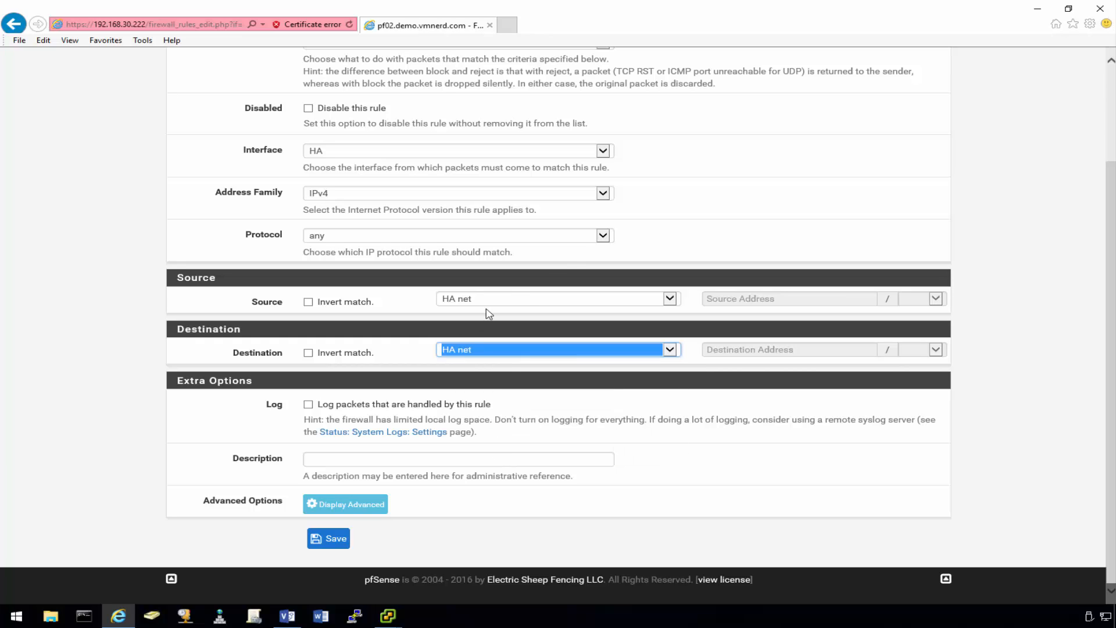
{"action": "left_click", "coordinate": [136, 251]}
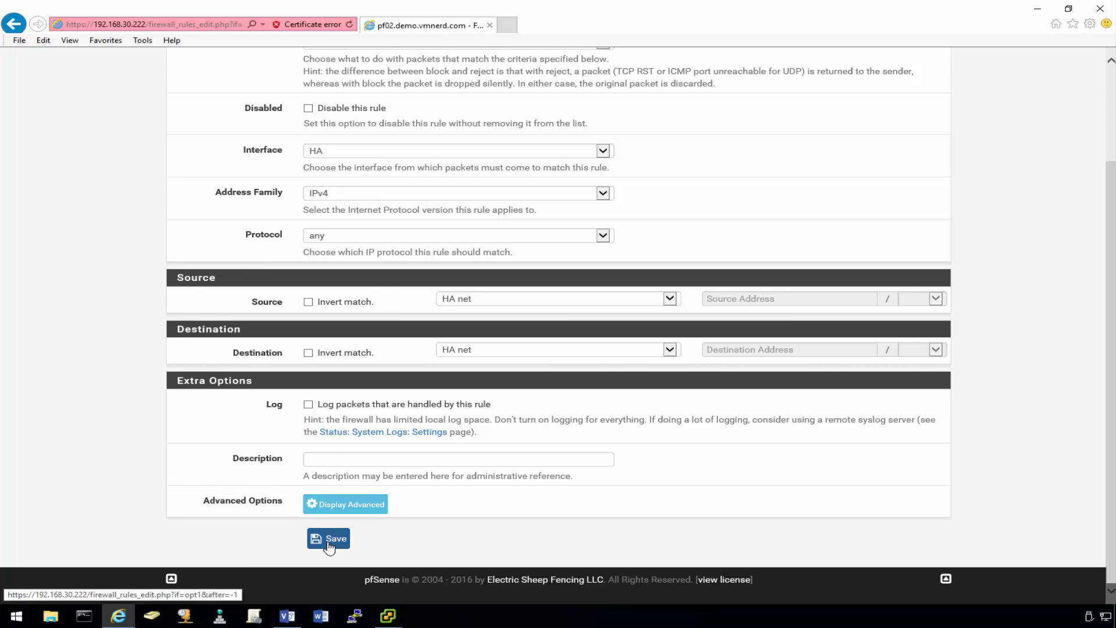
{"action": "scroll", "coordinate": [167, 434], "scroll_direction": "up", "scroll_amount": 2}
{"action": "scroll", "coordinate": [167, 434], "scroll_direction": "down", "scroll_amount": 2}
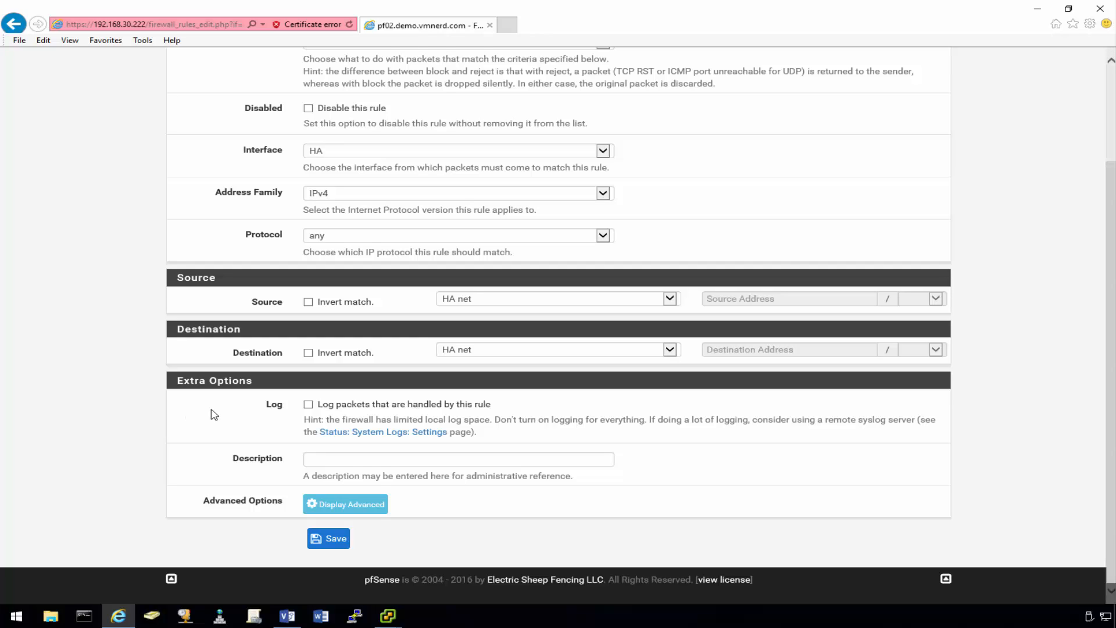
{"action": "left_click", "coordinate": [334, 540]}
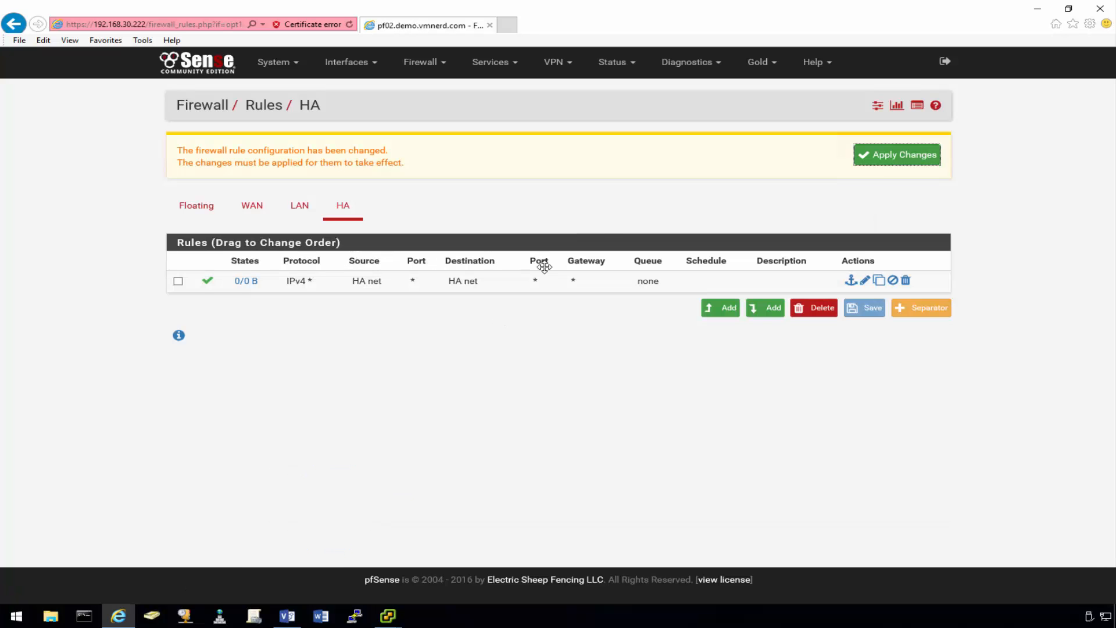
{"action": "left_click", "coordinate": [931, 160]}
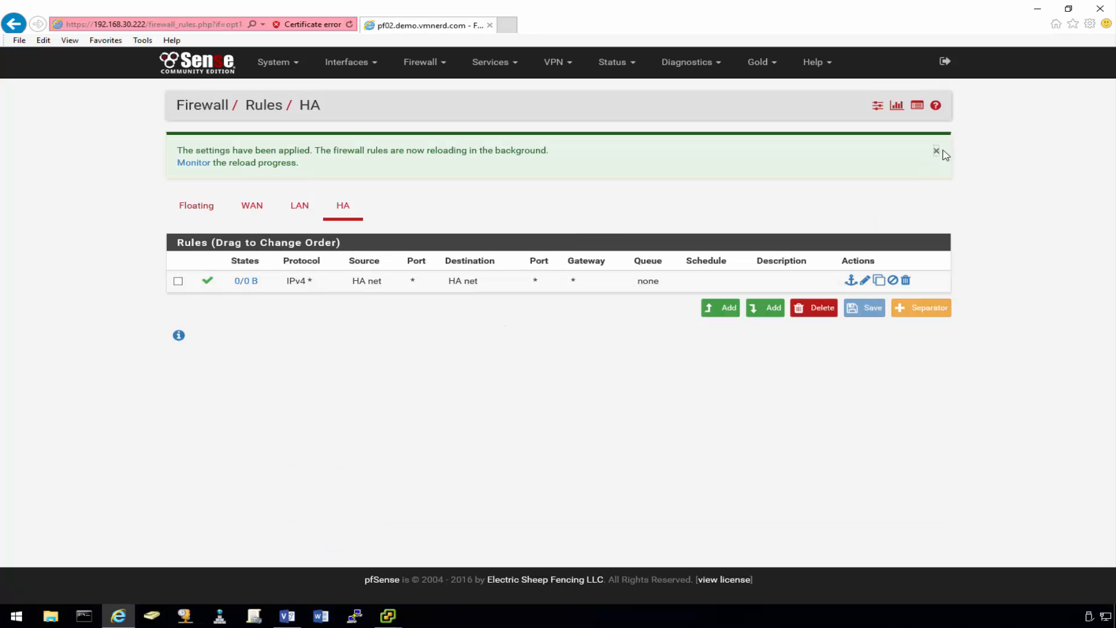
{"action": "left_click", "coordinate": [936, 152]}
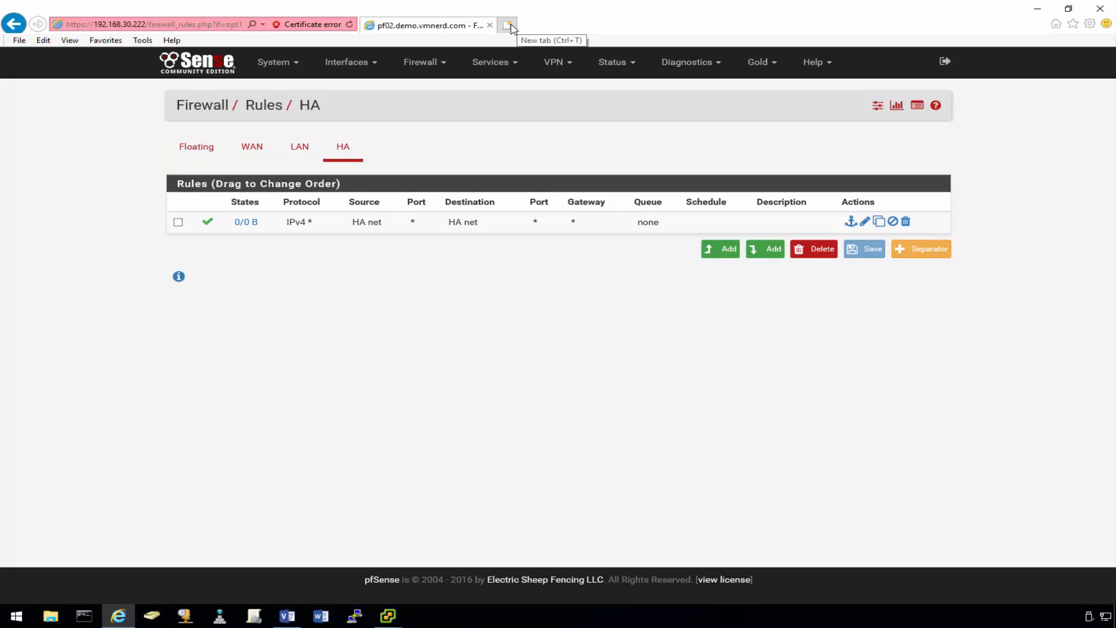
{"action": "left_click", "coordinate": [509, 25]}
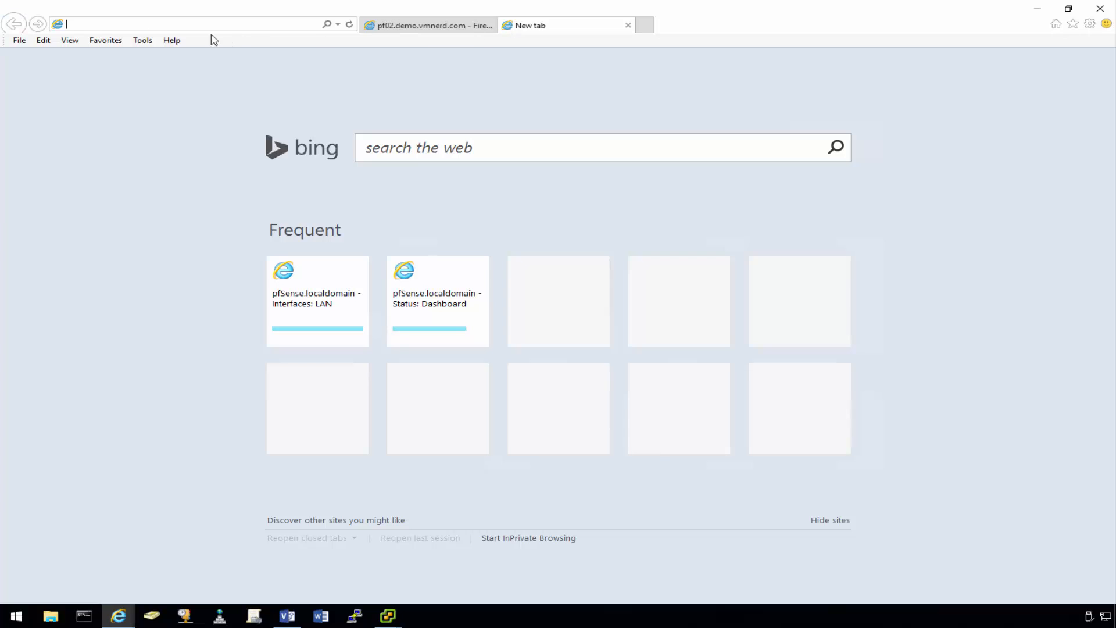
{"action": "type", "text": "192.168.30.222/"}
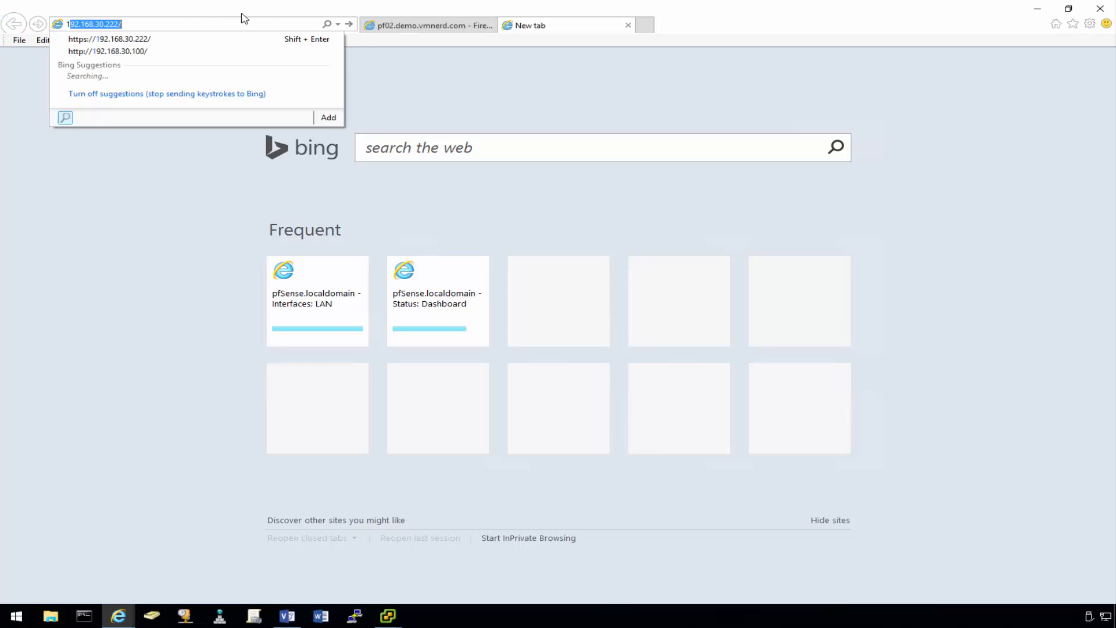
{"action": "key", "text": "Down"}
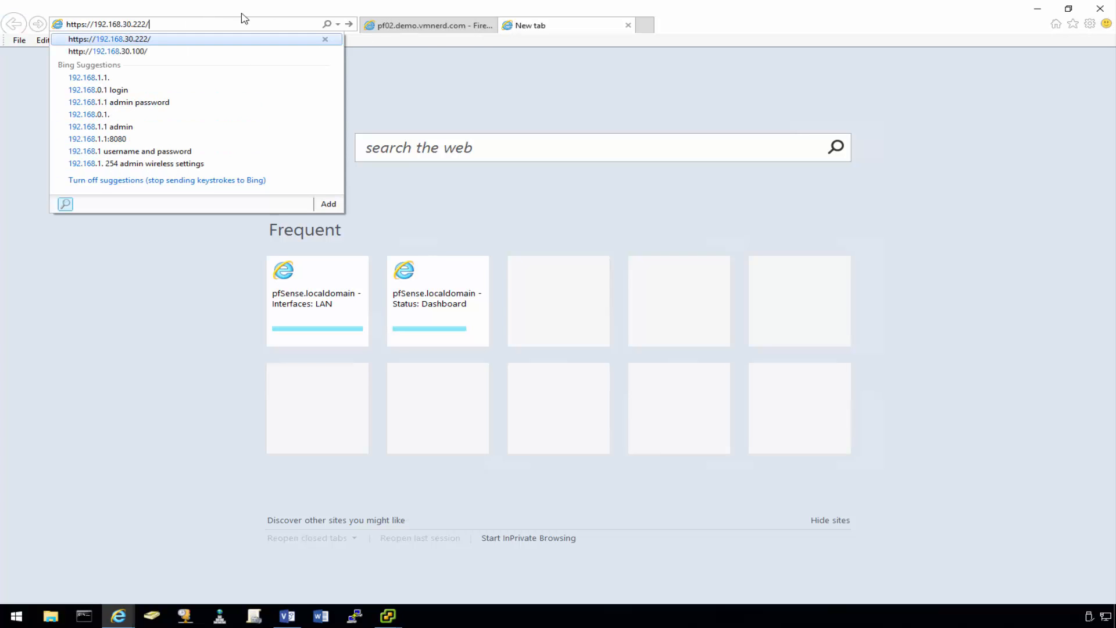
{"action": "key", "text": "BackSpace"}
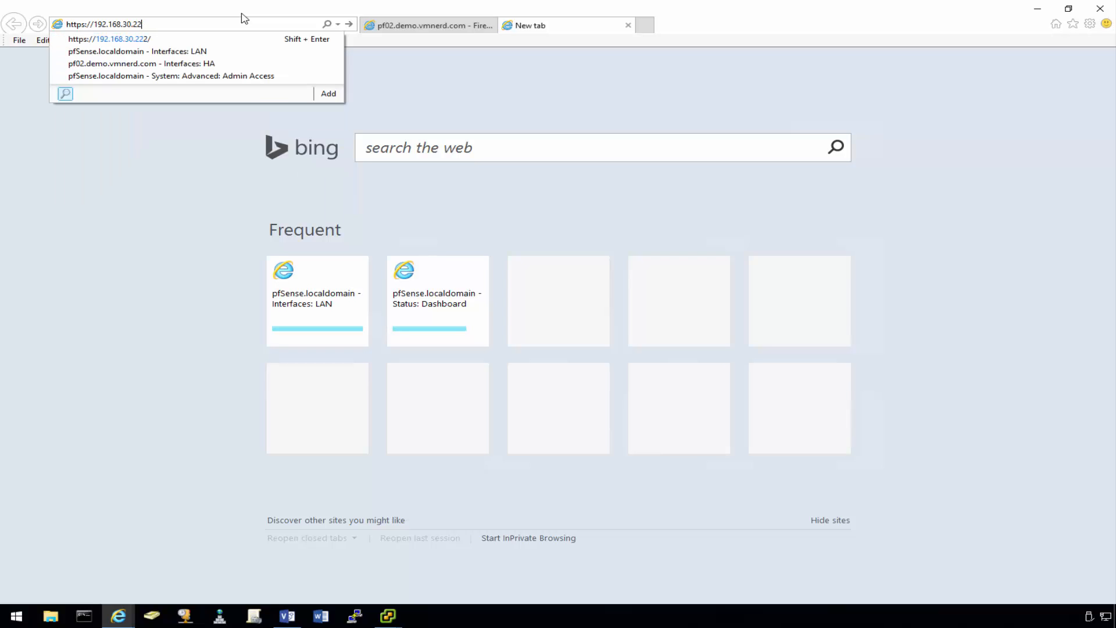
{"action": "type", "text": "1"}
{"action": "key", "text": "Return"}
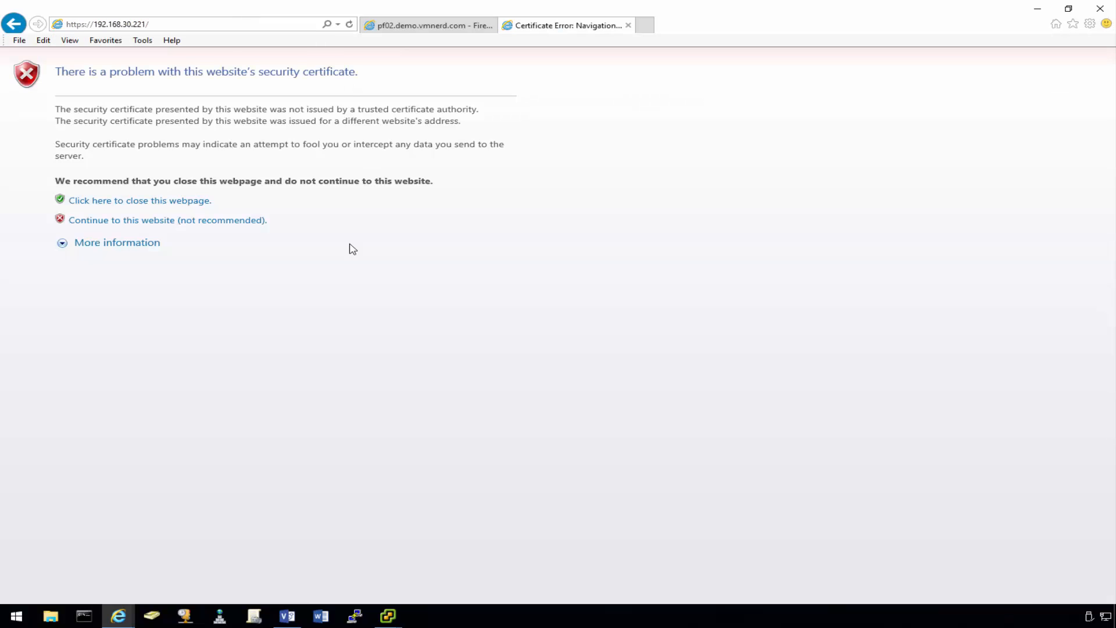
{"action": "left_click", "coordinate": [234, 221]}
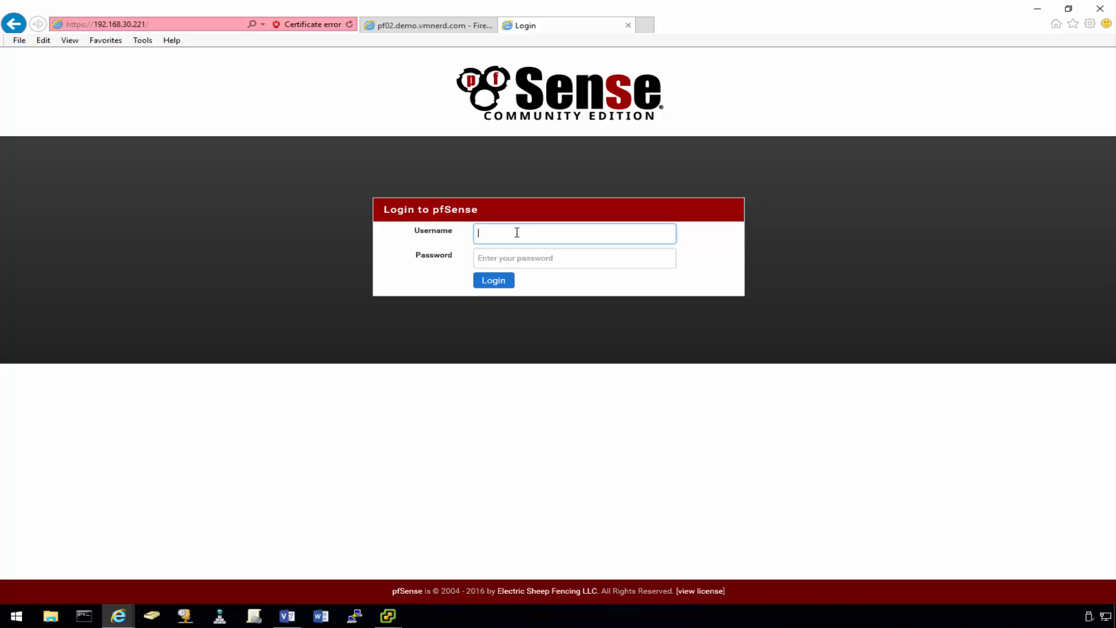
- Log in to pf01 as admin
{"action": "left_click", "coordinate": [517, 232]}
{"action": "type", "text": "admin"}
{"action": "key", "text": "Tab"}
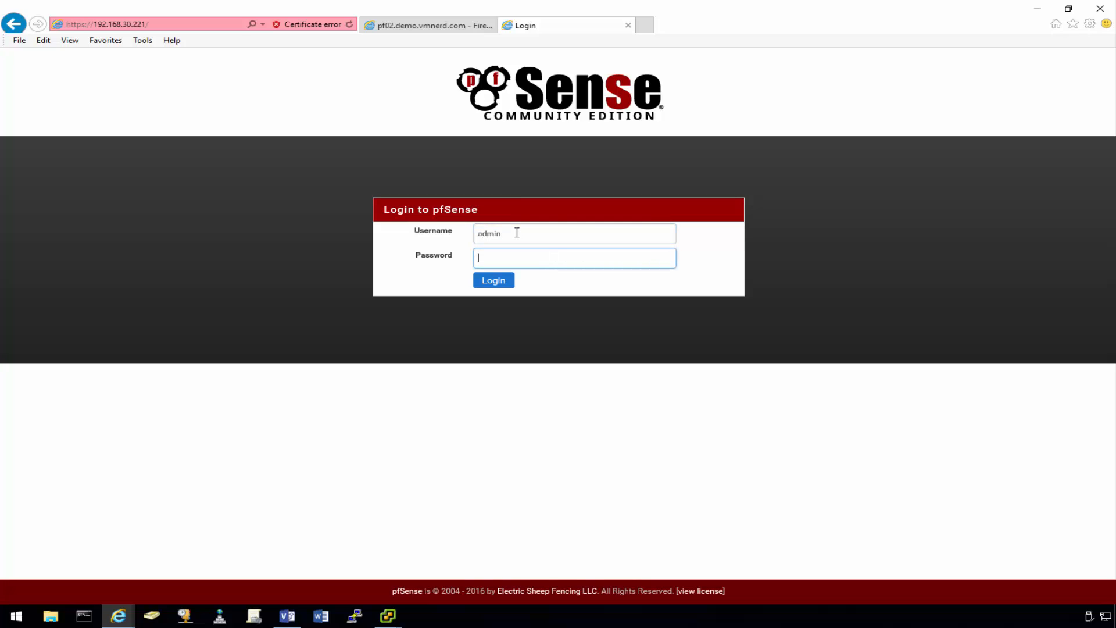
{"action": "key", "text": "Return"}
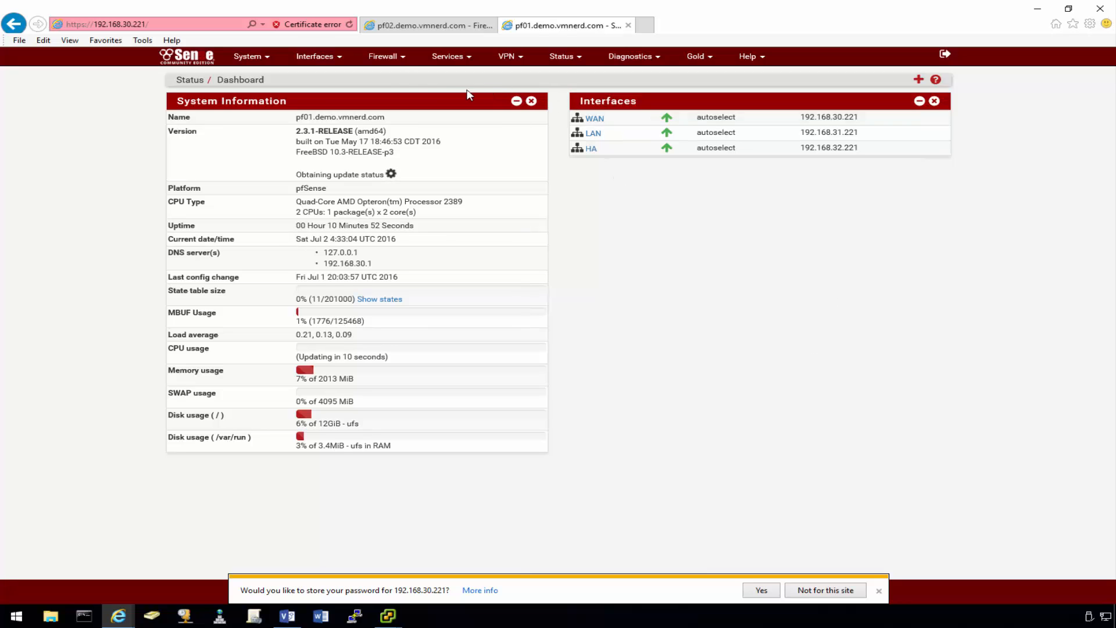
- Check the HA interface's static address and decline saving the password for this site
{"action": "left_click", "coordinate": [381, 57]}
{"action": "left_click", "coordinate": [317, 56]}
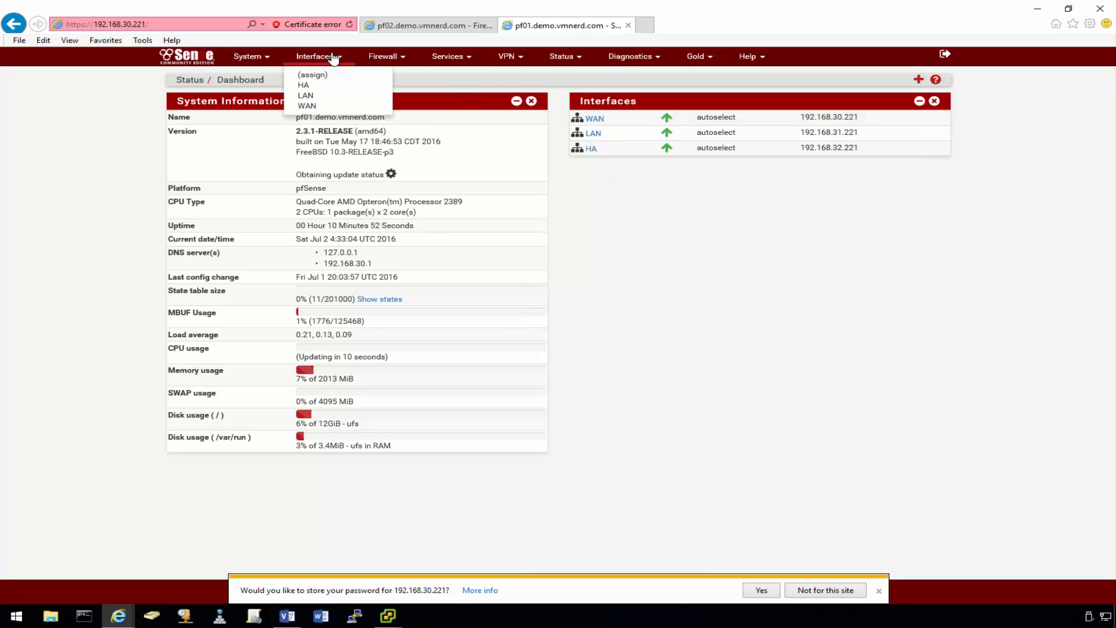
{"action": "left_click", "coordinate": [313, 87]}
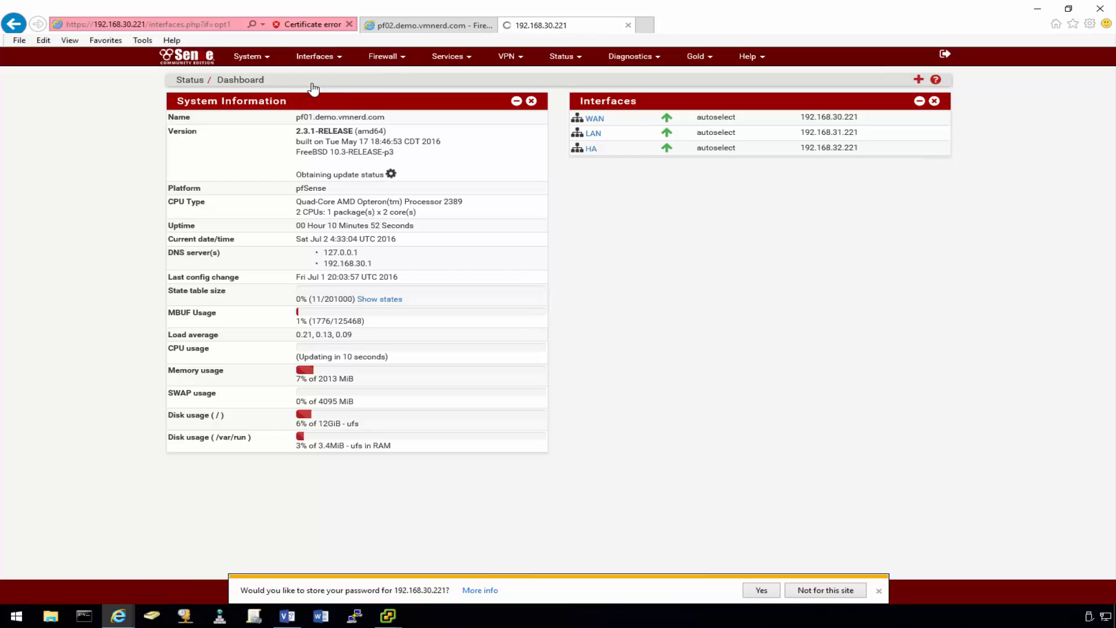
{"action": "scroll", "coordinate": [361, 351], "scroll_direction": "down", "scroll_amount": 1}
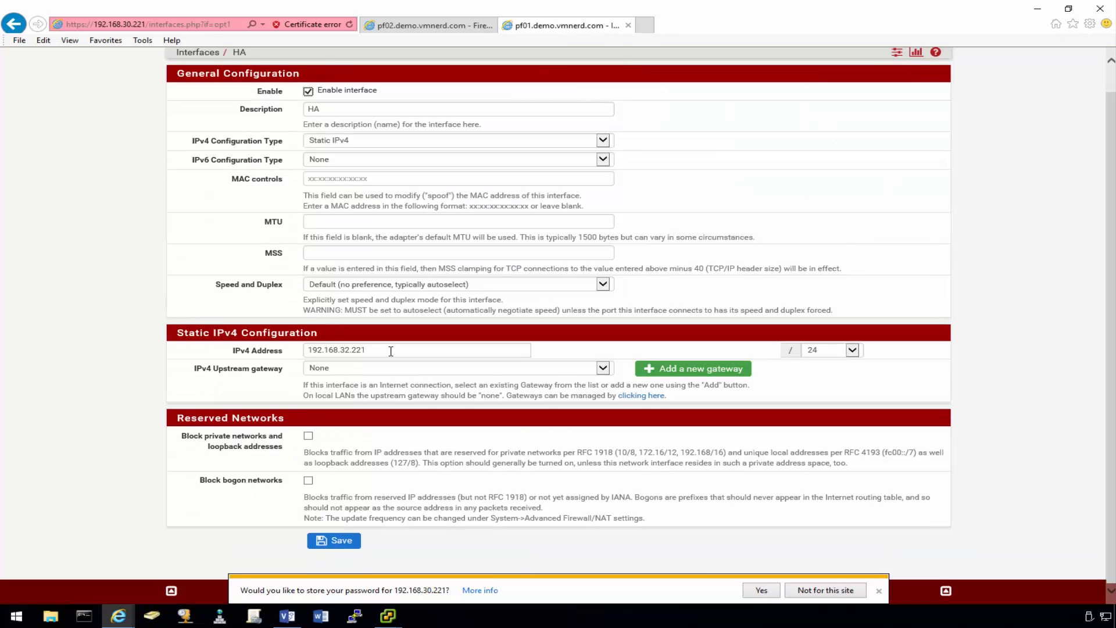
{"action": "left_click", "coordinate": [823, 592]}
- Bring up pf01's WAN firewall rules under Firewall > Rules
{"action": "scroll", "coordinate": [467, 253], "scroll_direction": "up", "scroll_amount": 1}
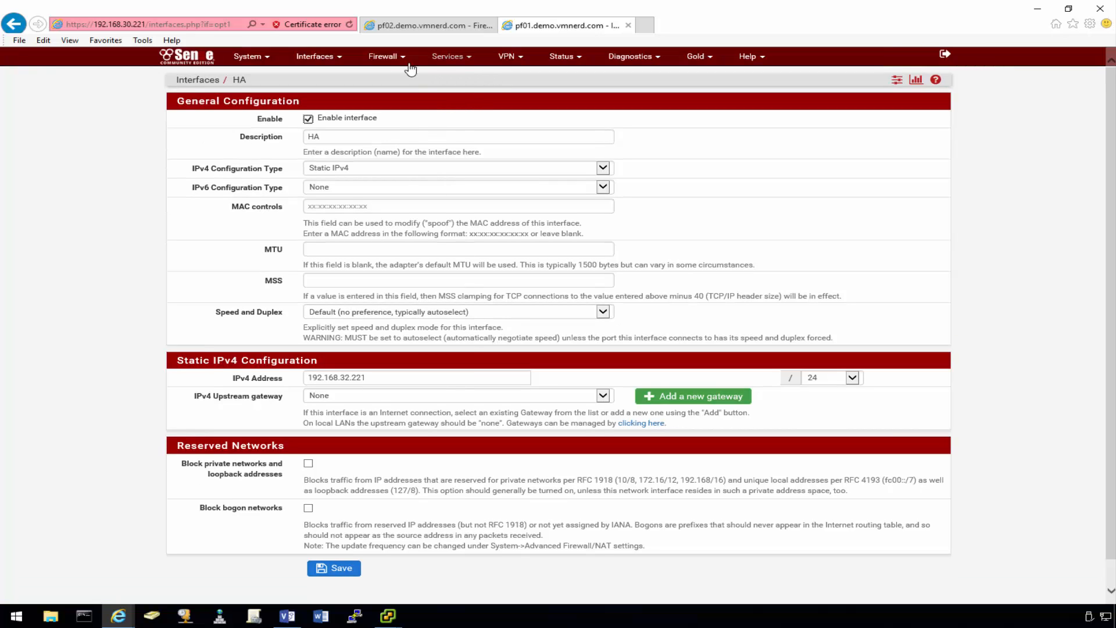
{"action": "left_click", "coordinate": [383, 56]}
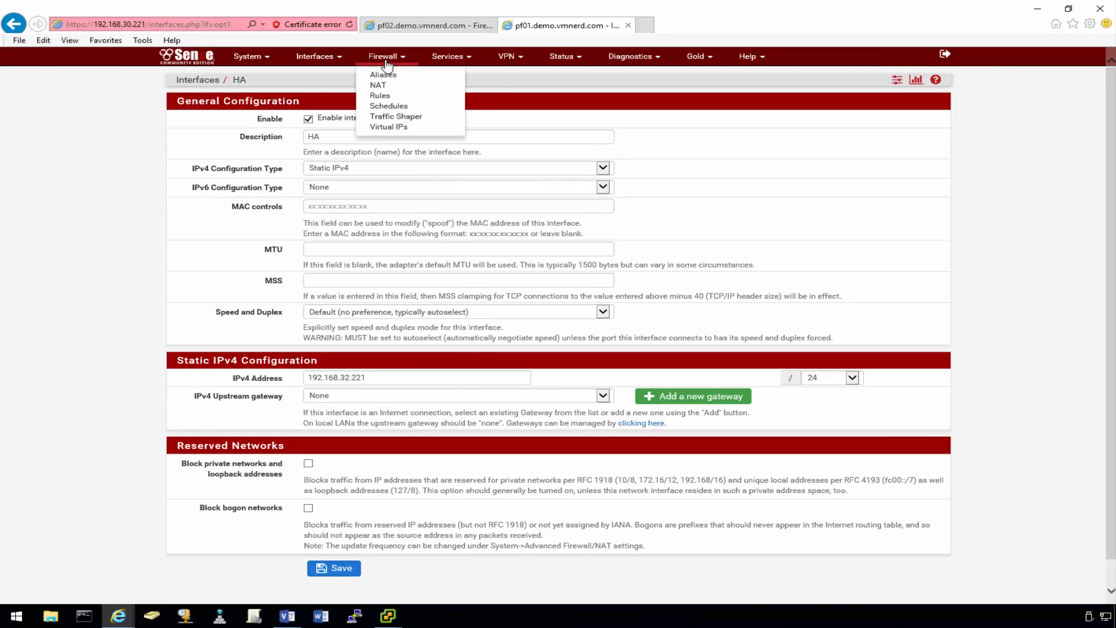
{"action": "left_click", "coordinate": [389, 97]}
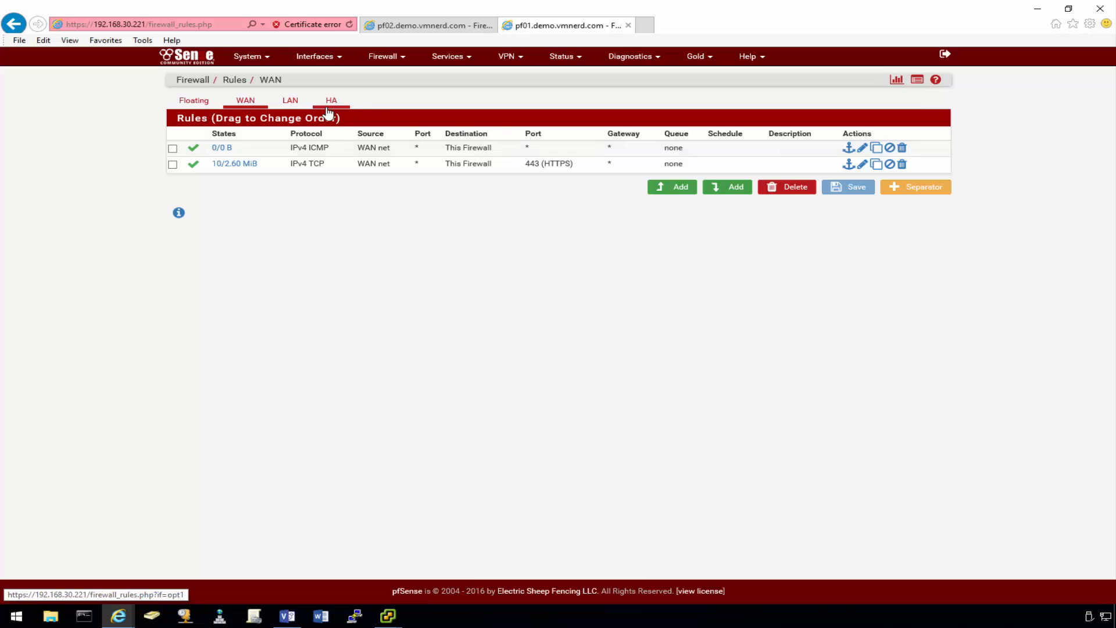
- Start a new rule on the HA interface with protocol set to any
{"action": "left_click", "coordinate": [328, 109]}
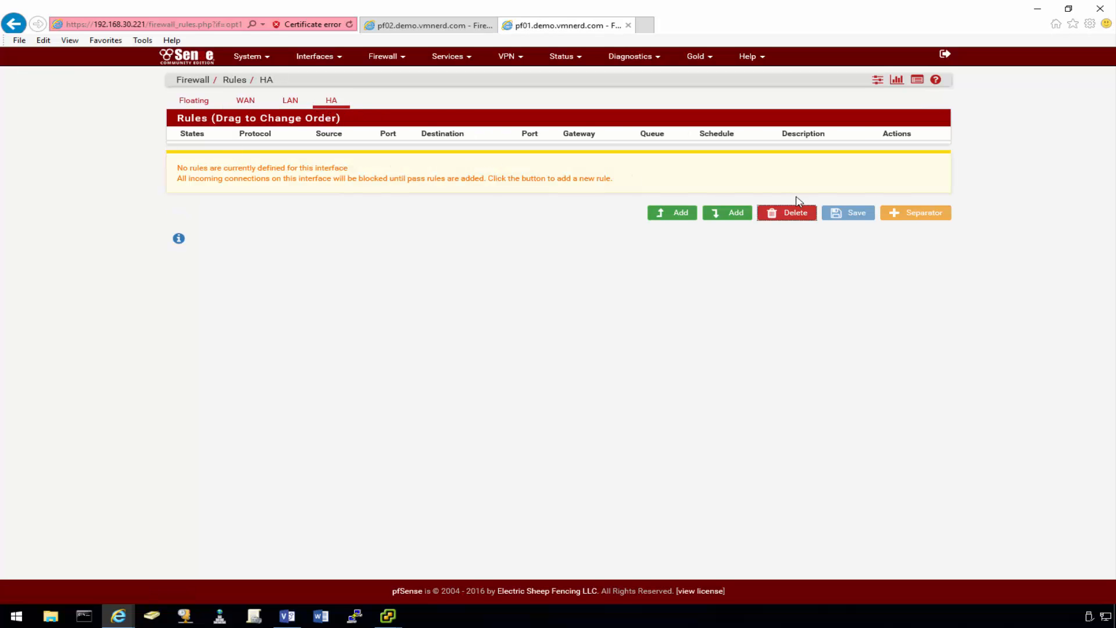
{"action": "left_click", "coordinate": [676, 214]}
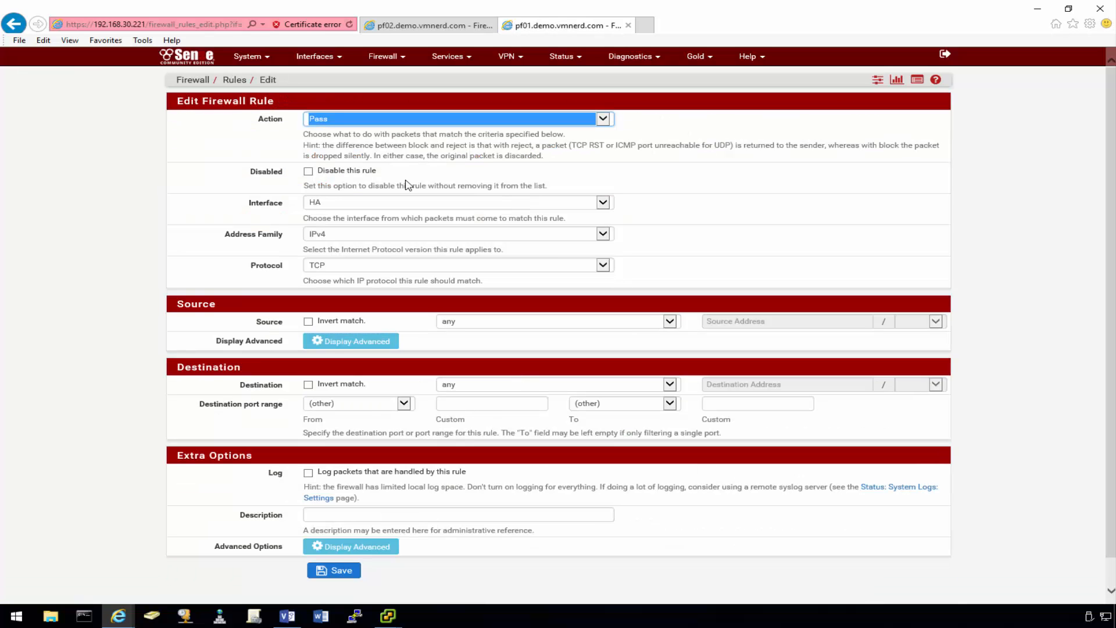
{"action": "left_click", "coordinate": [418, 265]}
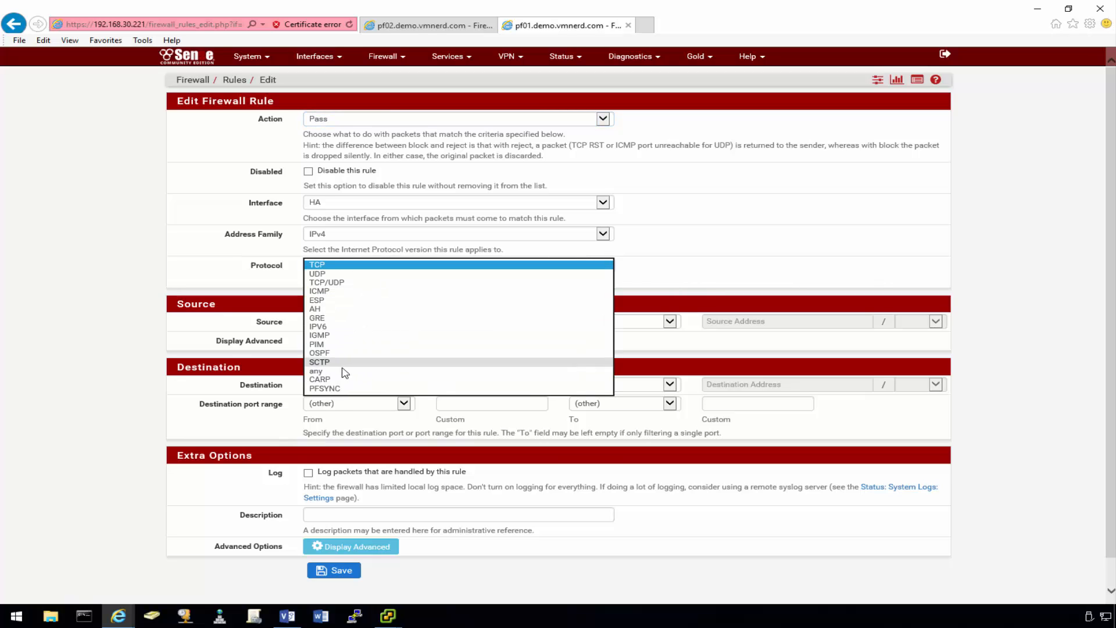
{"action": "left_click", "coordinate": [343, 275]}
{"action": "left_click", "coordinate": [362, 266]}
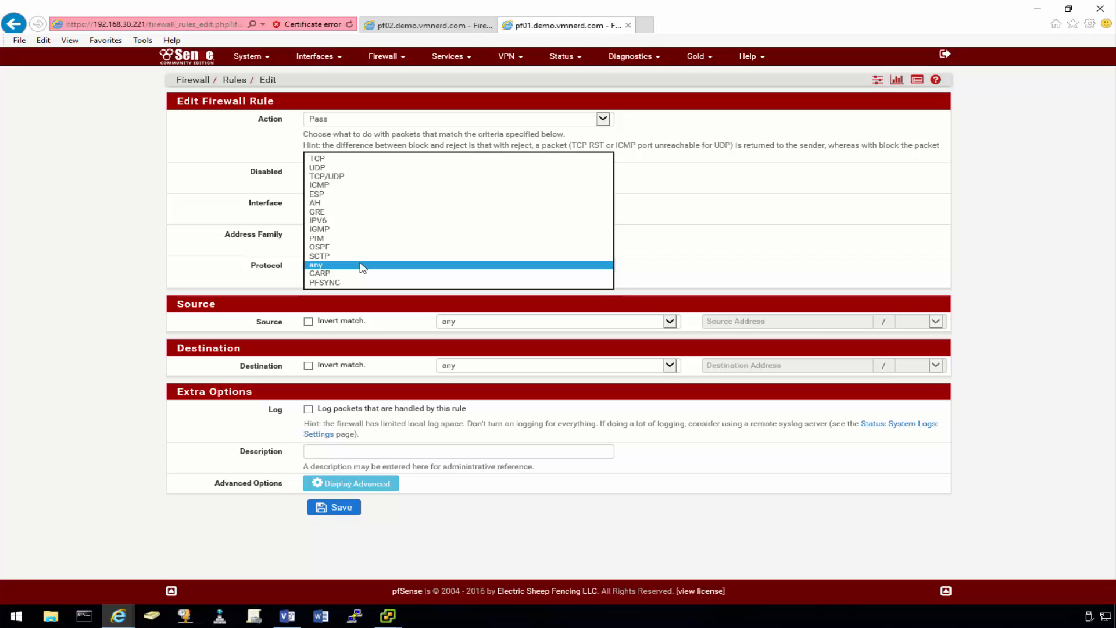
{"action": "left_click", "coordinate": [327, 267]}
{"action": "left_click", "coordinate": [190, 278]}
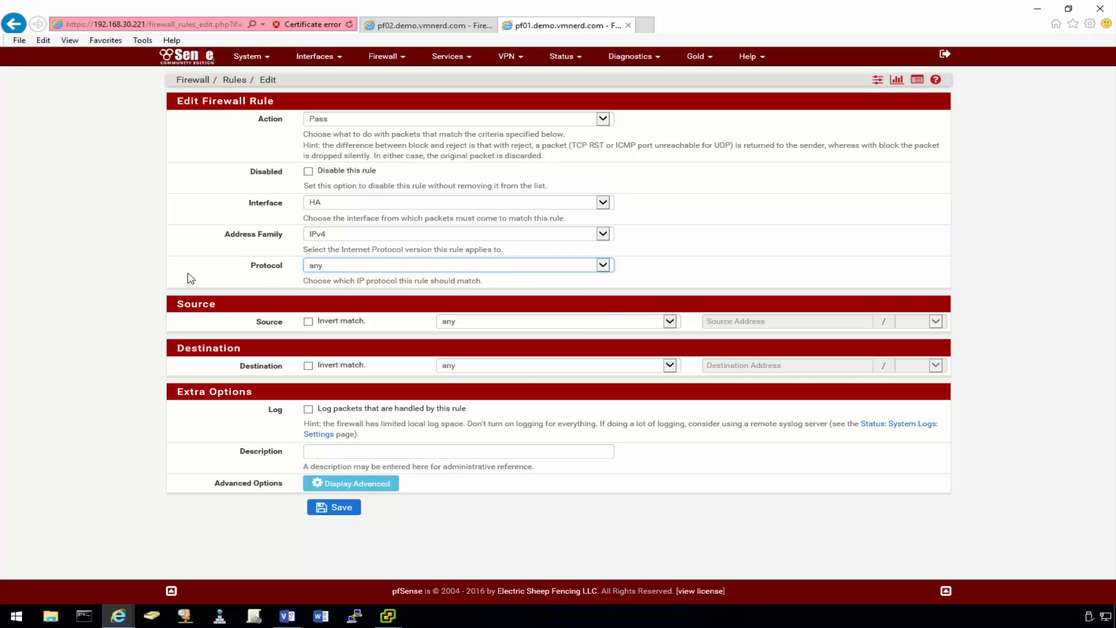
- Set the rule's source and destination to HA net, save it, and apply the changes
{"action": "left_click", "coordinate": [538, 321]}
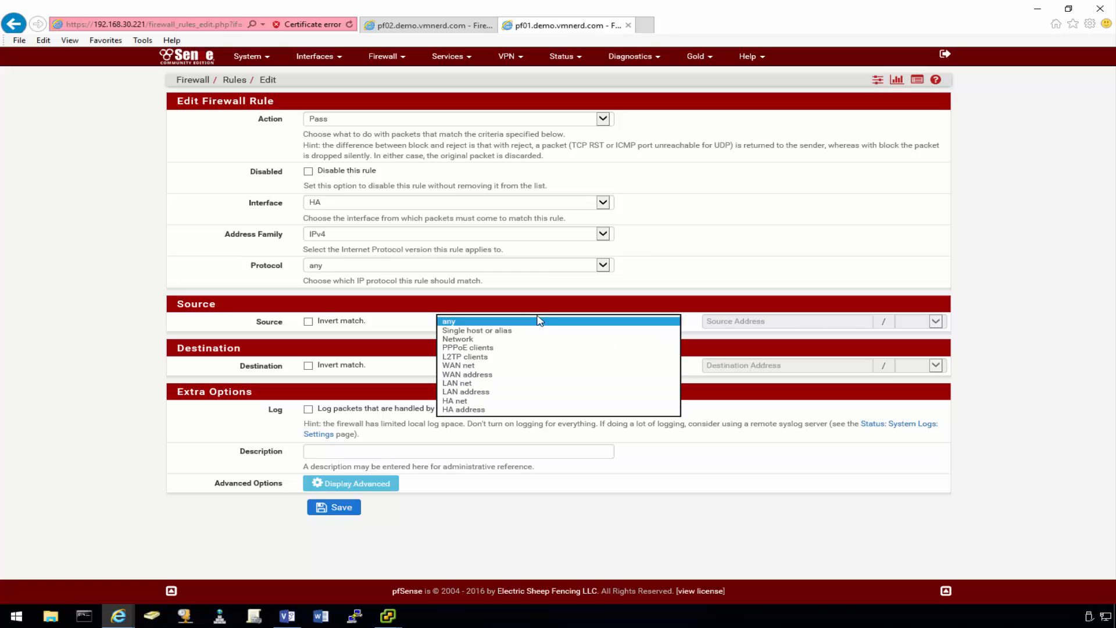
{"action": "left_click", "coordinate": [465, 401]}
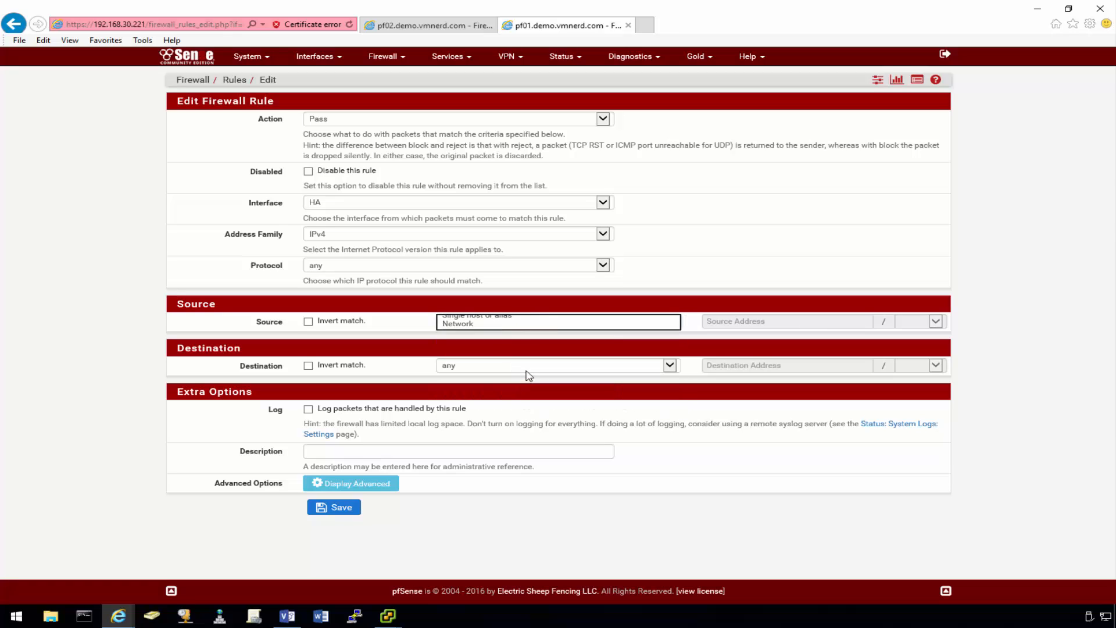
{"action": "left_click", "coordinate": [530, 366]}
{"action": "left_click", "coordinate": [459, 454]}
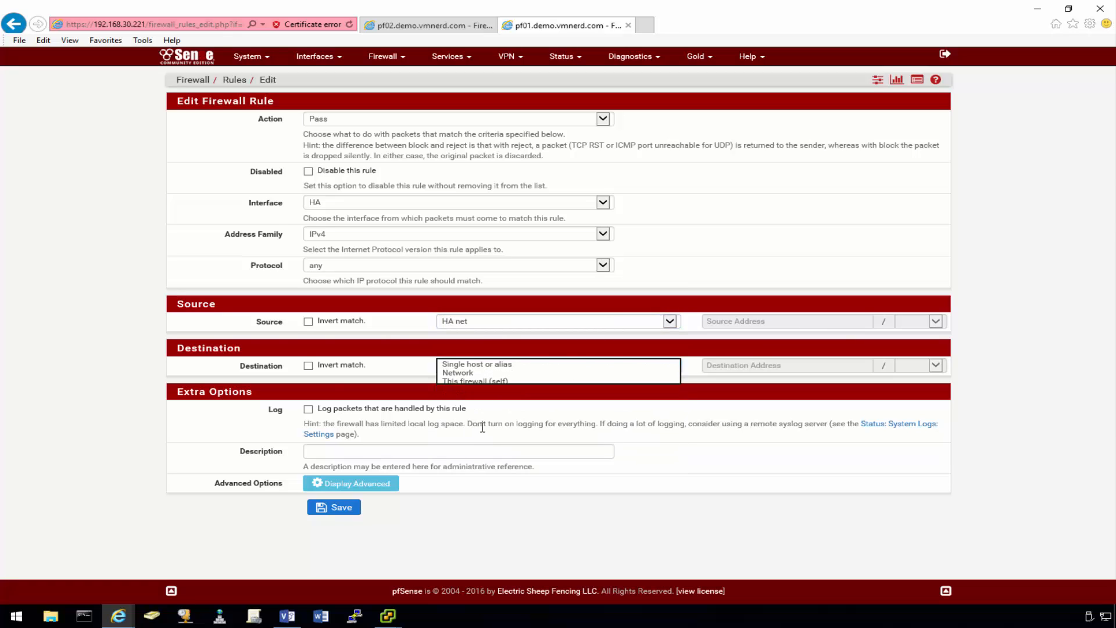
{"action": "left_click", "coordinate": [110, 362]}
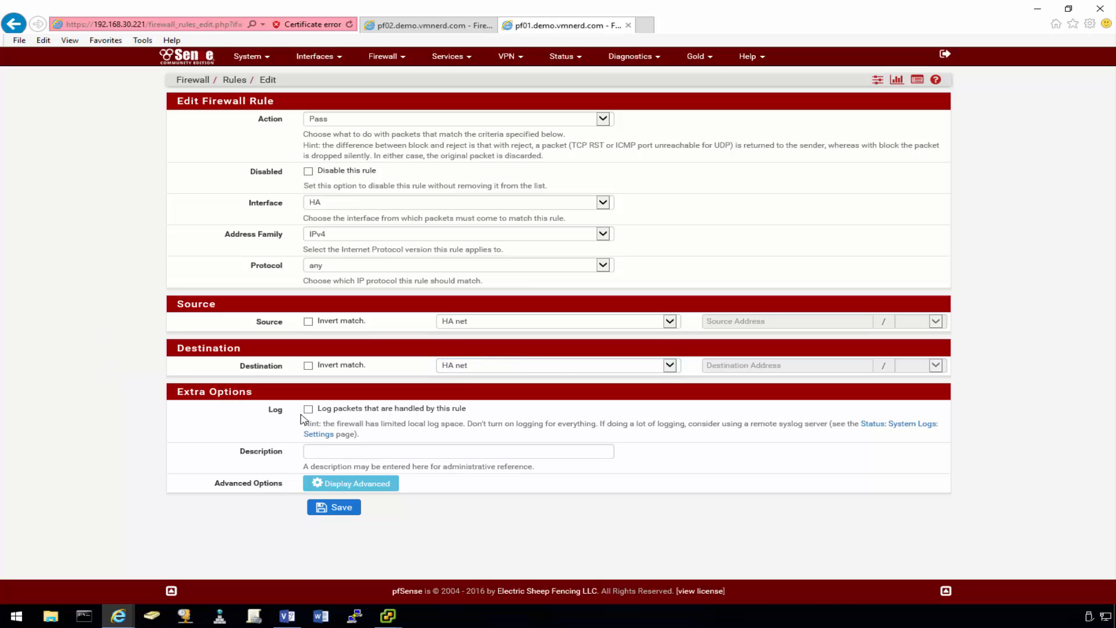
{"action": "left_click", "coordinate": [334, 510]}
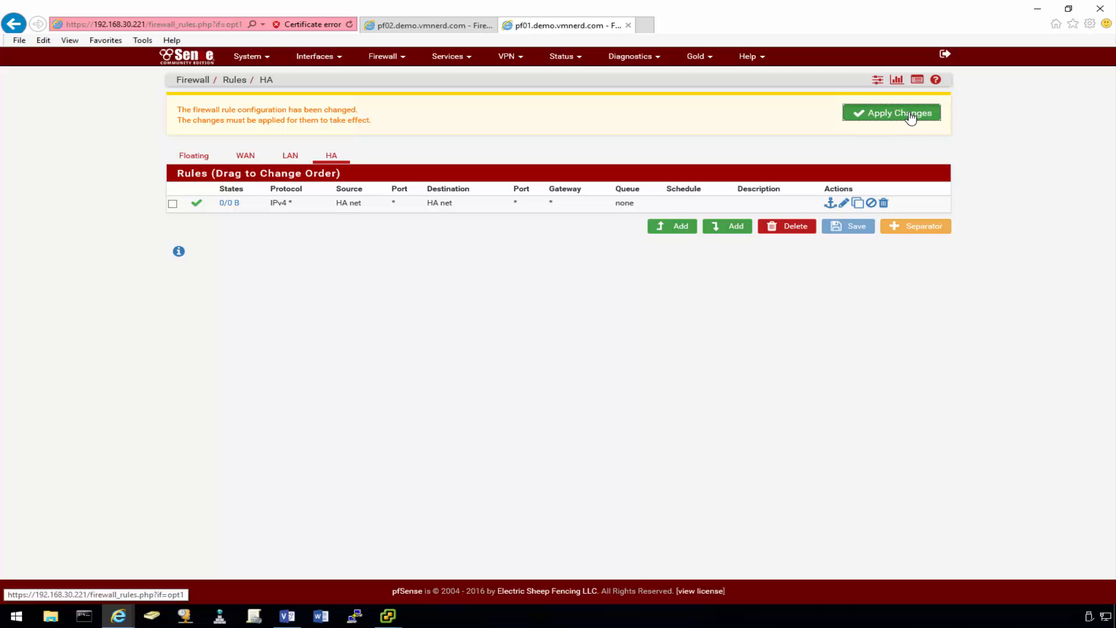
{"action": "left_click", "coordinate": [908, 113]}
{"action": "left_click", "coordinate": [936, 112]}
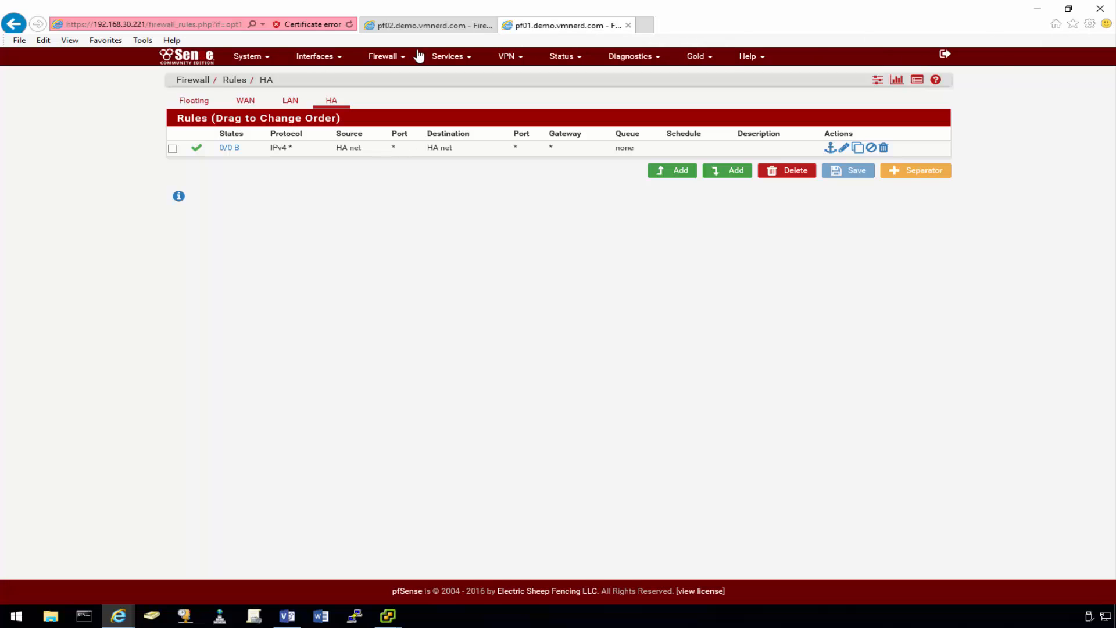
- In System > High Availability Sync, set state synchronization to use the HA interface
{"action": "left_click", "coordinate": [262, 57]}
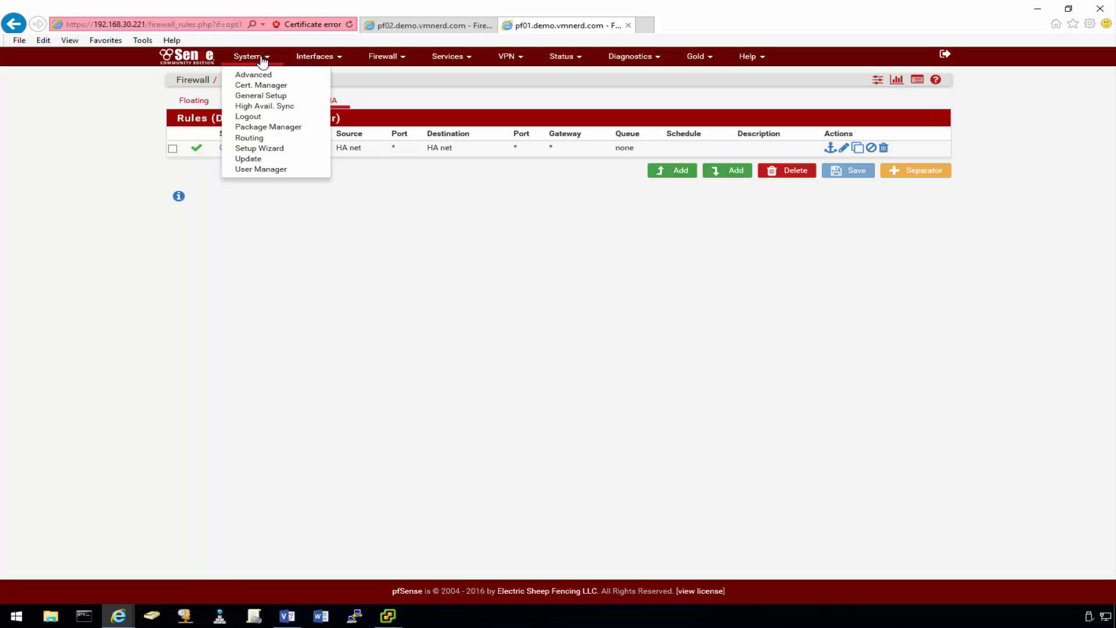
{"action": "left_click", "coordinate": [270, 107]}
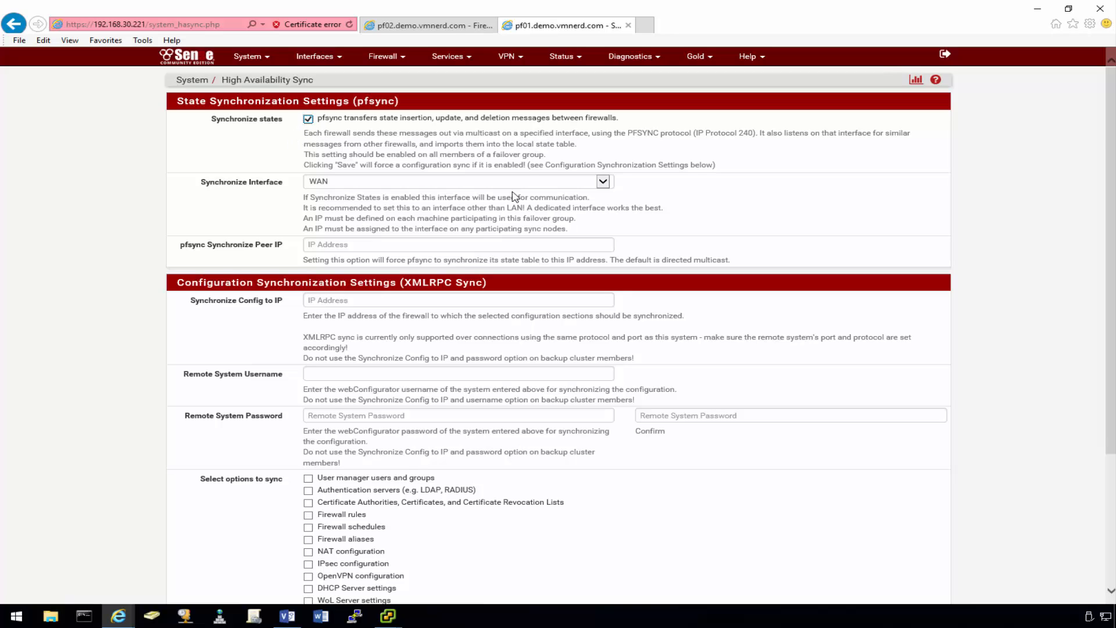
{"action": "left_click", "coordinate": [605, 182]}
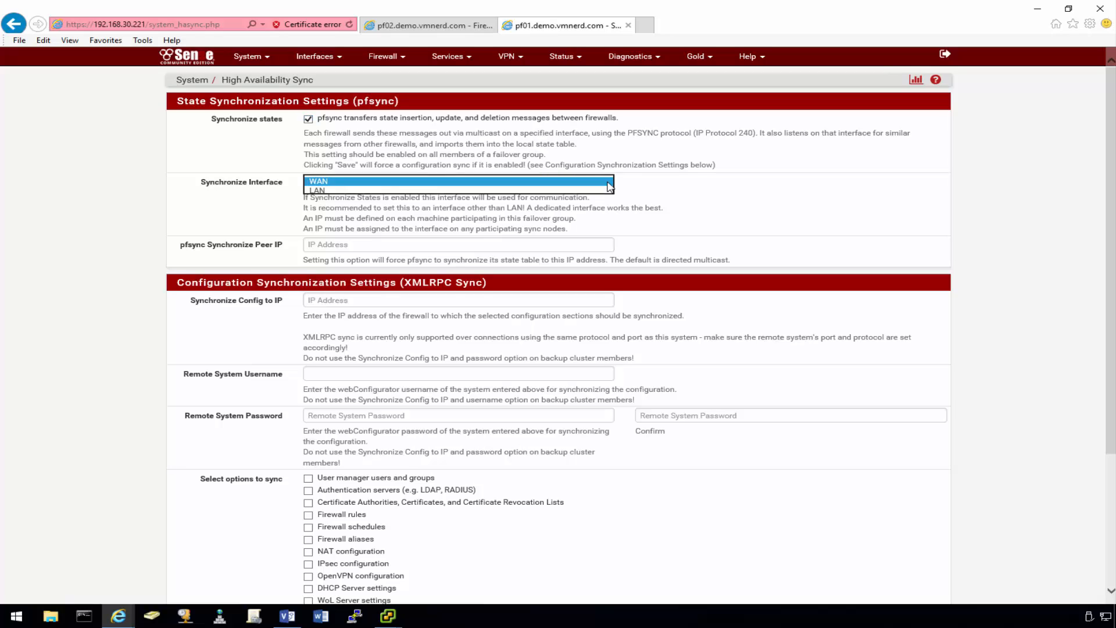
{"action": "left_click", "coordinate": [330, 199]}
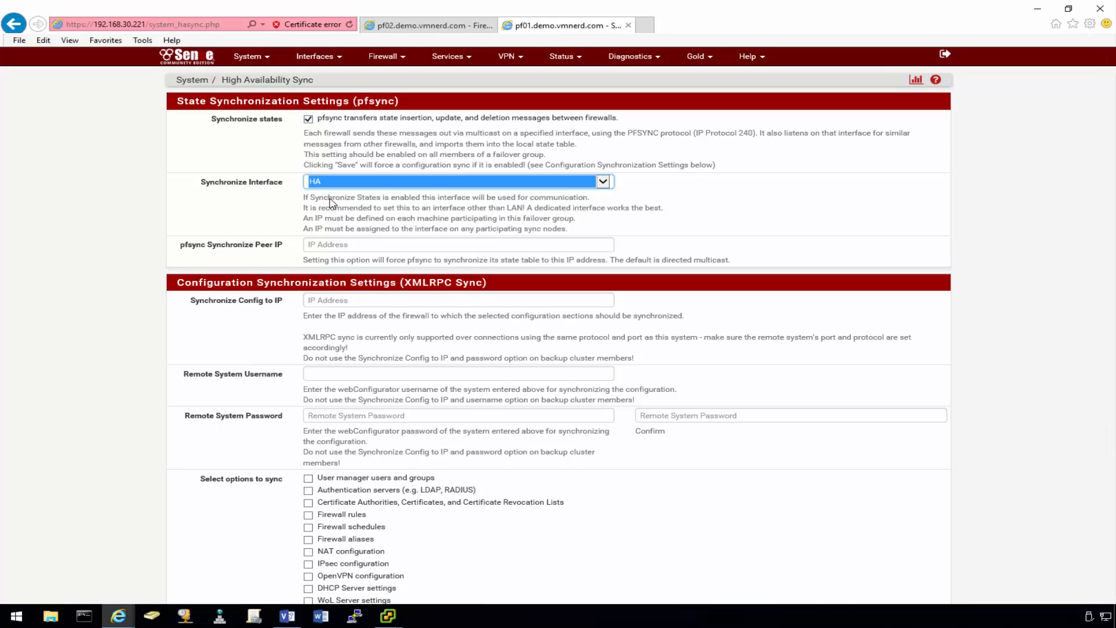
- Enter 192.168.32.222 as the config sync peer and check the Visio network diagram
{"action": "left_click", "coordinate": [218, 219]}
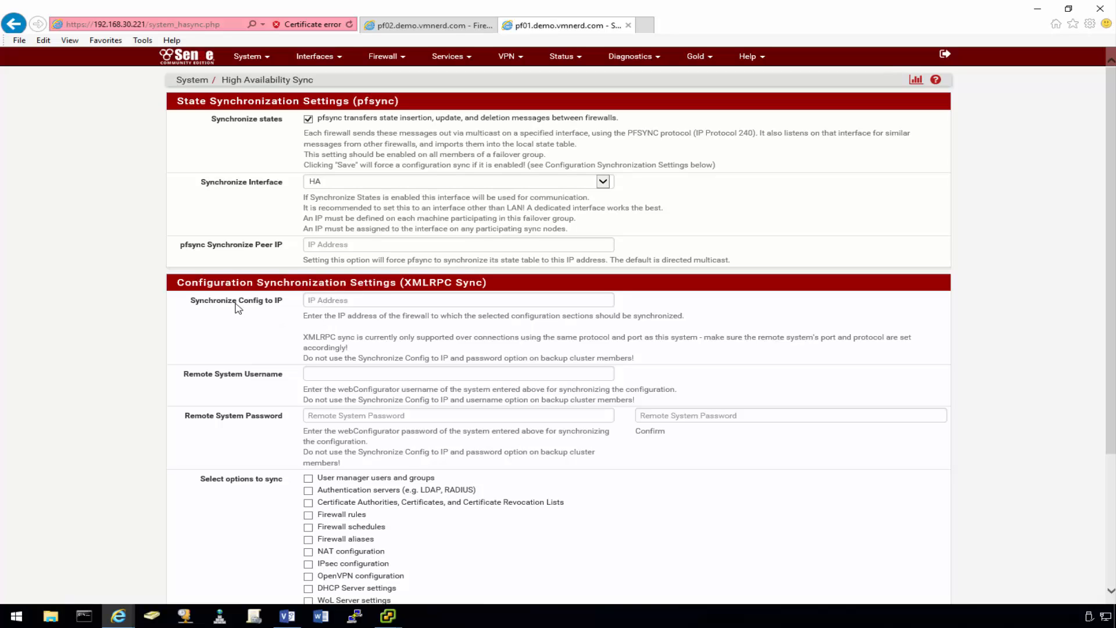
{"action": "left_click", "coordinate": [315, 301]}
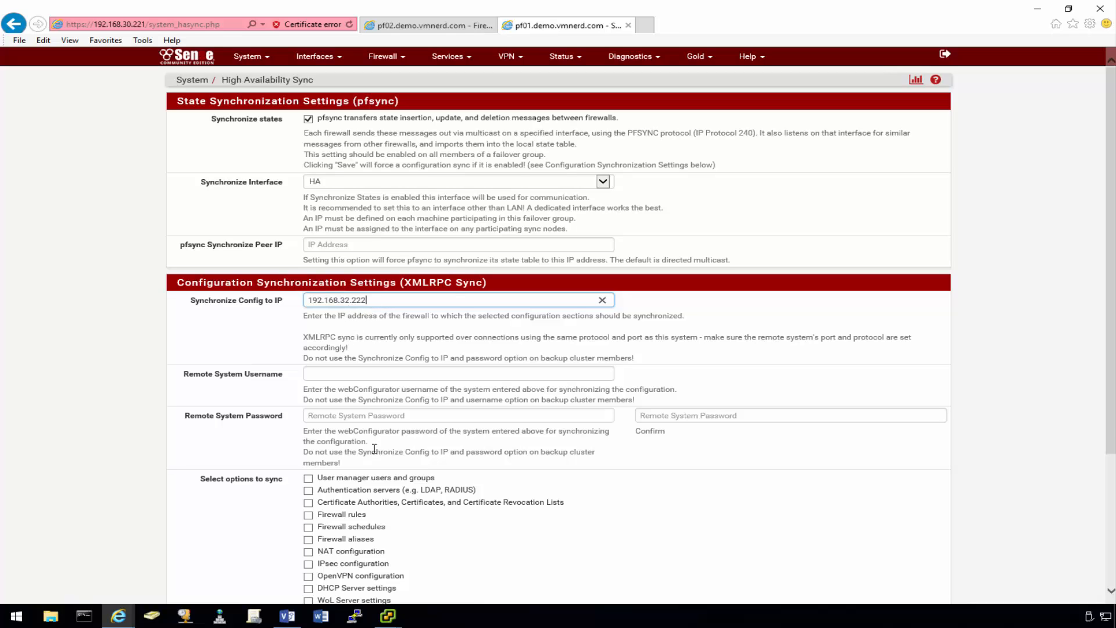
{"action": "left_click", "coordinate": [287, 615]}
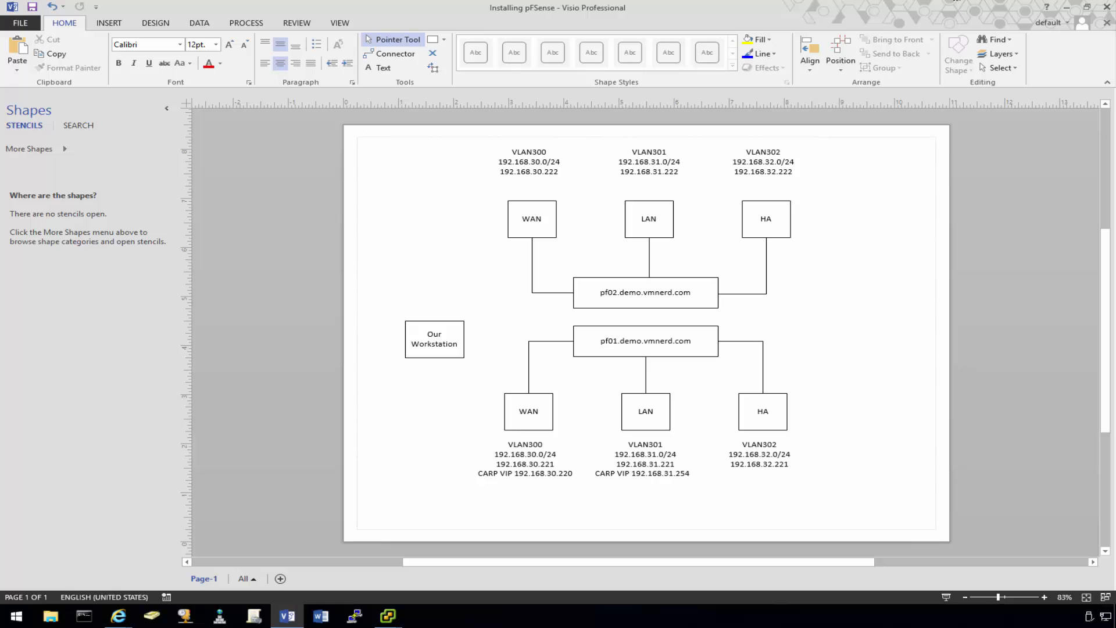
- Return to the sync page and fill in the remote system username, password and confirmation
{"action": "left_click", "coordinate": [1066, 7]}
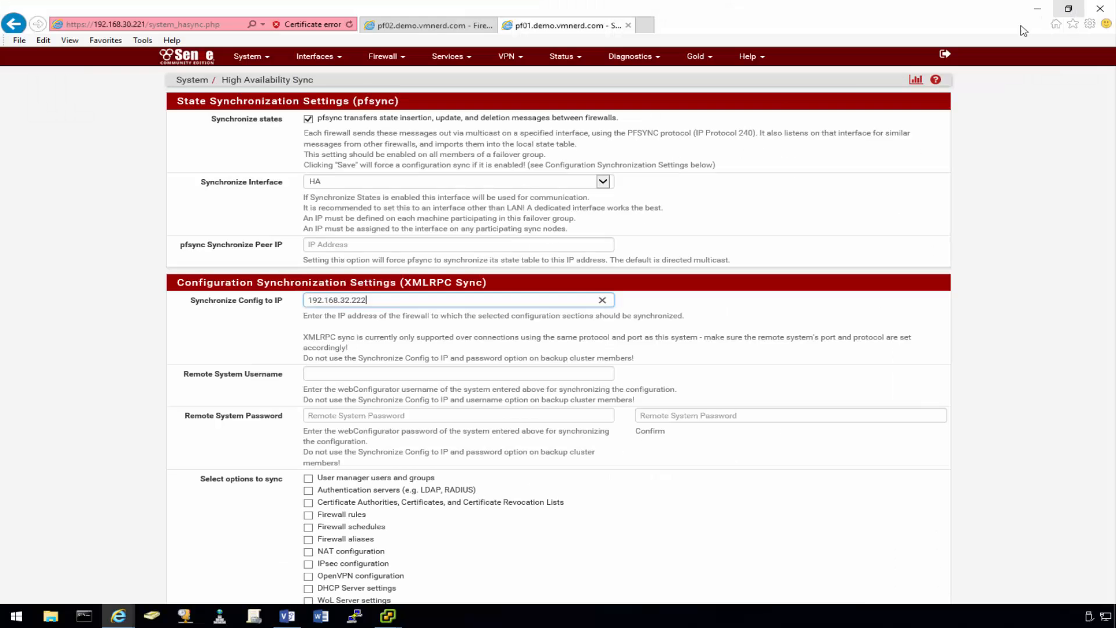
{"action": "left_click", "coordinate": [320, 372]}
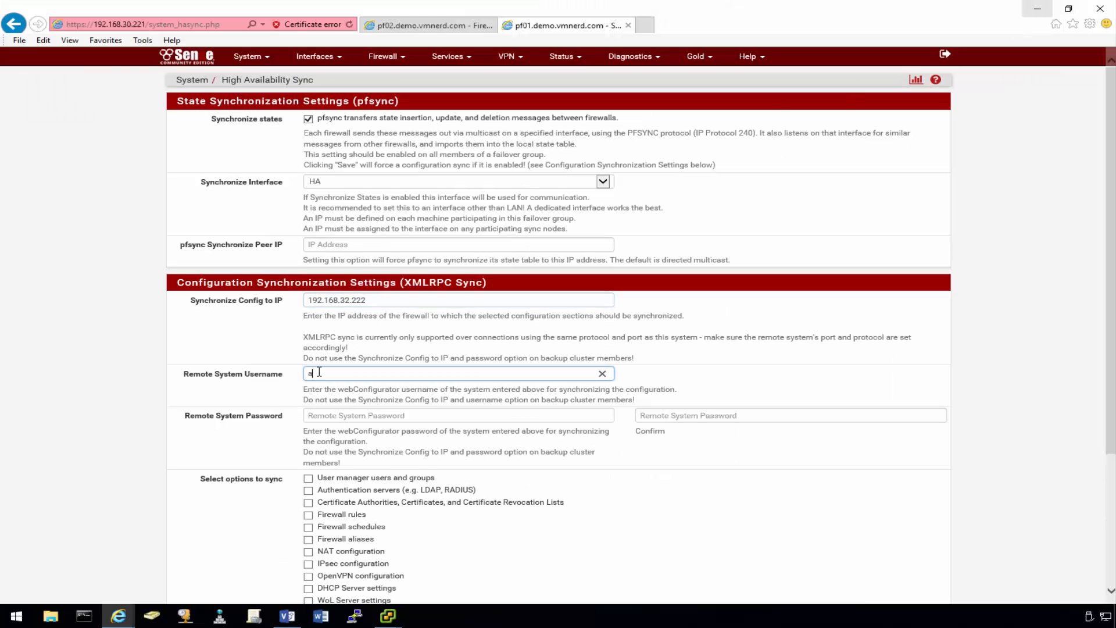
{"action": "key", "text": "Tab"}
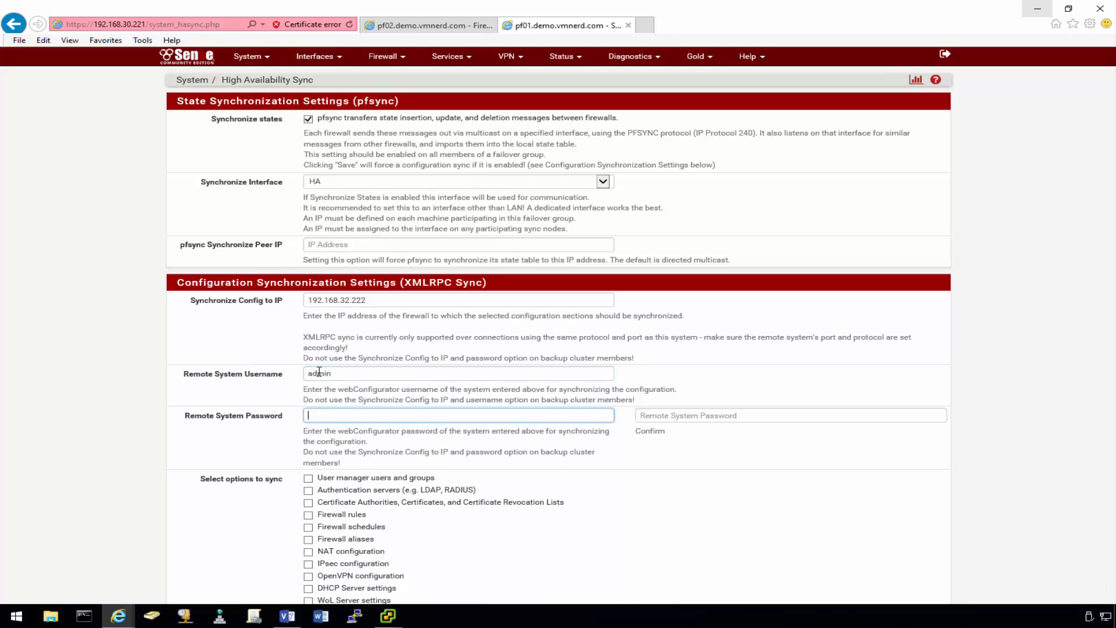
{"action": "type", "text": "pfsense"}
{"action": "key", "text": "Tab"}
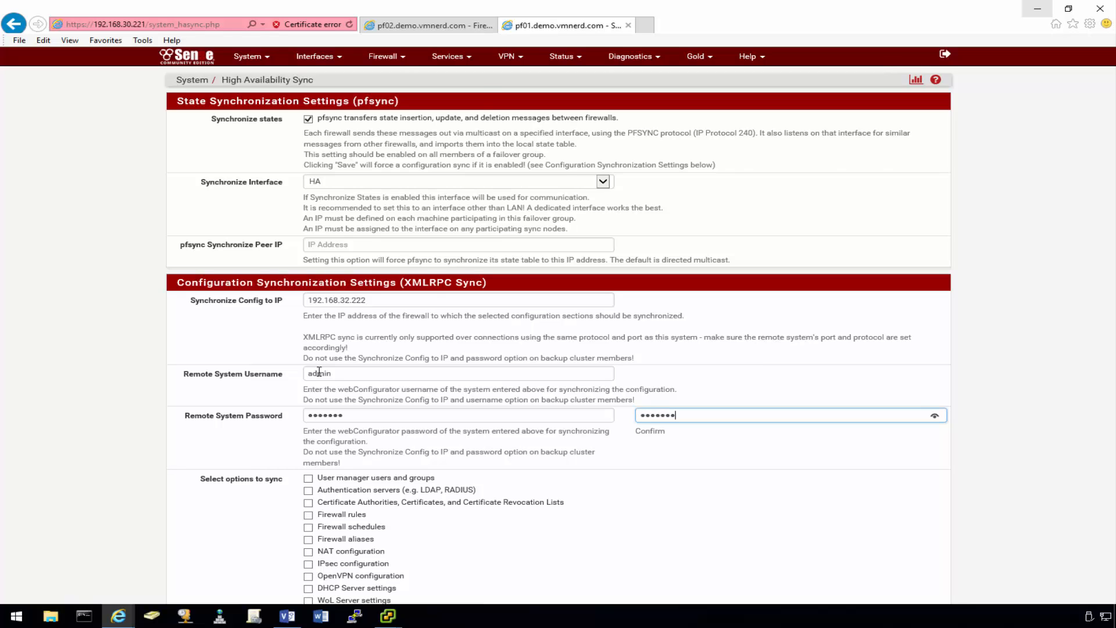
{"action": "type", "text": "pfsense"}
- Select all configuration sections to sync and save the HA sync settings
{"action": "scroll", "coordinate": [319, 384], "scroll_direction": "down", "scroll_amount": 3}
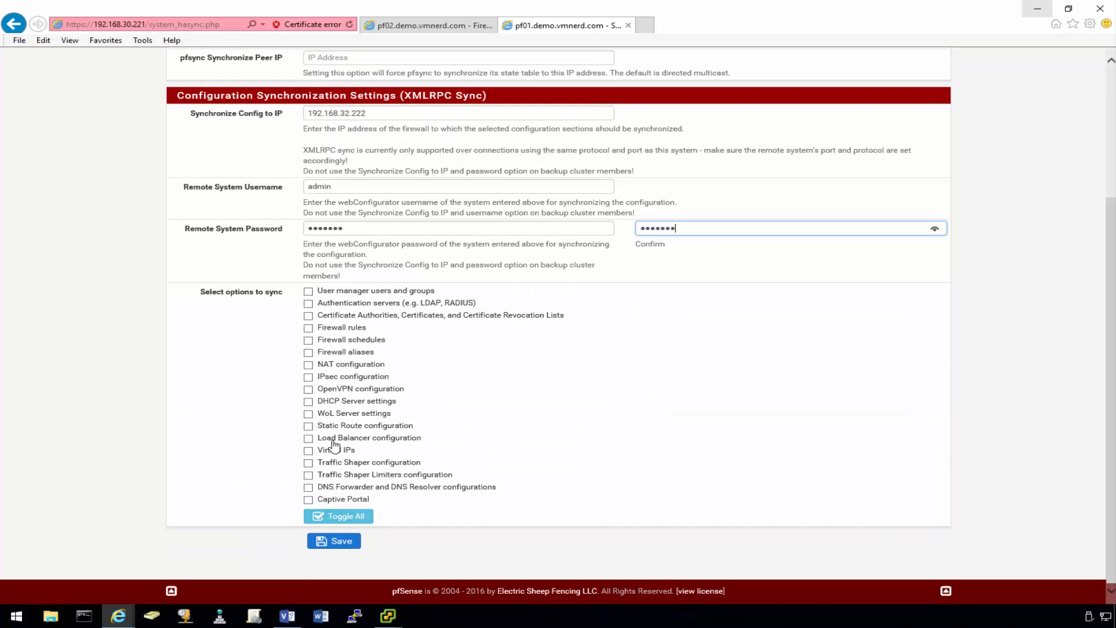
{"action": "left_click", "coordinate": [337, 516]}
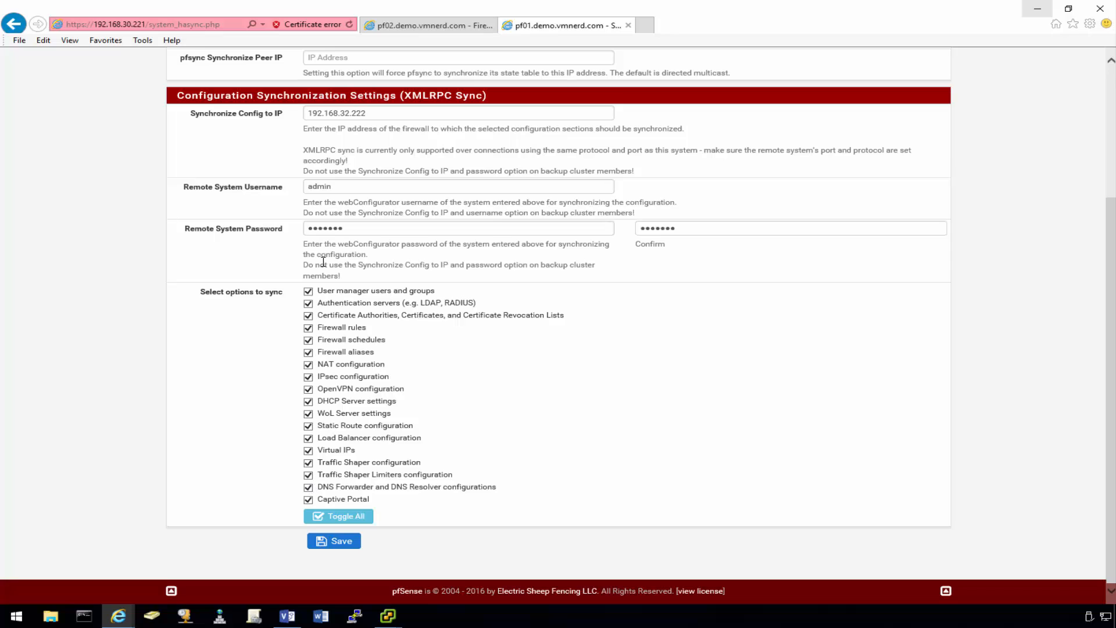
{"action": "left_click", "coordinate": [343, 541]}
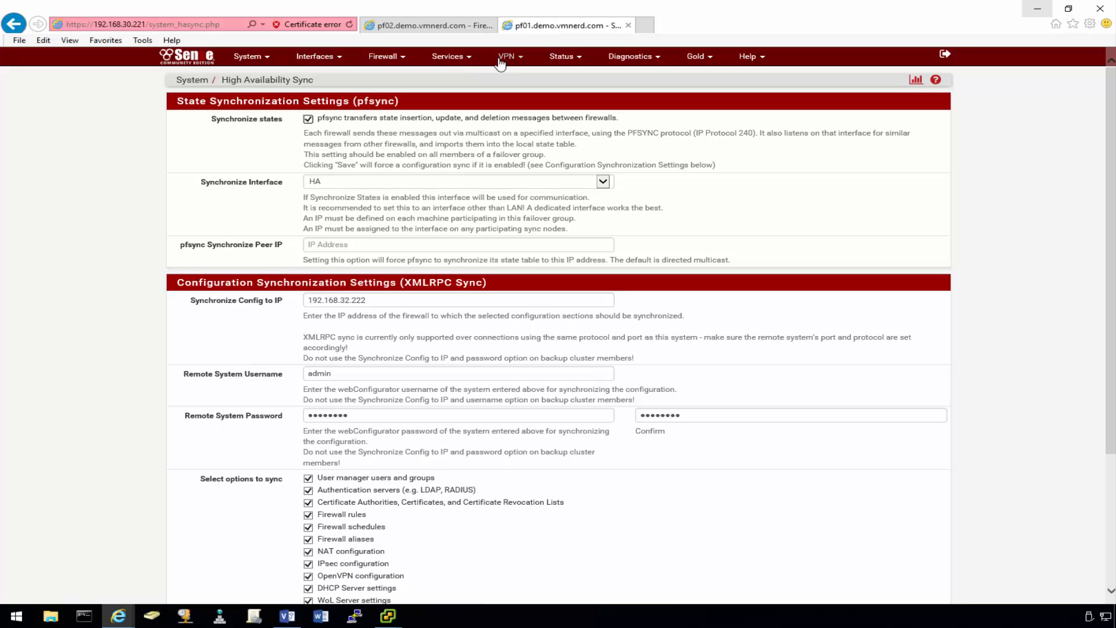
- Enter 192.168.32.222 as the LAN DHCP server's failover peer IP, save, and dismiss the banner
{"action": "left_click", "coordinate": [460, 59]}
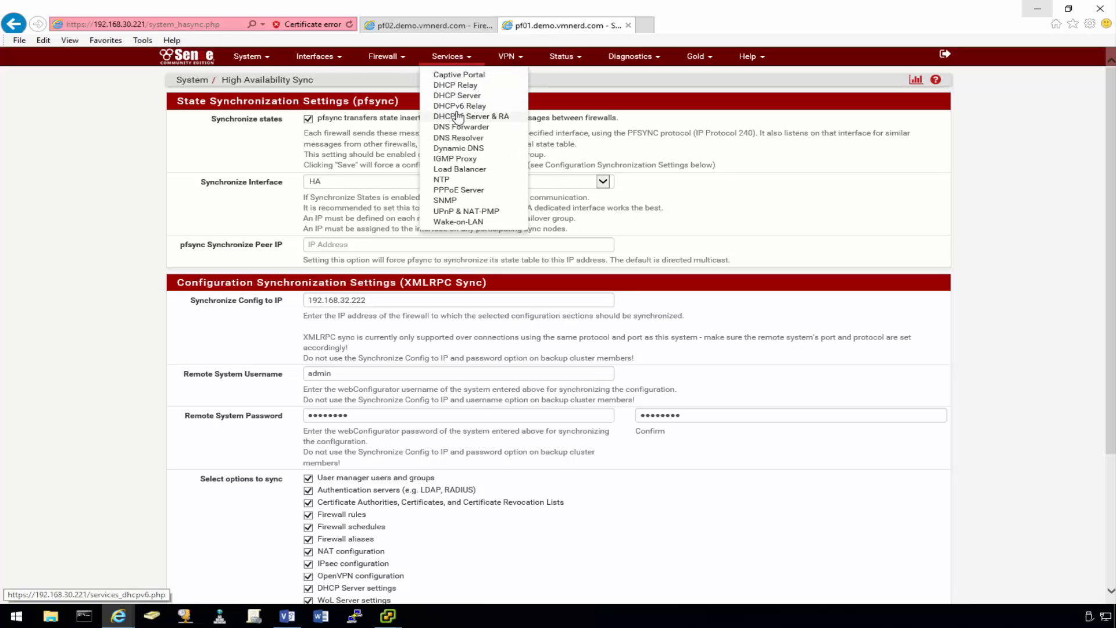
{"action": "left_click", "coordinate": [468, 96]}
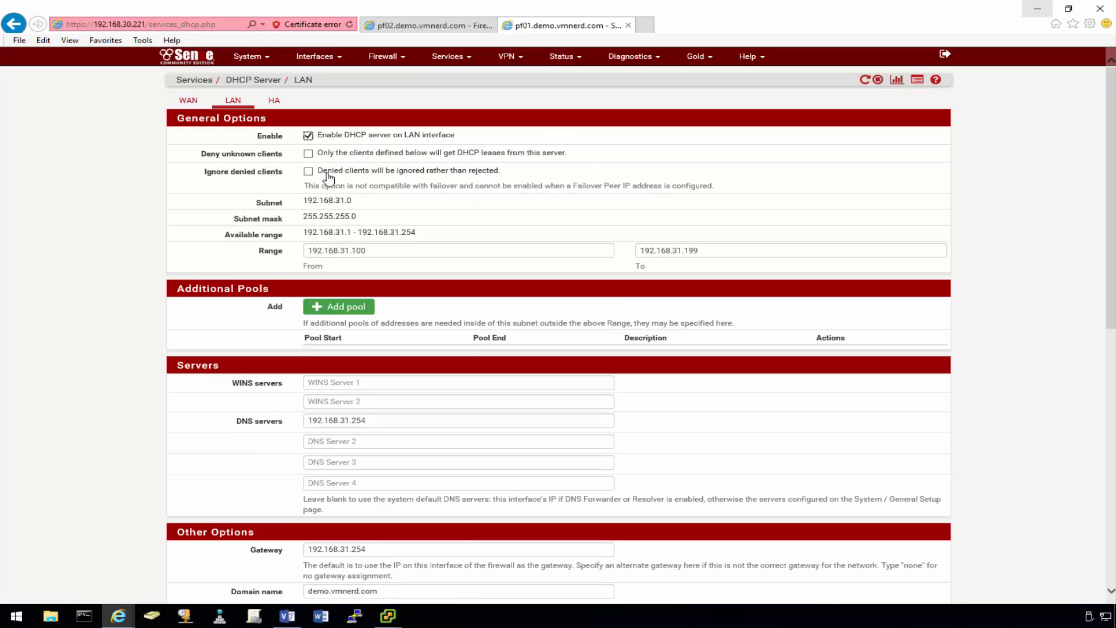
{"action": "scroll", "coordinate": [258, 309], "scroll_direction": "down", "scroll_amount": 3}
{"action": "scroll", "coordinate": [257, 309], "scroll_direction": "down", "scroll_amount": 6}
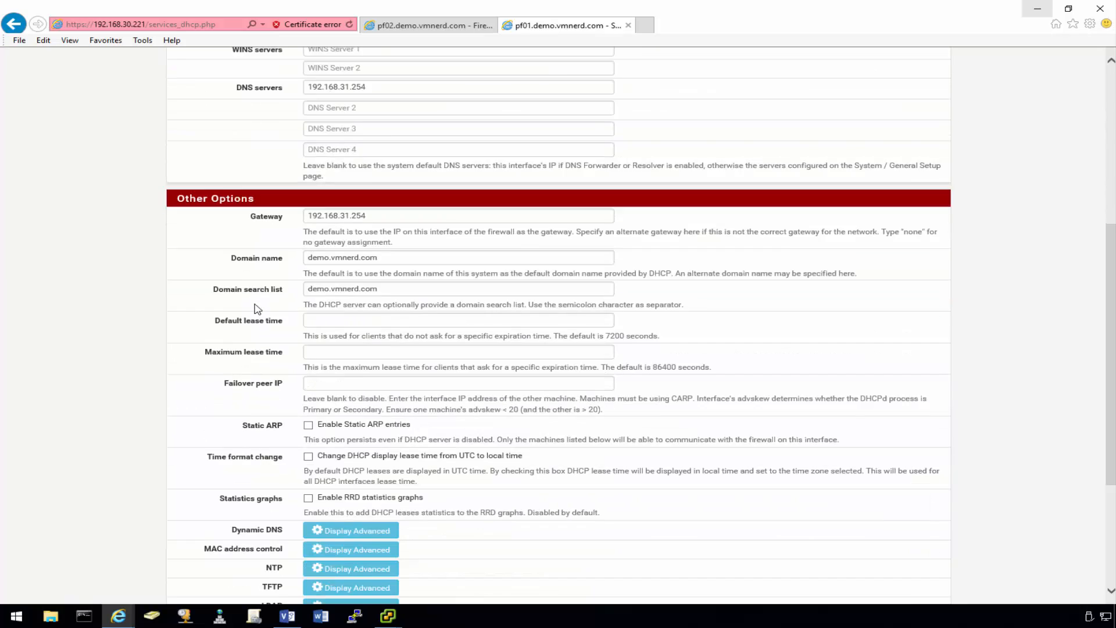
{"action": "scroll", "coordinate": [257, 309], "scroll_direction": "down", "scroll_amount": 1}
{"action": "scroll", "coordinate": [257, 308], "scroll_direction": "up", "scroll_amount": 2}
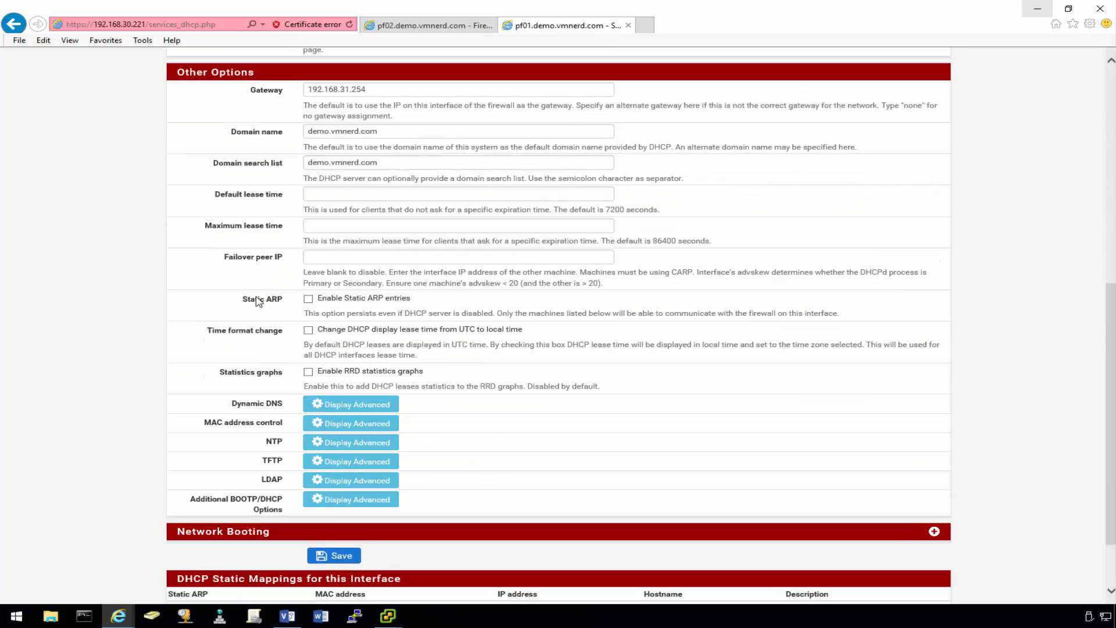
{"action": "left_click", "coordinate": [311, 257]}
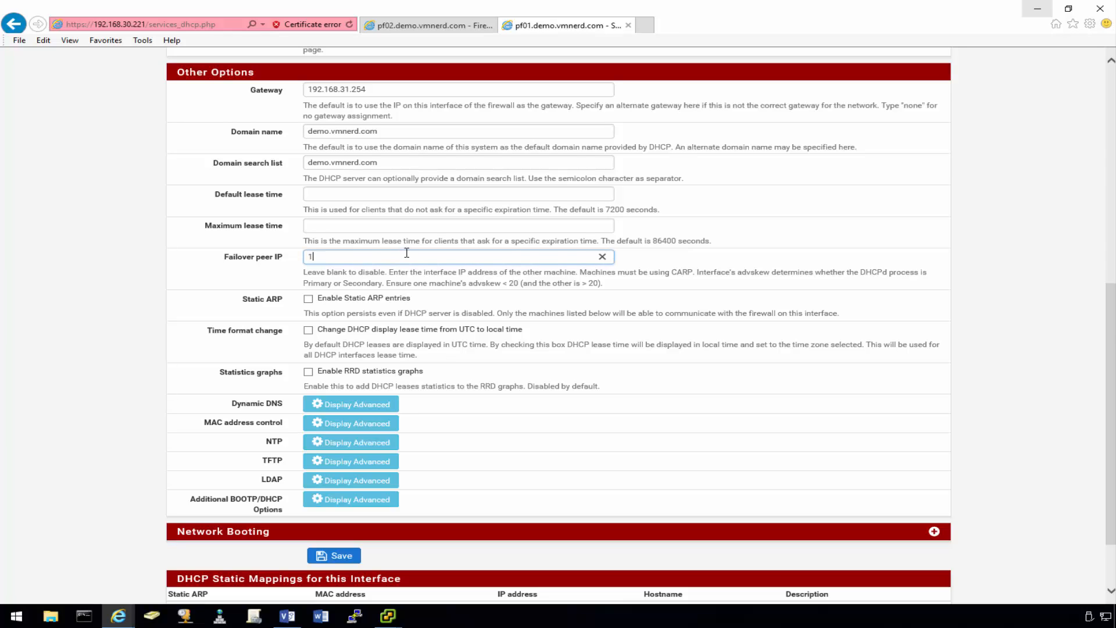
{"action": "type", "text": "192.168.32."}
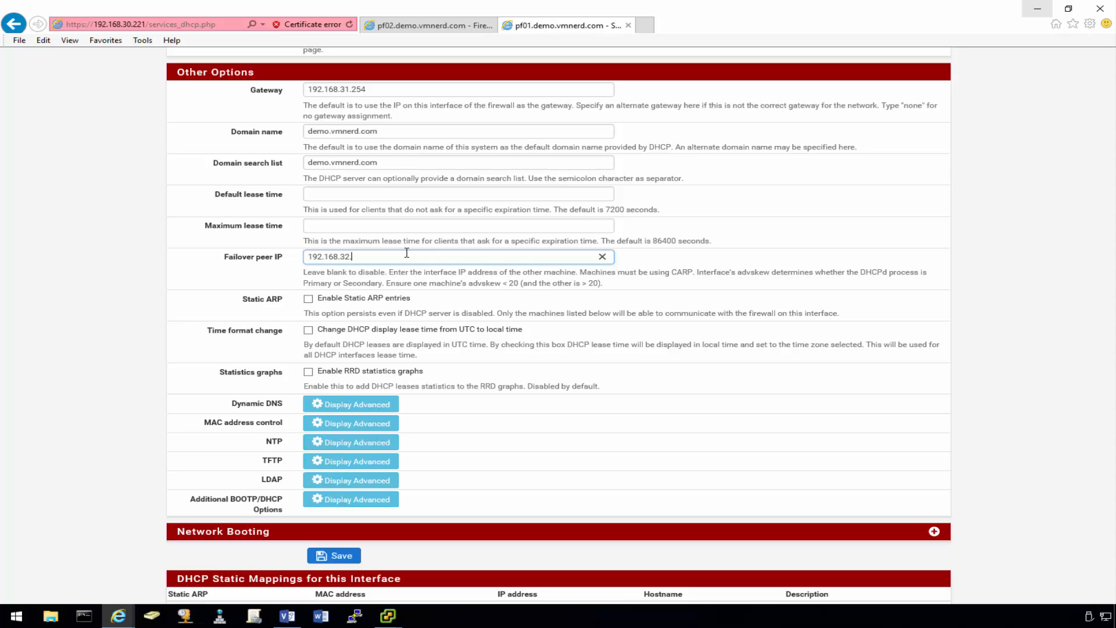
{"action": "type", "text": "222"}
{"action": "scroll", "coordinate": [280, 373], "scroll_direction": "down", "scroll_amount": 3}
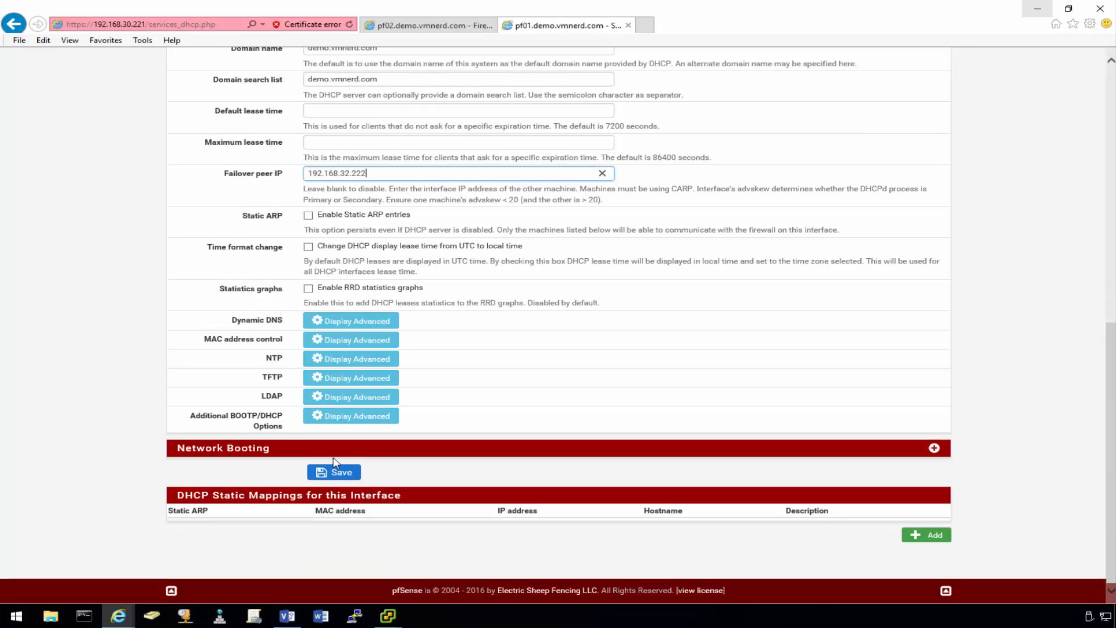
{"action": "left_click", "coordinate": [336, 472]}
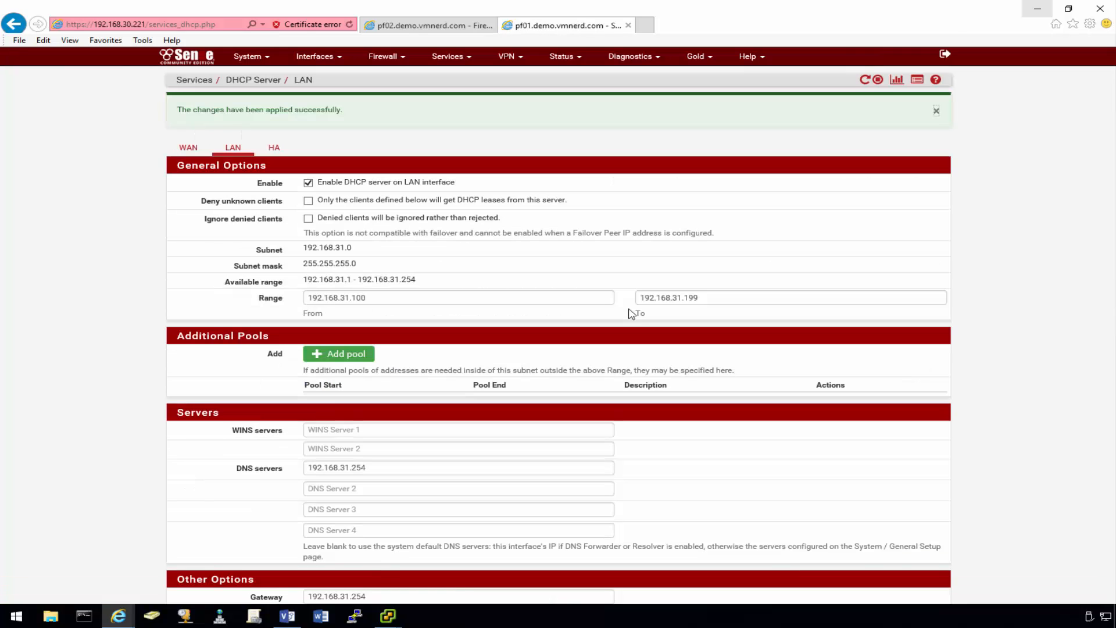
{"action": "left_click", "coordinate": [937, 111]}
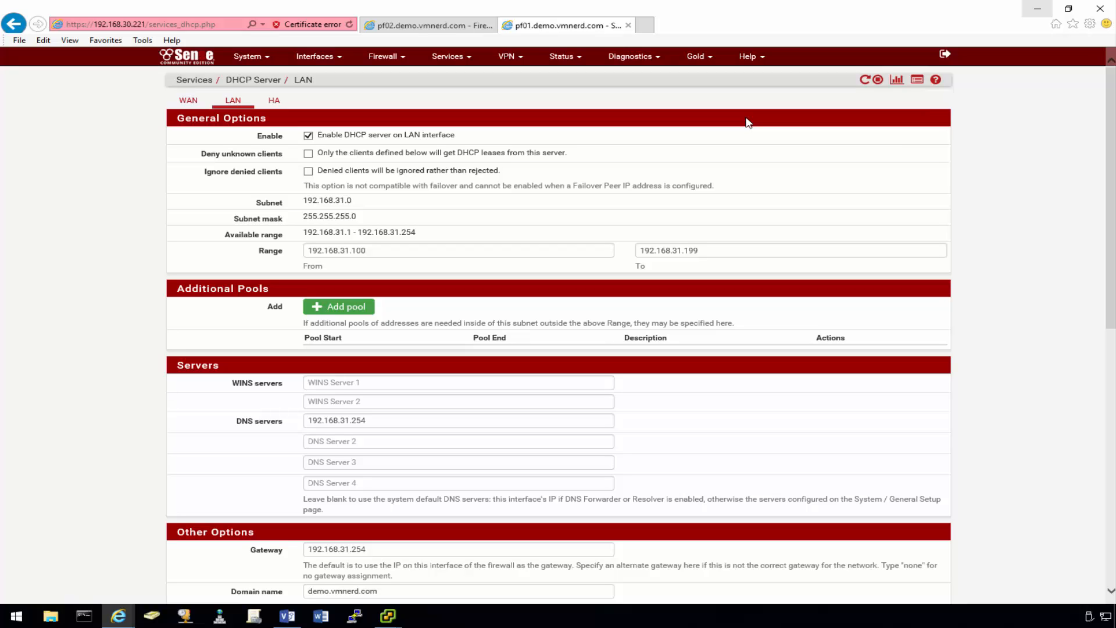
- Switch to pf02 and open its System > High Availability Sync page
{"action": "left_click", "coordinate": [424, 29]}
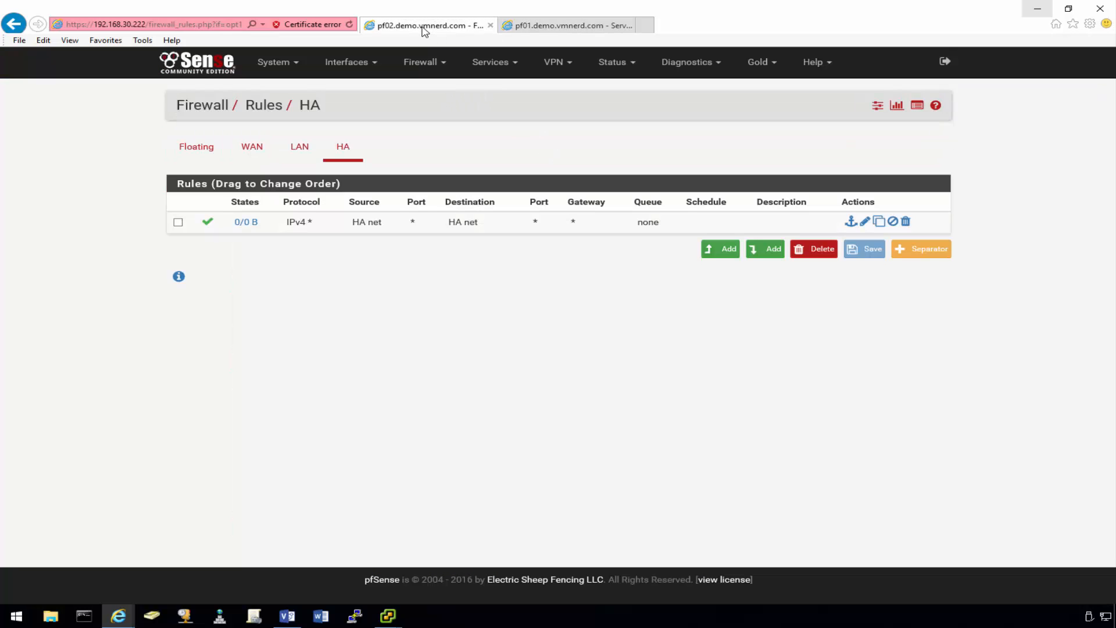
{"action": "left_click", "coordinate": [184, 62]}
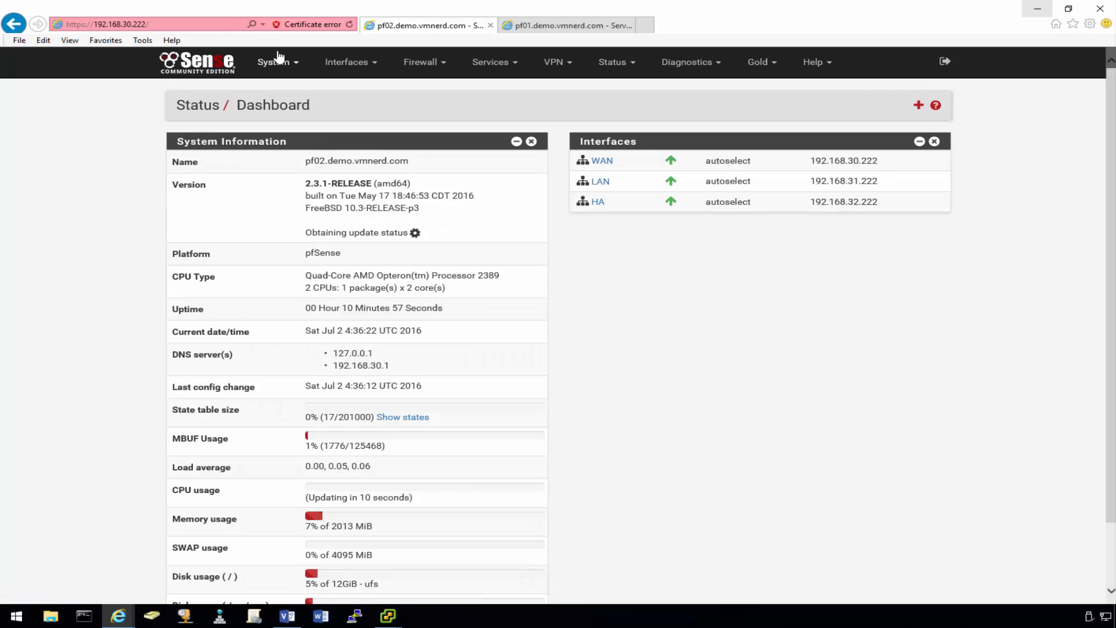
{"action": "left_click", "coordinate": [359, 65]}
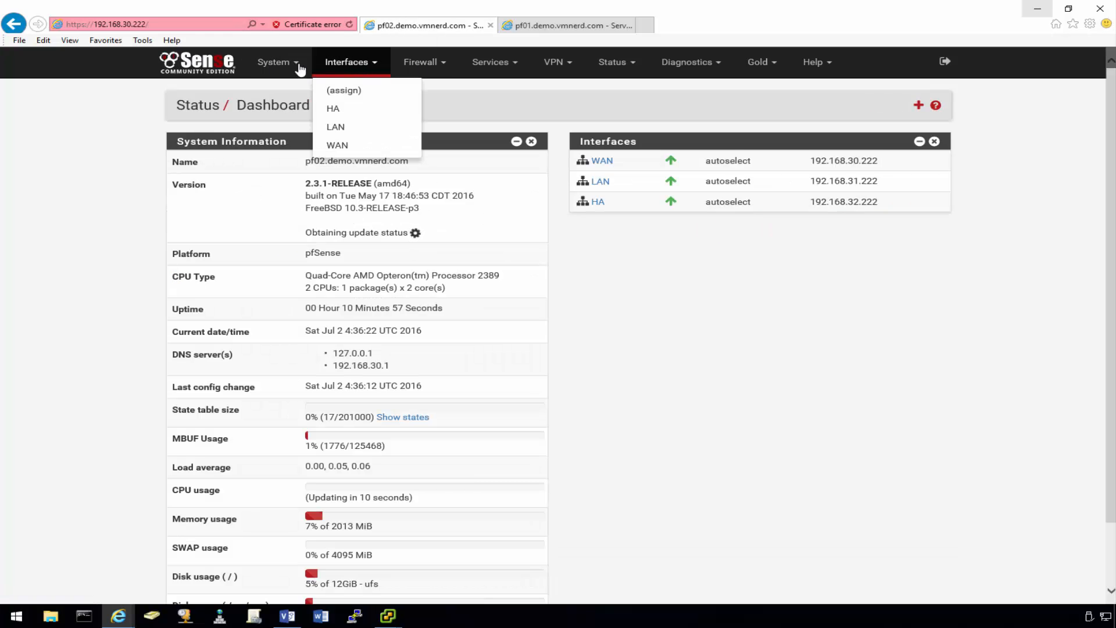
{"action": "left_click", "coordinate": [278, 62]}
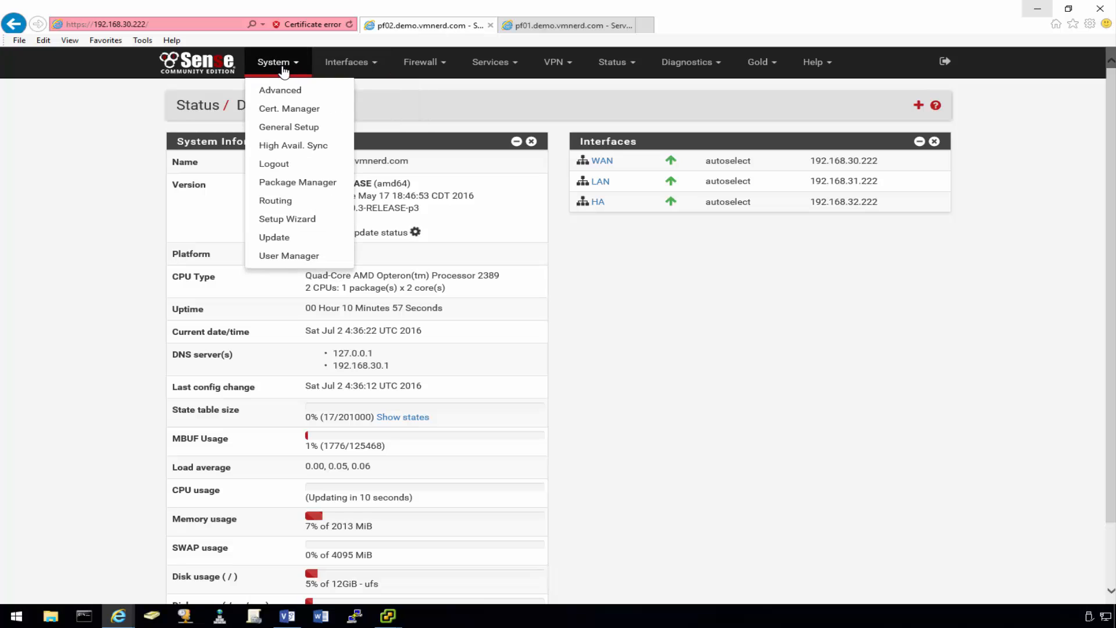
{"action": "left_click", "coordinate": [291, 145]}
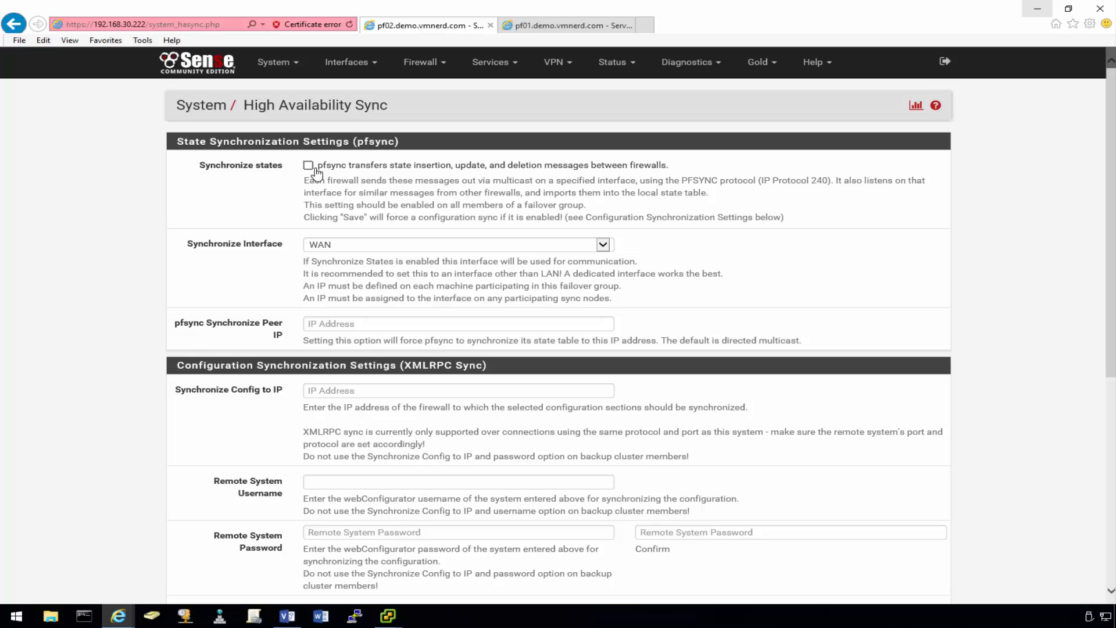
- Enable state synchronization over the HA interface, save, and return to pf02's dashboard
{"action": "left_click", "coordinate": [308, 166]}
{"action": "left_click", "coordinate": [602, 244]}
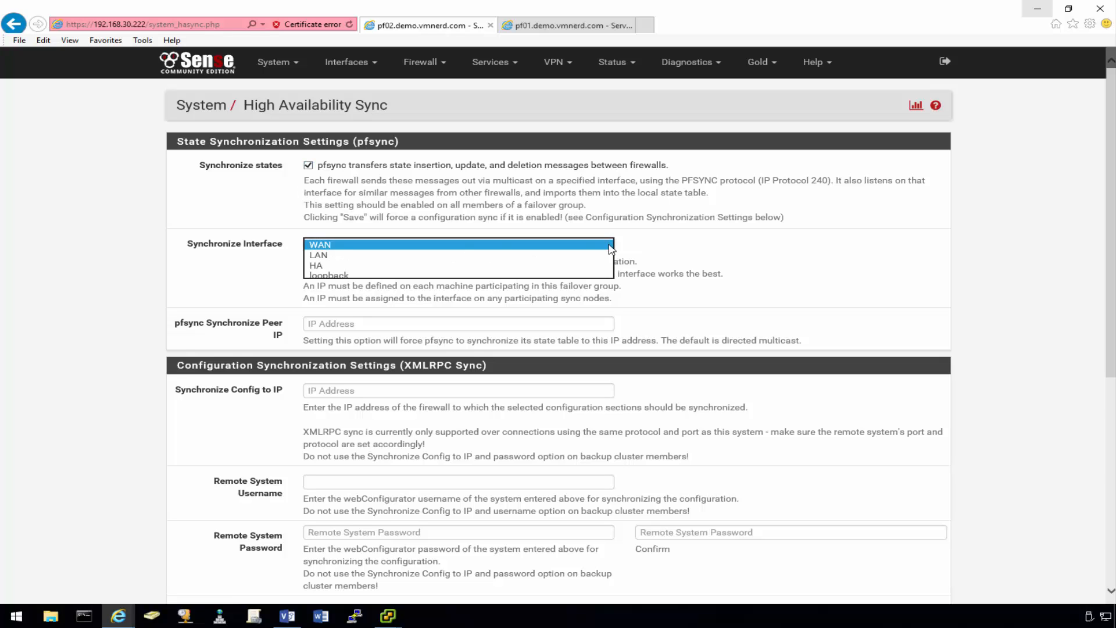
{"action": "left_click", "coordinate": [379, 266]}
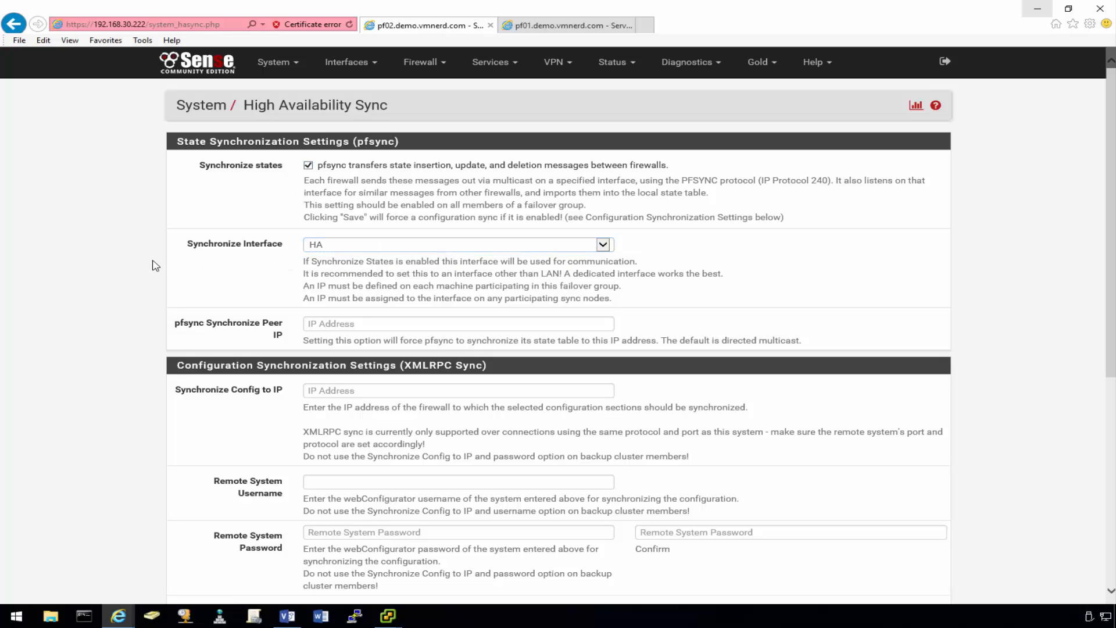
{"action": "scroll", "coordinate": [156, 272], "scroll_direction": "down", "scroll_amount": 5}
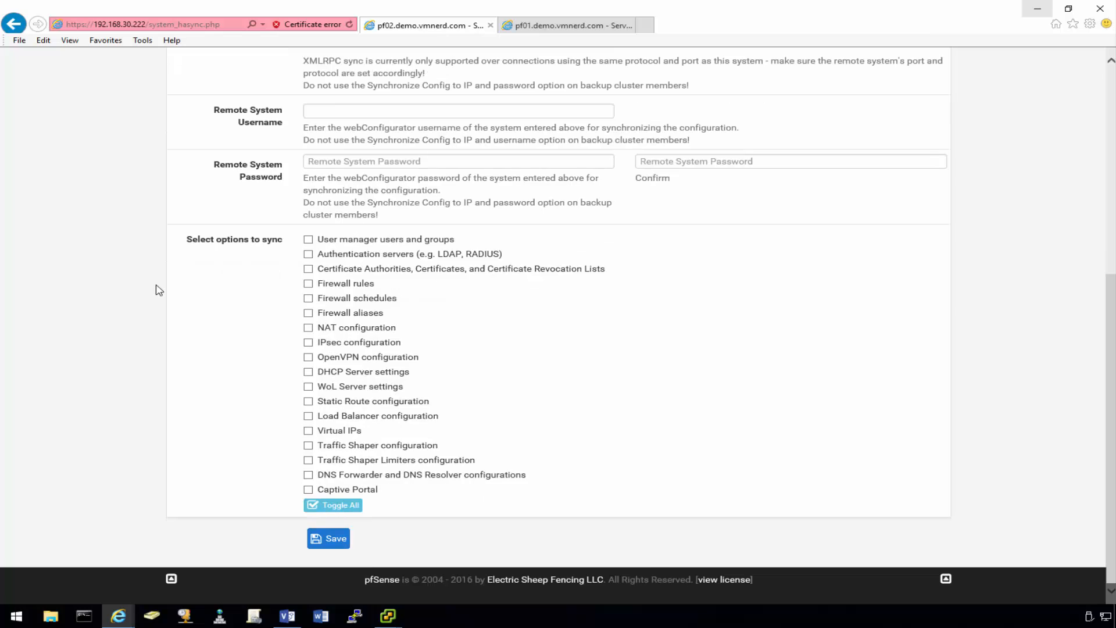
{"action": "scroll", "coordinate": [165, 280], "scroll_direction": "up", "scroll_amount": 5}
{"action": "scroll", "coordinate": [168, 283], "scroll_direction": "down", "scroll_amount": 5}
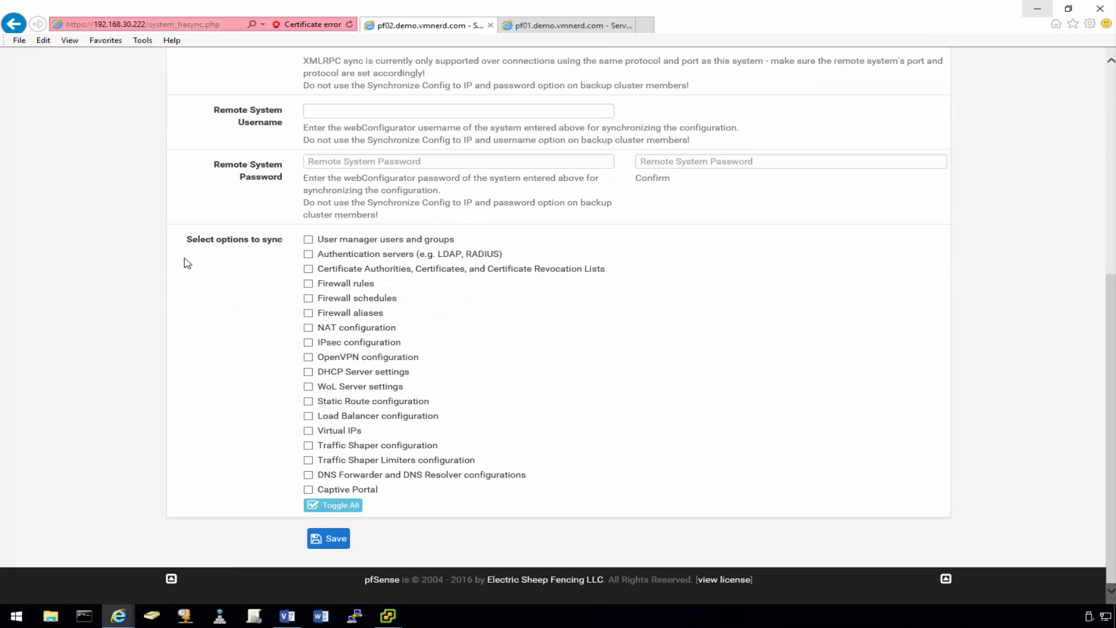
{"action": "left_click", "coordinate": [328, 539]}
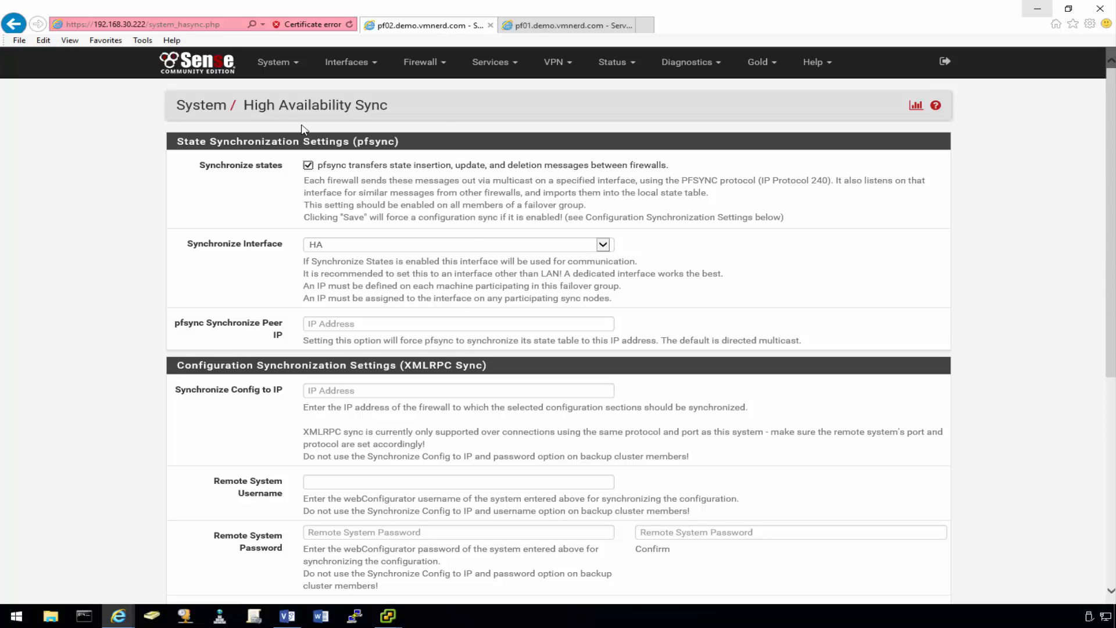
{"action": "left_click", "coordinate": [208, 70]}
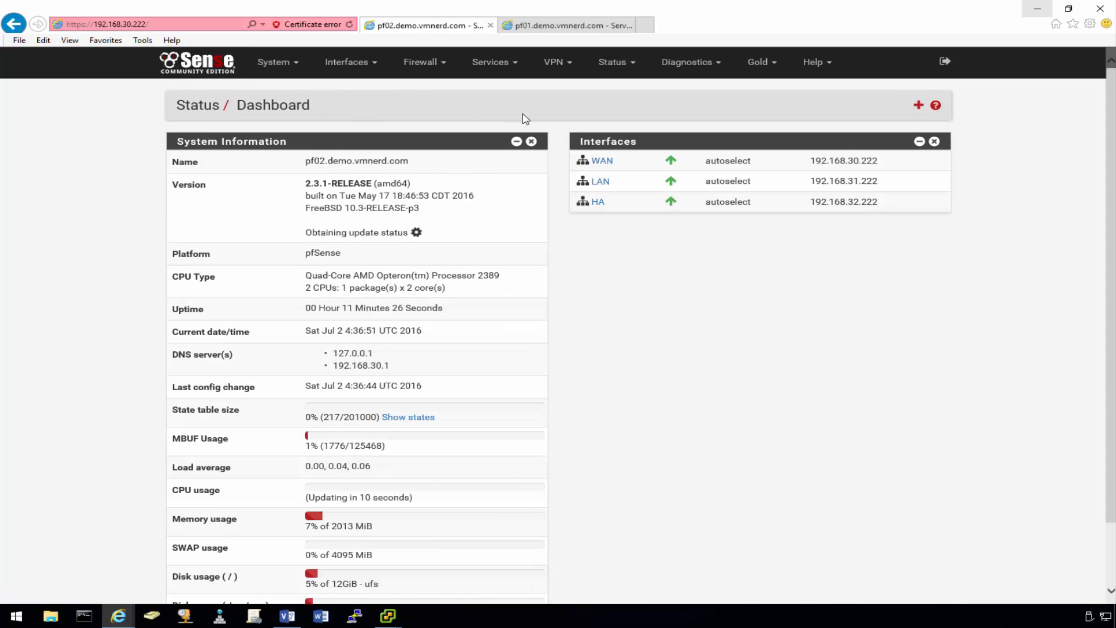
- Show pf02's CARP status with WAN 192.168.30.220/24 and LAN 192.168.31.254/24 both BACKUP
{"action": "left_click", "coordinate": [493, 67]}
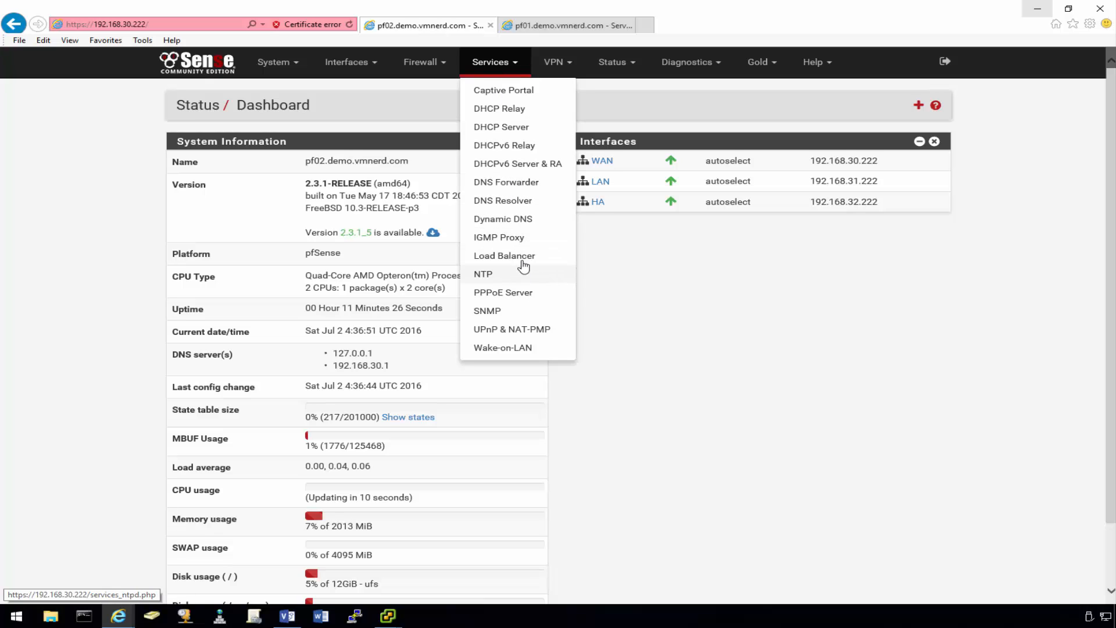
{"action": "left_click", "coordinate": [613, 63]}
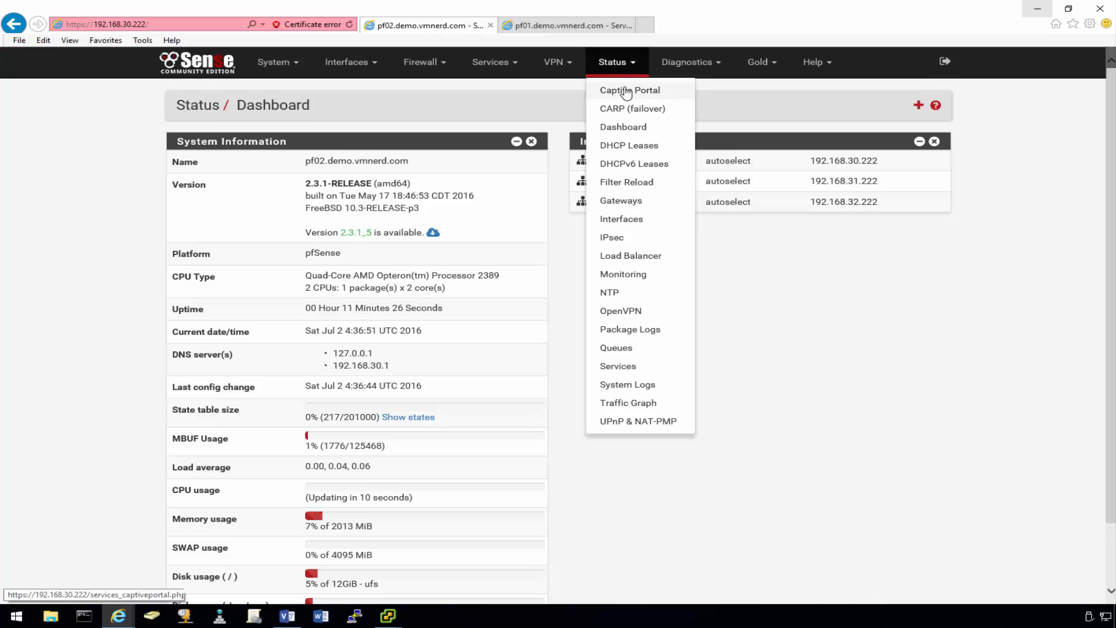
{"action": "left_click", "coordinate": [624, 109]}
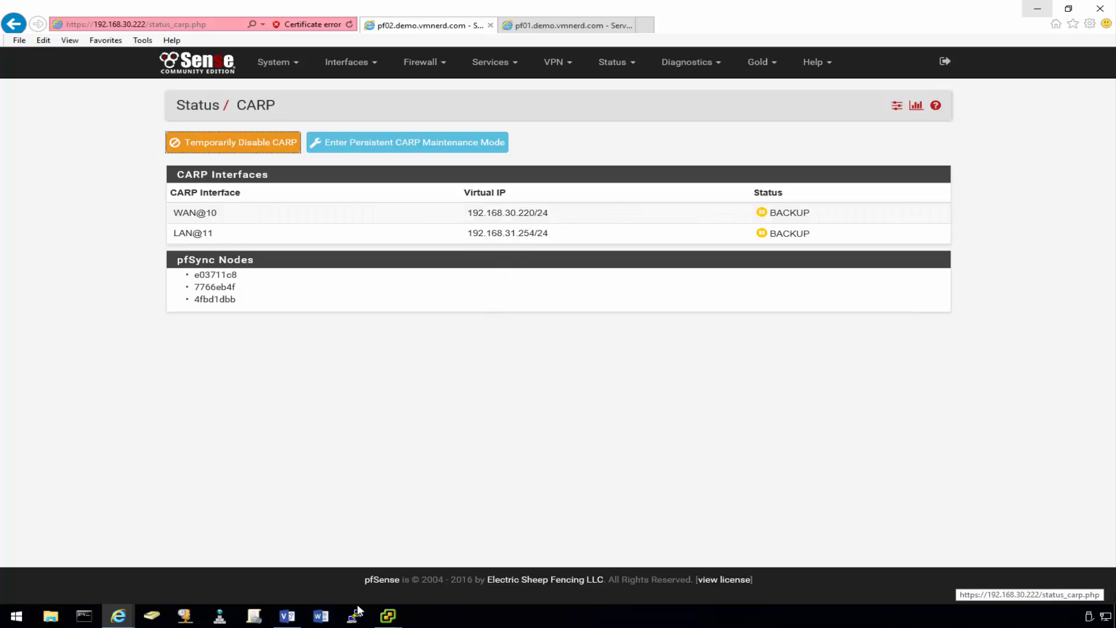
{"action": "left_click", "coordinate": [295, 620]}
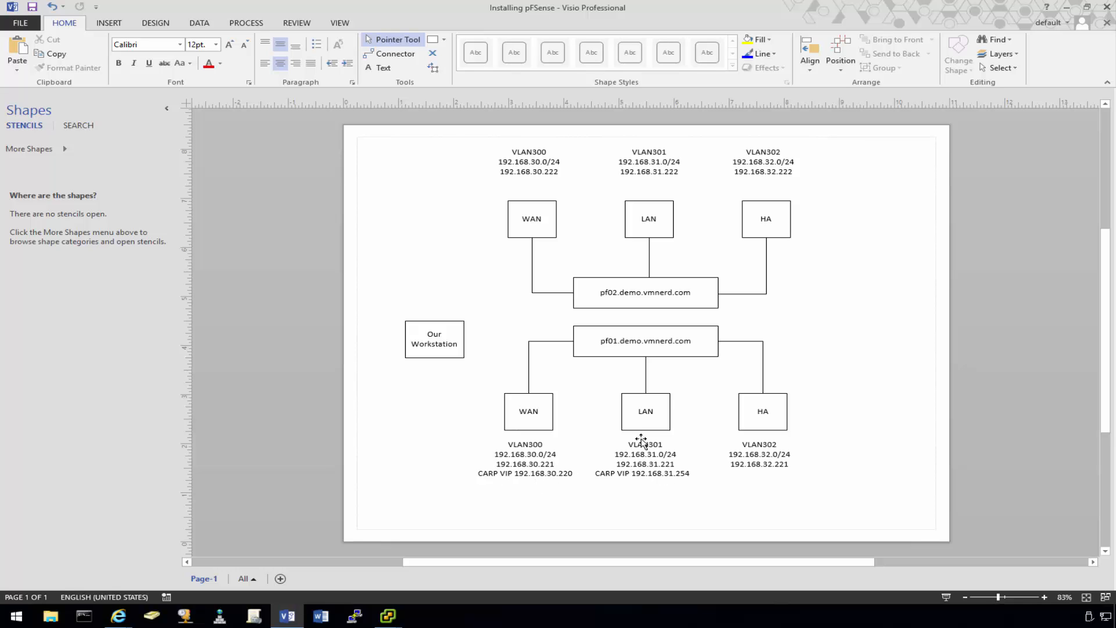
{"action": "left_click", "coordinate": [1066, 7]}
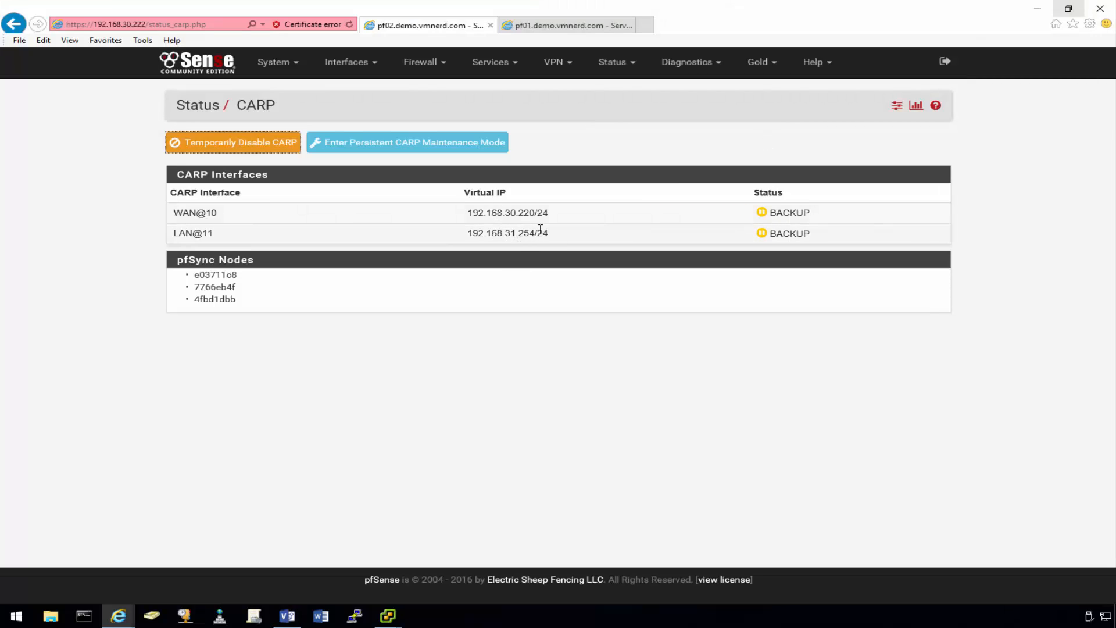
- Review pf02's LAN DHCP server failover settings
{"action": "left_click", "coordinate": [513, 69]}
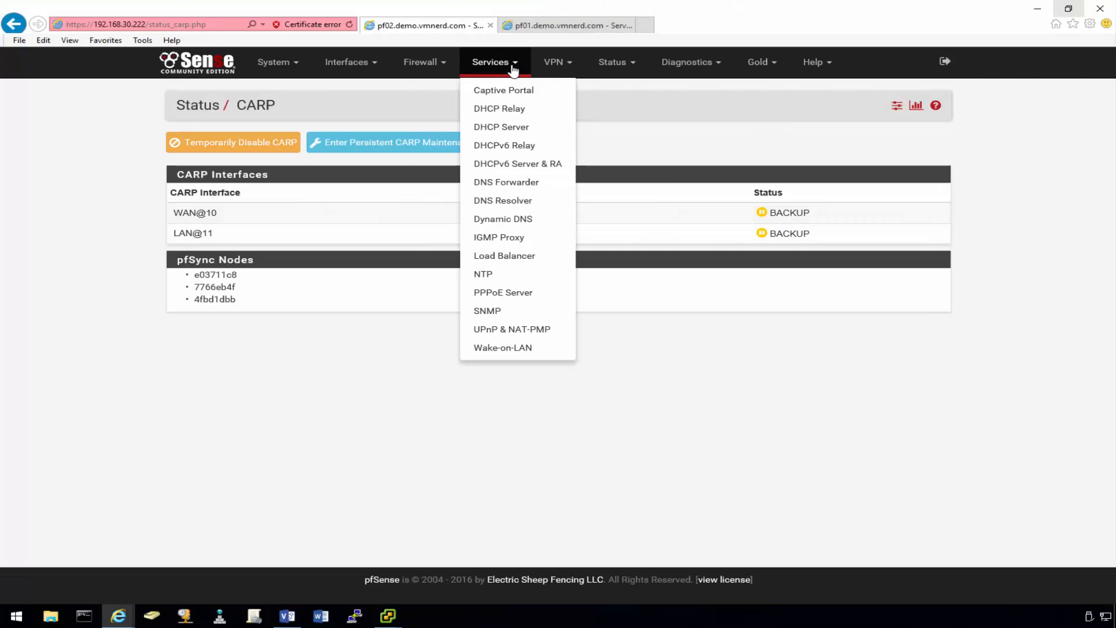
{"action": "left_click", "coordinate": [510, 126]}
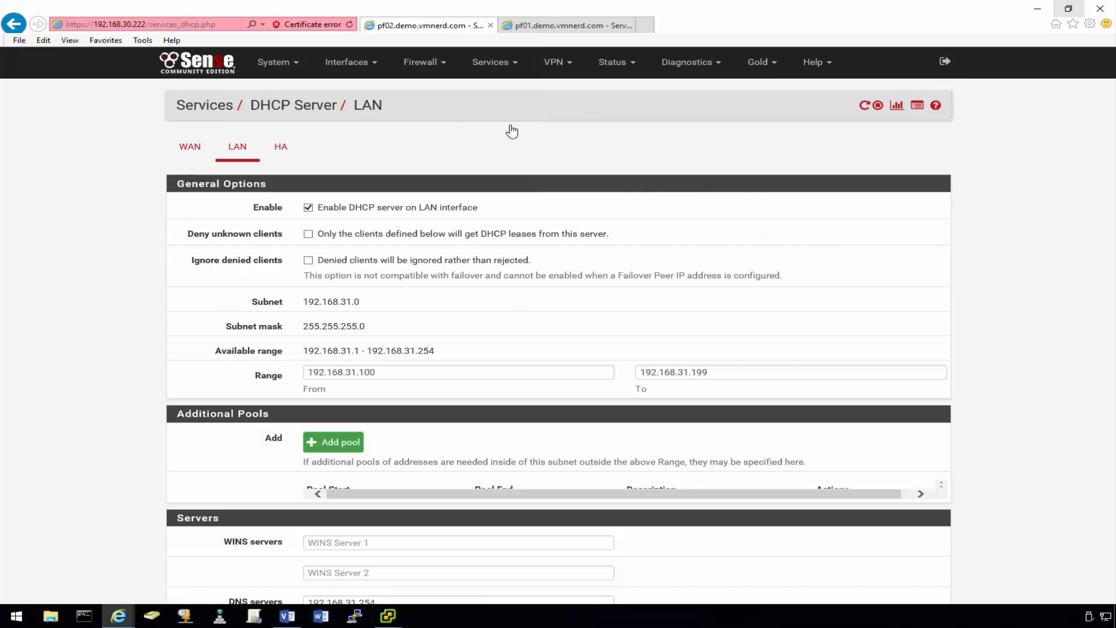
{"action": "scroll", "coordinate": [512, 131], "scroll_direction": "down", "scroll_amount": 3}
{"action": "scroll", "coordinate": [511, 129], "scroll_direction": "up", "scroll_amount": 3}
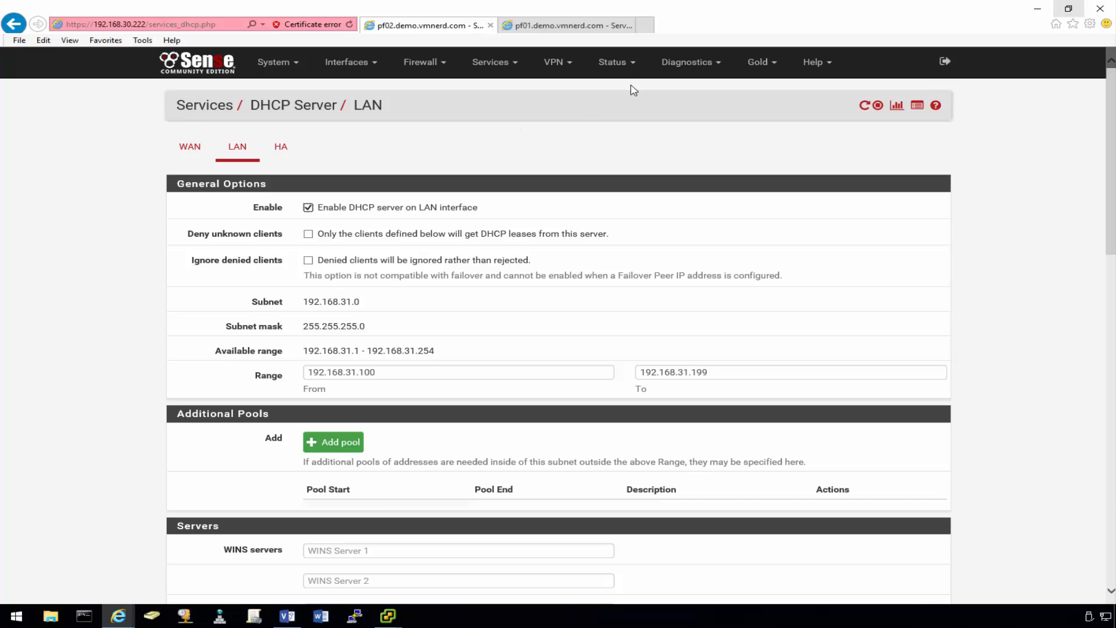
{"action": "scroll", "coordinate": [622, 93], "scroll_direction": "down", "scroll_amount": 2}
{"action": "scroll", "coordinate": [614, 93], "scroll_direction": "down", "scroll_amount": 4}
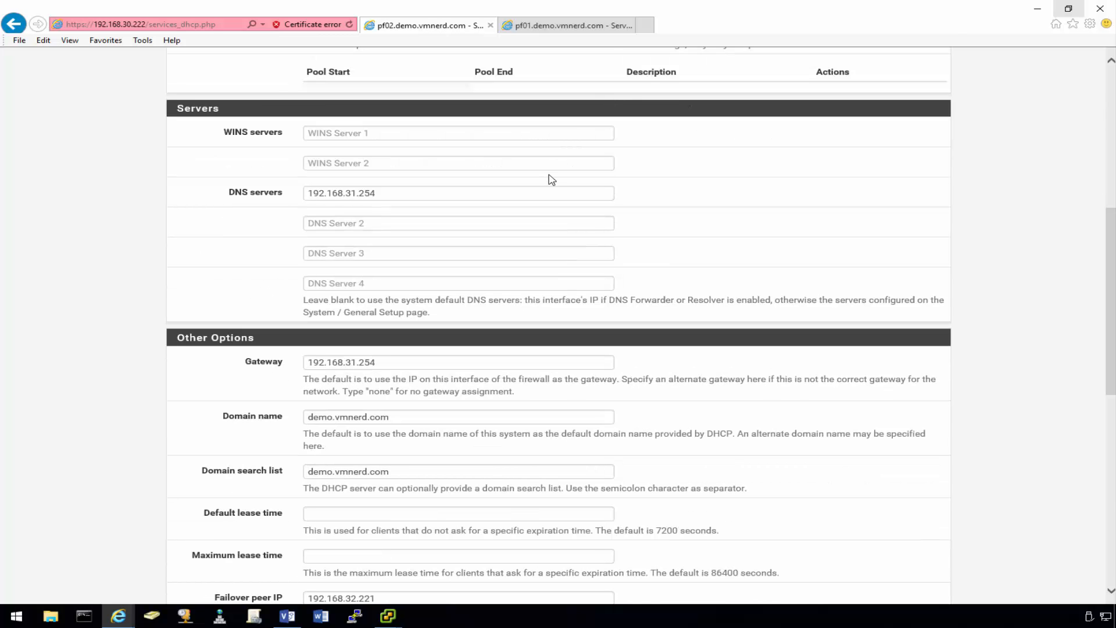
{"action": "scroll", "coordinate": [551, 178], "scroll_direction": "down", "scroll_amount": 3}
{"action": "scroll", "coordinate": [551, 177], "scroll_direction": "down", "scroll_amount": 3}
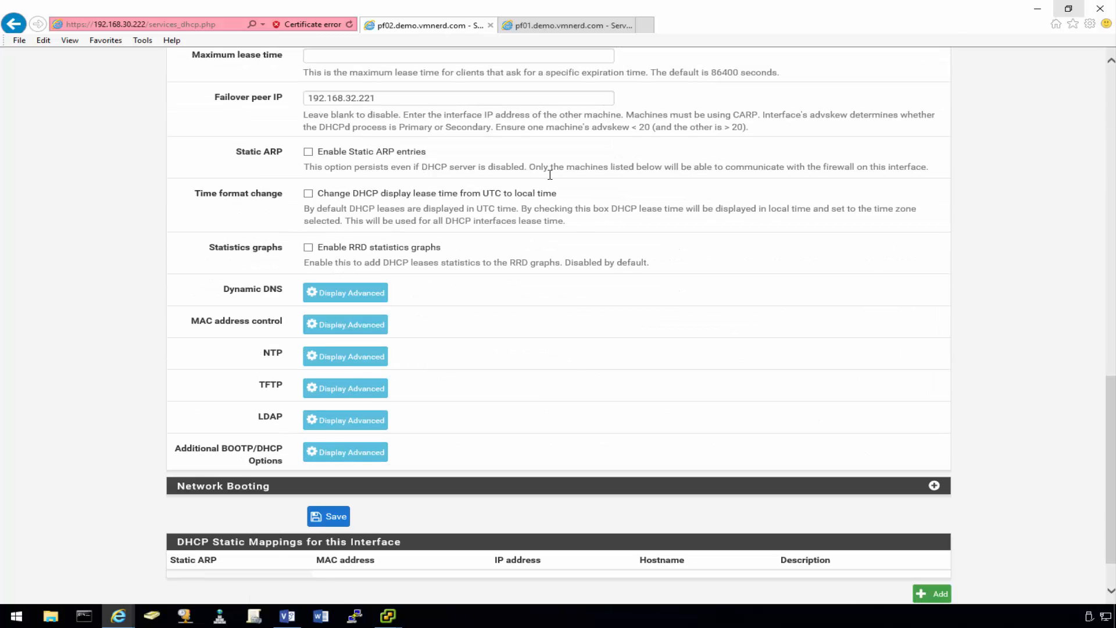
{"action": "scroll", "coordinate": [549, 174], "scroll_direction": "up", "scroll_amount": 15}
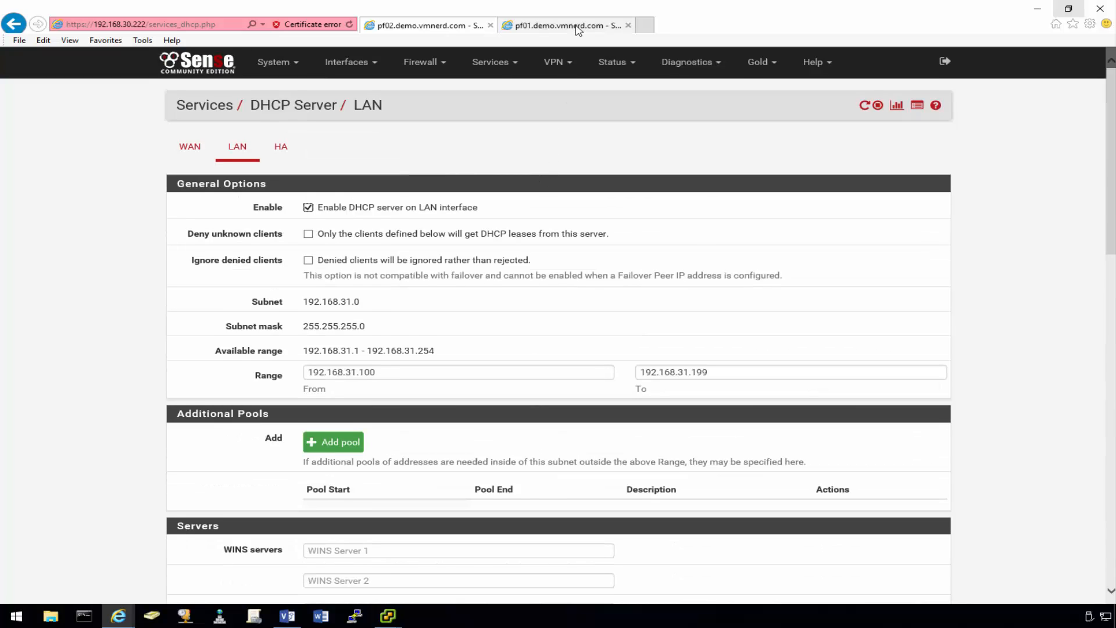
- Show pf01's CARP status with both virtual IPs as MASTER and two pfSync nodes
{"action": "left_click", "coordinate": [578, 29]}
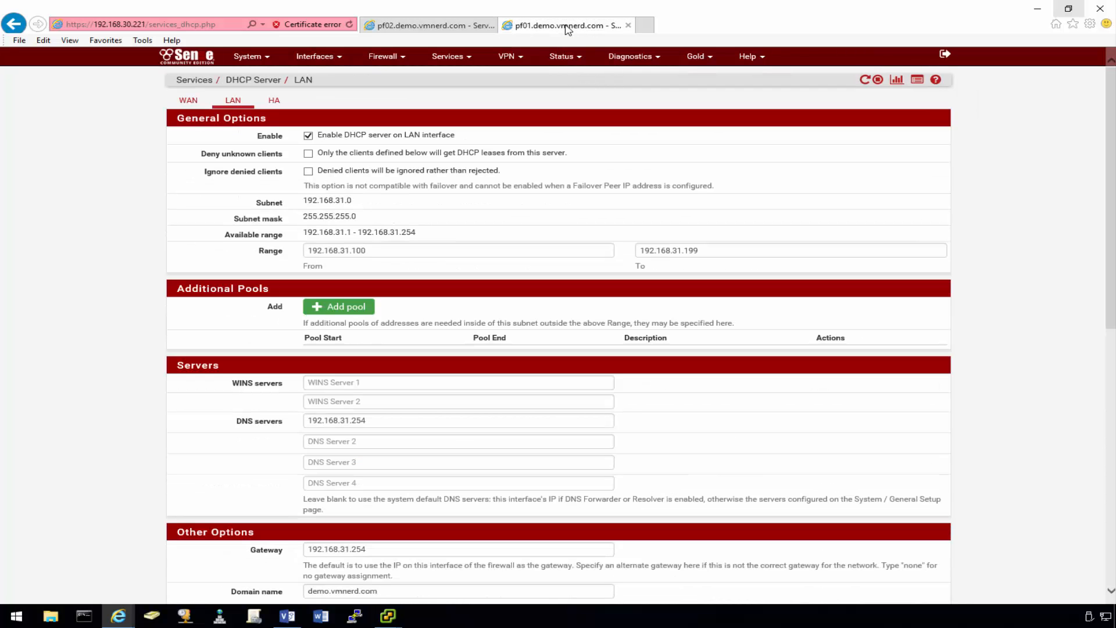
{"action": "left_click", "coordinate": [573, 57]}
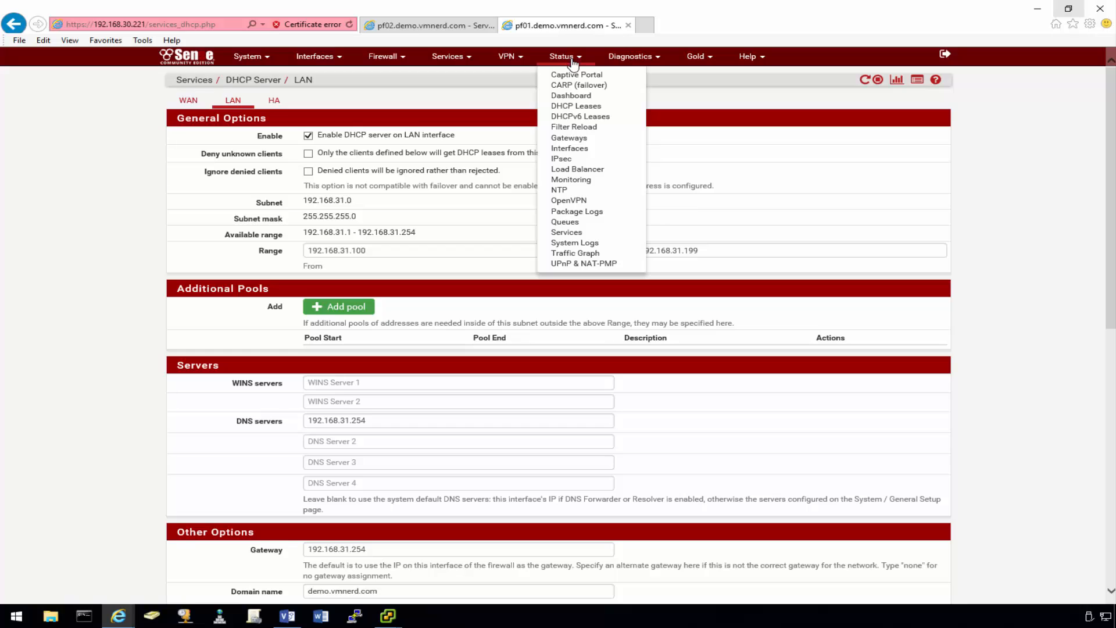
{"action": "left_click", "coordinate": [577, 86]}
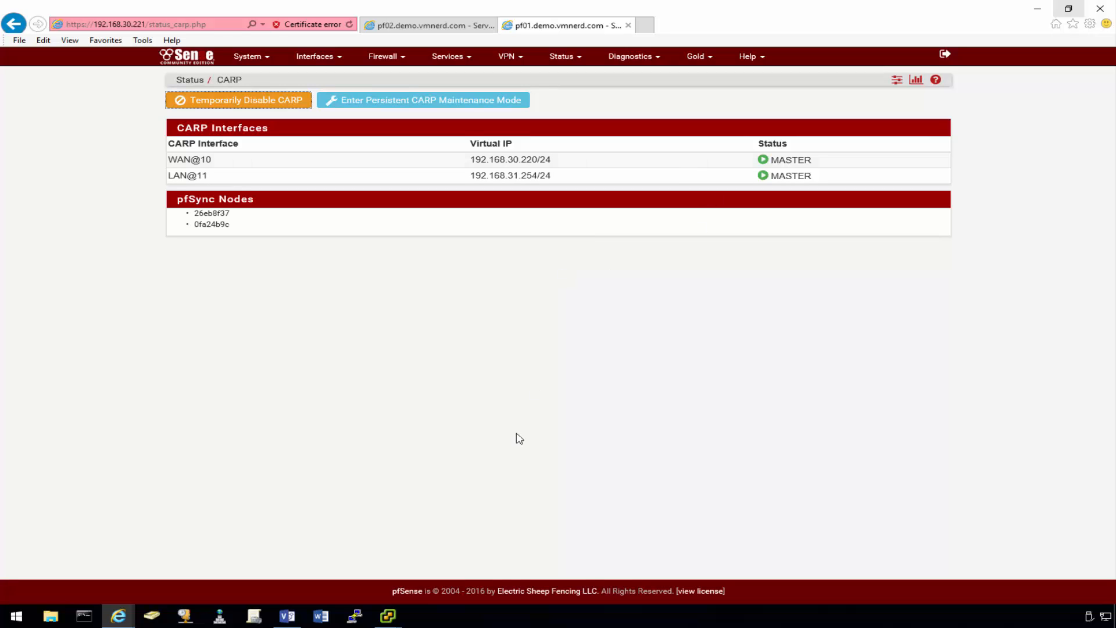
{"action": "left_click", "coordinate": [388, 617]}
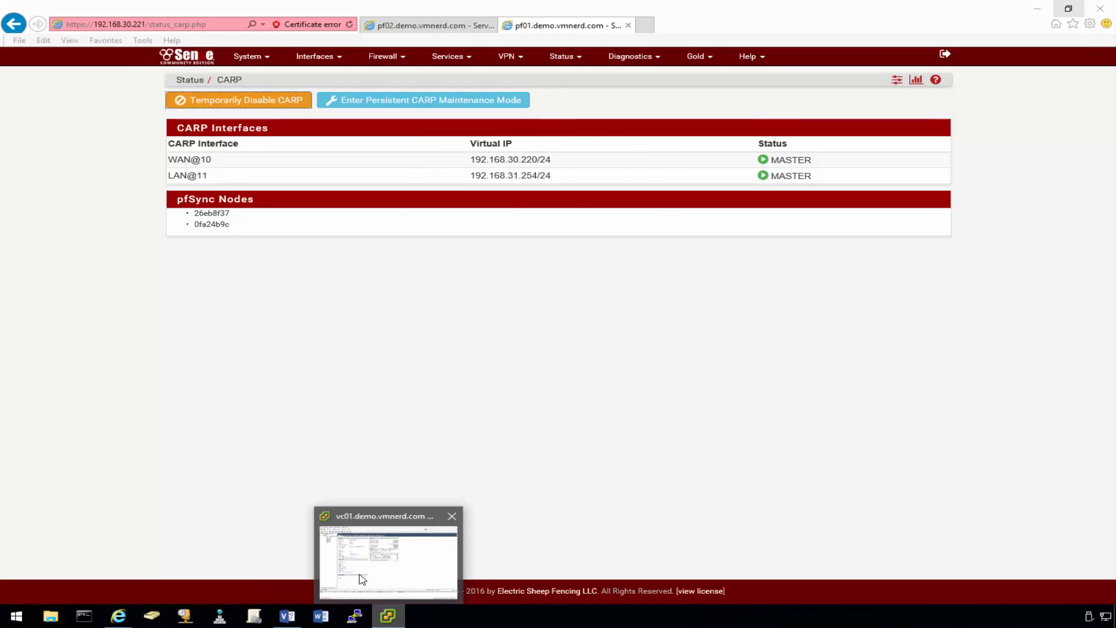
- Open the browser VM's console from vSphere Client, showing Firefox at google.com
{"action": "left_click", "coordinate": [362, 578]}
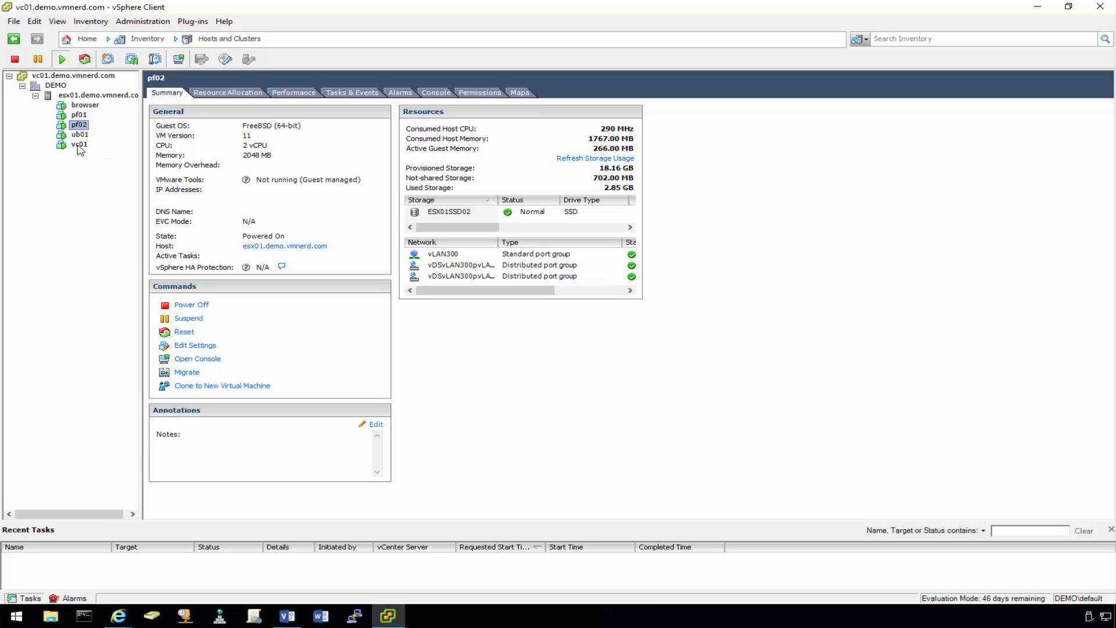
{"action": "left_click", "coordinate": [86, 106]}
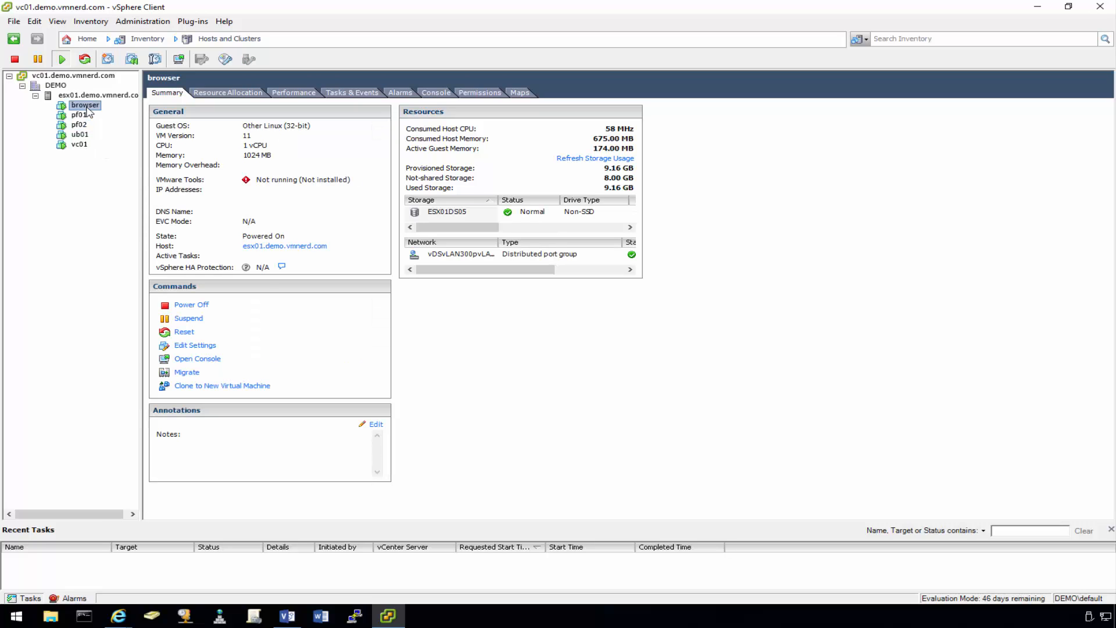
{"action": "right_click", "coordinate": [87, 108]}
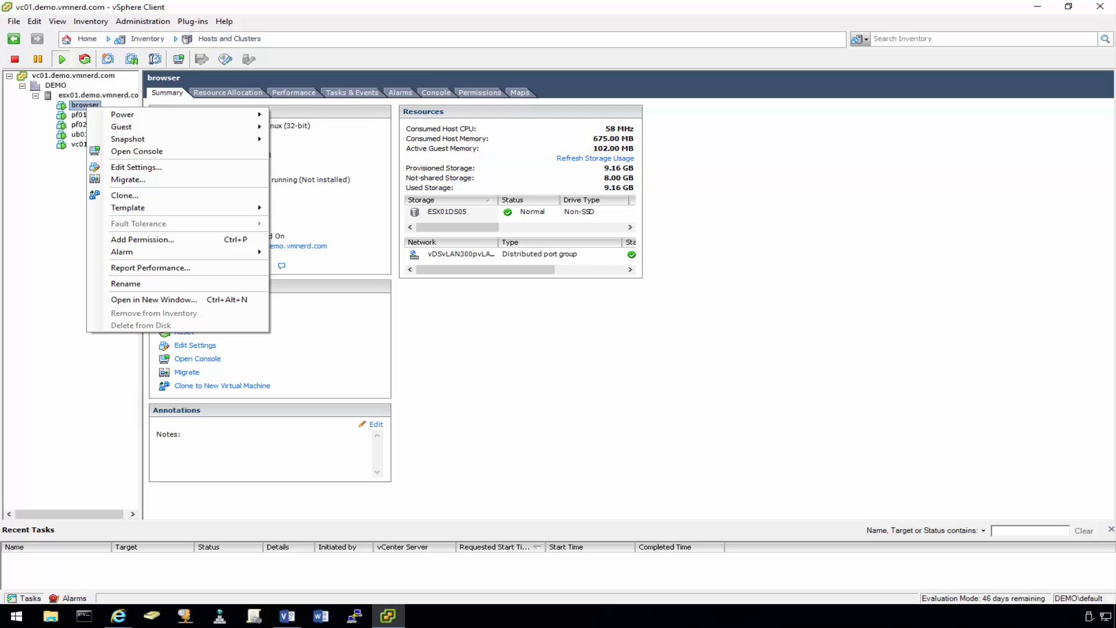
{"action": "right_click", "coordinate": [79, 103]}
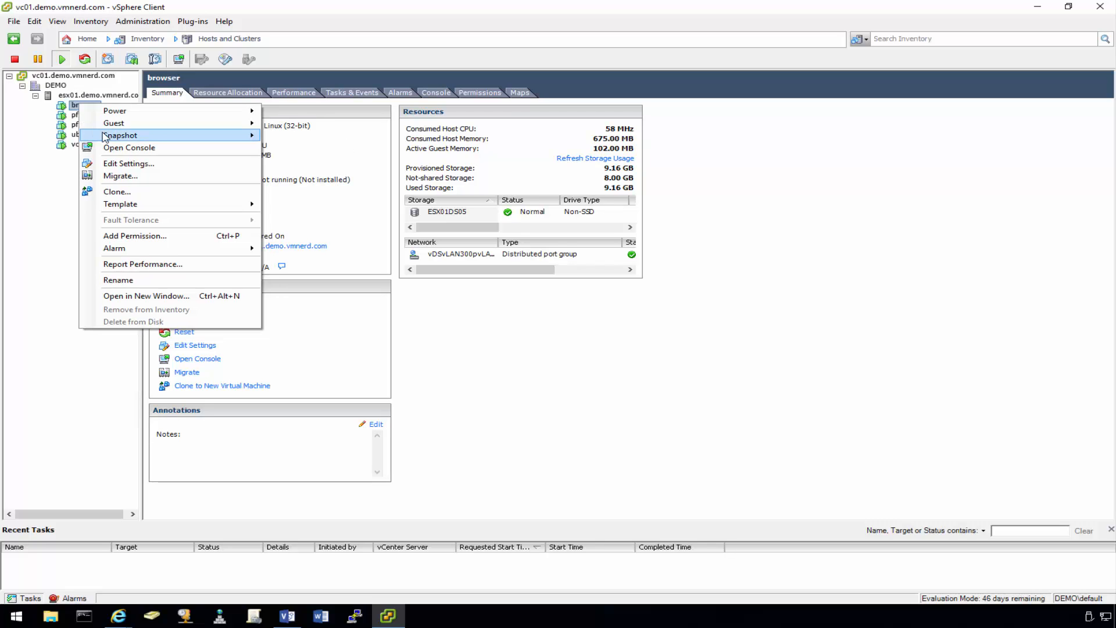
{"action": "key", "text": "Escape"}
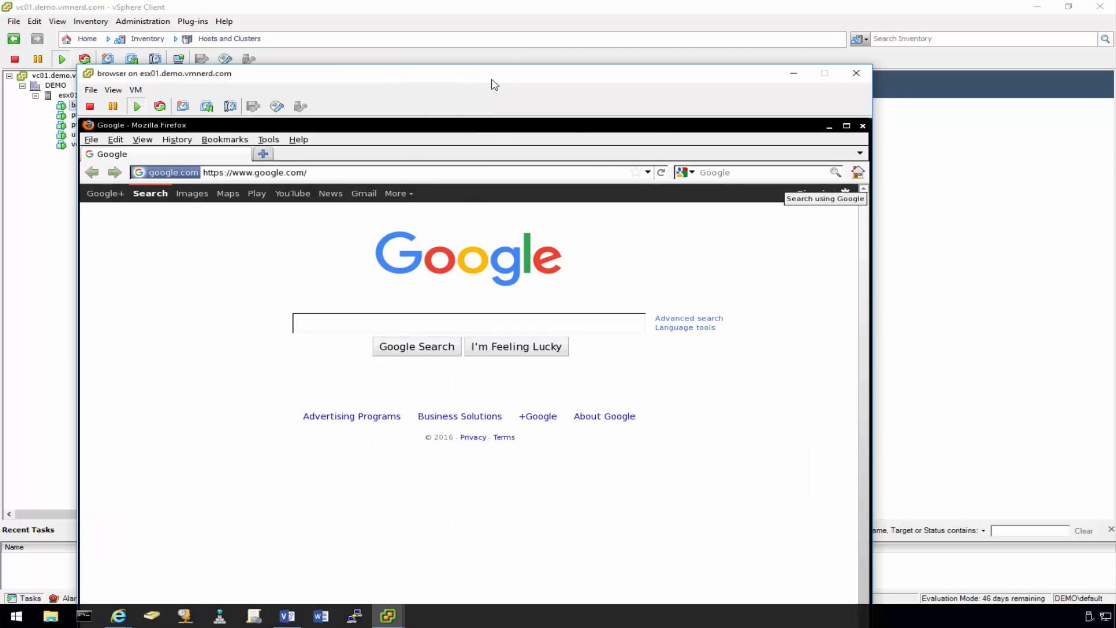
{"action": "left_click_drag", "start_coordinate": [491, 82], "coordinate": [565, 20]}
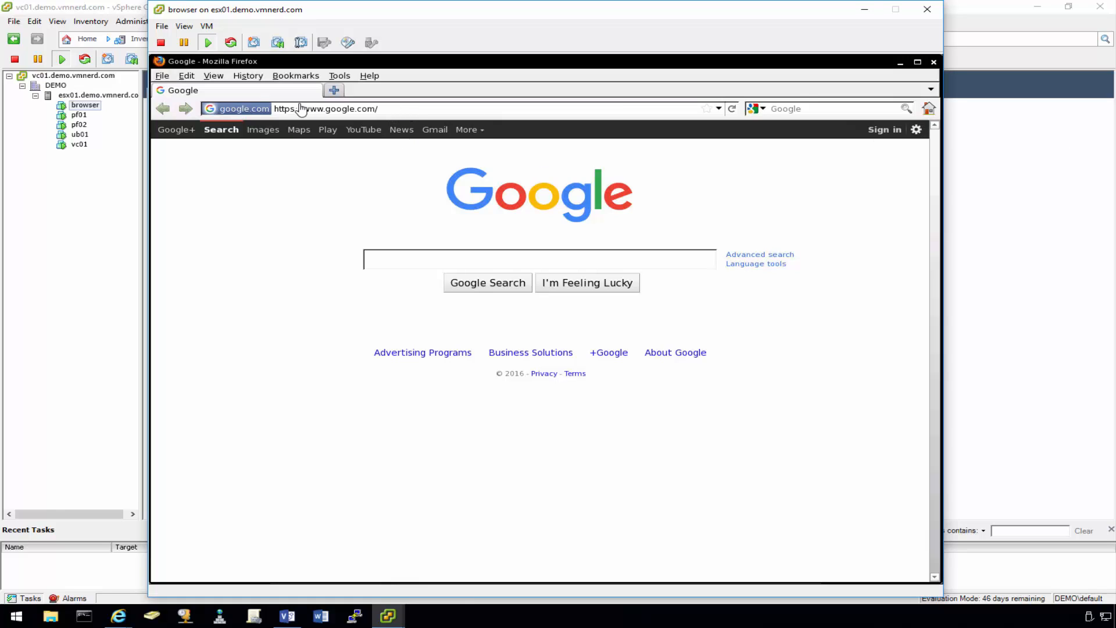
{"action": "left_click", "coordinate": [312, 169]}
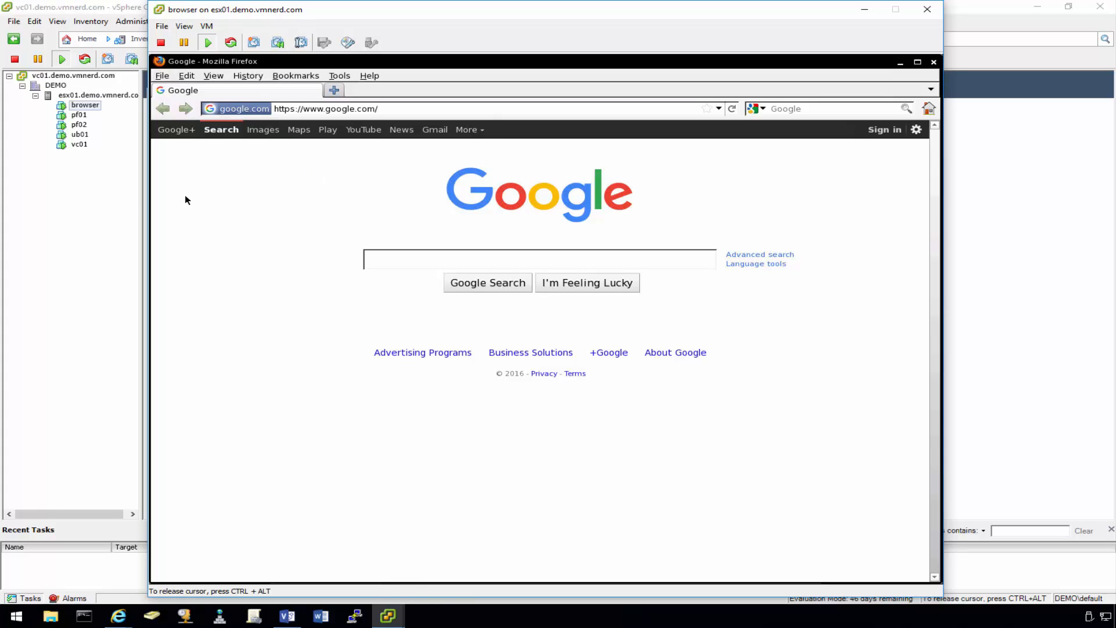
{"action": "left_click_drag", "start_coordinate": [394, 111], "coordinate": [265, 107]}
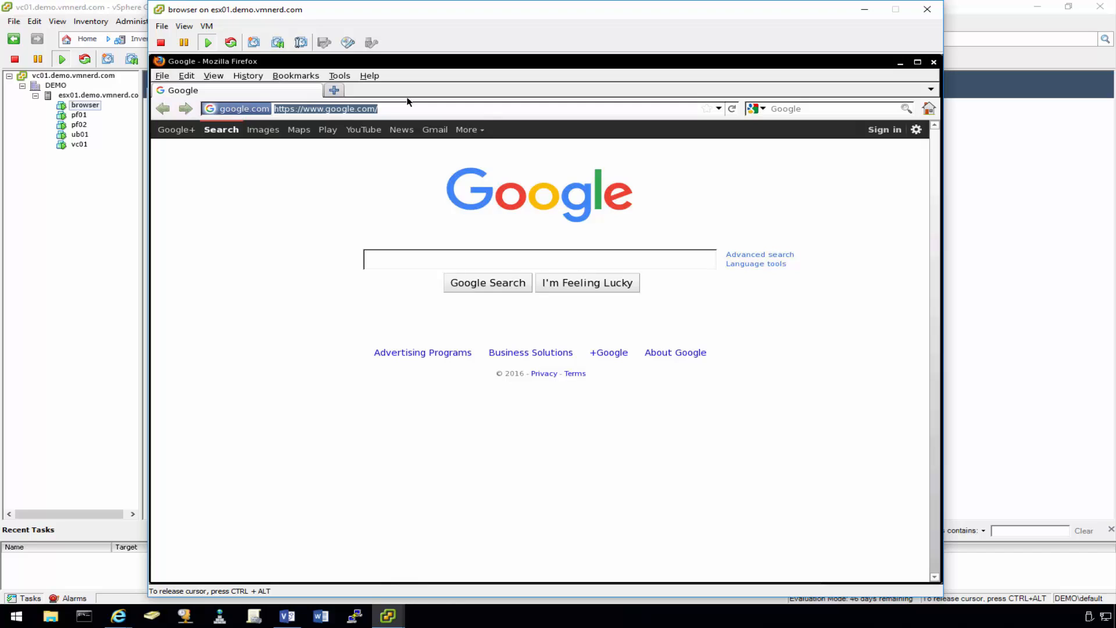
{"action": "type", "text": "http://"}
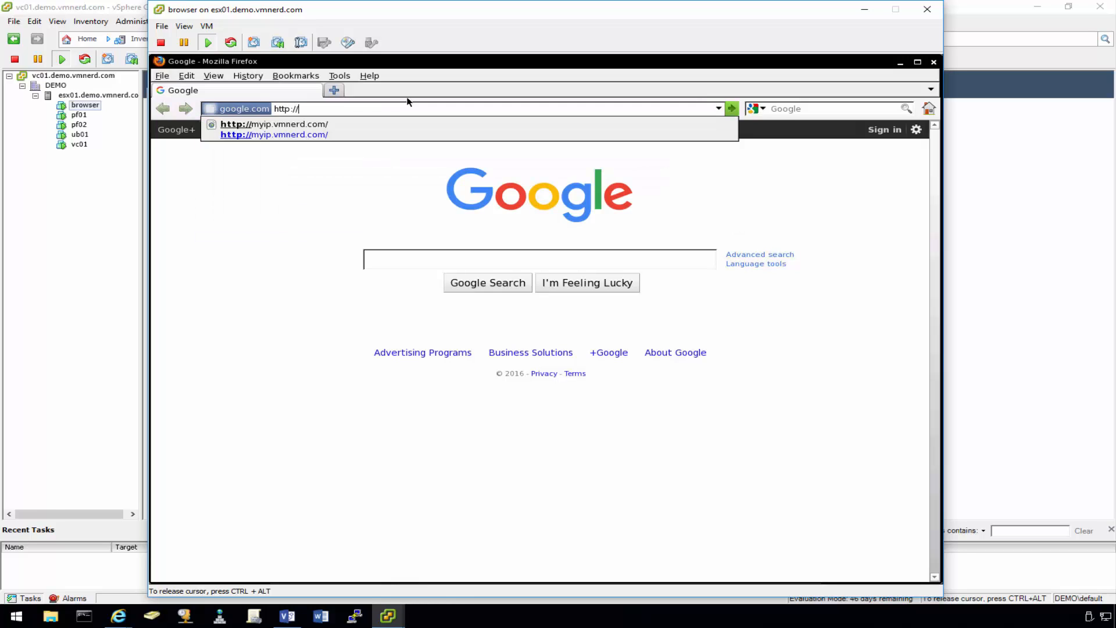
{"action": "key", "text": "Down"}
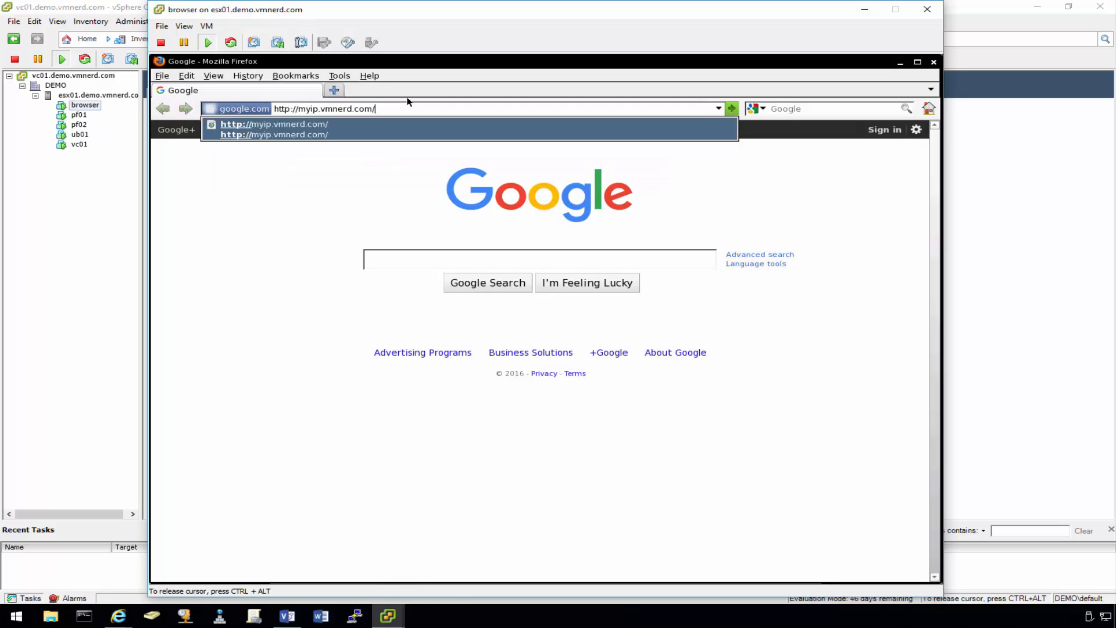
{"action": "key", "text": "Return"}
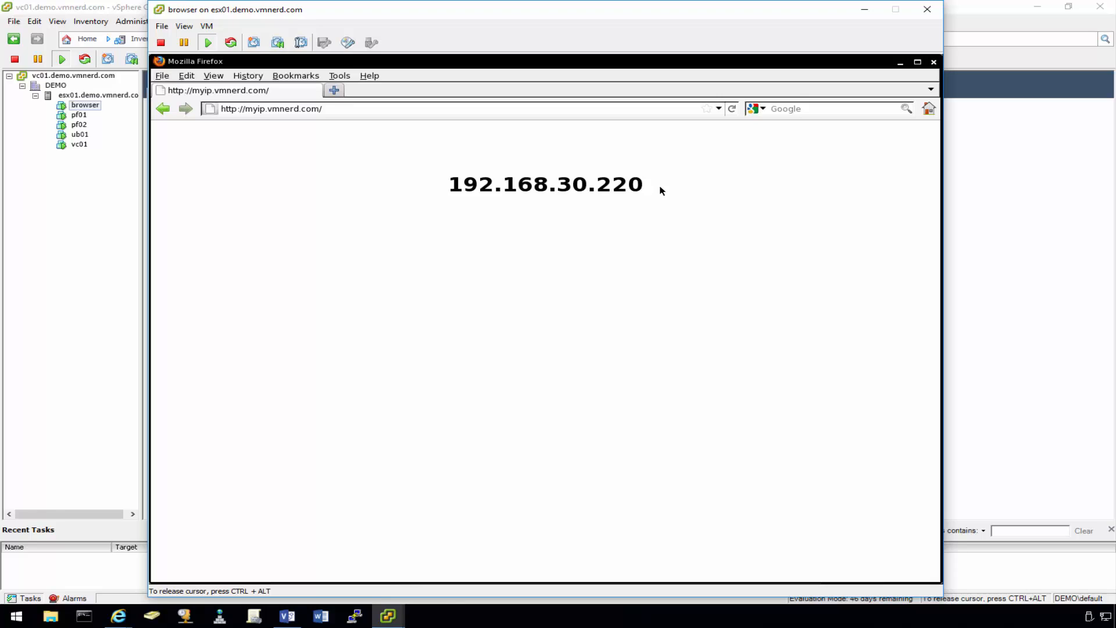
- Confirm the reported IP is 192.168.30.220, then return to the Visio diagram
{"action": "left_click_drag", "start_coordinate": [650, 190], "coordinate": [572, 188]}
{"action": "left_click", "coordinate": [686, 198]}
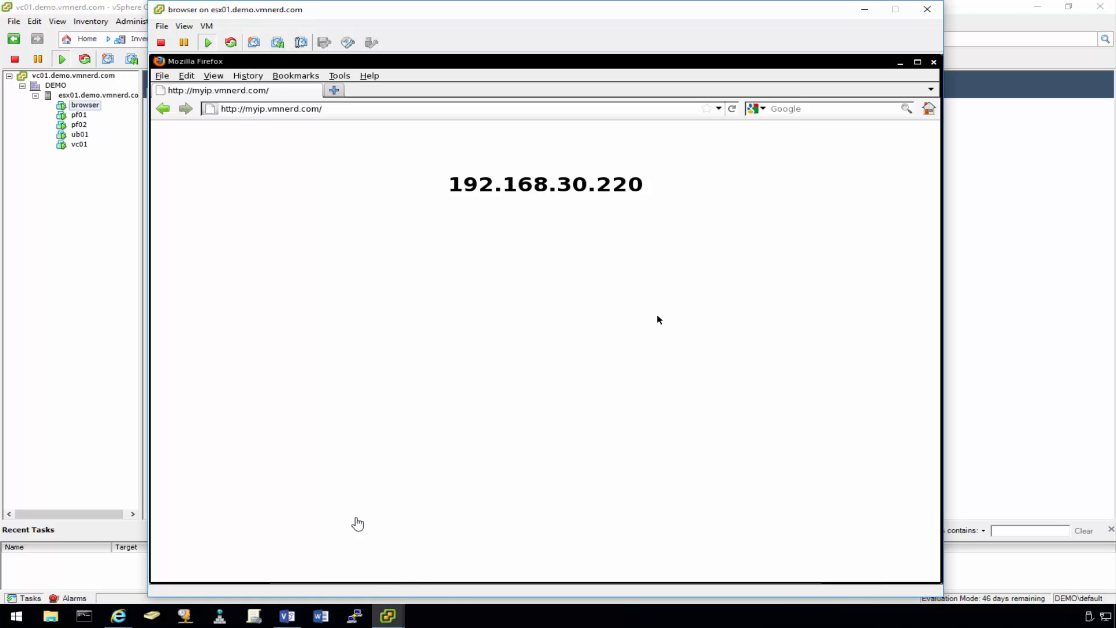
{"action": "left_click", "coordinate": [287, 615]}
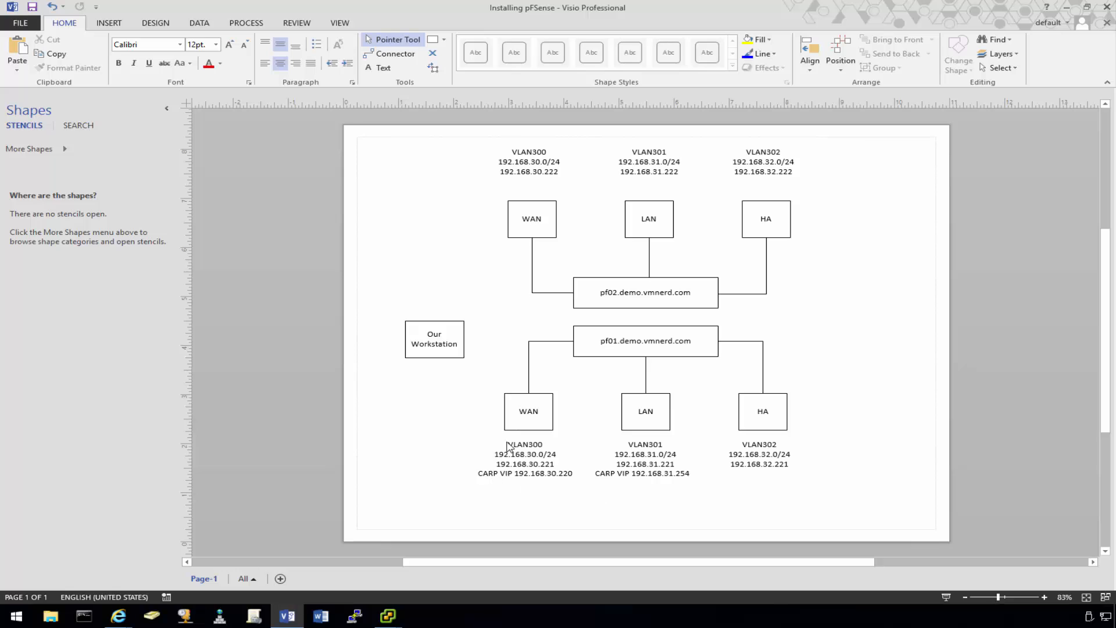
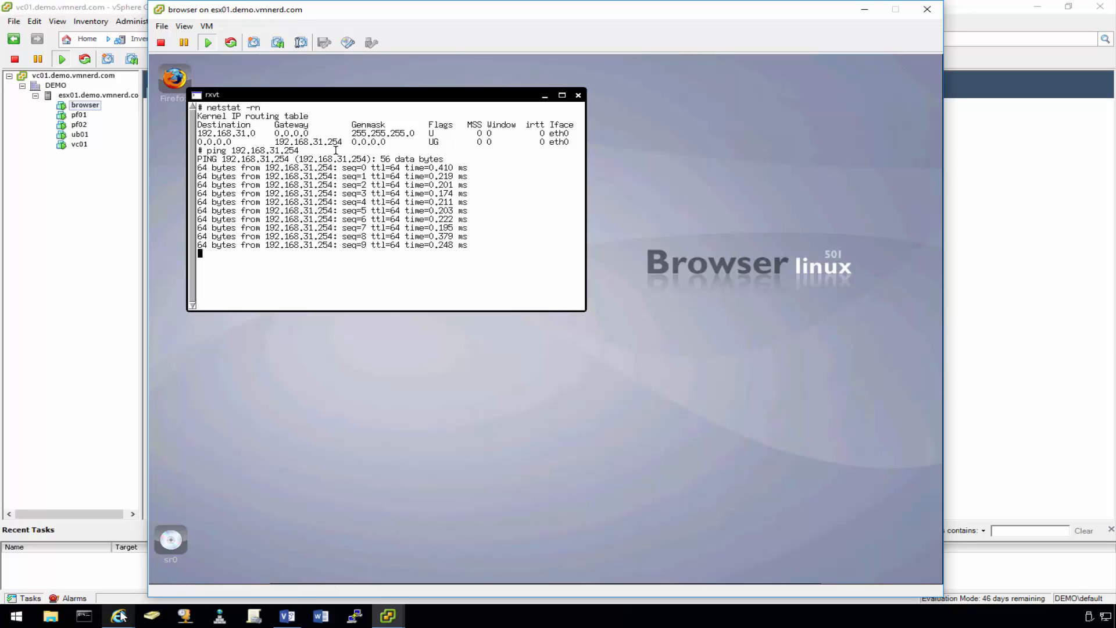
- Put pf01 into persistent CARP maintenance mode and reload its CARP failover status
{"action": "mouse_move", "coordinate": [122, 616]}
{"action": "mouse_move", "coordinate": [223, 568]}
{"action": "mouse_move", "coordinate": [96, 568]}
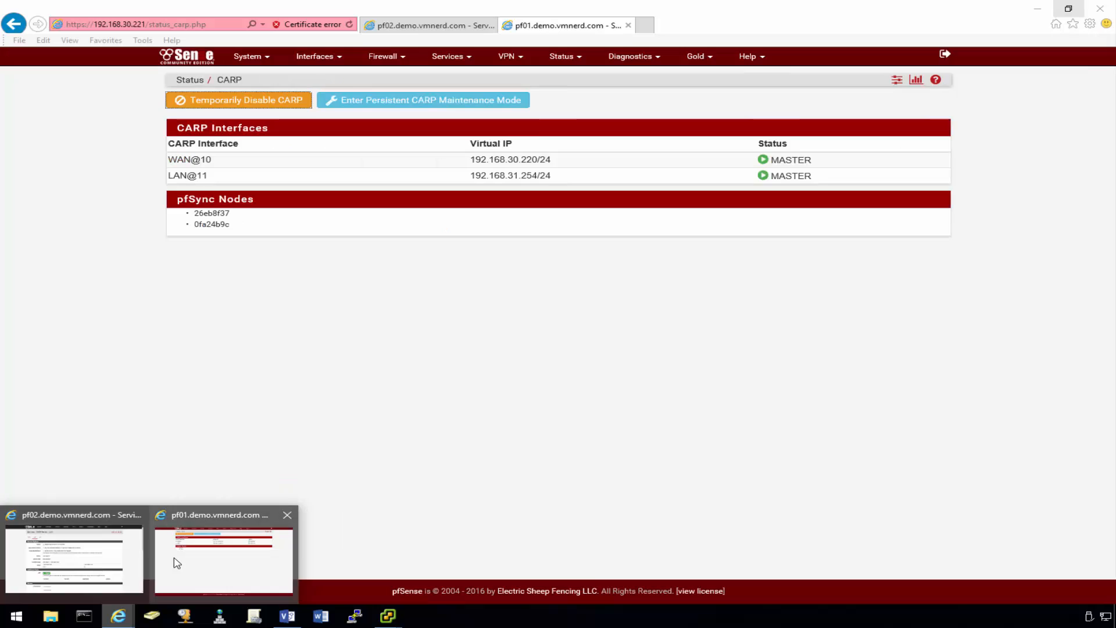
{"action": "left_click", "coordinate": [176, 562]}
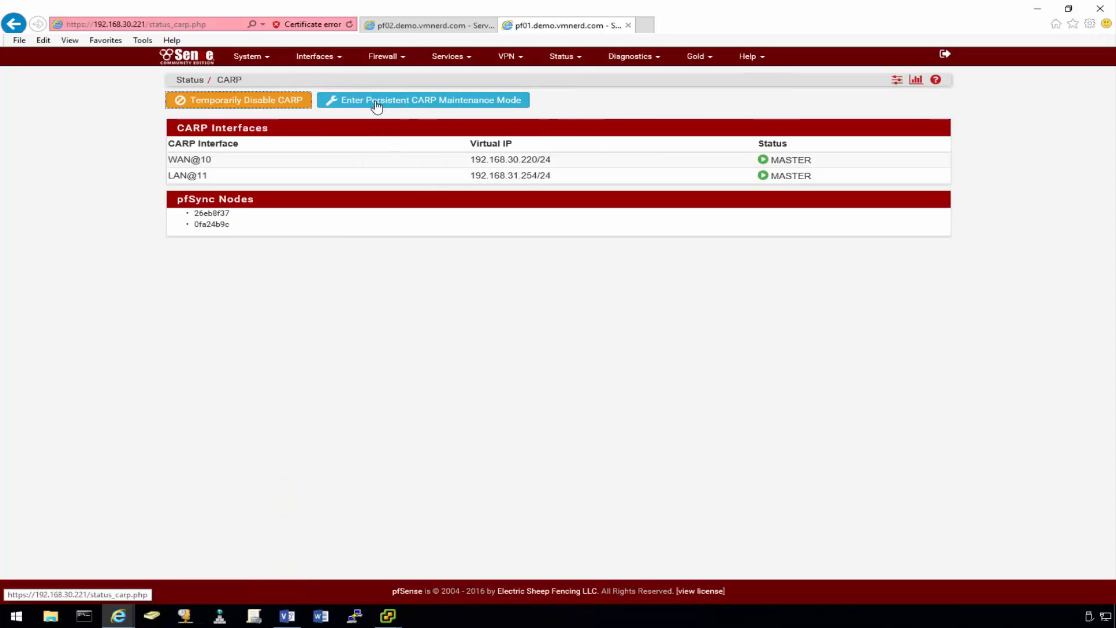
{"action": "left_click", "coordinate": [445, 106]}
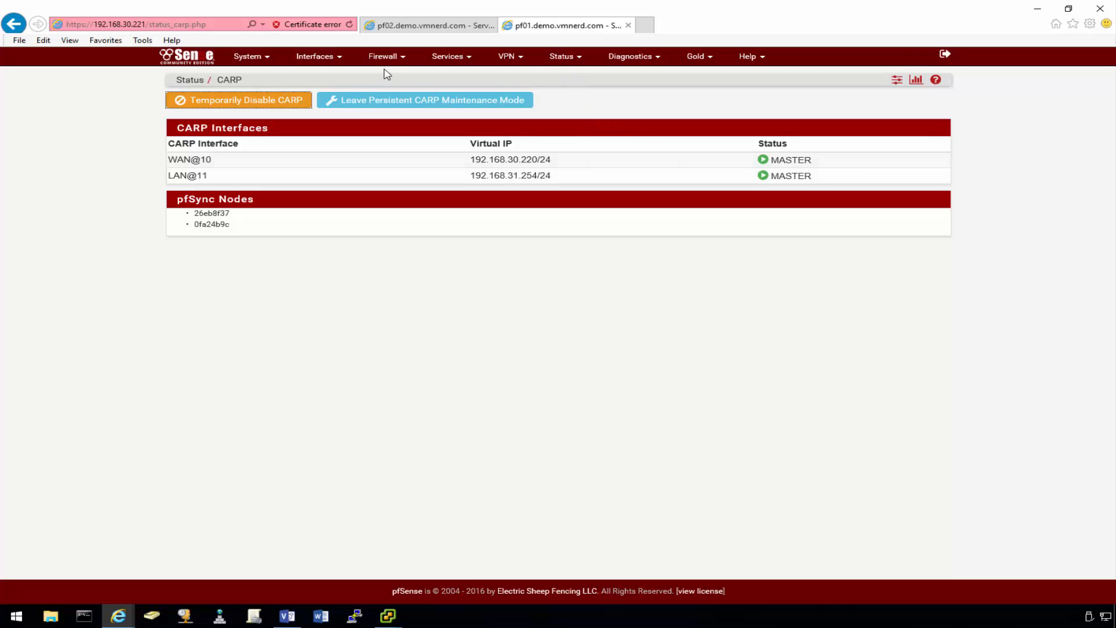
{"action": "left_click", "coordinate": [568, 60]}
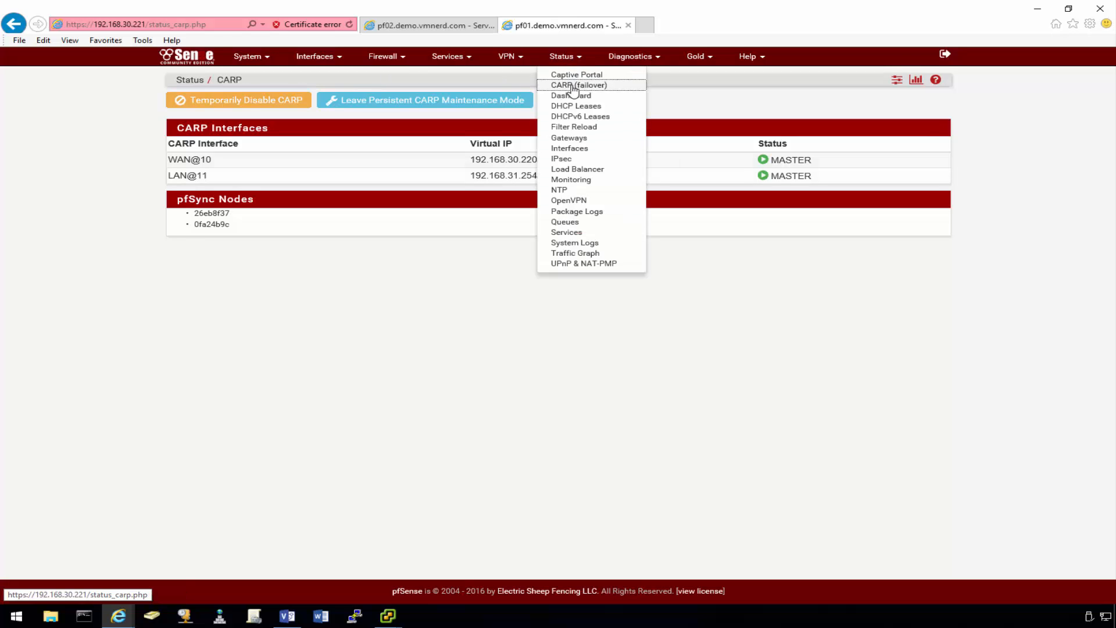
{"action": "left_click", "coordinate": [573, 87]}
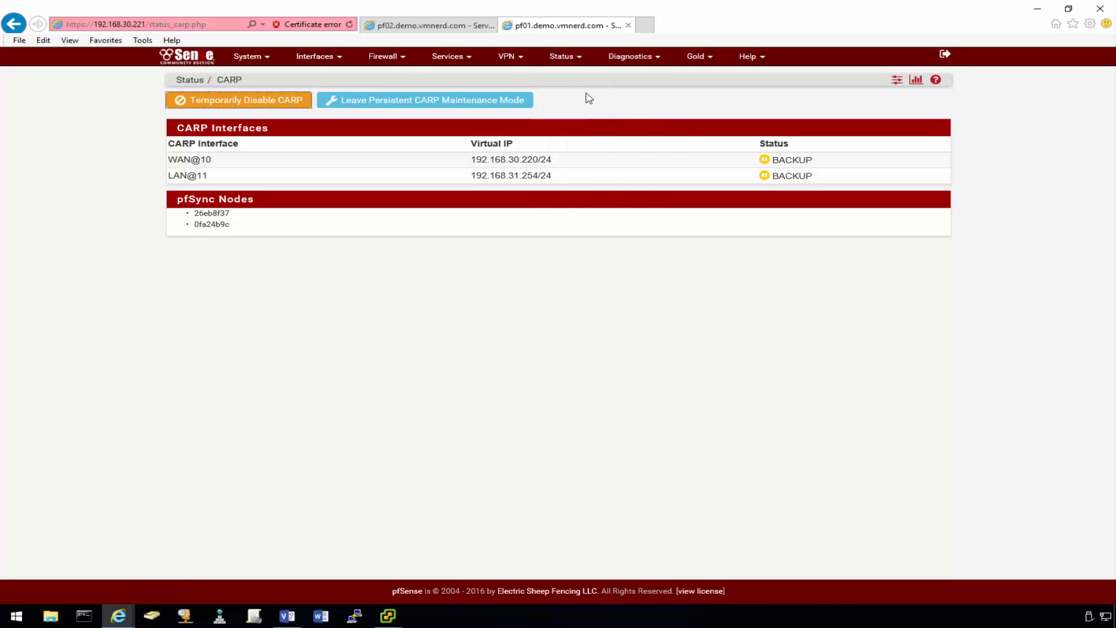
- Check pf02's CARP failover status after the failover, moving the browser VM console out of the way
{"action": "left_click", "coordinate": [450, 29]}
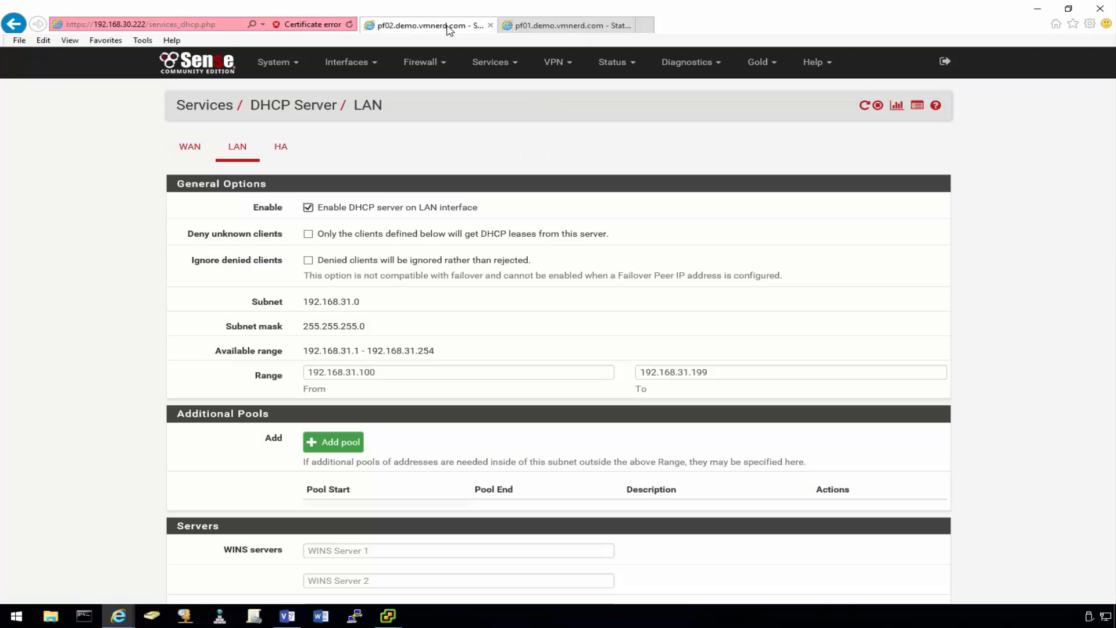
{"action": "left_click", "coordinate": [618, 61]}
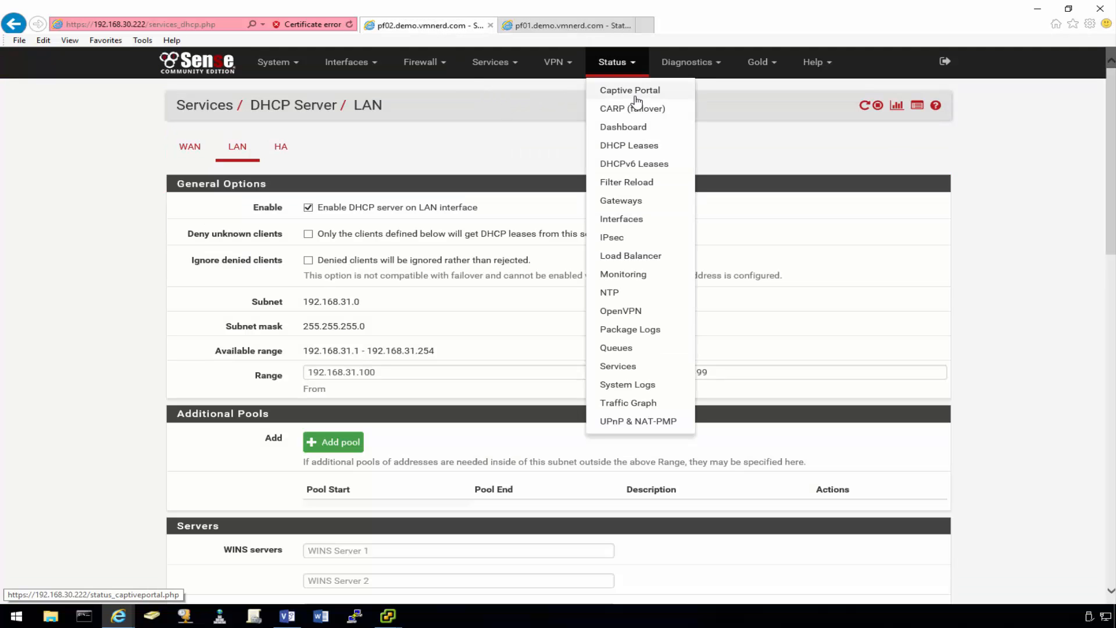
{"action": "left_click", "coordinate": [640, 109]}
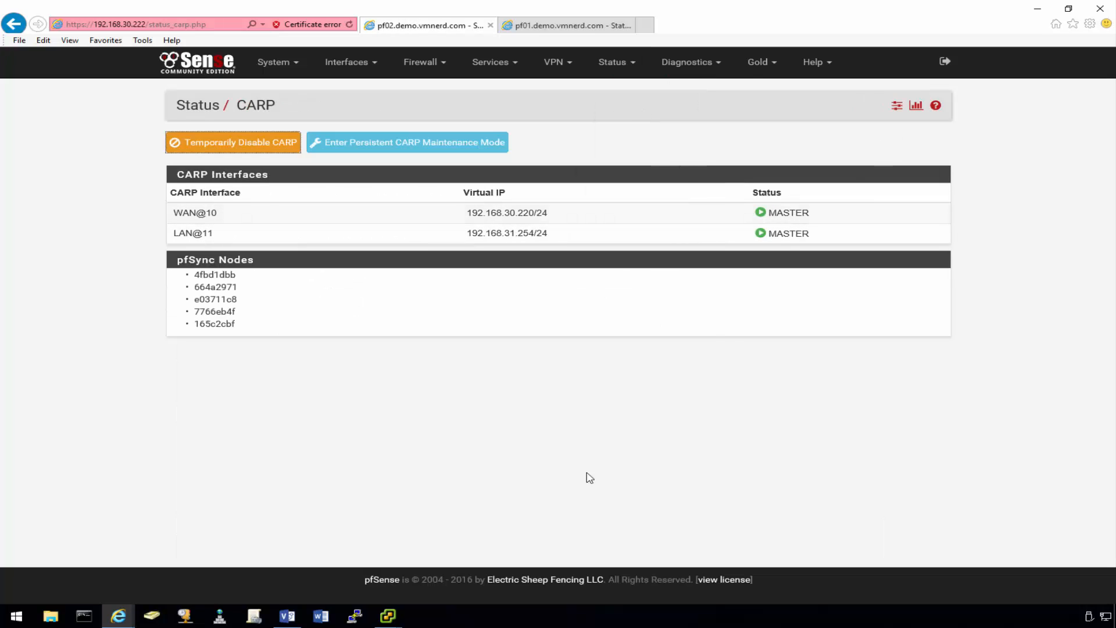
{"action": "mouse_move", "coordinate": [398, 606]}
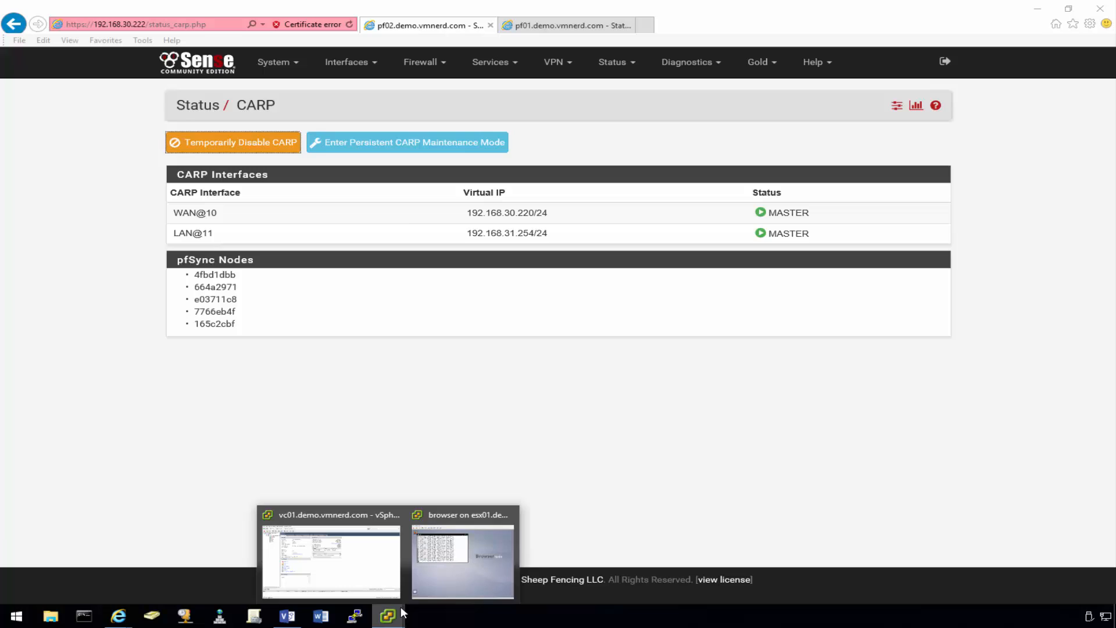
{"action": "left_click", "coordinate": [469, 576]}
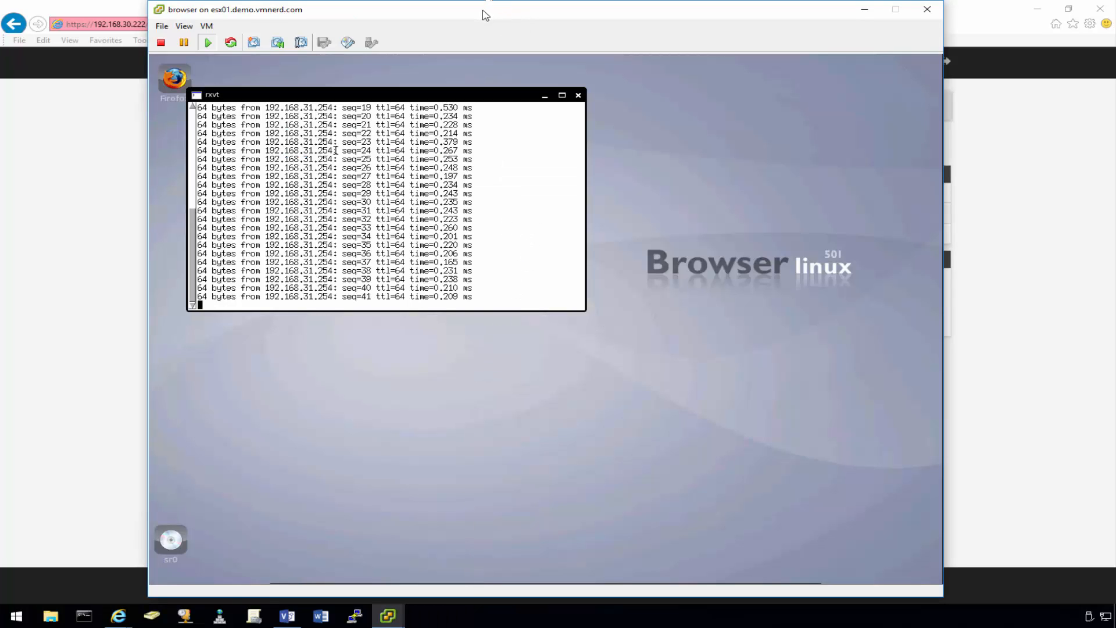
{"action": "left_click_drag", "start_coordinate": [486, 16], "coordinate": [453, 17]}
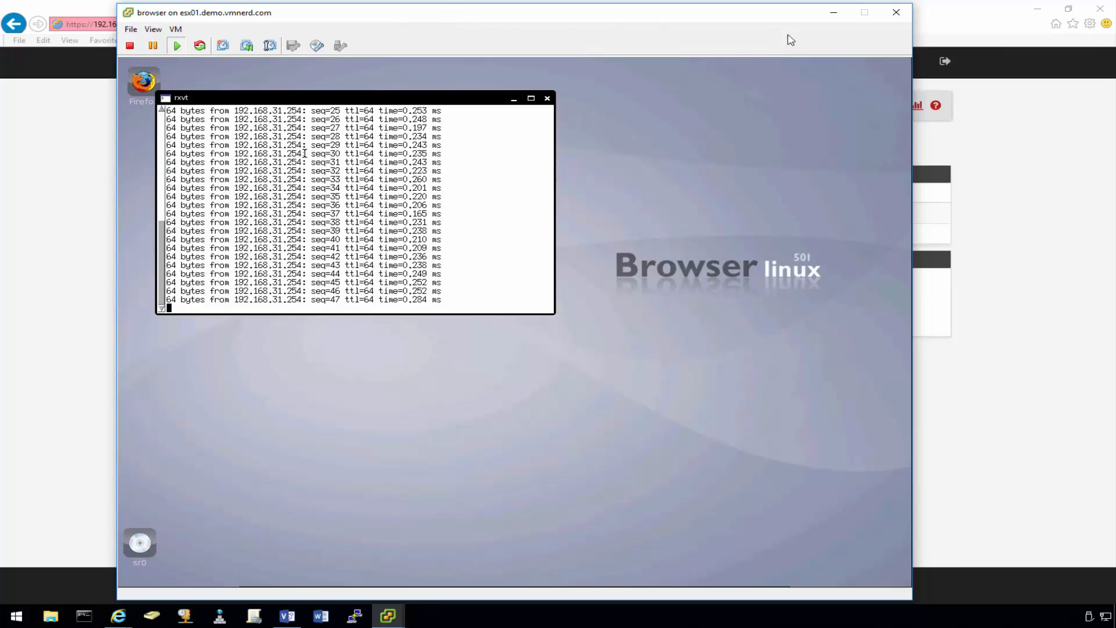
{"action": "left_click", "coordinate": [832, 16]}
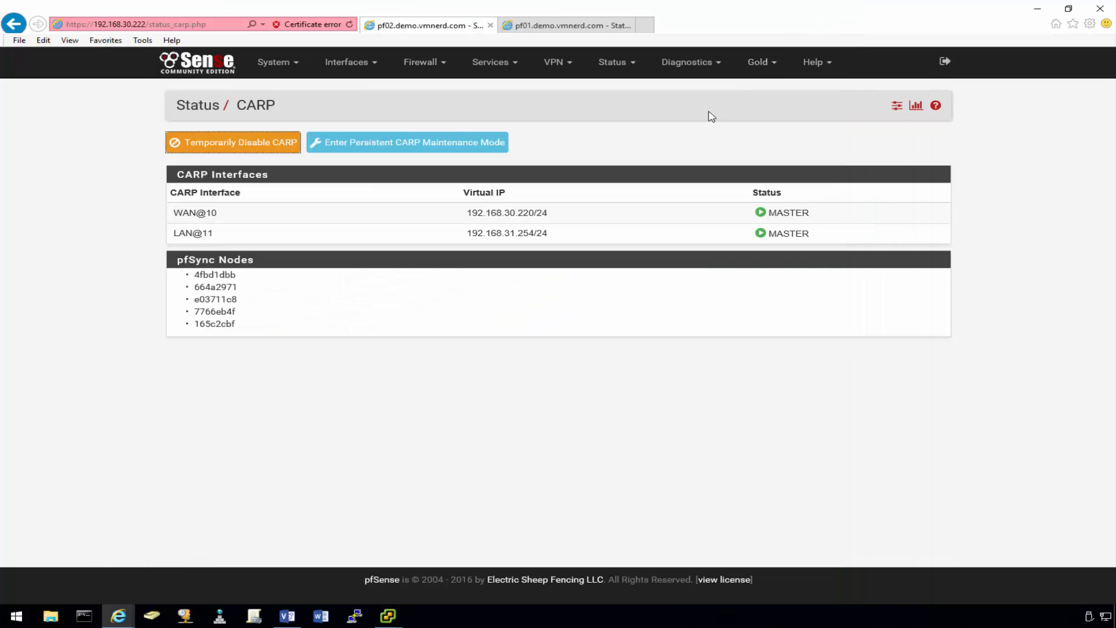
- Take pf01 out of persistent CARP maintenance mode and confirm pf02 returns to BACKUP
{"action": "left_click", "coordinate": [548, 26]}
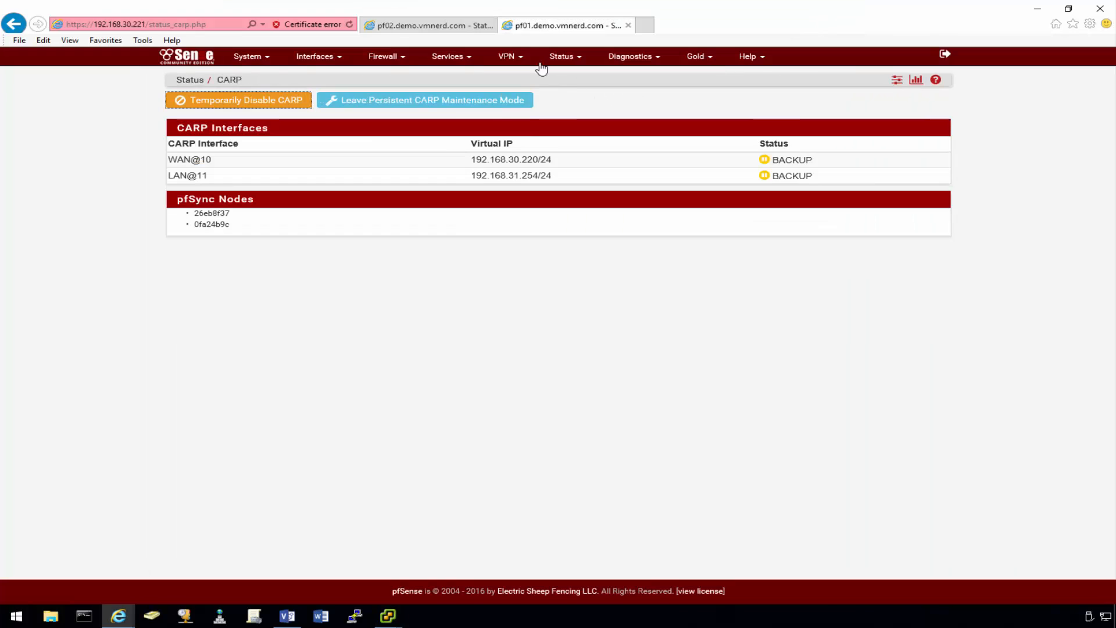
{"action": "left_click", "coordinate": [431, 108]}
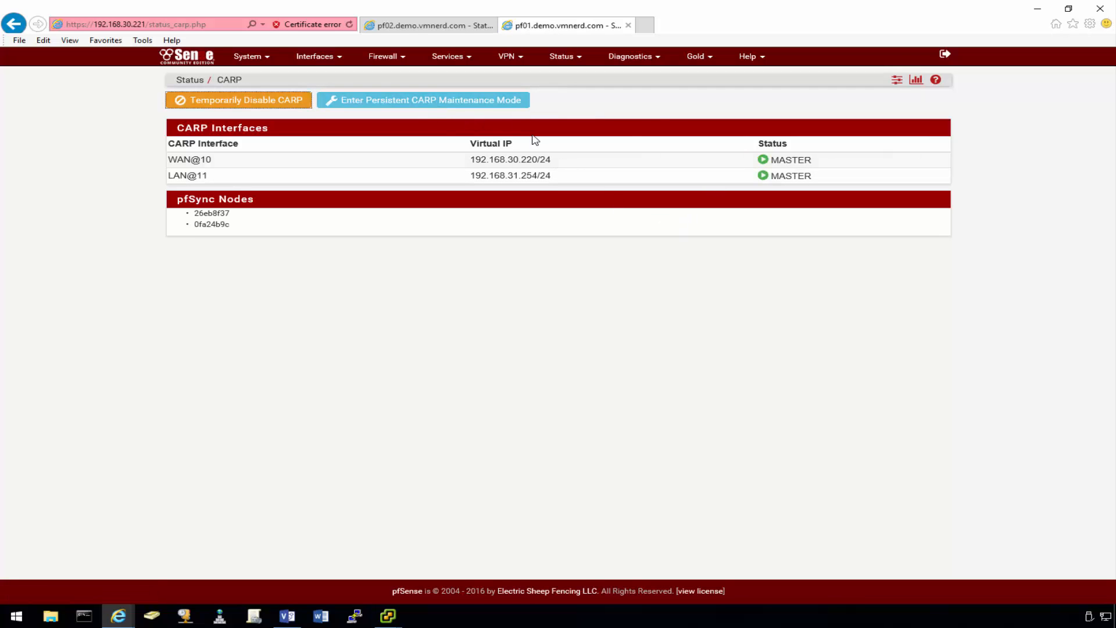
{"action": "left_click", "coordinate": [443, 28]}
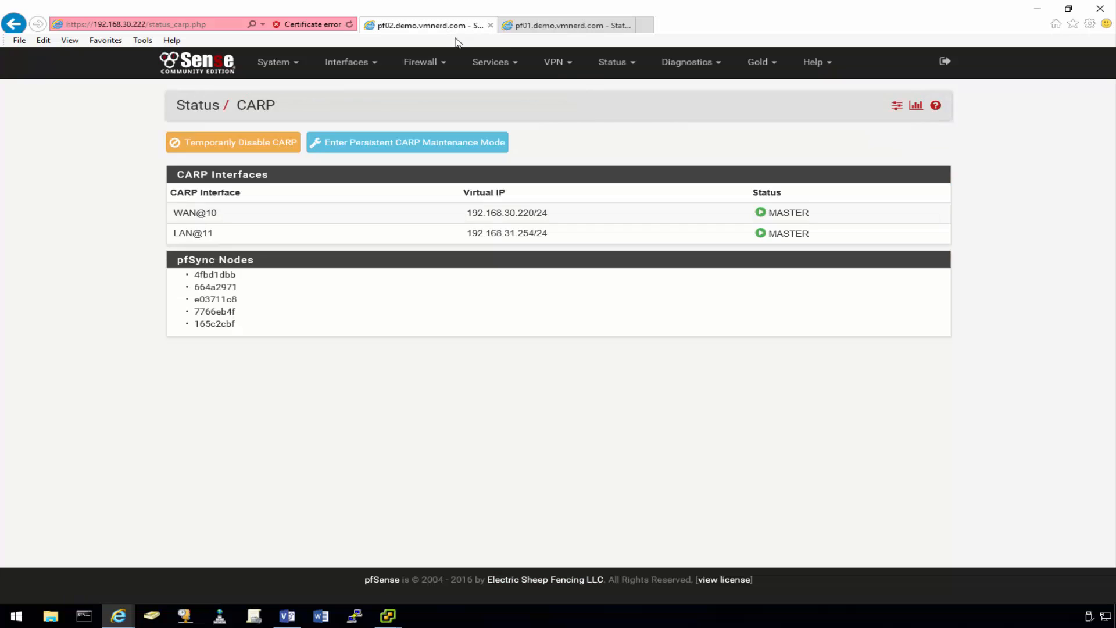
{"action": "left_click", "coordinate": [615, 64]}
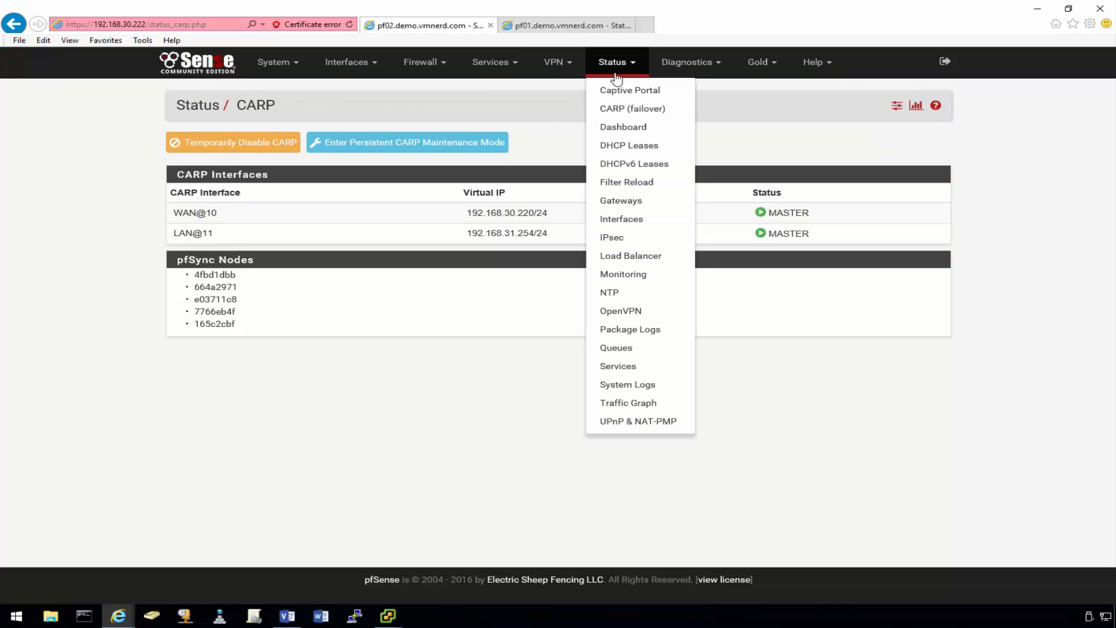
{"action": "left_click", "coordinate": [626, 111]}
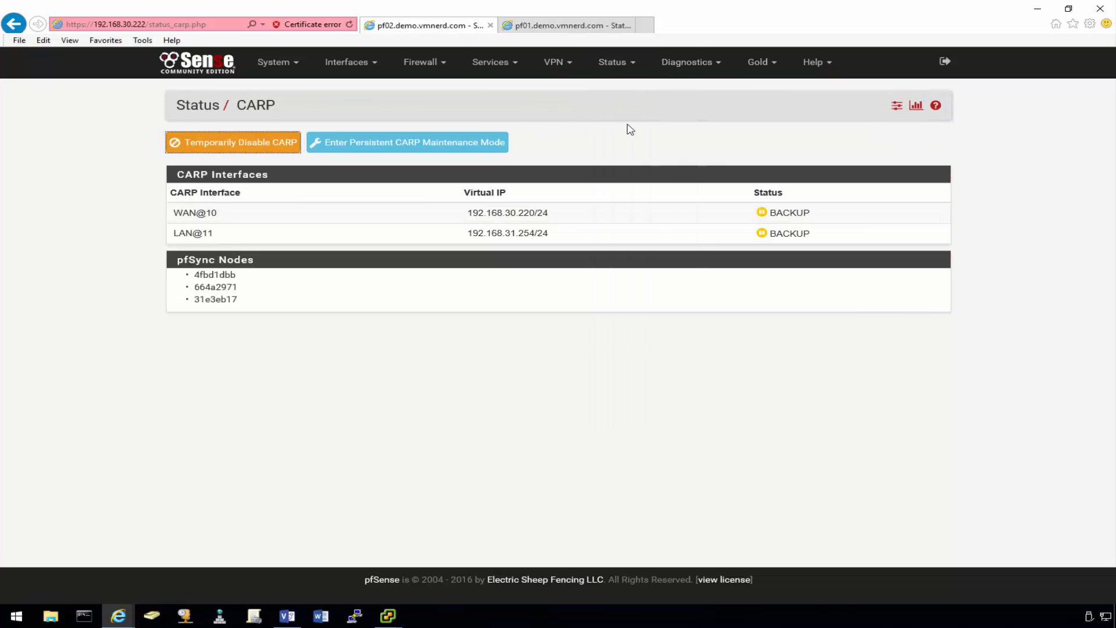
{"action": "left_click", "coordinate": [574, 27]}
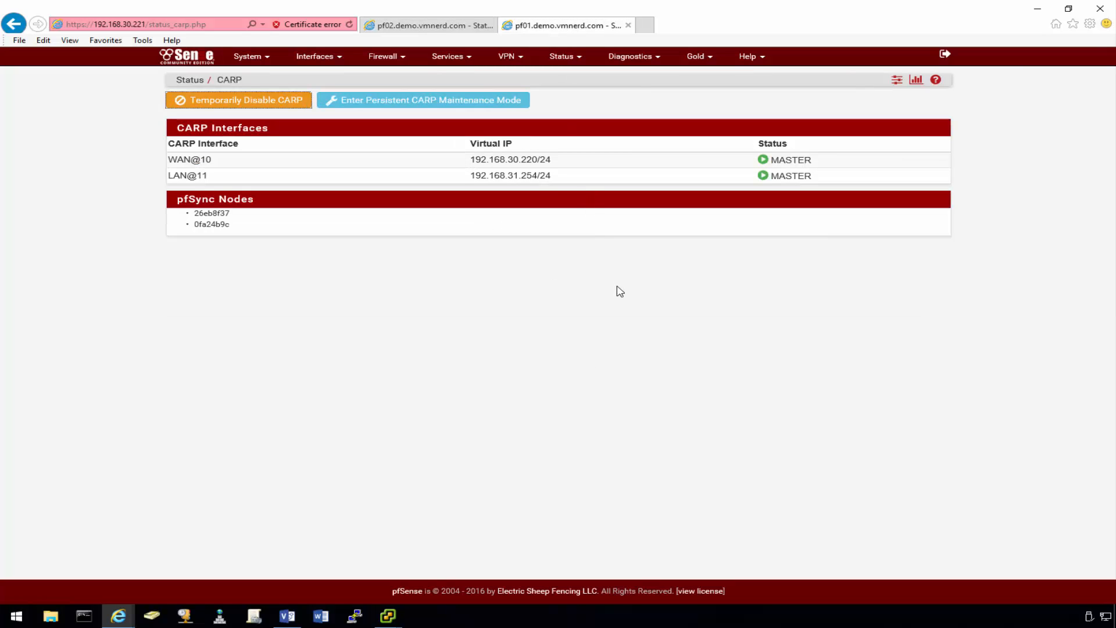
{"action": "left_click", "coordinate": [400, 620]}
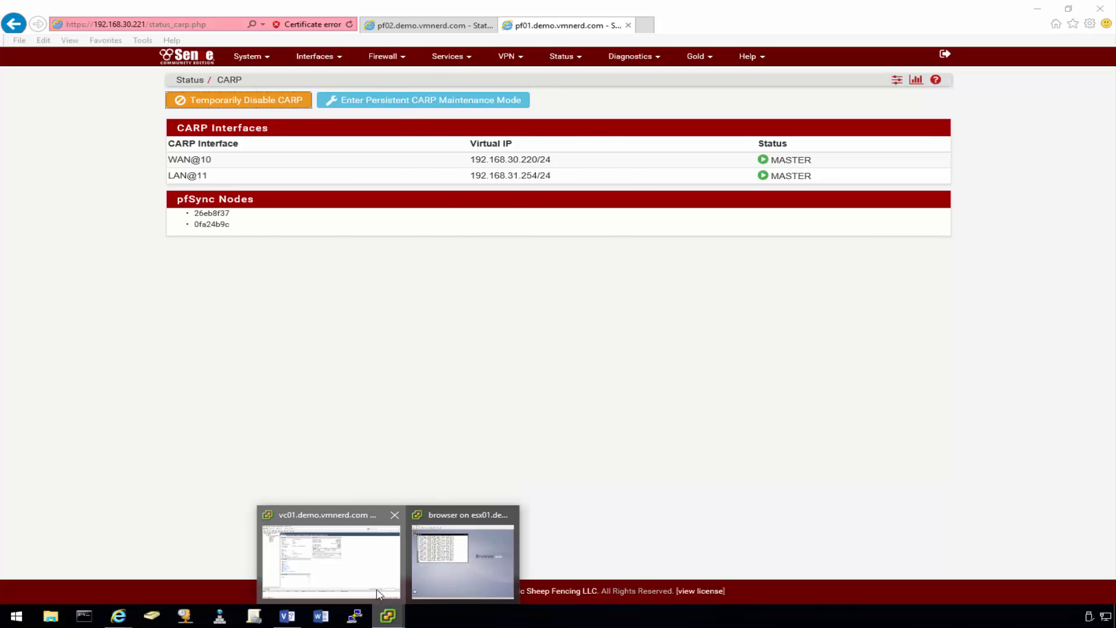
- Power off the pf01 virtual machine in vSphere Client
{"action": "left_click", "coordinate": [331, 558]}
{"action": "left_click", "coordinate": [80, 116]}
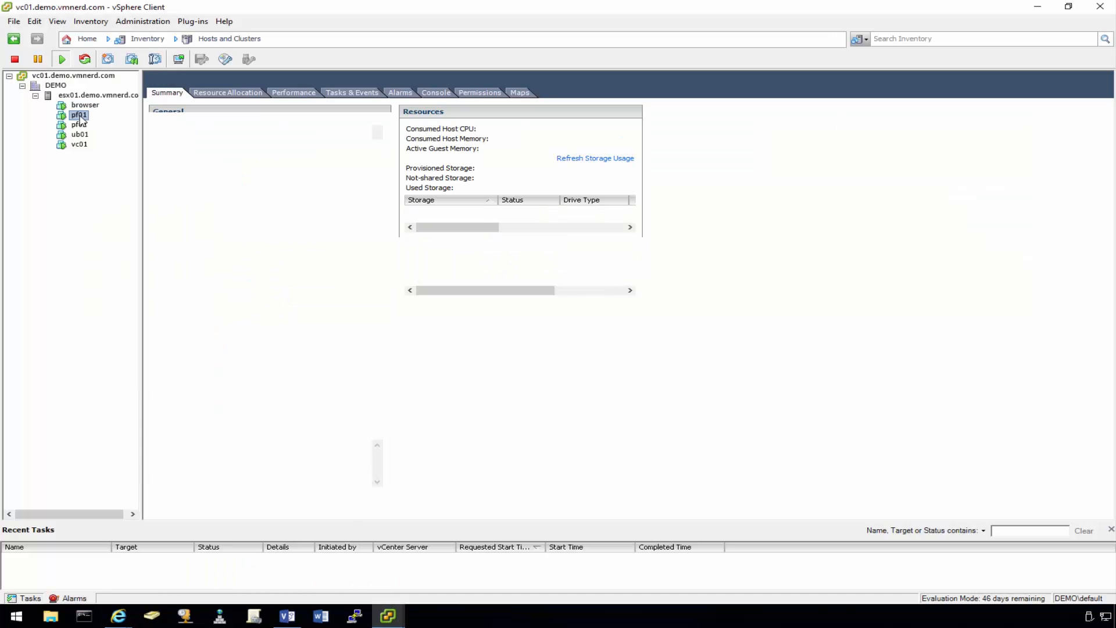
{"action": "right_click", "coordinate": [80, 117]}
{"action": "mouse_move", "coordinate": [143, 128]}
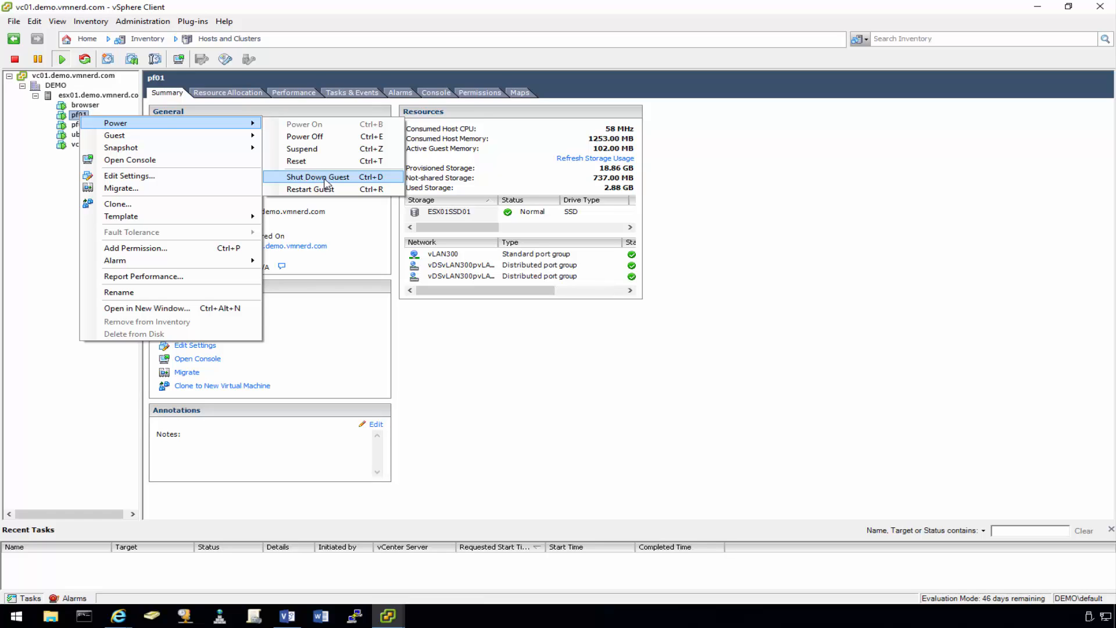
{"action": "left_click", "coordinate": [330, 140]}
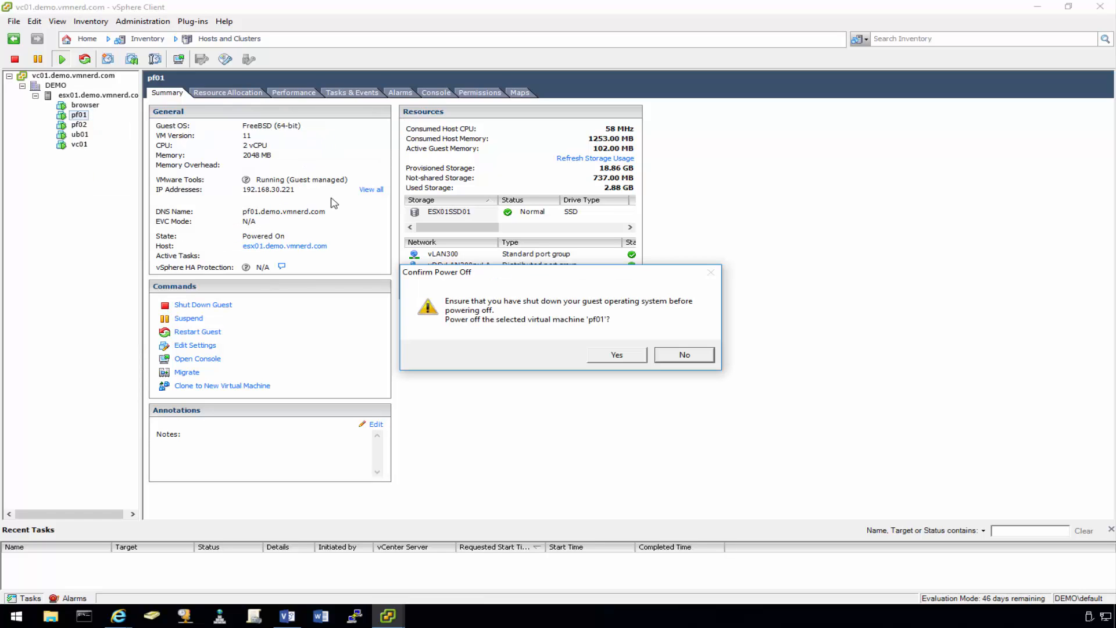
{"action": "left_click", "coordinate": [616, 355]}
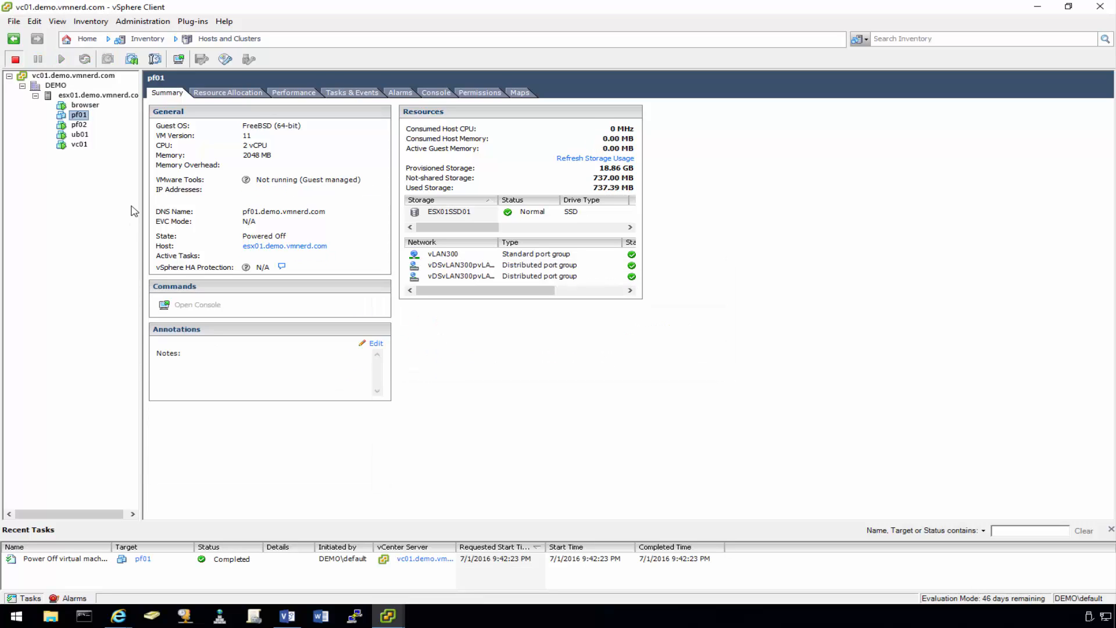
- Close the old browser VM console and open a fresh console on the browser VM
{"action": "left_click", "coordinate": [387, 620]}
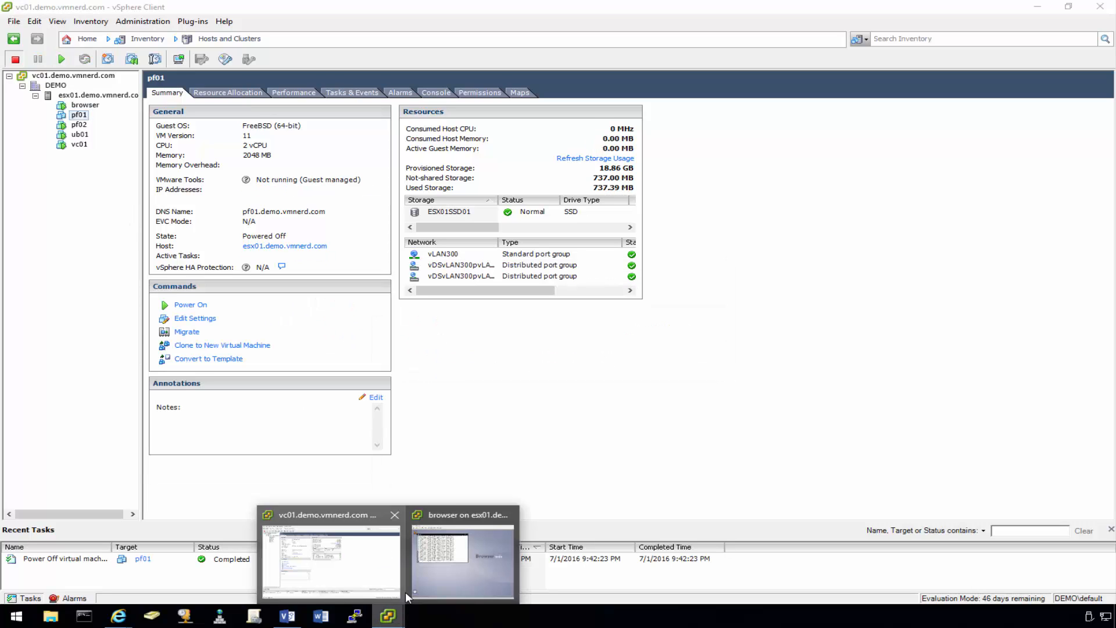
{"action": "left_click", "coordinate": [445, 575]}
{"action": "mouse_move", "coordinate": [388, 616]}
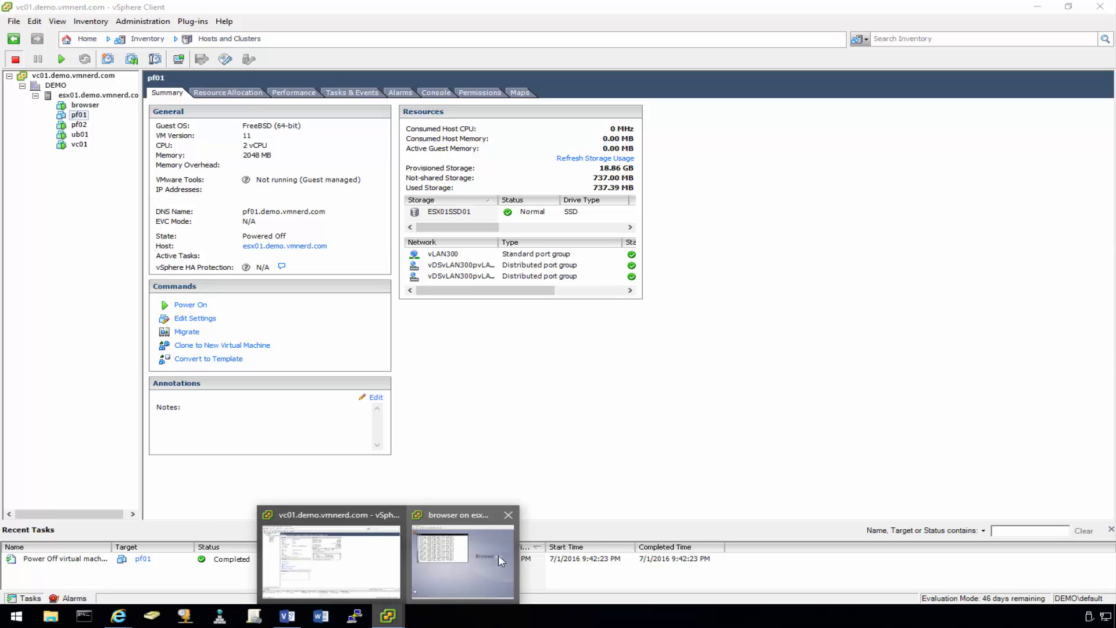
{"action": "left_click", "coordinate": [508, 515]}
{"action": "left_click", "coordinate": [87, 107]}
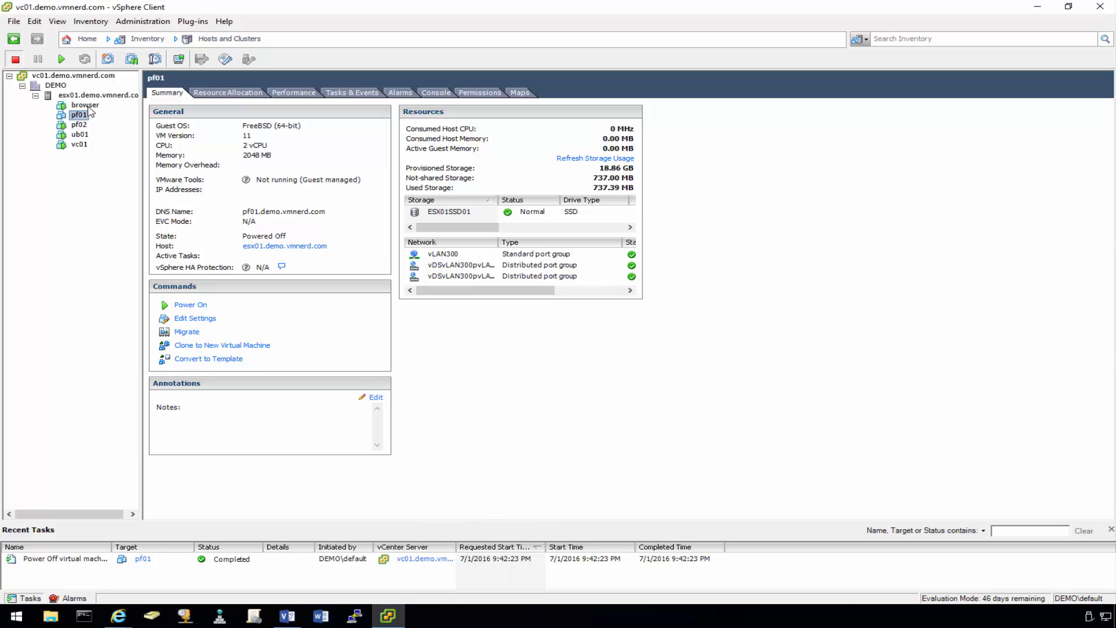
{"action": "right_click", "coordinate": [87, 106]}
{"action": "left_click", "coordinate": [133, 151]}
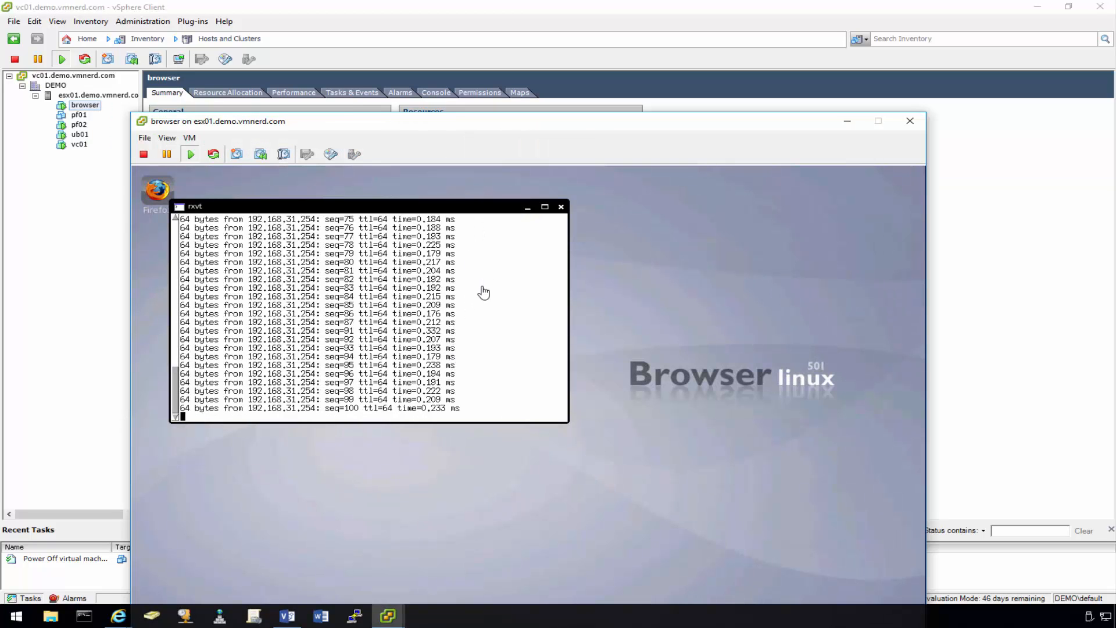
- Stop the ping to read its summary: 108 transmitted, 105 received, 2% packet loss
{"action": "left_click", "coordinate": [410, 210]}
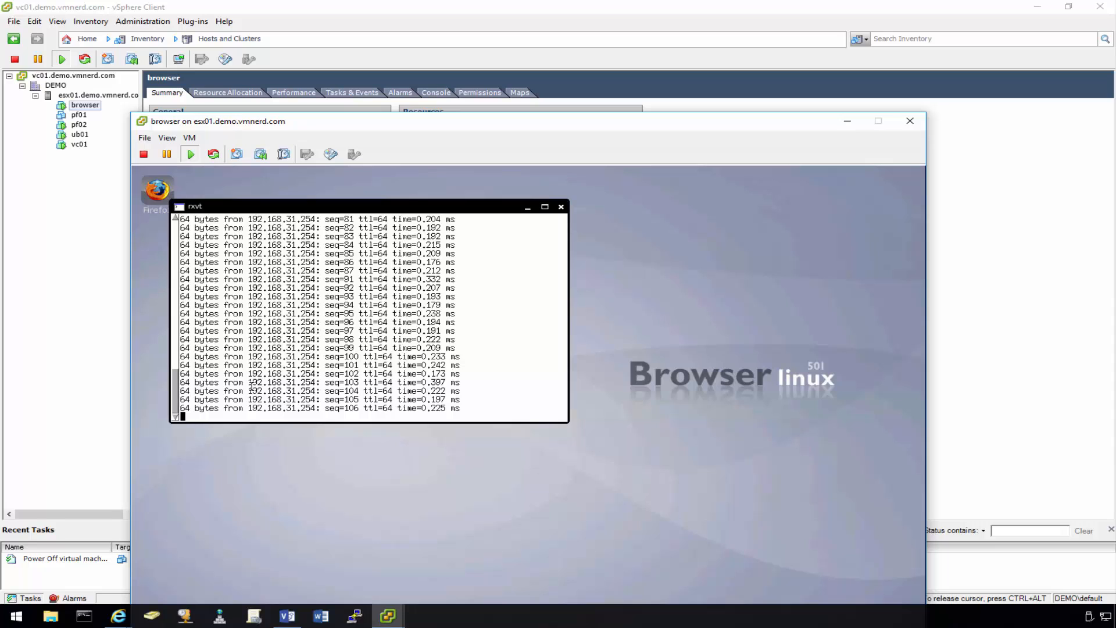
{"action": "key", "text": "ctrl+c"}
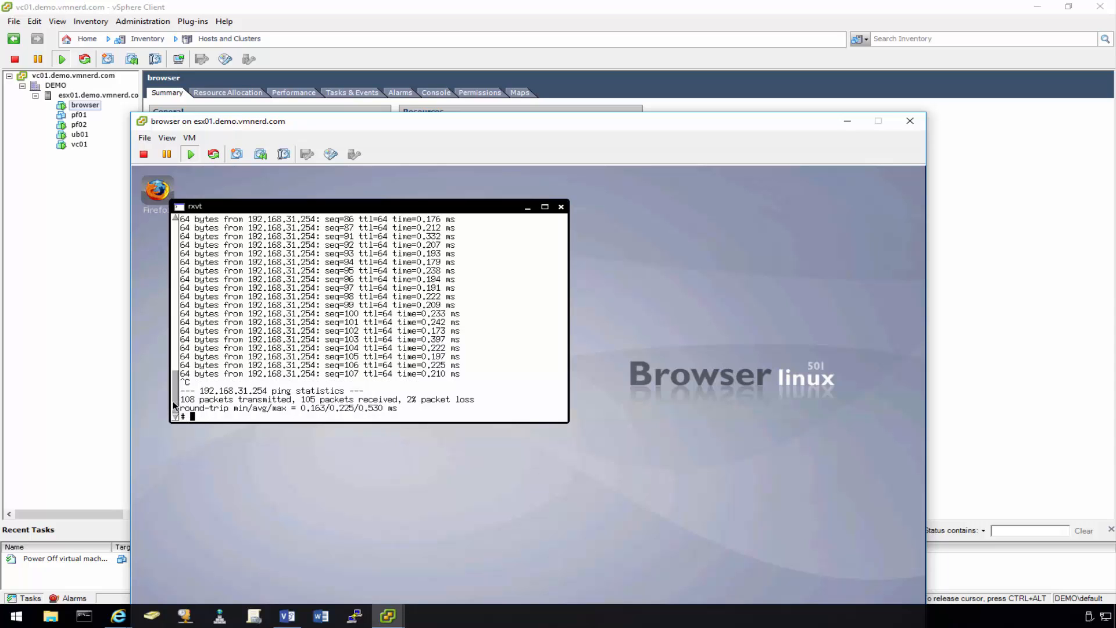
{"action": "left_click_drag", "start_coordinate": [174, 405], "coordinate": [183, 168]}
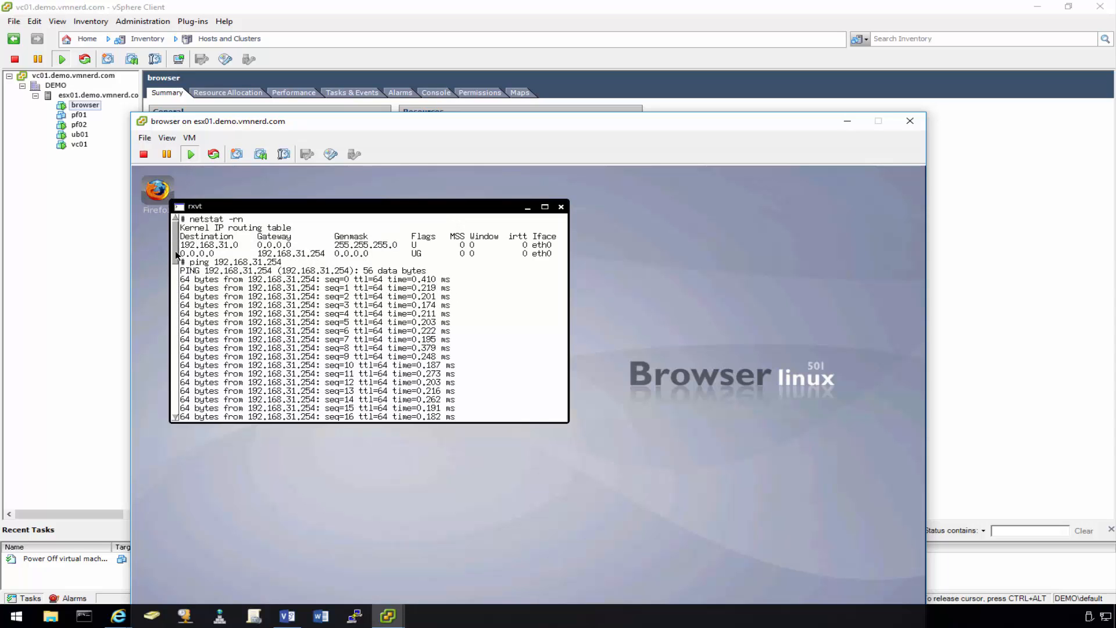
{"action": "left_click_drag", "start_coordinate": [176, 255], "coordinate": [176, 404]}
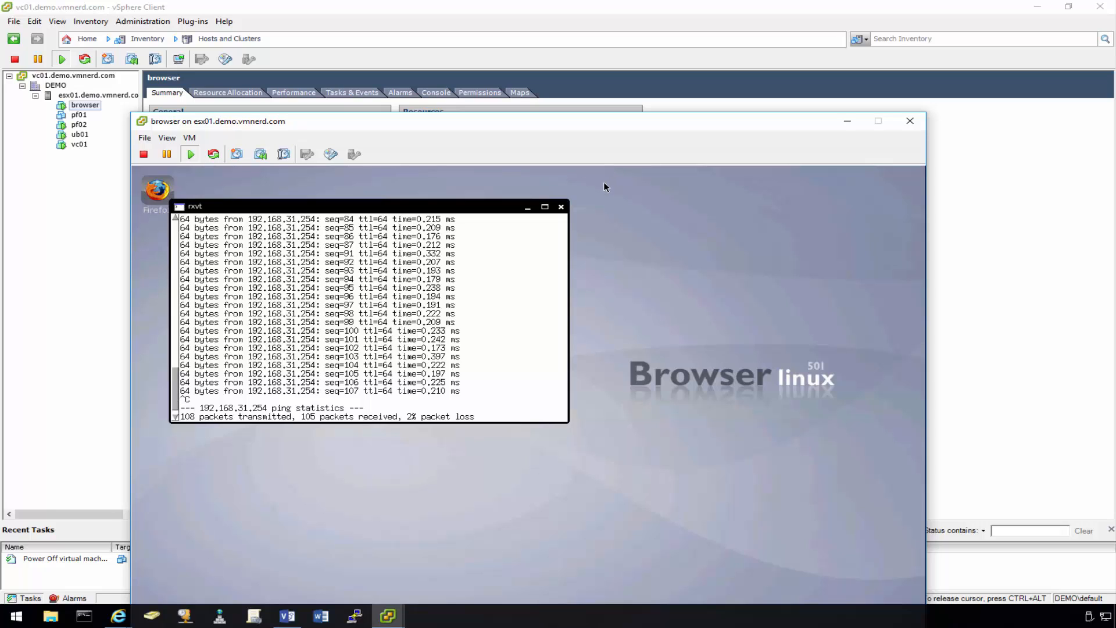
{"action": "left_click_drag", "start_coordinate": [598, 129], "coordinate": [601, 10]}
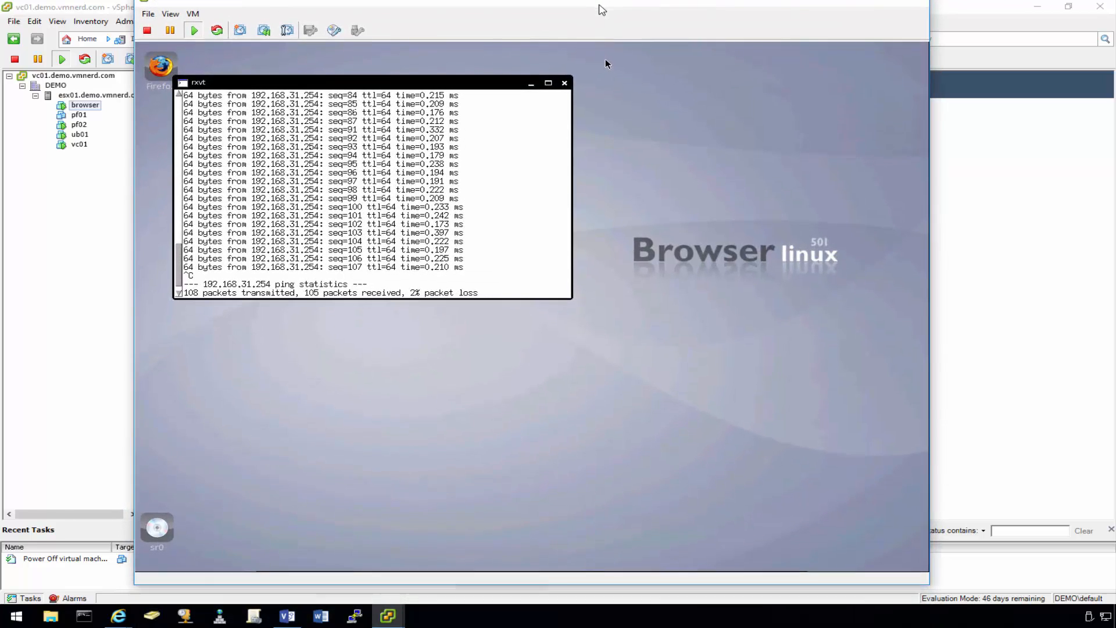
{"action": "left_click", "coordinate": [597, 169]}
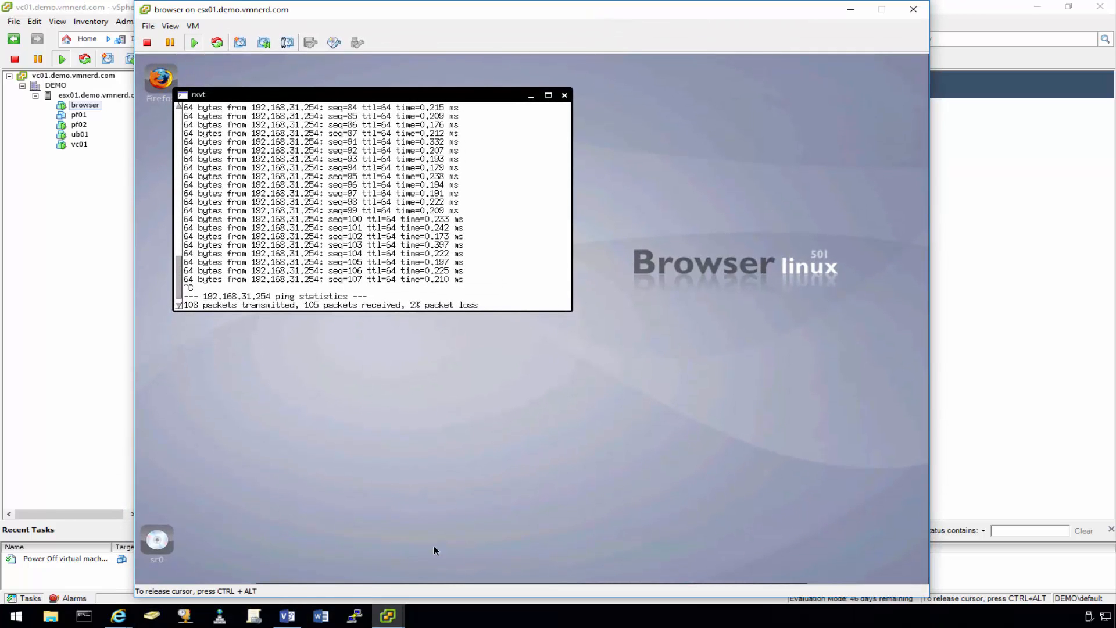
- Switch between the guest's Google and myip.vmnerd.com Firefox windows, settling on the Google one
{"action": "left_click", "coordinate": [445, 571]}
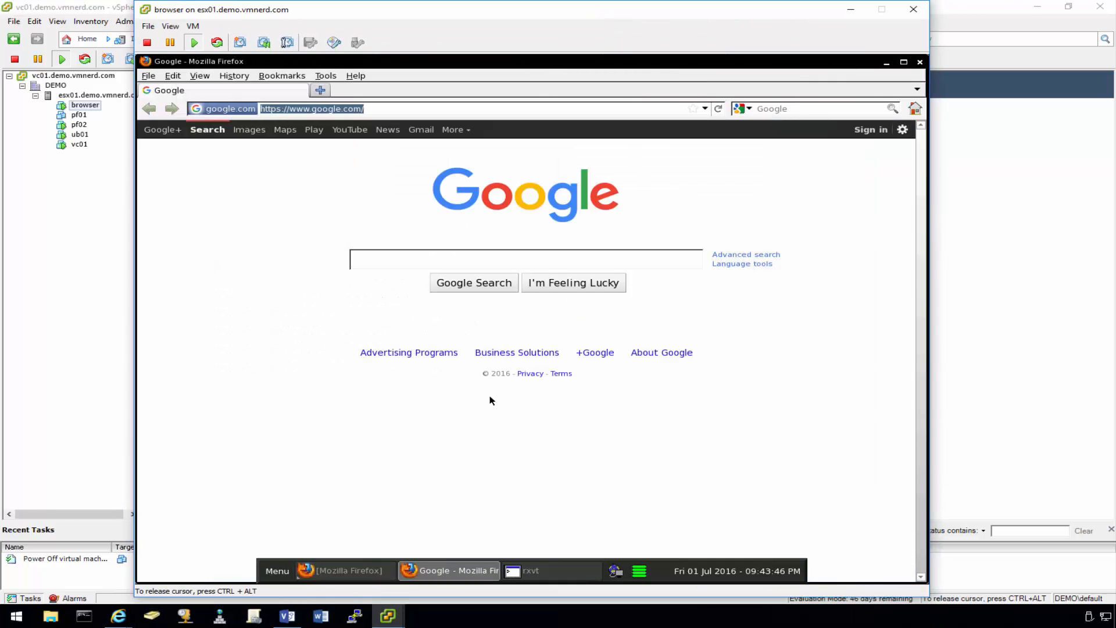
{"action": "mouse_move", "coordinate": [406, 583]}
{"action": "left_click", "coordinate": [372, 575]}
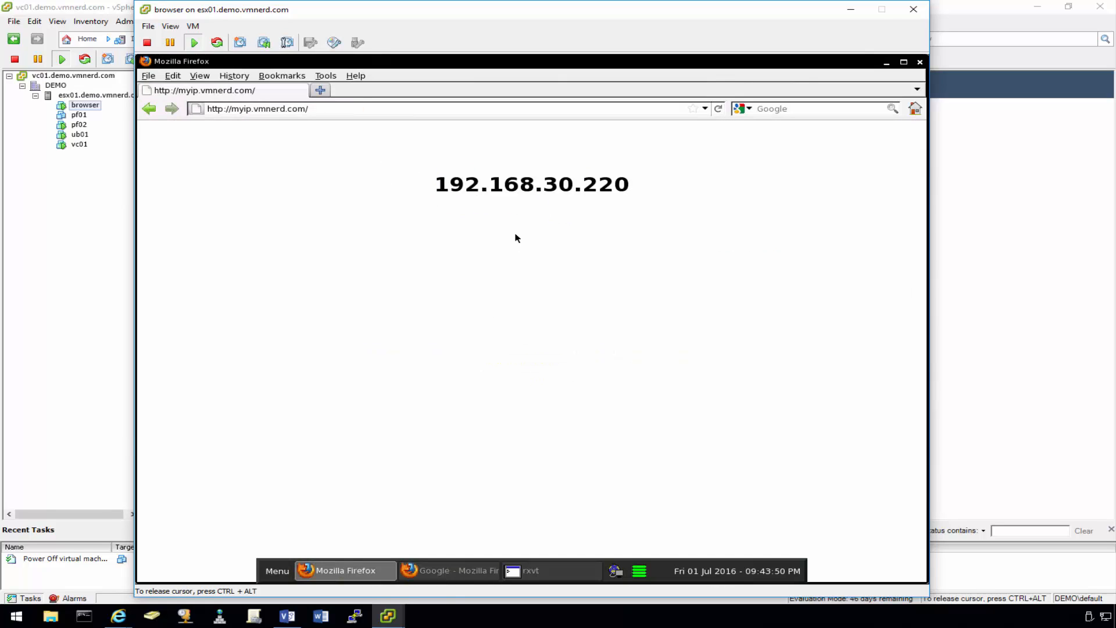
{"action": "left_click", "coordinate": [314, 112]}
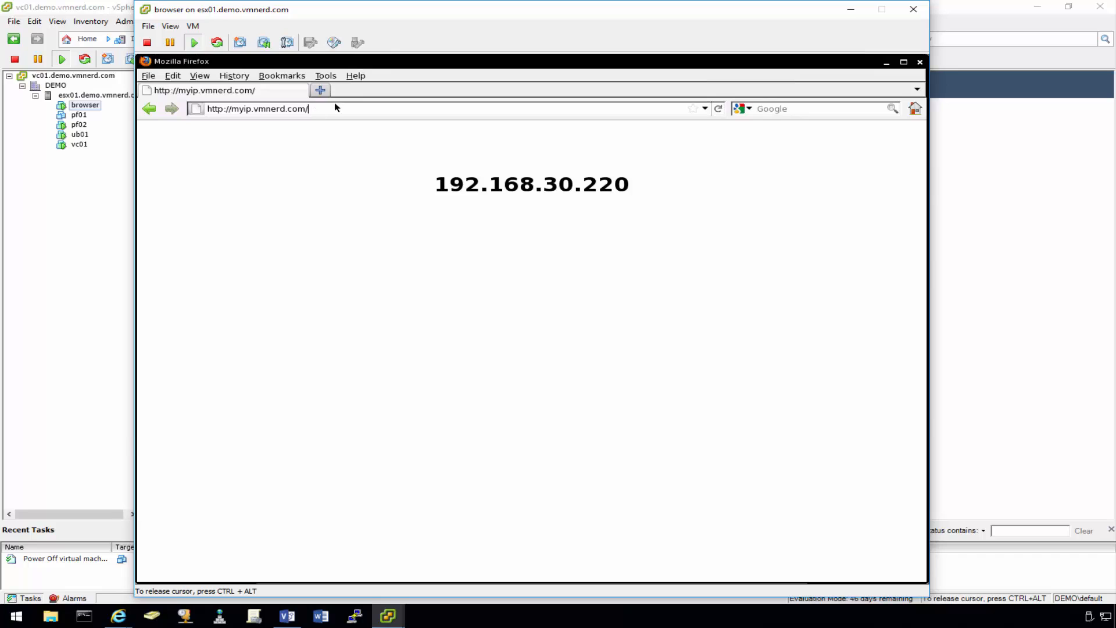
{"action": "mouse_move", "coordinate": [395, 581]}
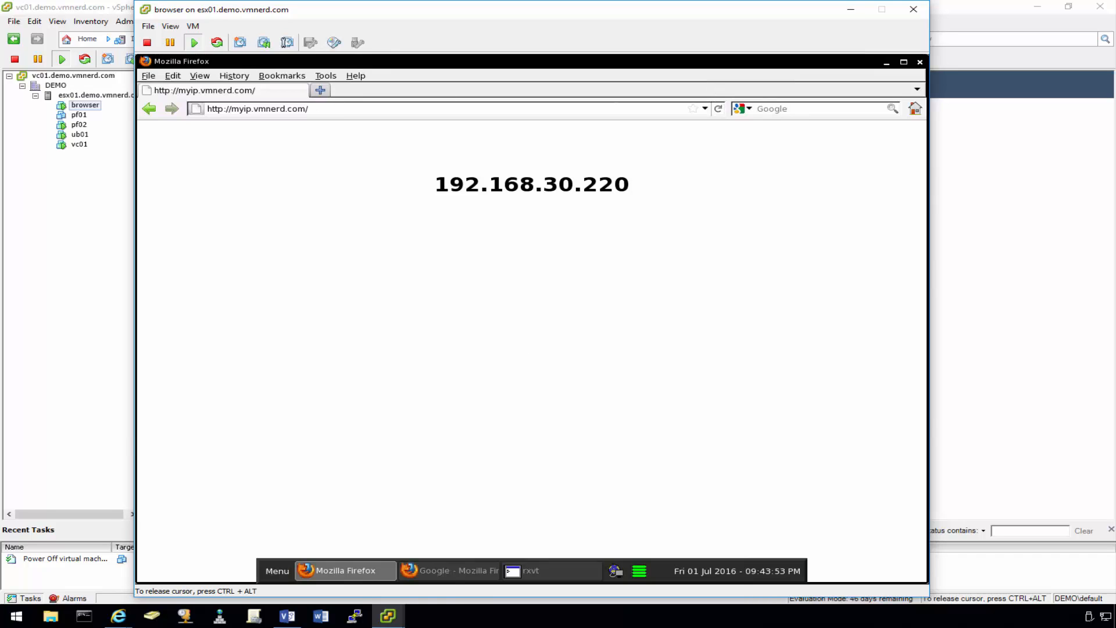
{"action": "left_click", "coordinate": [426, 572]}
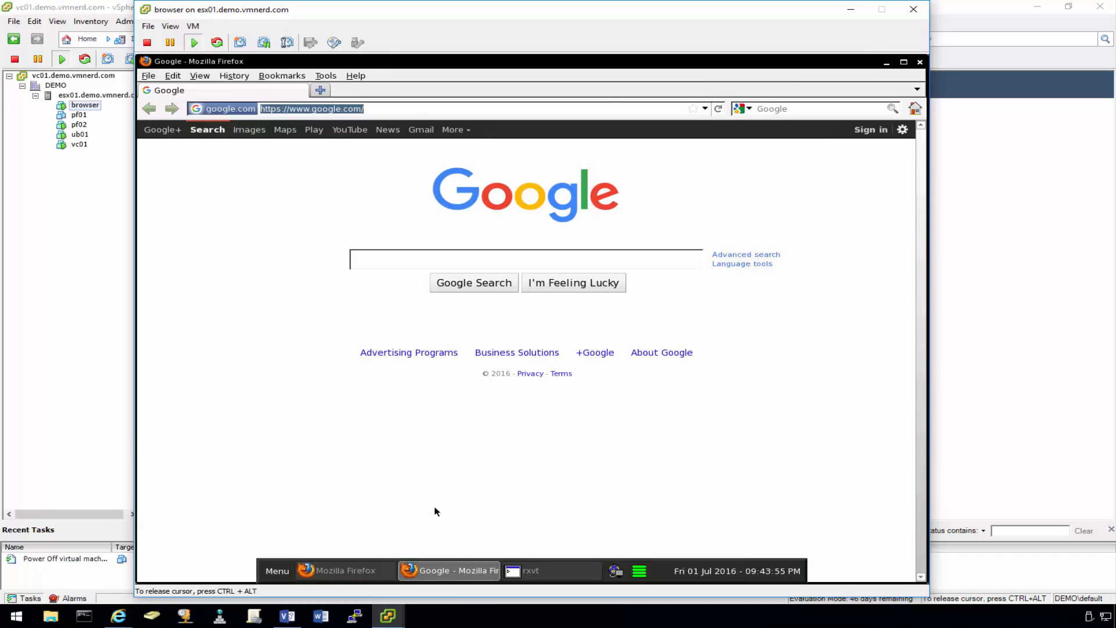
- Replace the Google address with the myip.vmnerd.com tab, which shows 192.168.30.220
{"action": "left_click", "coordinate": [390, 108]}
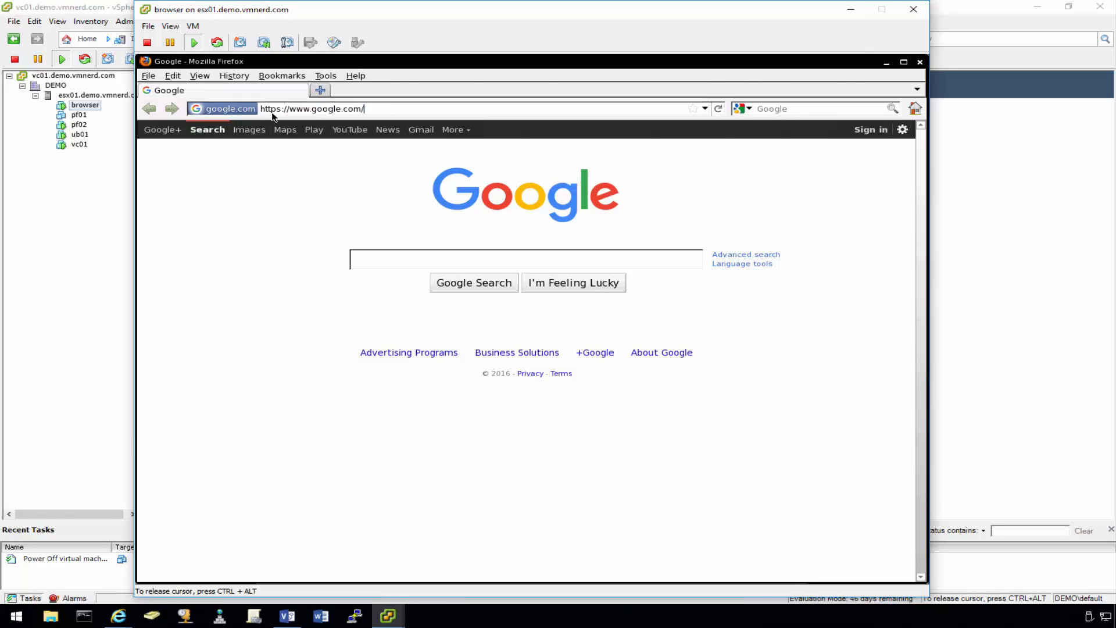
{"action": "key", "text": "BackSpace"}
{"action": "key", "text": "BackSpace"}
{"action": "key", "text": "BackSpace"}
{"action": "key", "text": "BackSpace"}
{"action": "key", "text": "BackSpace"}
{"action": "key", "text": "BackSpace"}
{"action": "key", "text": "BackSpace"}
{"action": "key", "text": "BackSpace"}
{"action": "key", "text": "BackSpace"}
{"action": "key", "text": "BackSpace"}
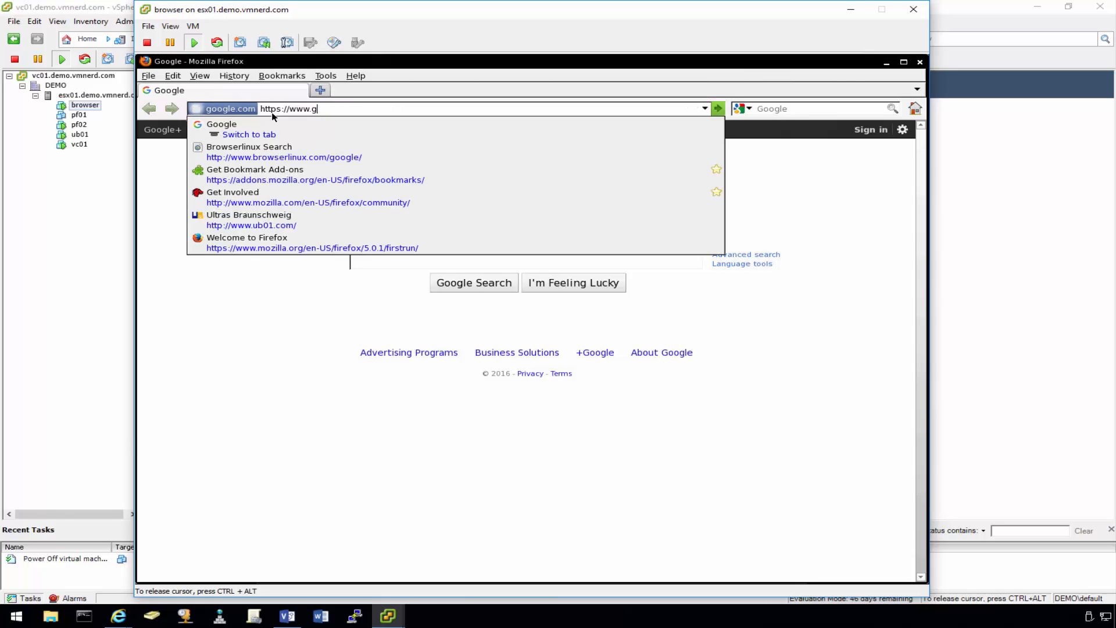
{"action": "key", "text": "BackSpace"}
{"action": "key", "text": "BackSpace"}
{"action": "key", "text": "BackSpace"}
{"action": "key", "text": "BackSpace"}
{"action": "key", "text": "BackSpace"}
{"action": "type", "text": "m"}
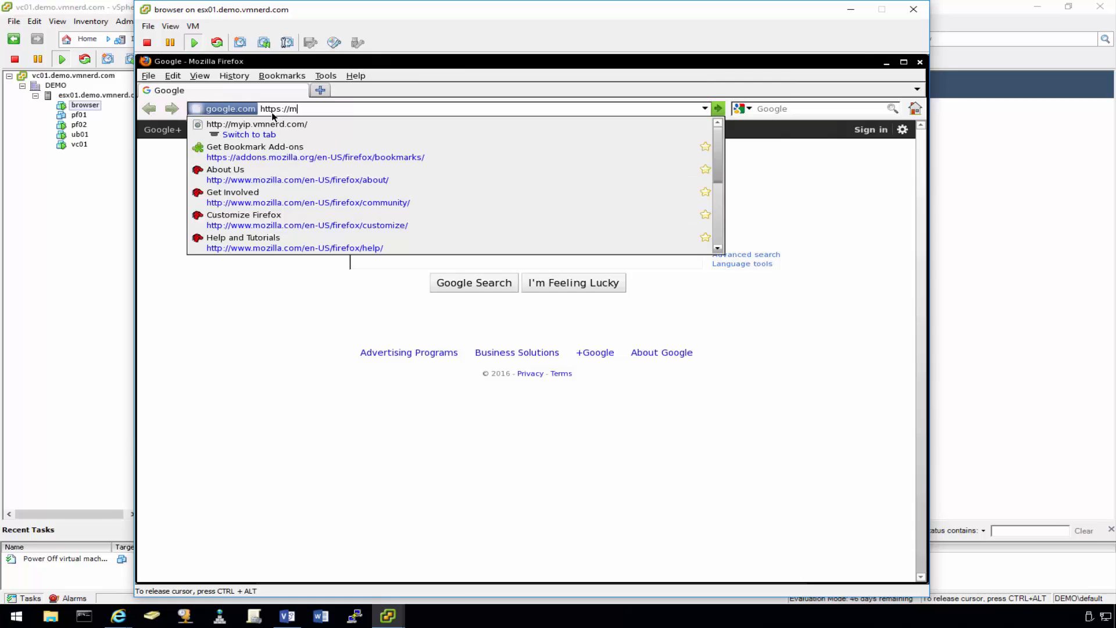
{"action": "type", "text": "y"}
{"action": "key", "text": "Down"}
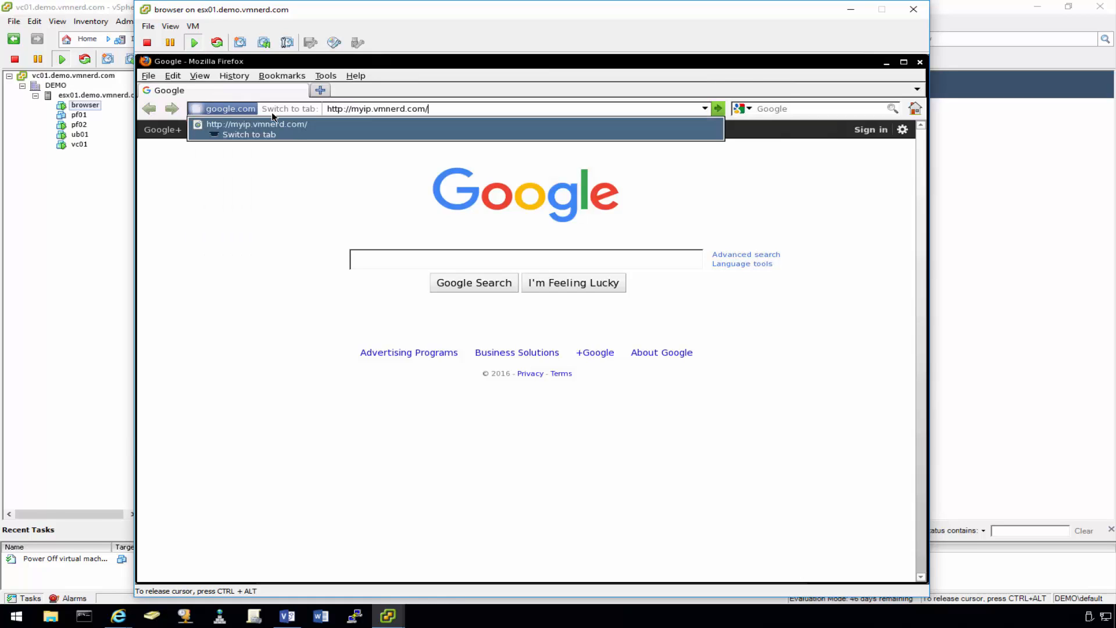
{"action": "key", "text": "Return"}
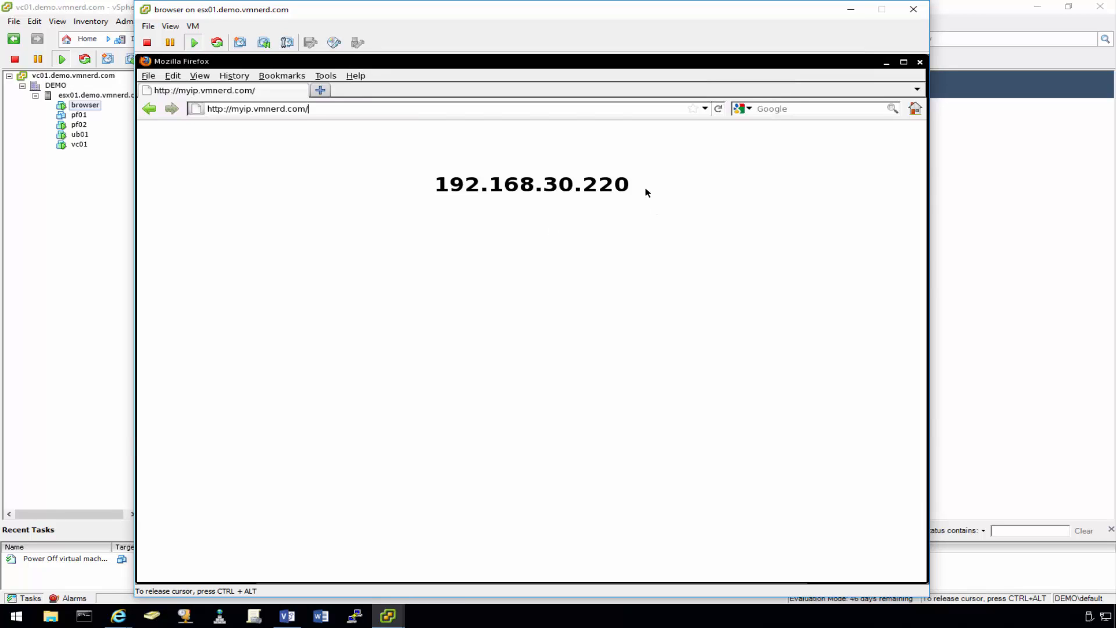
{"action": "left_click_drag", "start_coordinate": [646, 192], "coordinate": [532, 186]}
{"action": "left_click", "coordinate": [486, 200]}
{"action": "mouse_move", "coordinate": [290, 582]}
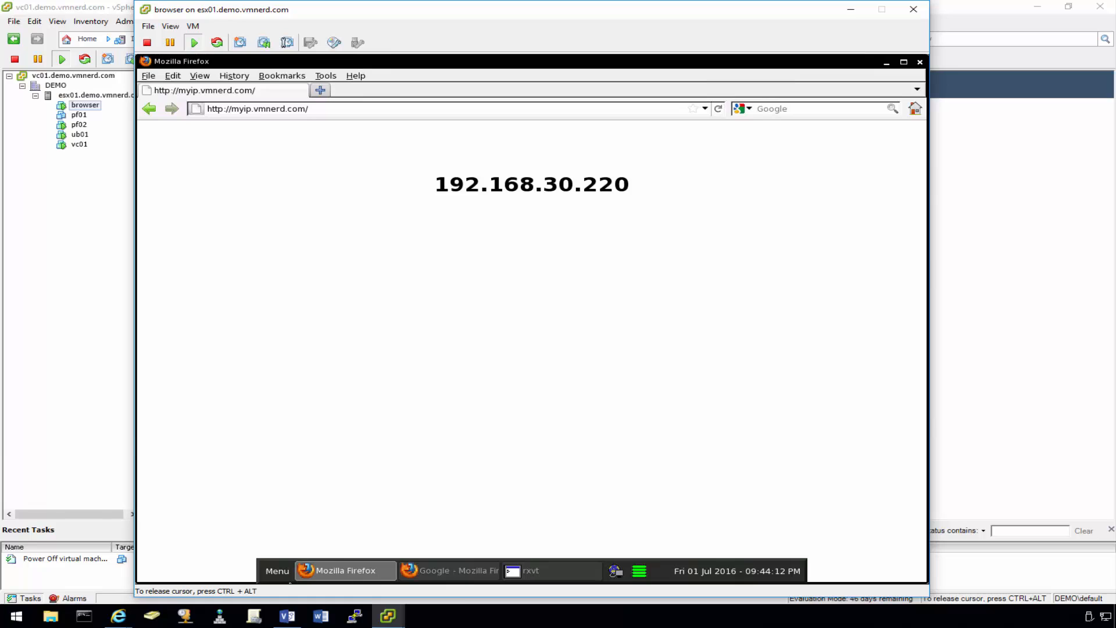
{"action": "left_click", "coordinate": [287, 616]}
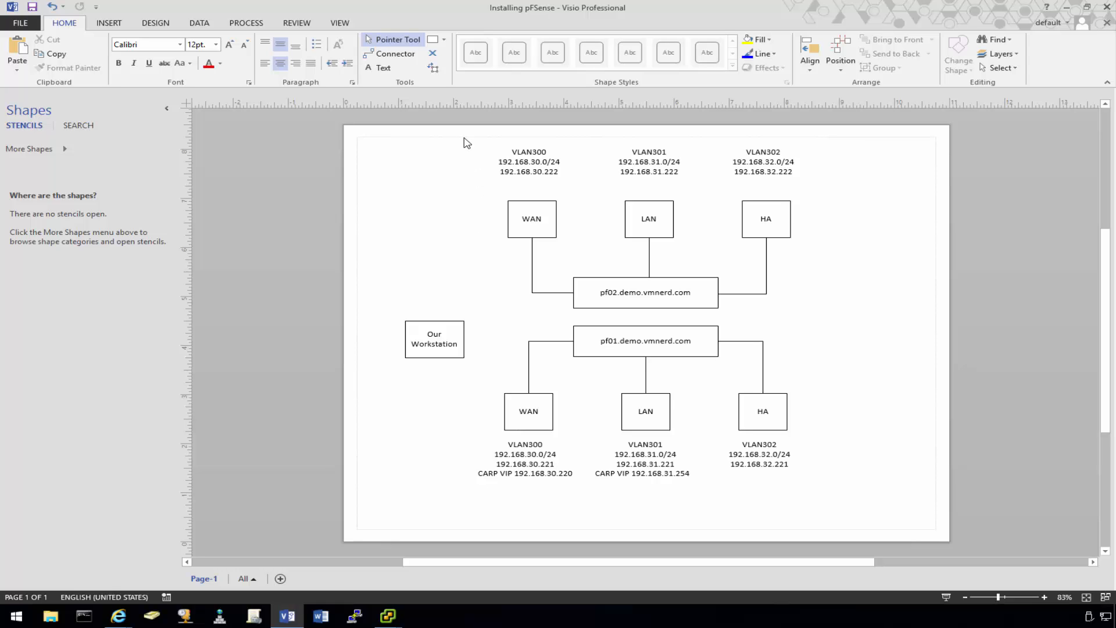
{"action": "left_click_drag", "start_coordinate": [462, 135], "coordinate": [856, 523]}
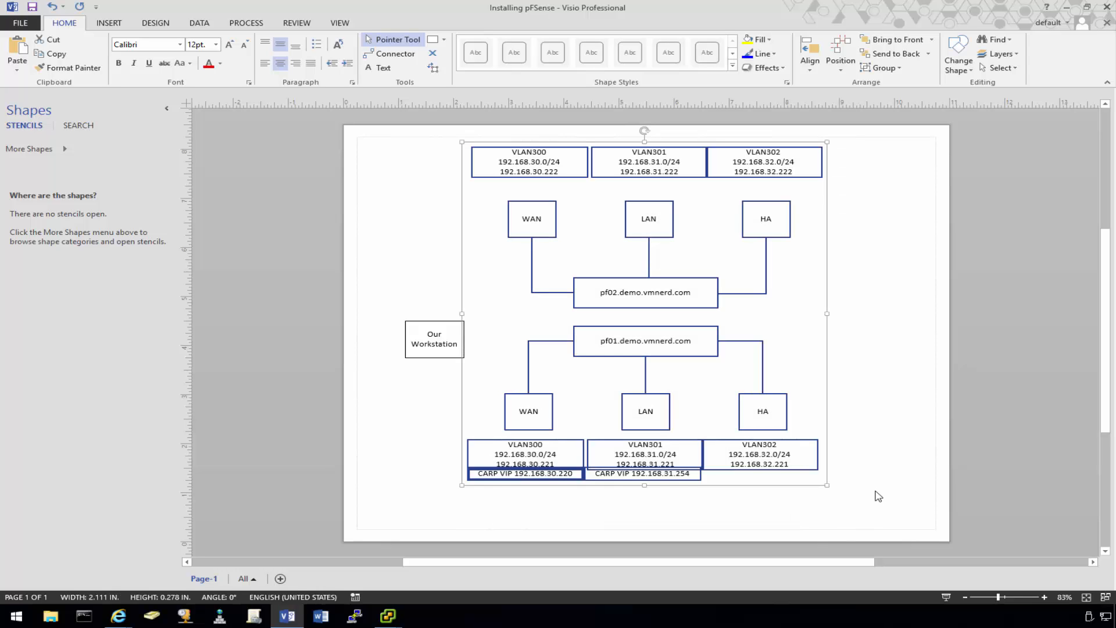
{"action": "left_click", "coordinate": [878, 494]}
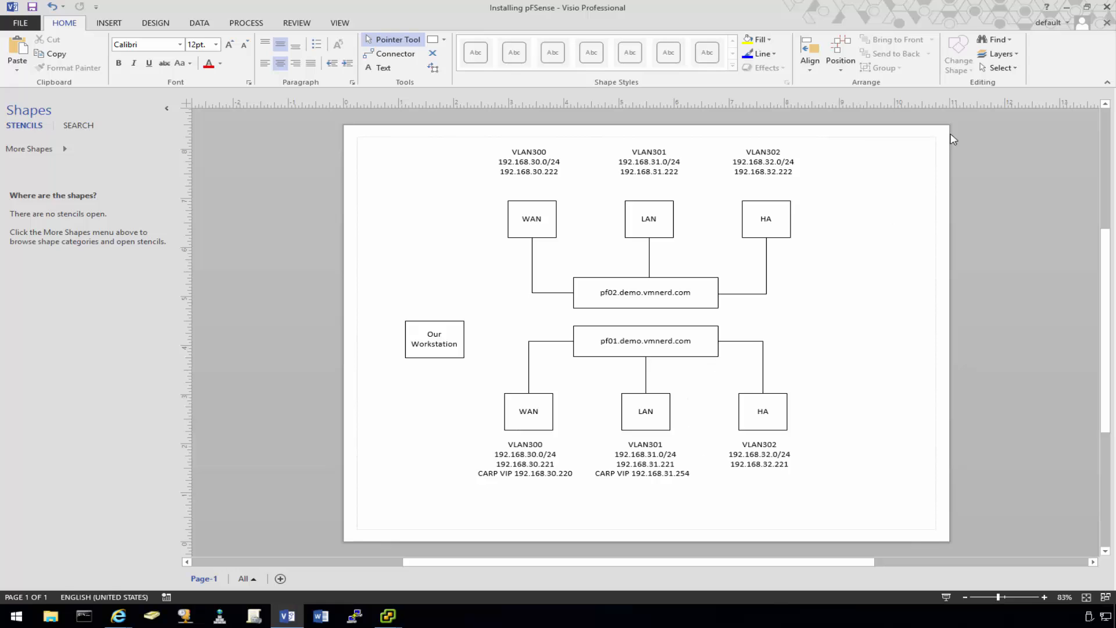
{"action": "left_click", "coordinate": [1067, 7]}
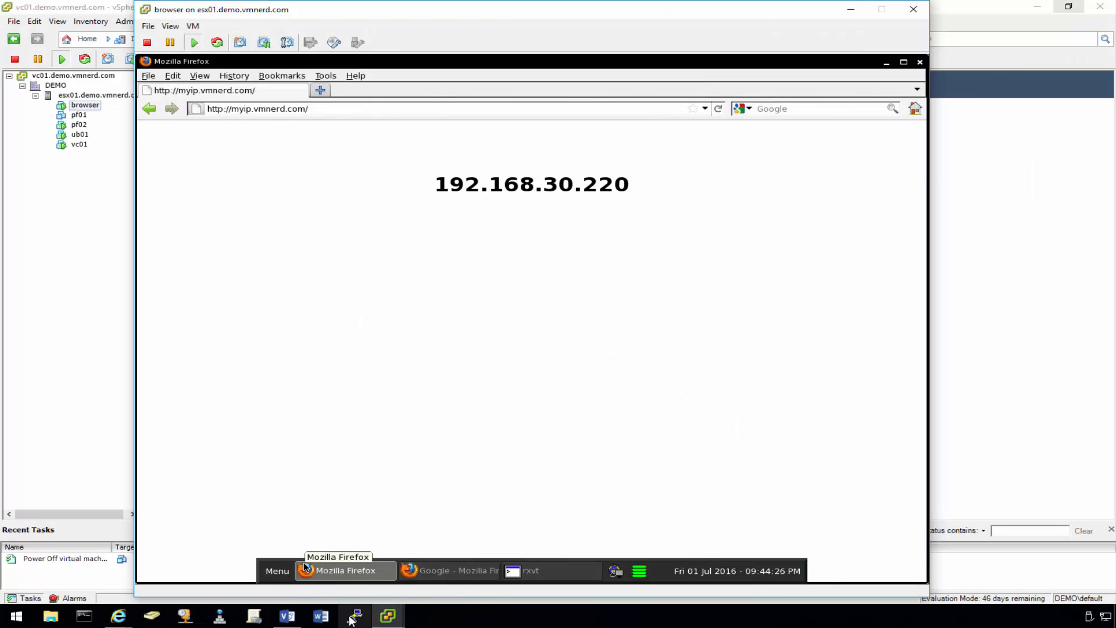
- Power pf01 back on and glance at the Visio diagram while the task completes
{"action": "left_click", "coordinate": [80, 116]}
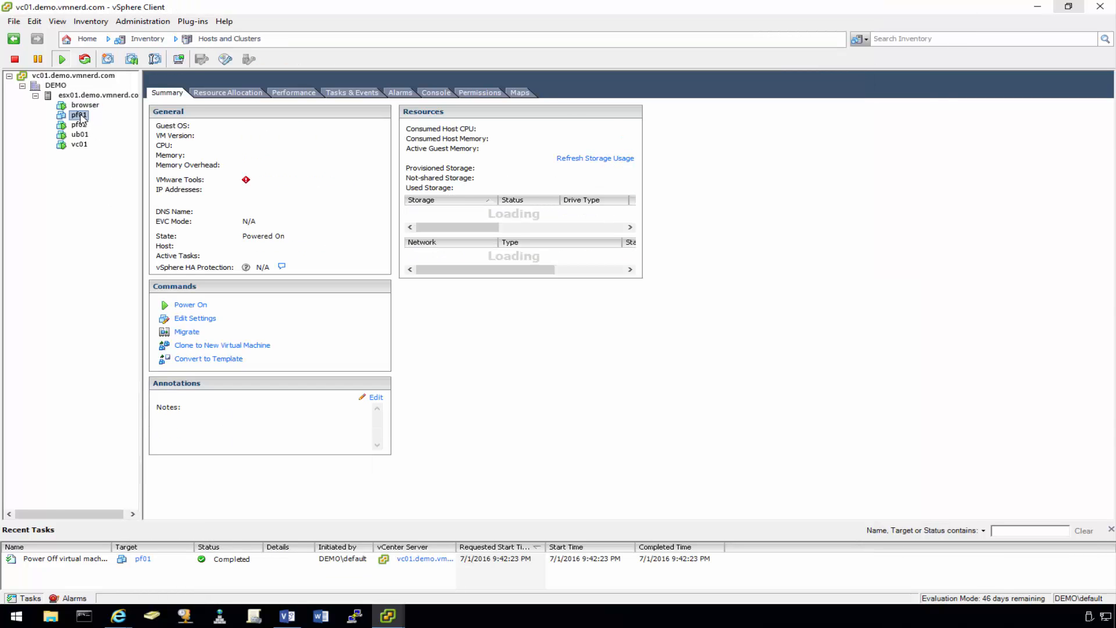
{"action": "right_click", "coordinate": [79, 115]}
{"action": "mouse_move", "coordinate": [137, 127]}
{"action": "left_click", "coordinate": [287, 124]}
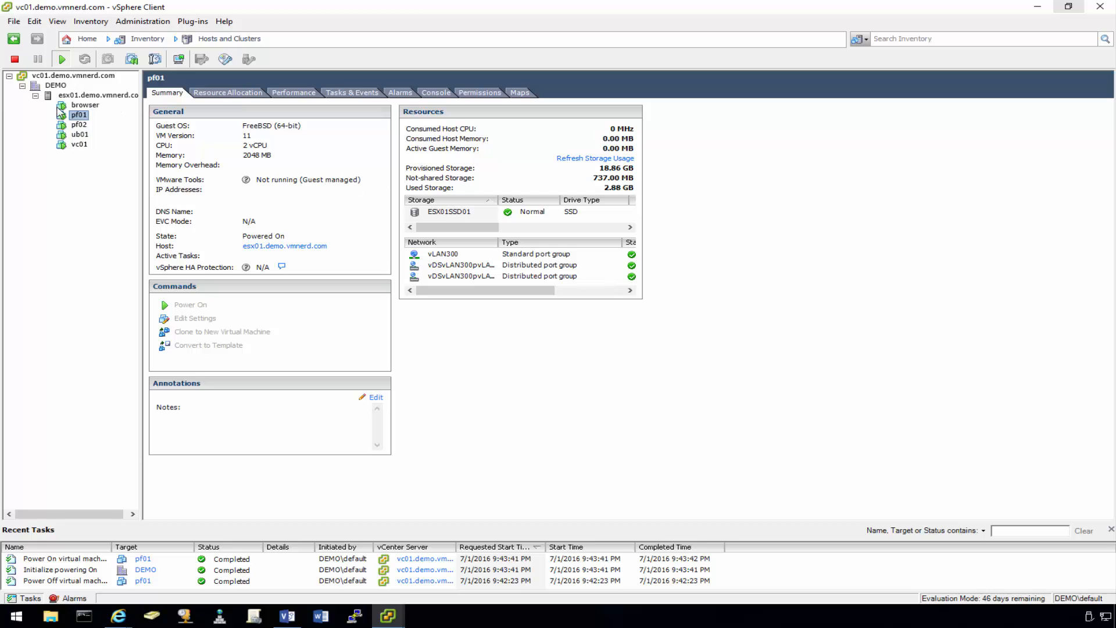
{"action": "left_click", "coordinate": [287, 616]}
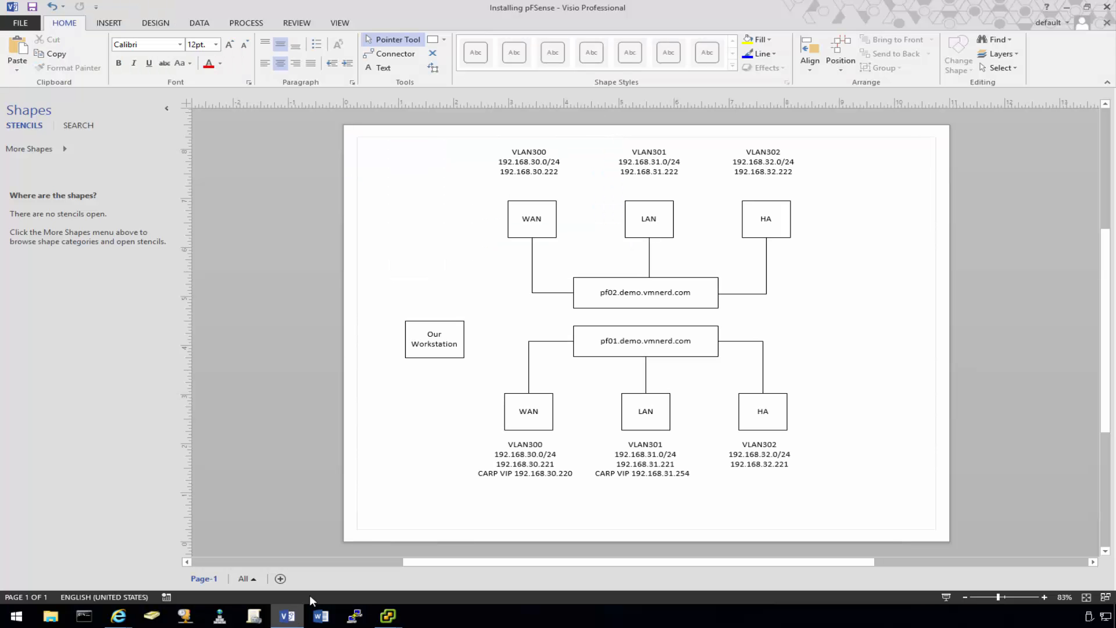
{"action": "left_click", "coordinate": [1068, 8]}
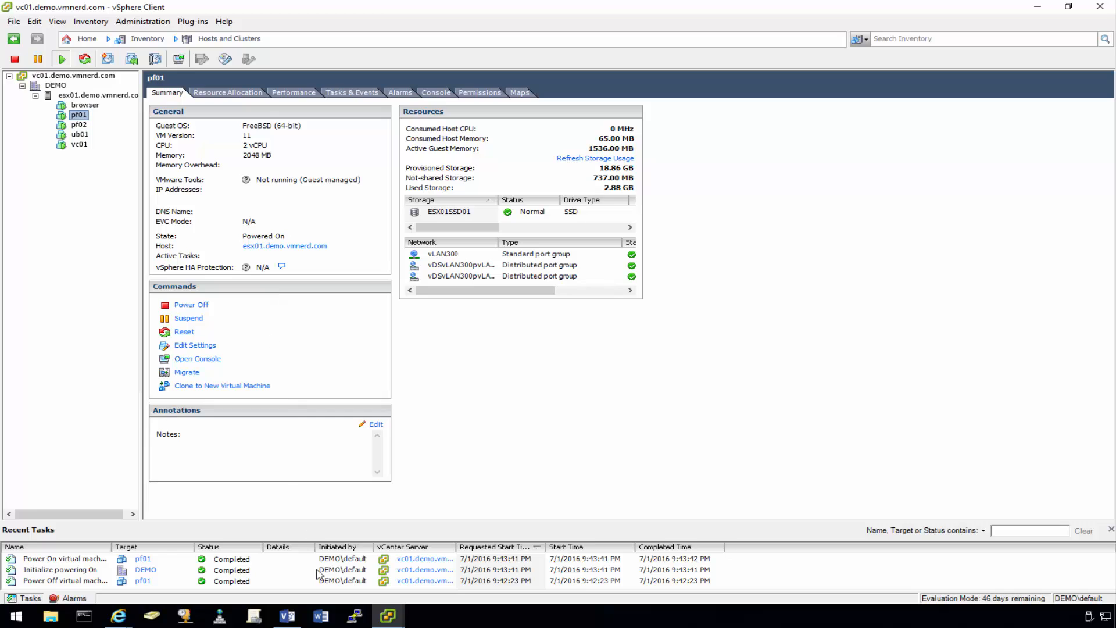
{"action": "left_click", "coordinate": [118, 616]}
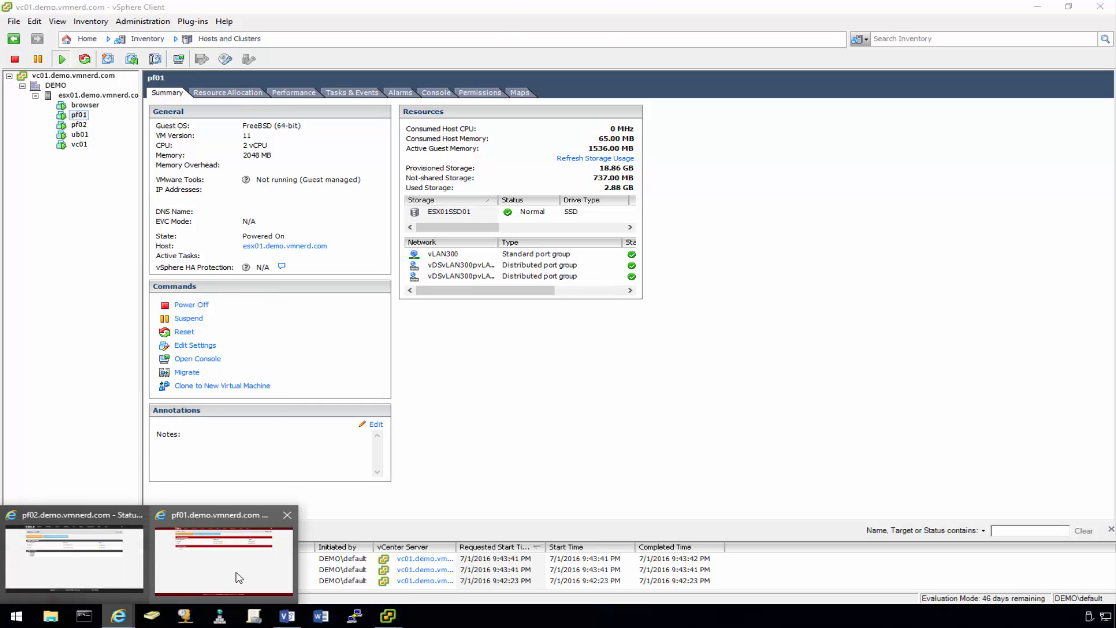
- Reload pf02's CARP status showing WAN and LAN VIPs as BACKUP, then return to pf01
{"action": "left_click", "coordinate": [238, 577]}
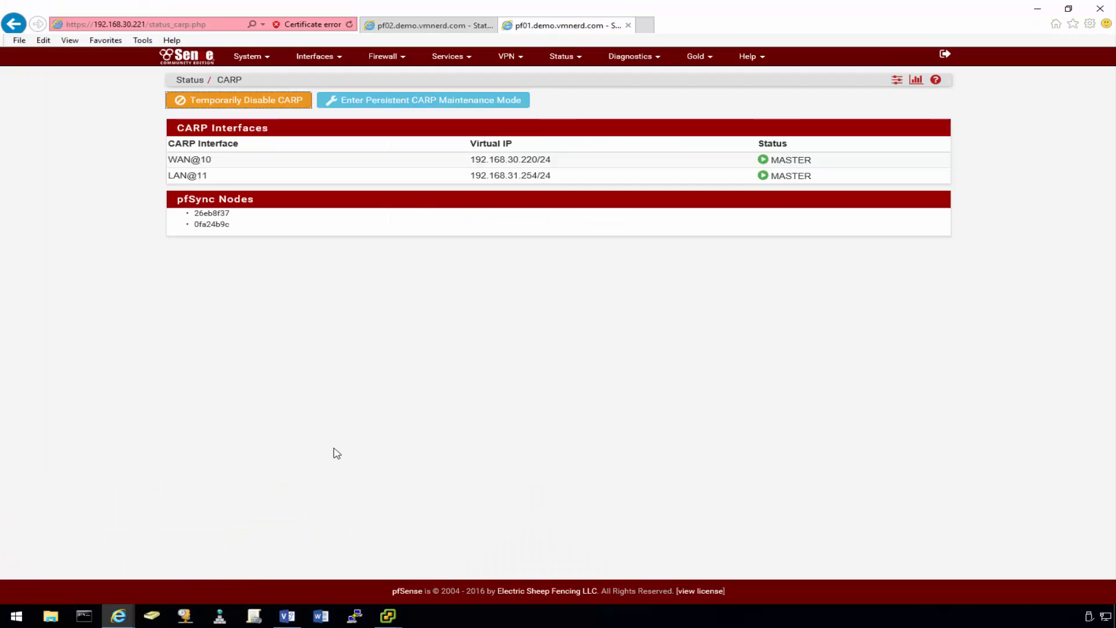
{"action": "left_click", "coordinate": [118, 616]}
{"action": "left_click", "coordinate": [128, 573]}
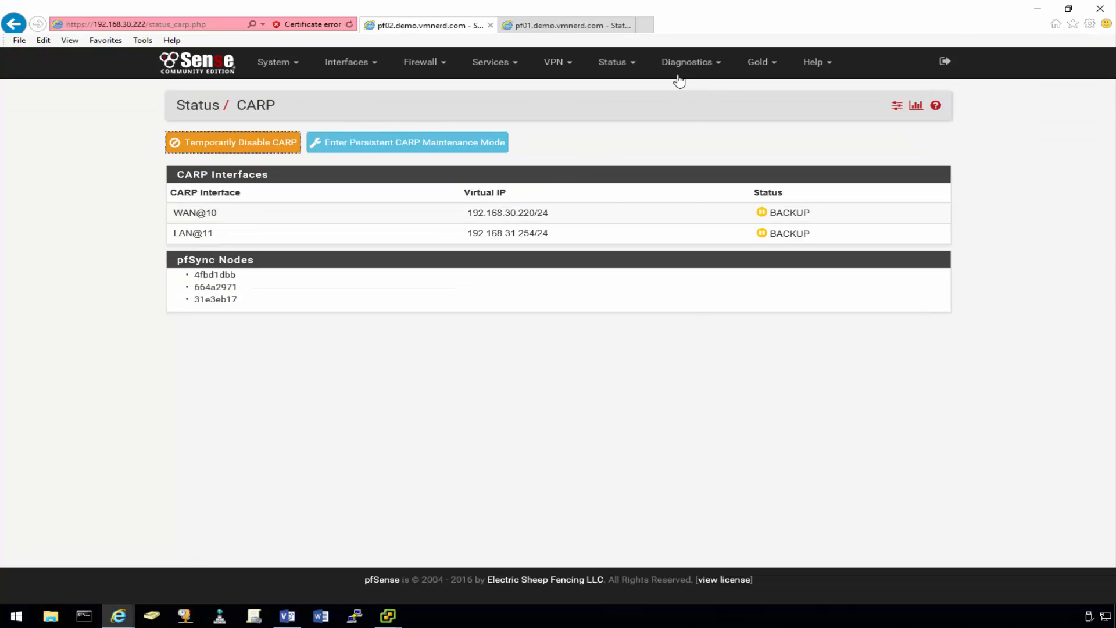
{"action": "left_click", "coordinate": [615, 63]}
{"action": "left_click", "coordinate": [635, 107]}
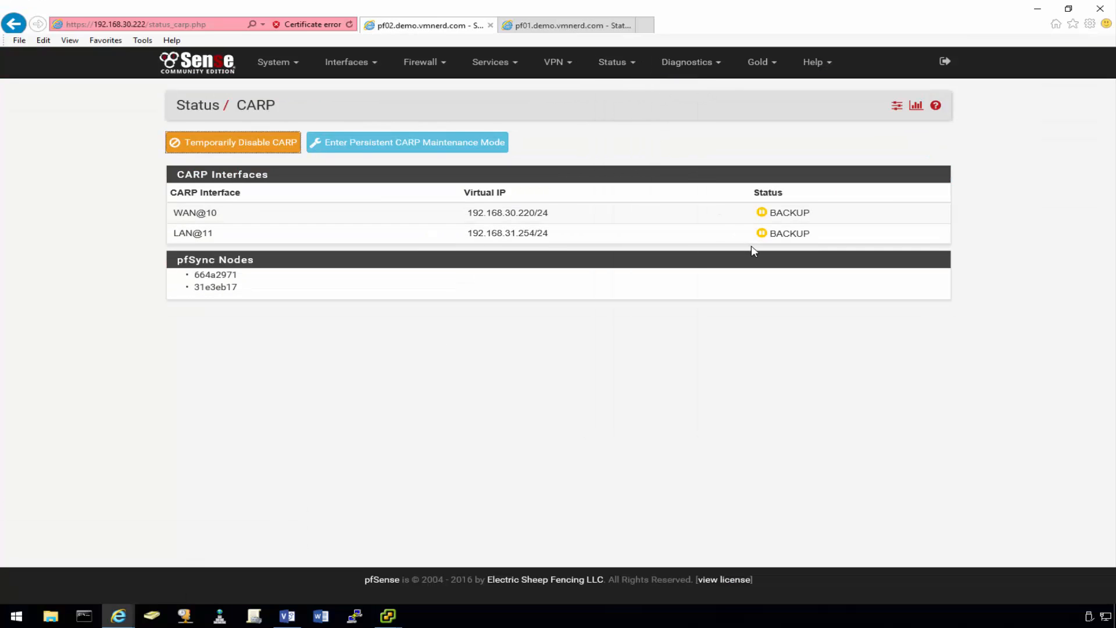
{"action": "left_click", "coordinate": [118, 615]}
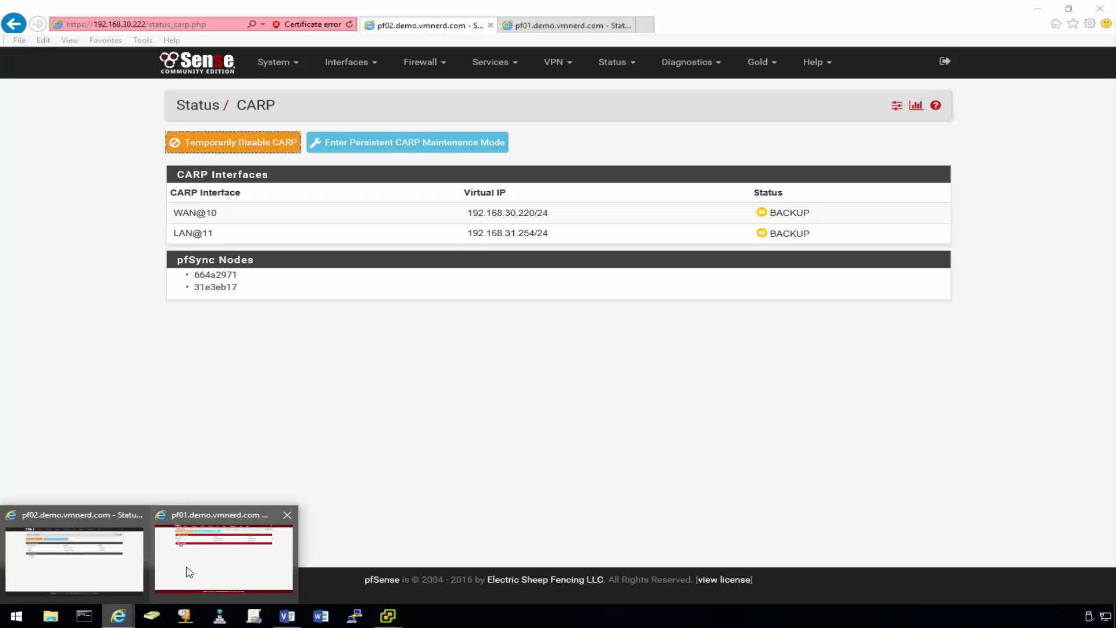
{"action": "left_click", "coordinate": [189, 572]}
{"action": "left_click", "coordinate": [568, 58]}
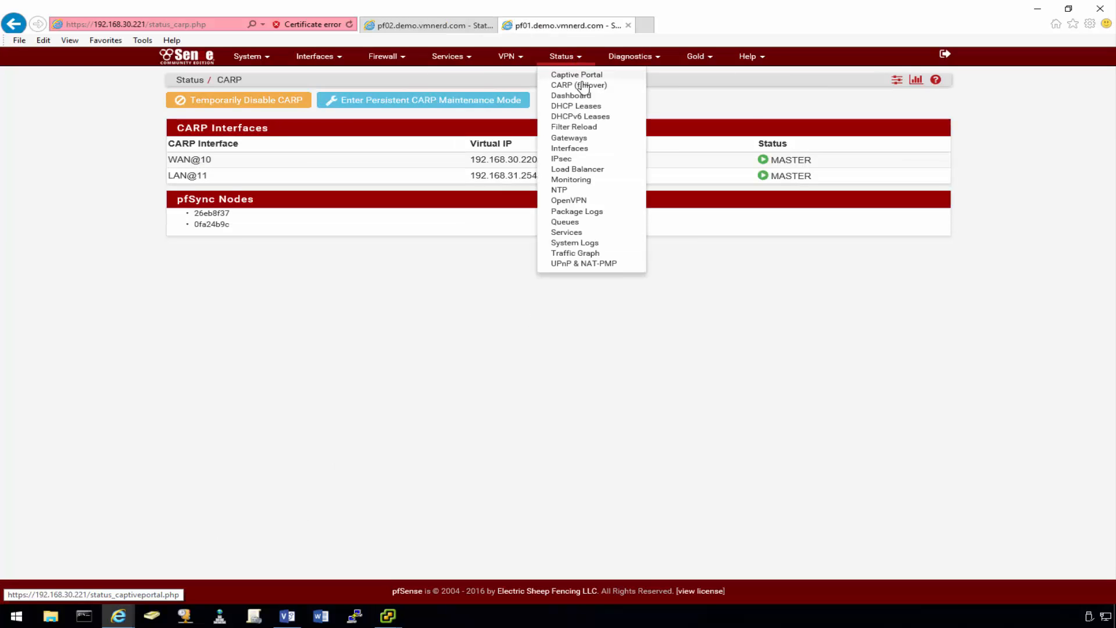
- Log back into pf01 as admin and confirm CARP shows MASTER for both WAN and LAN VIPs
{"action": "left_click", "coordinate": [611, 86]}
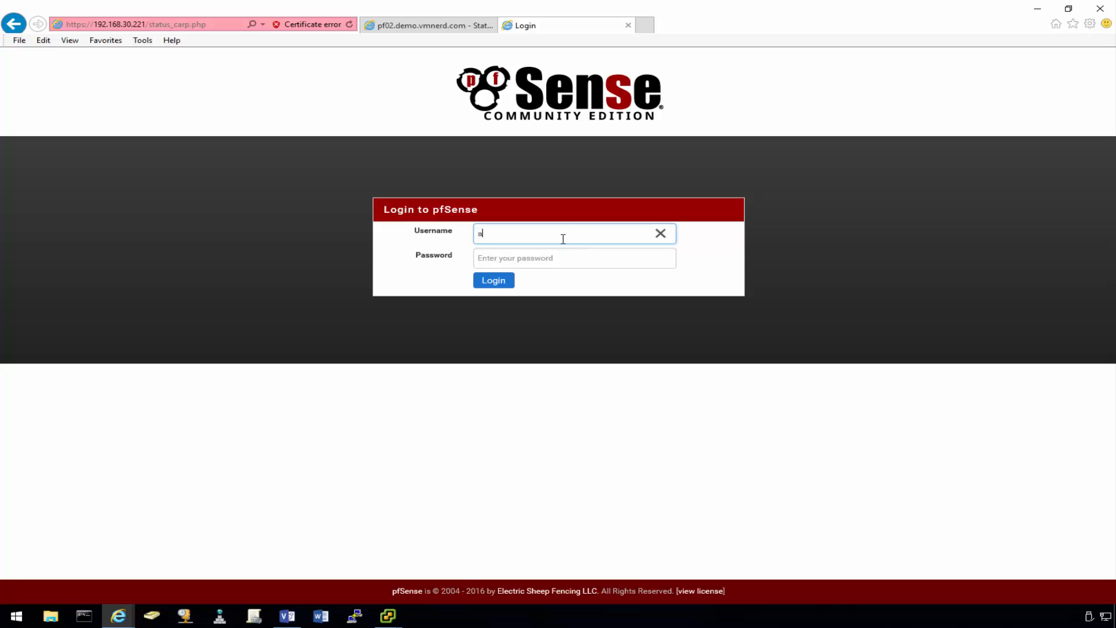
{"action": "type", "text": "admin"}
{"action": "key", "text": "Tab"}
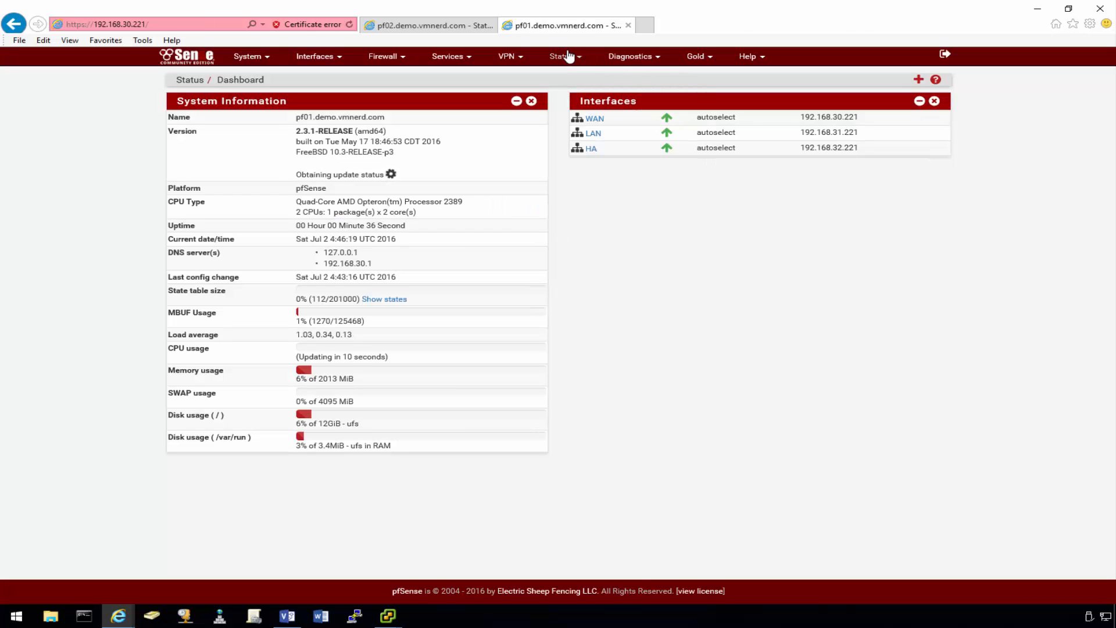
{"action": "left_click", "coordinate": [569, 56]}
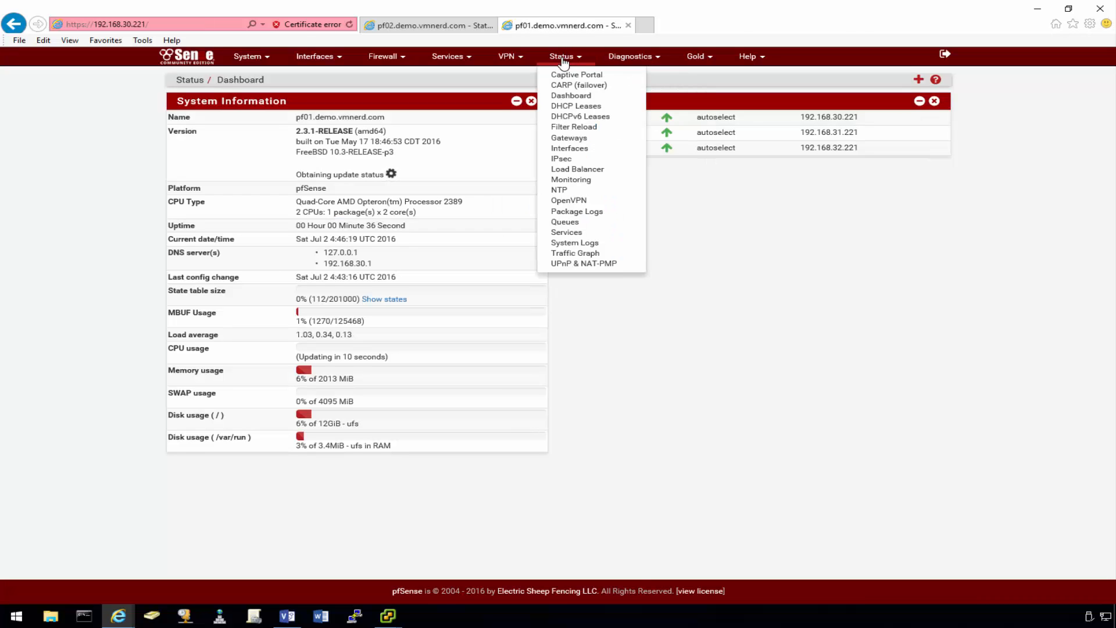
{"action": "left_click", "coordinate": [593, 84]}
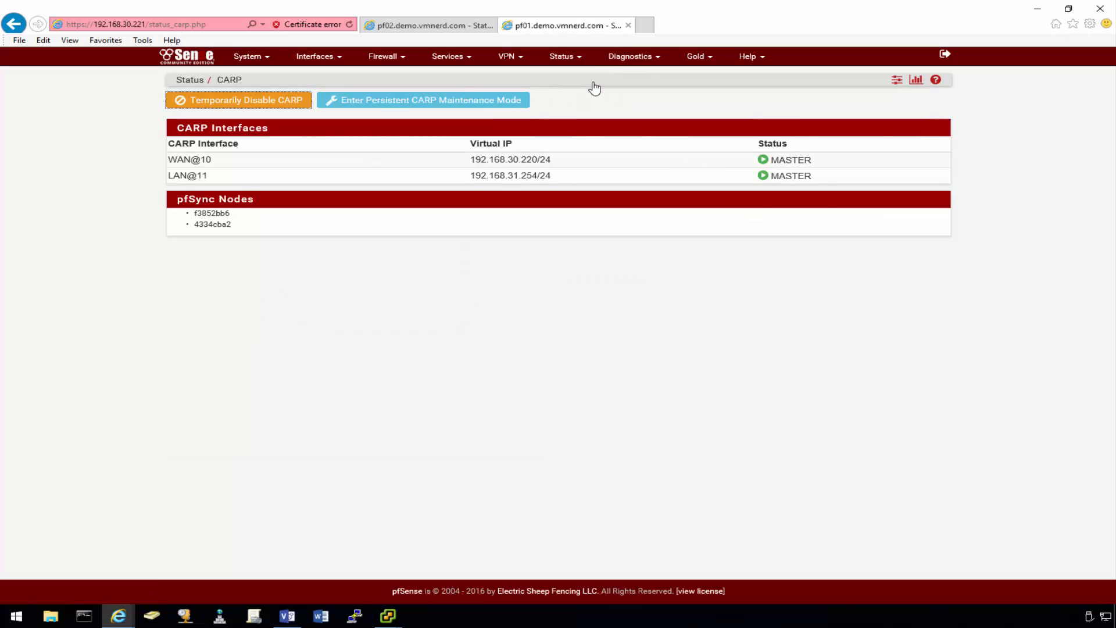